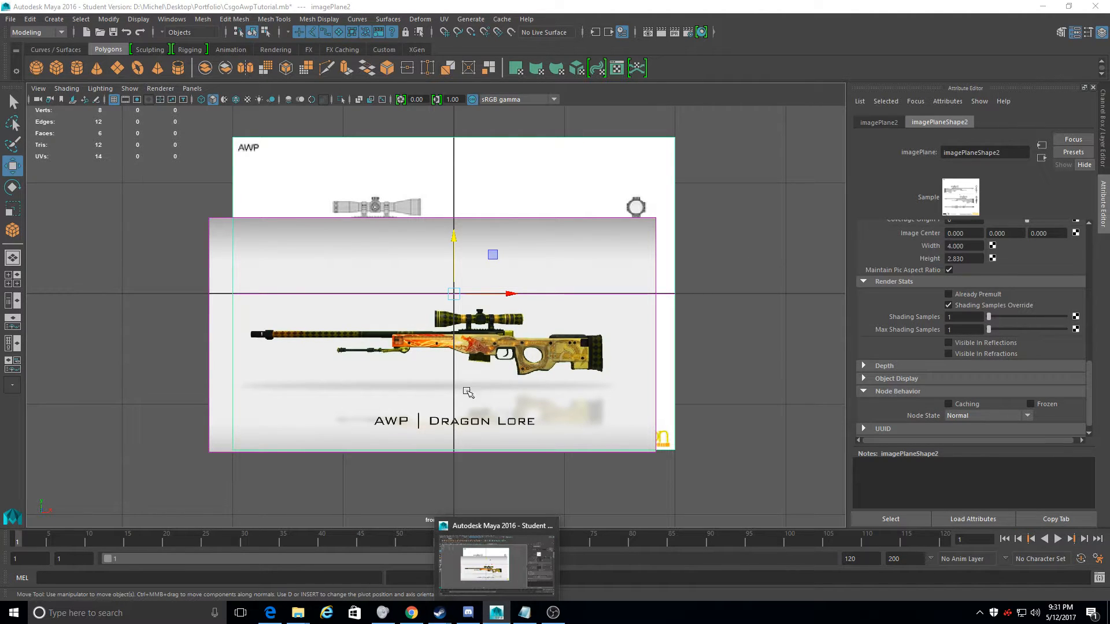
Switch to Chrome, open the AWP vector drawing from The-Blueprints.com in the "Awp side view" image results, and return to Maya
{"action": "left_click", "coordinate": [411, 613]}
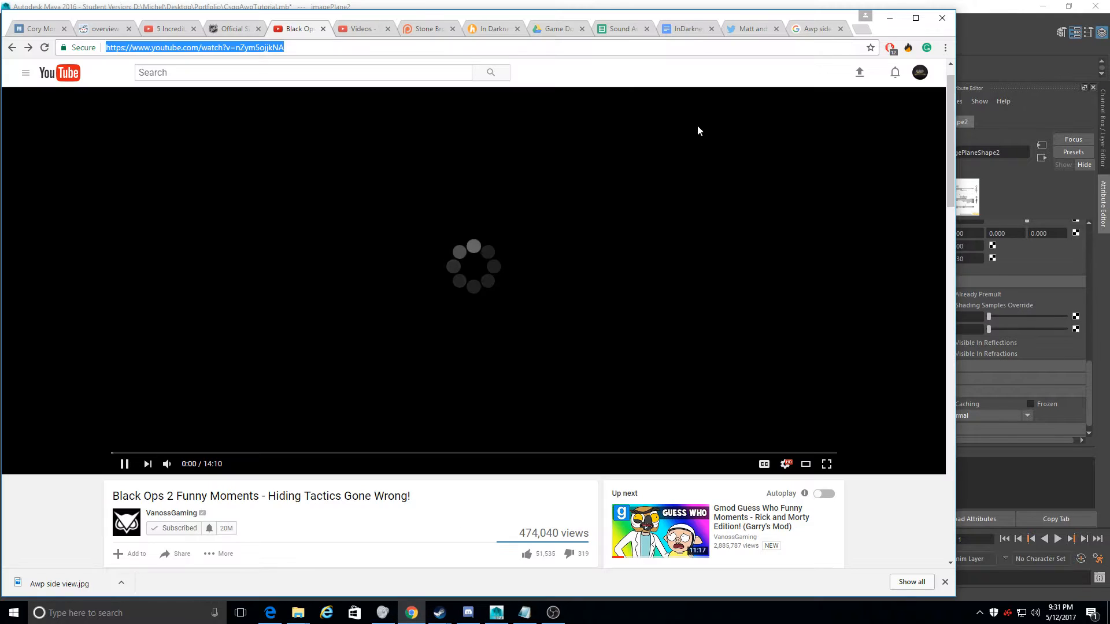
{"action": "left_click", "coordinate": [786, 32]}
{"action": "left_click", "coordinate": [804, 30]}
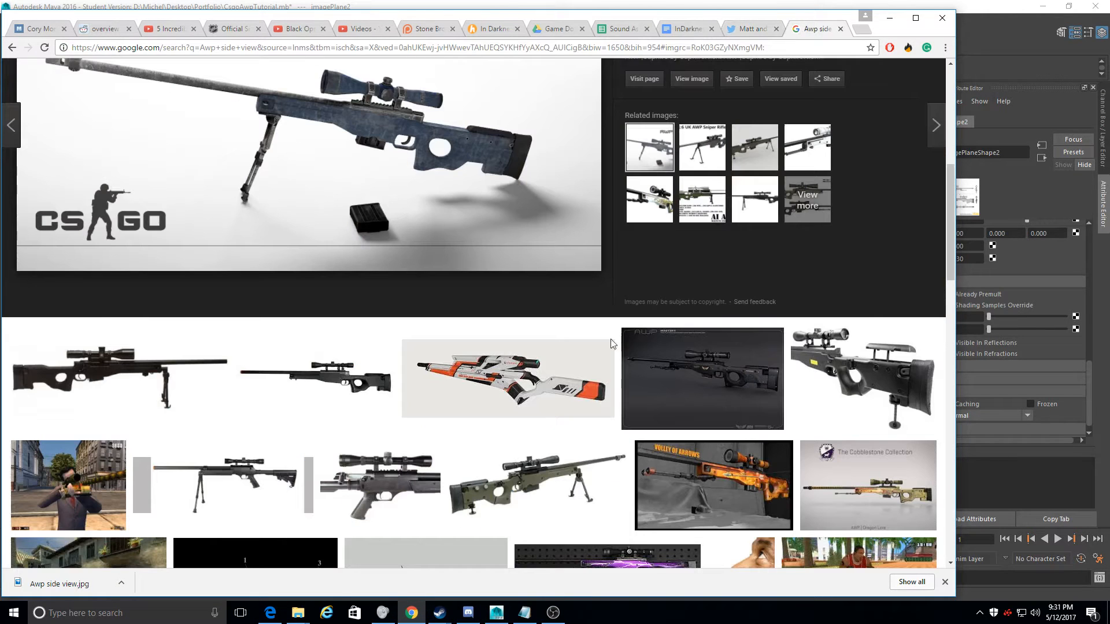
{"action": "scroll", "coordinate": [603, 118], "scroll_direction": "up", "scroll_amount": 7}
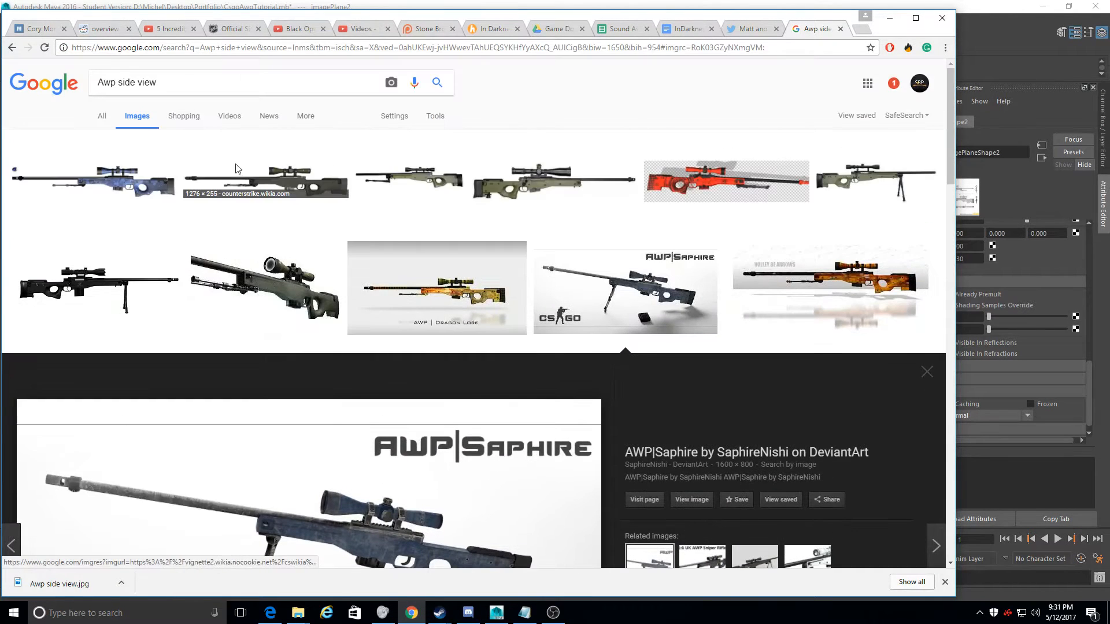
{"action": "scroll", "coordinate": [292, 183], "scroll_direction": "down", "scroll_amount": 12}
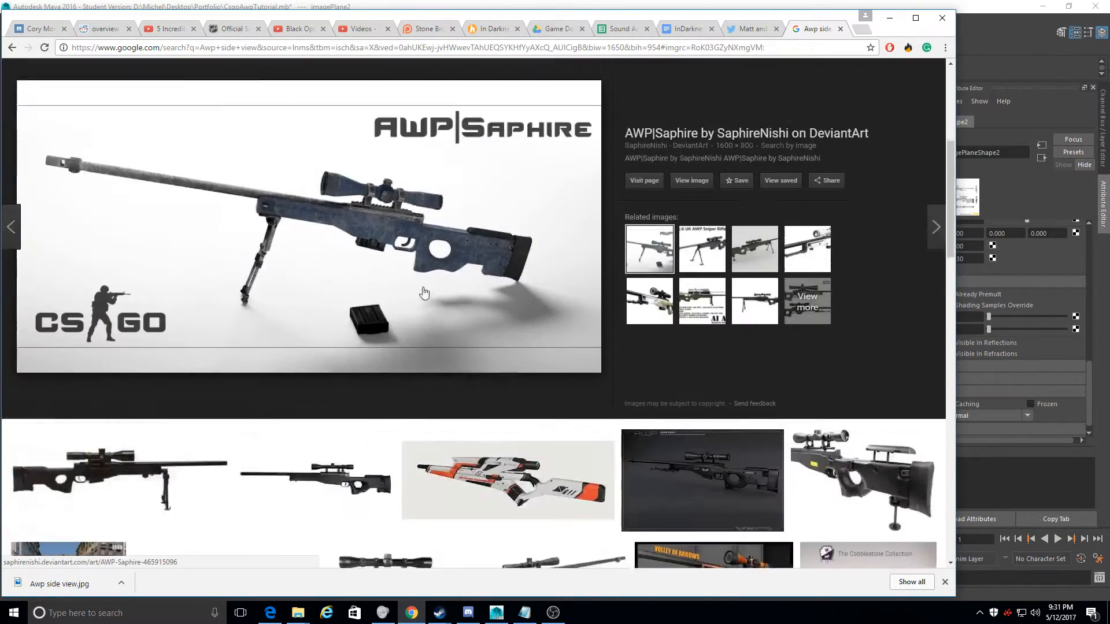
{"action": "scroll", "coordinate": [329, 384], "scroll_direction": "down", "scroll_amount": 6}
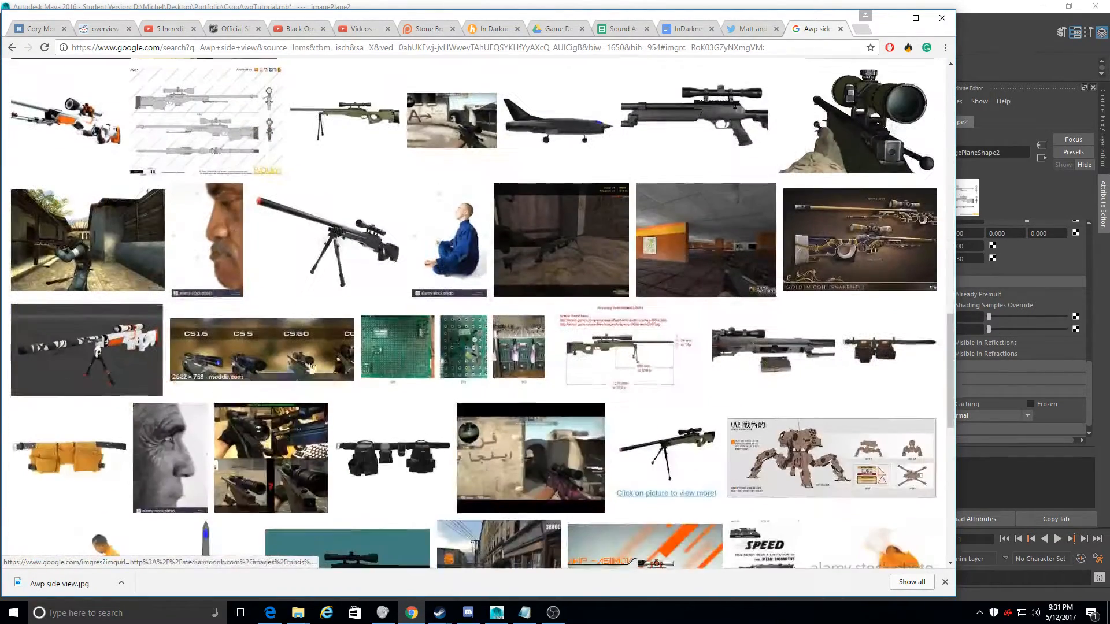
{"action": "left_click", "coordinate": [205, 121]}
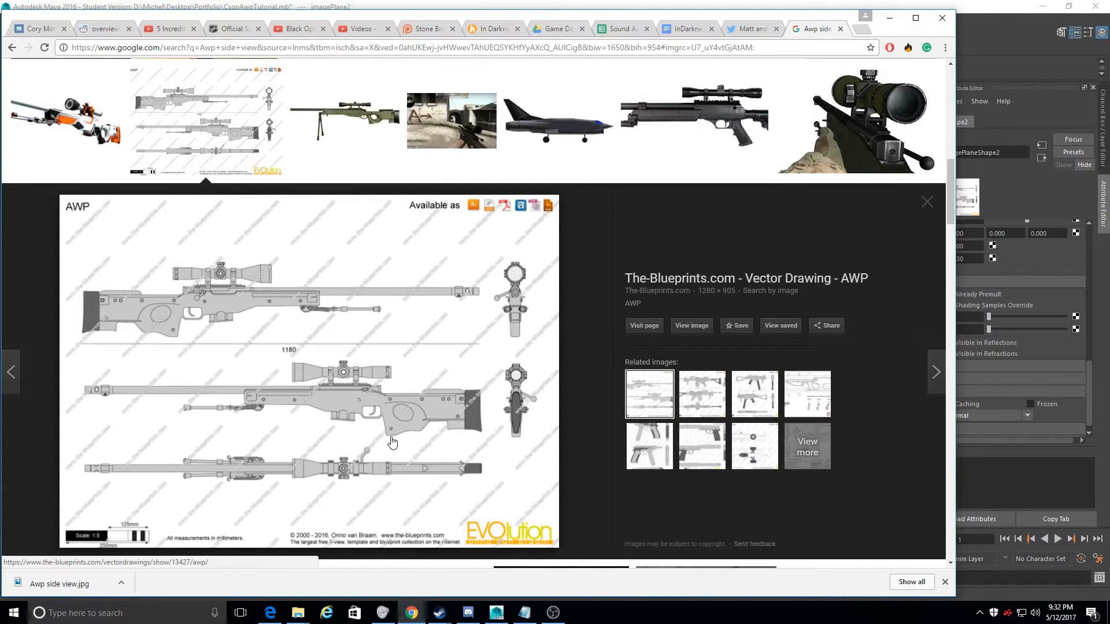
{"action": "mouse_move", "coordinate": [520, 618]}
{"action": "key", "text": "alt+Tab"}
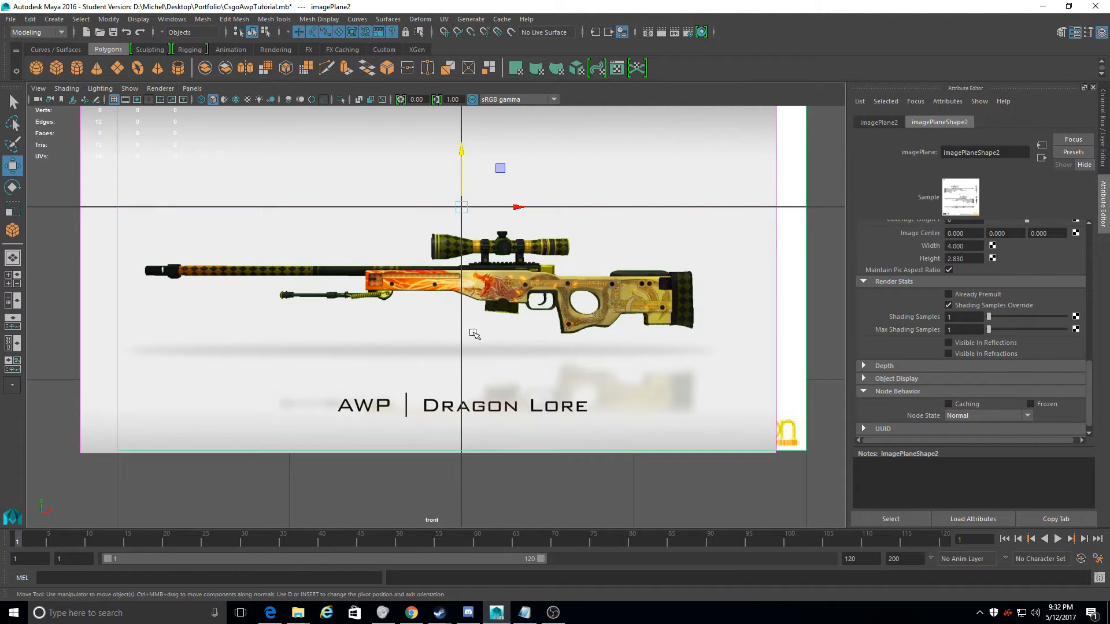
Draw a new polygon cube for the rifle body in the perspective view
{"action": "middle_click_drag", "start_coordinate": [457, 391], "coordinate": [434, 399], "text": "alt"}
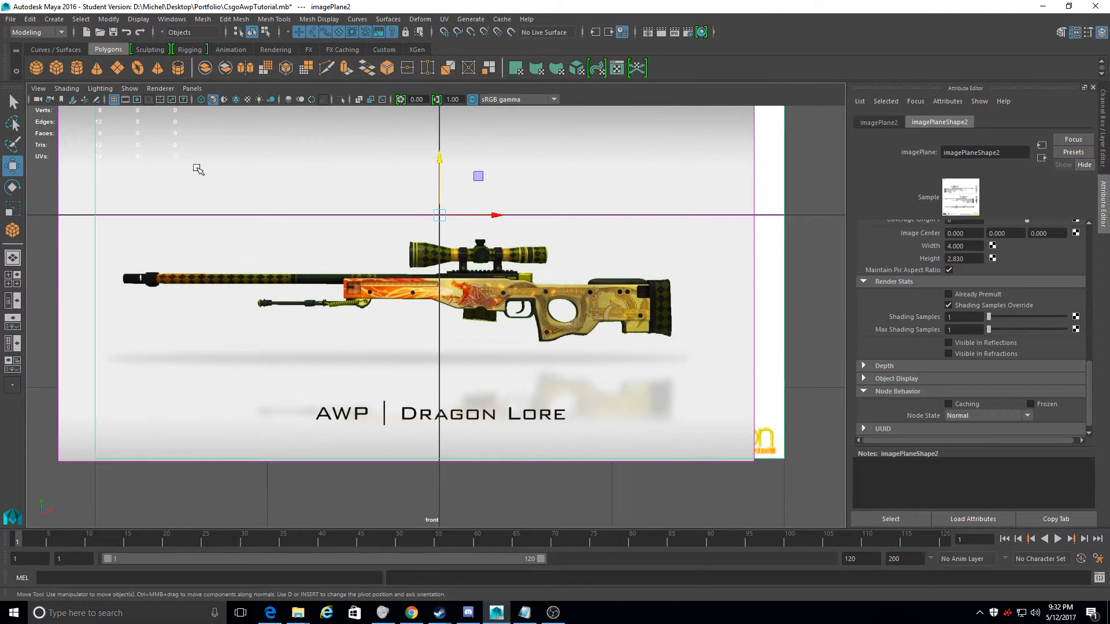
{"action": "left_click", "coordinate": [62, 67]}
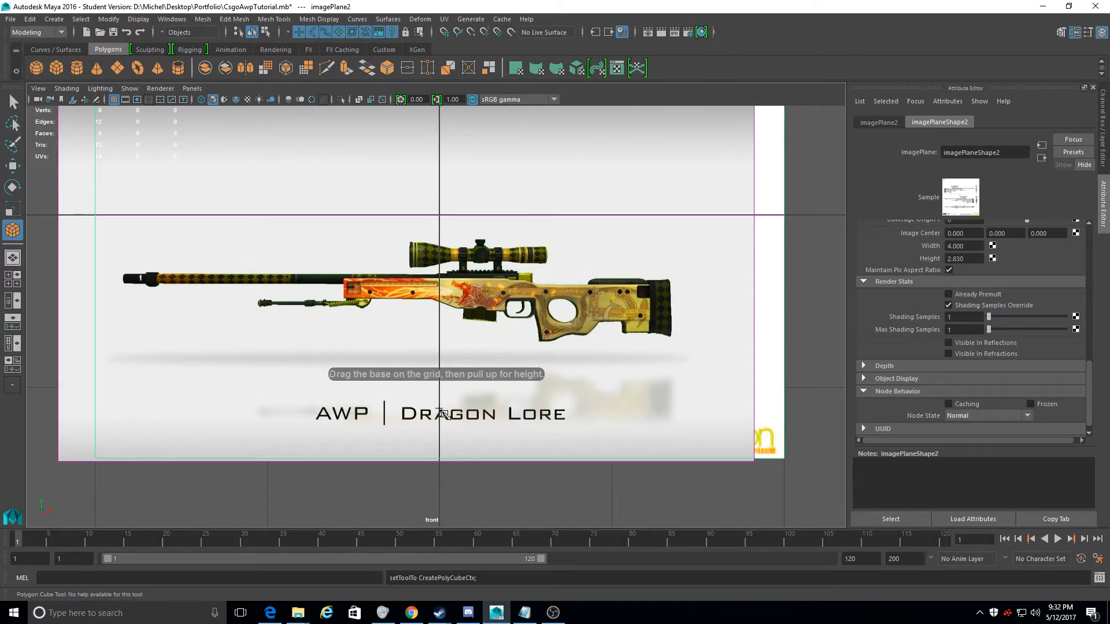
{"action": "key", "text": "space"}
{"action": "left_click_drag", "start_coordinate": [675, 231], "coordinate": [831, 240], "text": "alt"}
{"action": "left_click_drag", "start_coordinate": [722, 237], "coordinate": [733, 161]}
{"action": "middle_click_drag", "start_coordinate": [708, 260], "coordinate": [650, 162], "text": "alt"}
{"action": "left_click_drag", "start_coordinate": [649, 163], "coordinate": [665, 437], "text": "alt"}
Move the cube over the rifle in the front view, aligning its front edge with the front of the stock, at about X 0.26, Y -0.46
{"action": "key", "text": "space"}
{"action": "middle_click_drag", "start_coordinate": [509, 331], "coordinate": [527, 379], "text": "alt"}
{"action": "left_click_drag", "start_coordinate": [521, 149], "coordinate": [526, 290]}
{"action": "middle_click_drag", "start_coordinate": [552, 338], "coordinate": [602, 256], "text": "alt"}
{"action": "scroll", "coordinate": [602, 256], "scroll_direction": "up", "scroll_amount": 1}
{"action": "scroll", "coordinate": [602, 256], "scroll_direction": "up", "scroll_amount": 2}
{"action": "middle_click_drag", "start_coordinate": [528, 260], "coordinate": [447, 306], "text": "alt"}
{"action": "left_click_drag", "start_coordinate": [523, 272], "coordinate": [501, 274]}
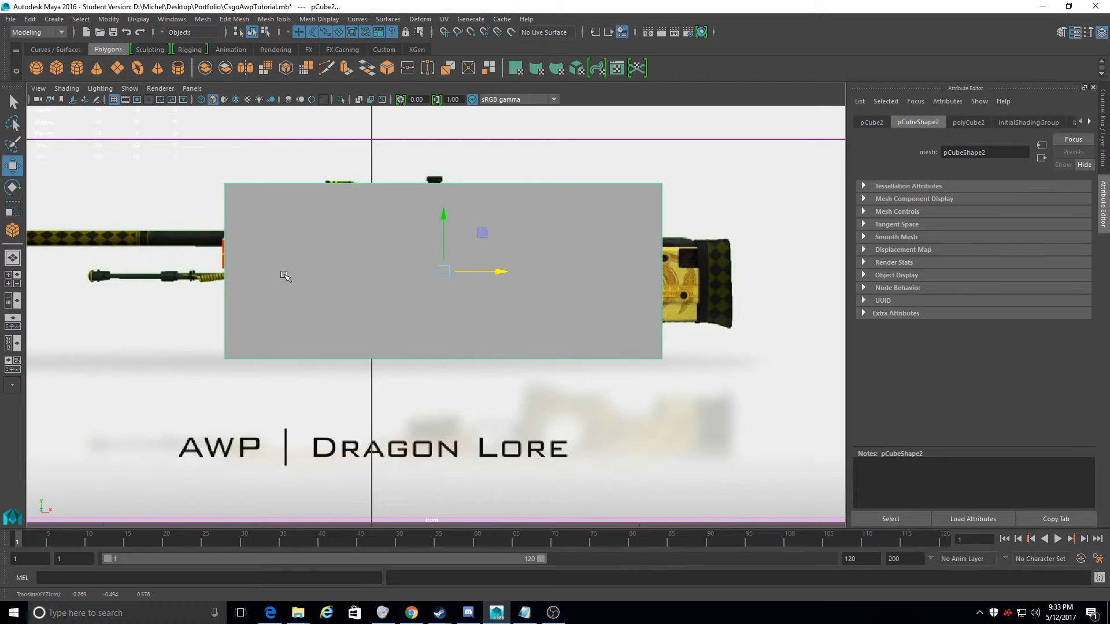
{"action": "left_click_drag", "start_coordinate": [499, 271], "coordinate": [497, 273]}
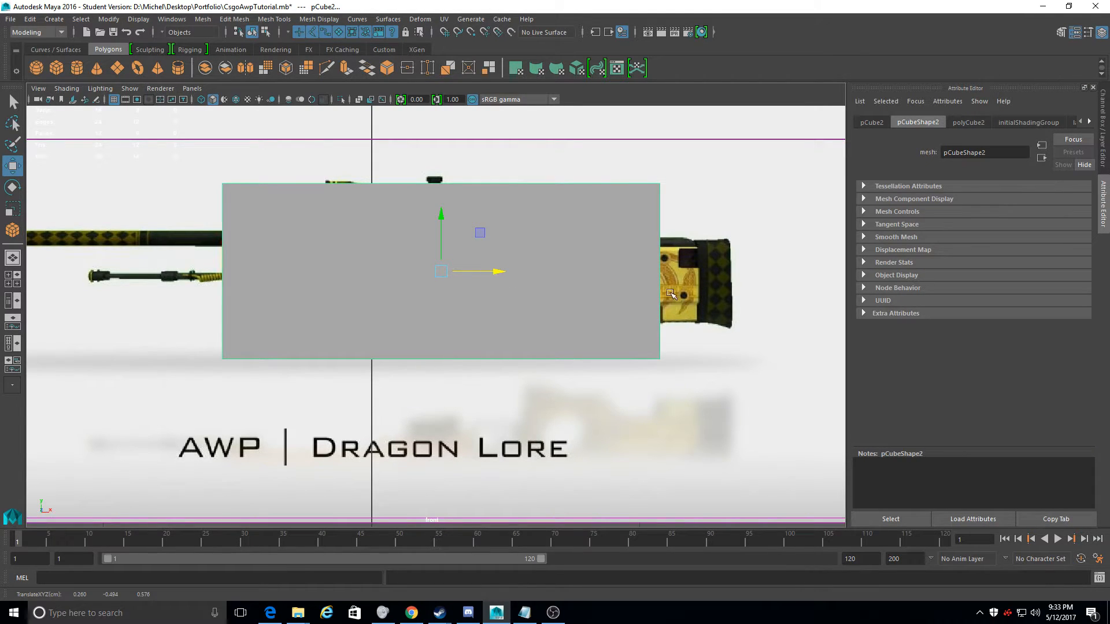
Extend the cube's rear vertices along X to the rear end of the rifle's buttstock
{"action": "right_click_drag", "start_coordinate": [412, 295], "coordinate": [342, 279]}
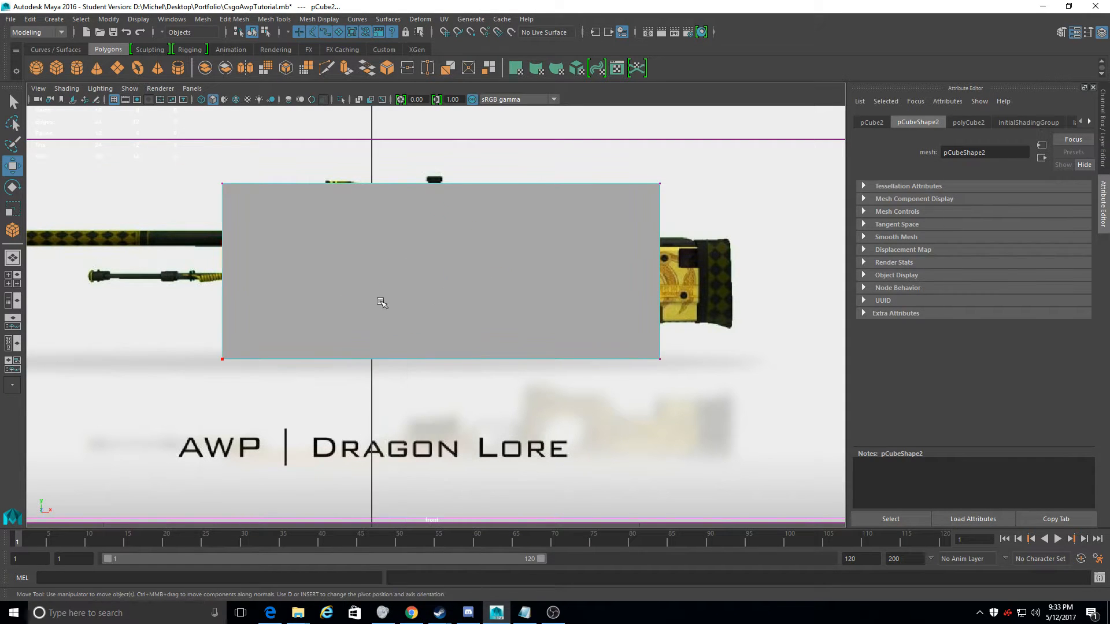
{"action": "left_click_drag", "start_coordinate": [707, 428], "coordinate": [594, 126]}
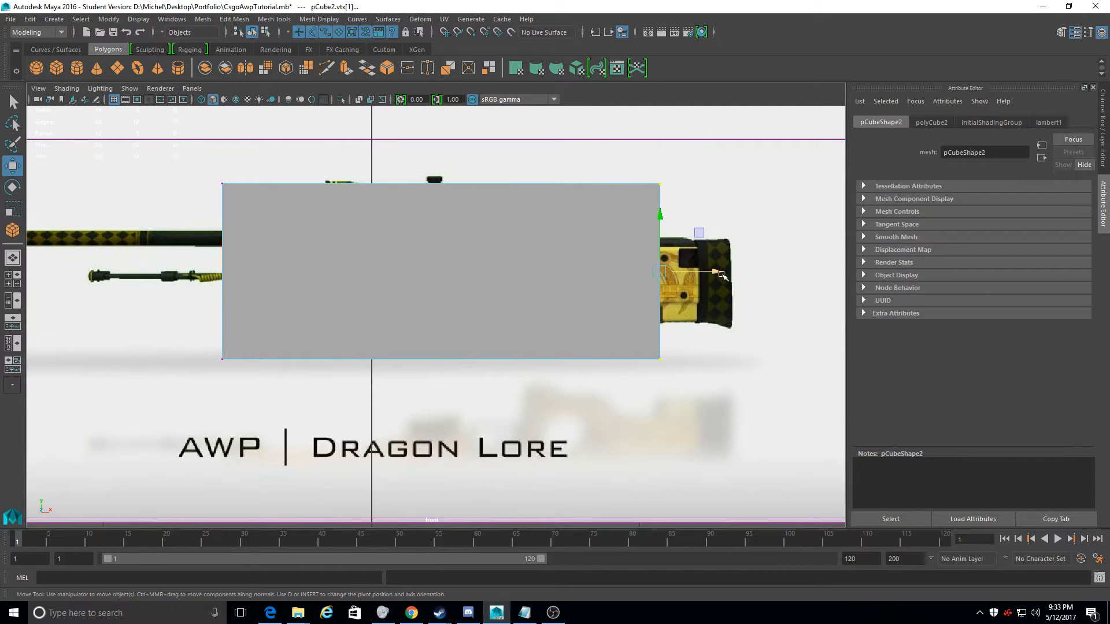
{"action": "left_click_drag", "start_coordinate": [713, 273], "coordinate": [785, 299]}
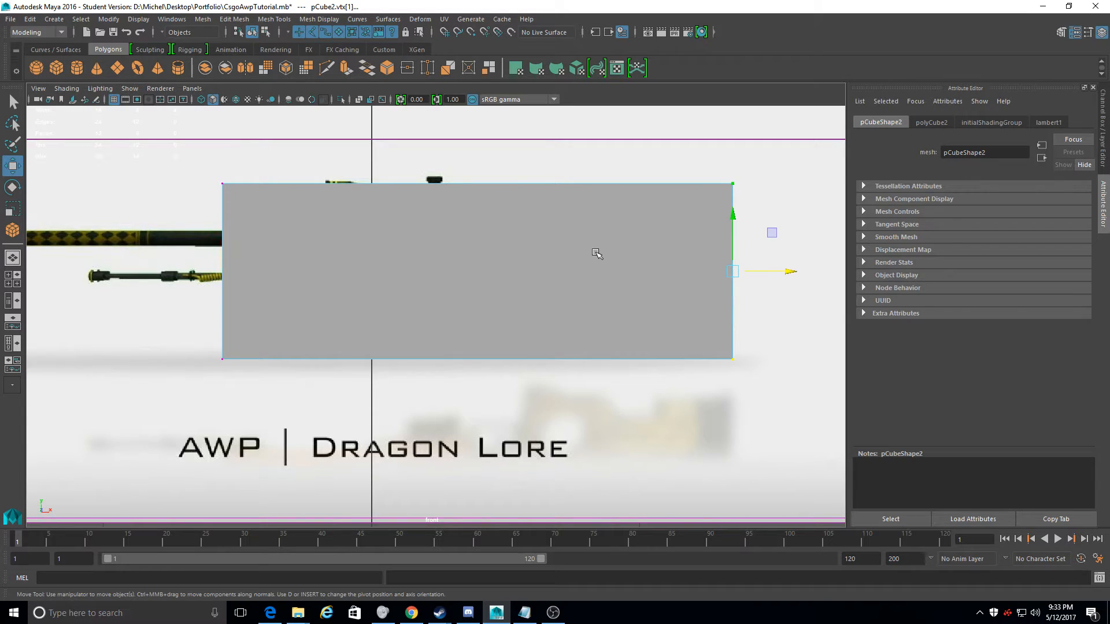
Raise the transparency of the cube's lambert1 material to roughly three quarters so the reference image shows through
{"action": "left_click", "coordinate": [1048, 123]}
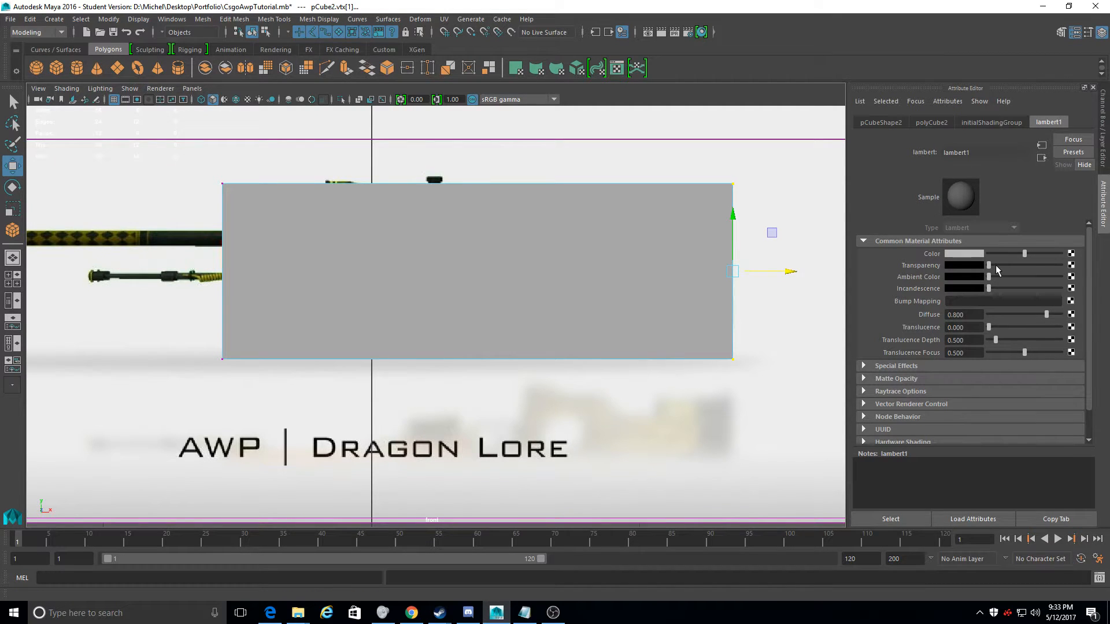
{"action": "left_click_drag", "start_coordinate": [987, 266], "coordinate": [1041, 266]}
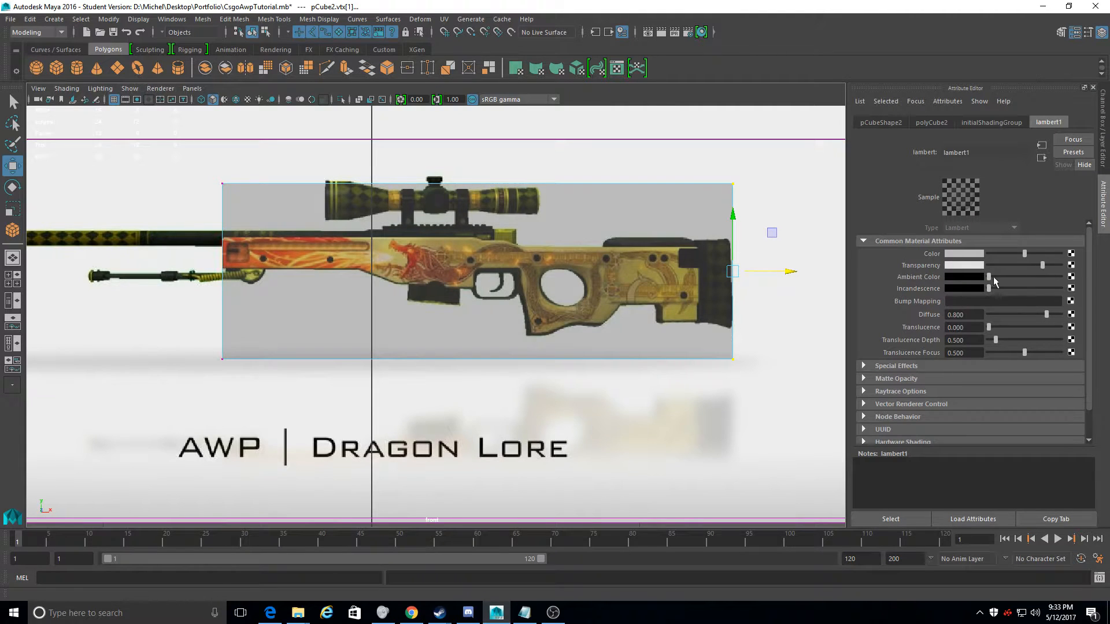
Move the cube's lower rear vertices up to the bottom rear corner of the buttstock and fine-tune them along X
{"action": "scroll", "coordinate": [752, 347], "scroll_direction": "up", "scroll_amount": 2}
{"action": "middle_click_drag", "start_coordinate": [809, 376], "coordinate": [721, 382], "text": "alt"}
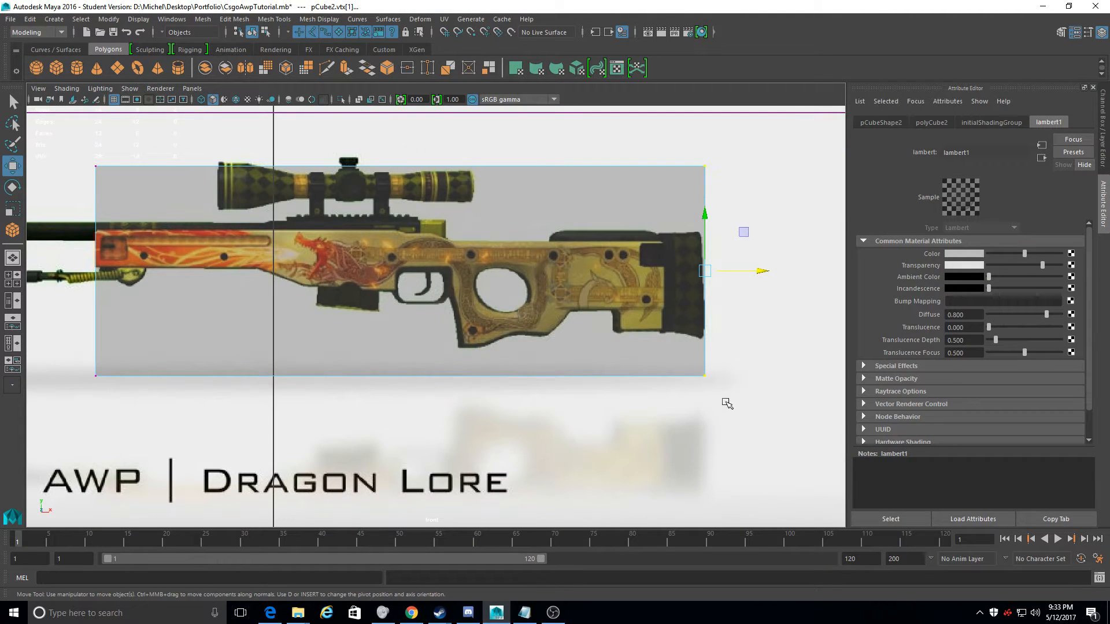
{"action": "left_click_drag", "start_coordinate": [677, 350], "coordinate": [688, 289]}
{"action": "right_click_drag", "start_coordinate": [688, 289], "coordinate": [798, 450], "text": "alt"}
{"action": "middle_click_drag", "start_coordinate": [799, 451], "coordinate": [647, 374], "text": "alt"}
{"action": "right_click_drag", "start_coordinate": [646, 374], "coordinate": [751, 367], "text": "alt"}
{"action": "middle_click_drag", "start_coordinate": [751, 366], "coordinate": [574, 332], "text": "alt"}
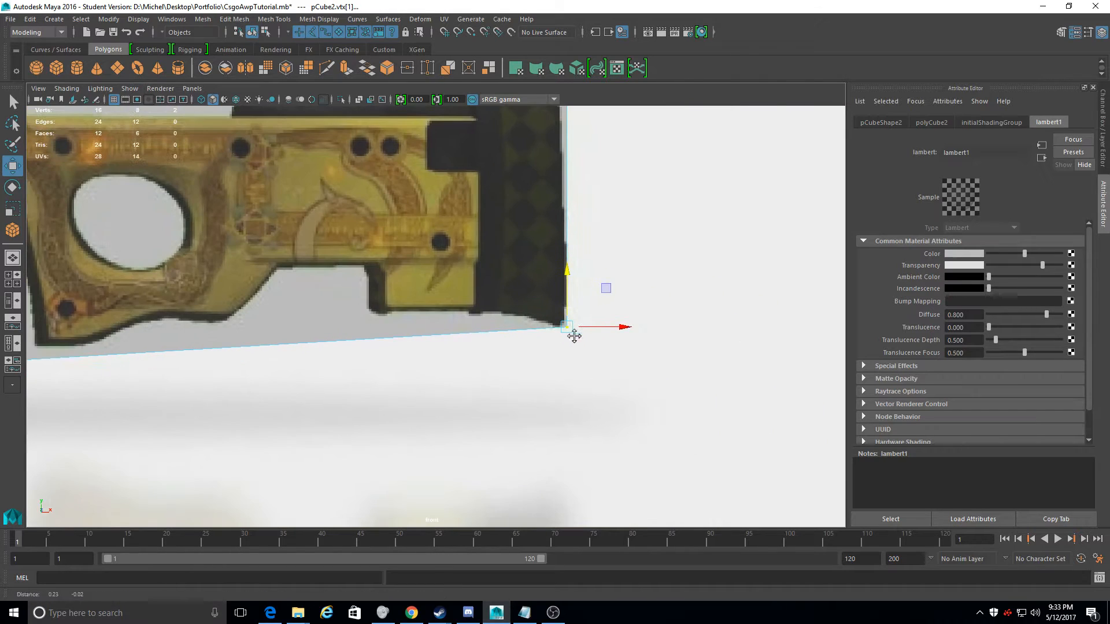
{"action": "left_click_drag", "start_coordinate": [624, 325], "coordinate": [615, 319]}
Move the cube's upper rear vertices down to the top rear corner of the buttstock and fine-tune them on both axes
{"action": "middle_click_drag", "start_coordinate": [615, 320], "coordinate": [594, 474], "text": "alt"}
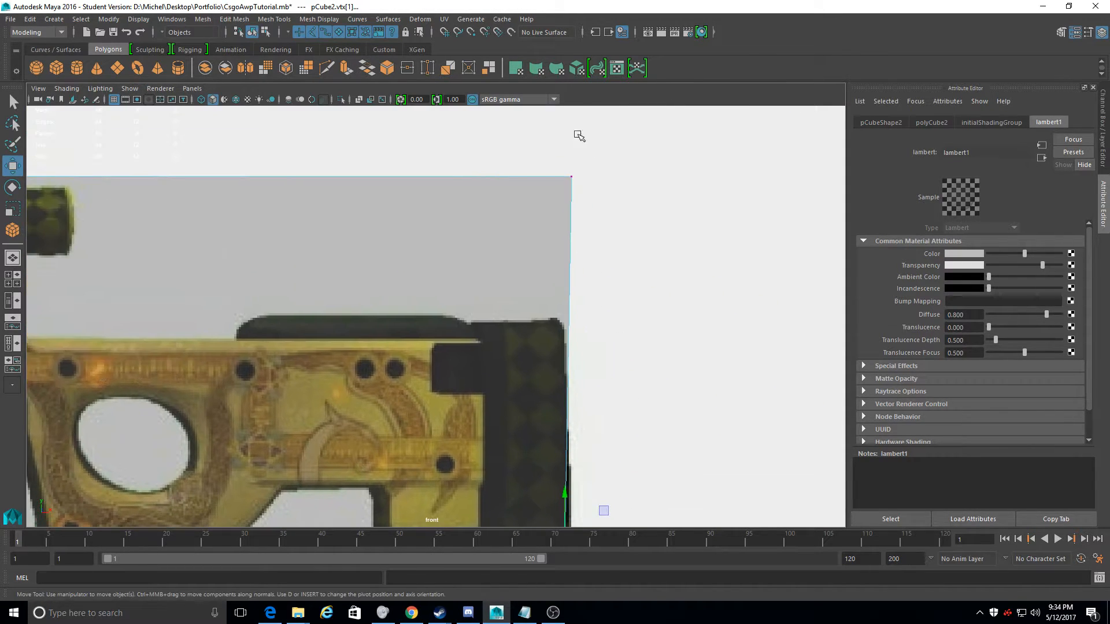
{"action": "left_click_drag", "start_coordinate": [500, 91], "coordinate": [502, 91]}
{"action": "left_click_drag", "start_coordinate": [571, 121], "coordinate": [566, 263]}
{"action": "left_click_drag", "start_coordinate": [626, 317], "coordinate": [616, 322]}
{"action": "middle_click_drag", "start_coordinate": [597, 321], "coordinate": [578, 258], "text": "alt"}
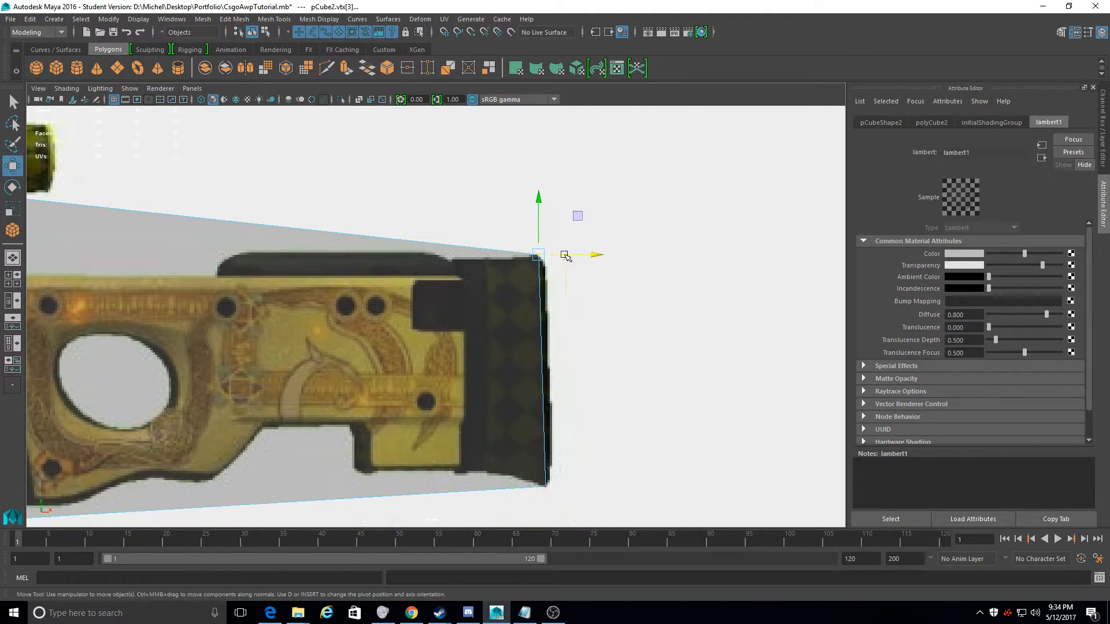
{"action": "left_click_drag", "start_coordinate": [534, 193], "coordinate": [537, 198]}
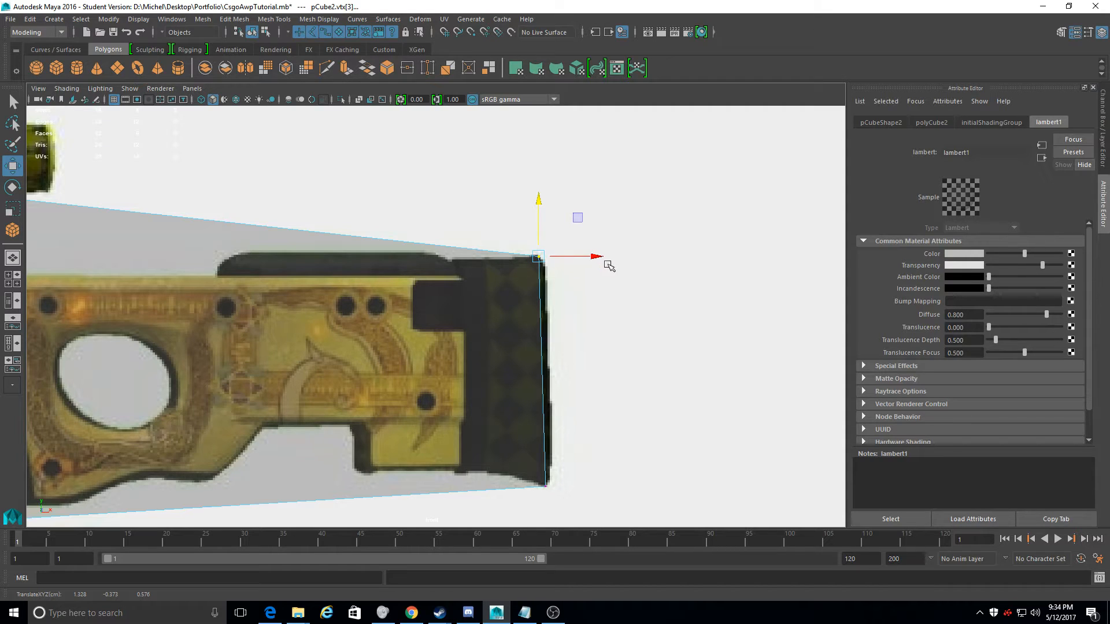
{"action": "left_click_drag", "start_coordinate": [601, 259], "coordinate": [605, 268]}
{"action": "left_click_drag", "start_coordinate": [545, 199], "coordinate": [545, 211]}
{"action": "middle_click_drag", "start_coordinate": [538, 473], "coordinate": [530, 407], "text": "alt"}
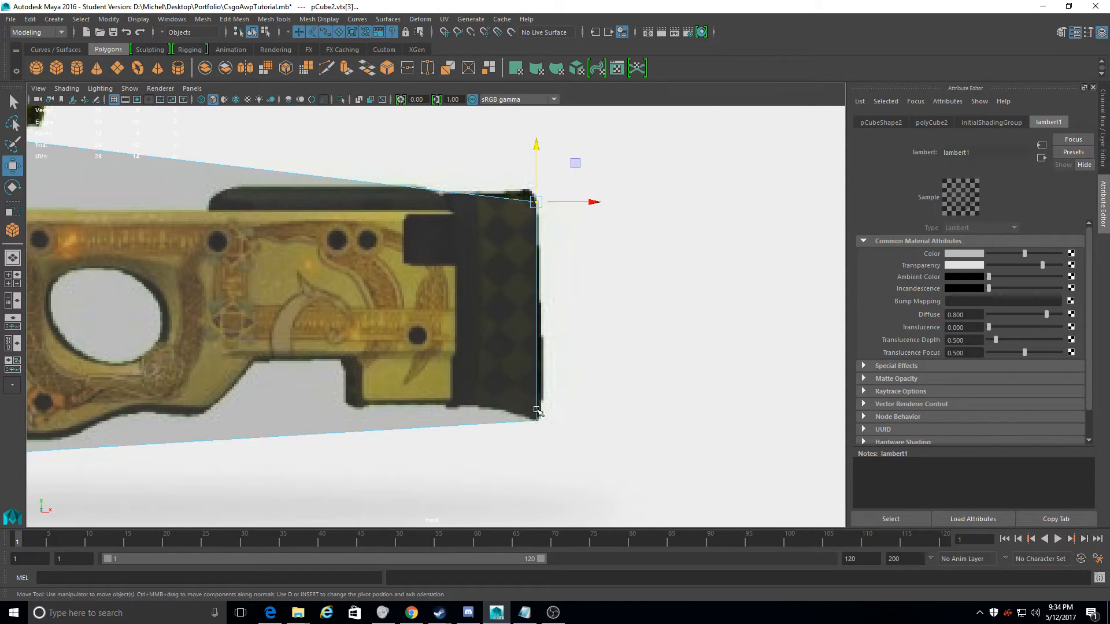
{"action": "left_click", "coordinate": [537, 418]}
{"action": "left_click_drag", "start_coordinate": [594, 420], "coordinate": [601, 422]}
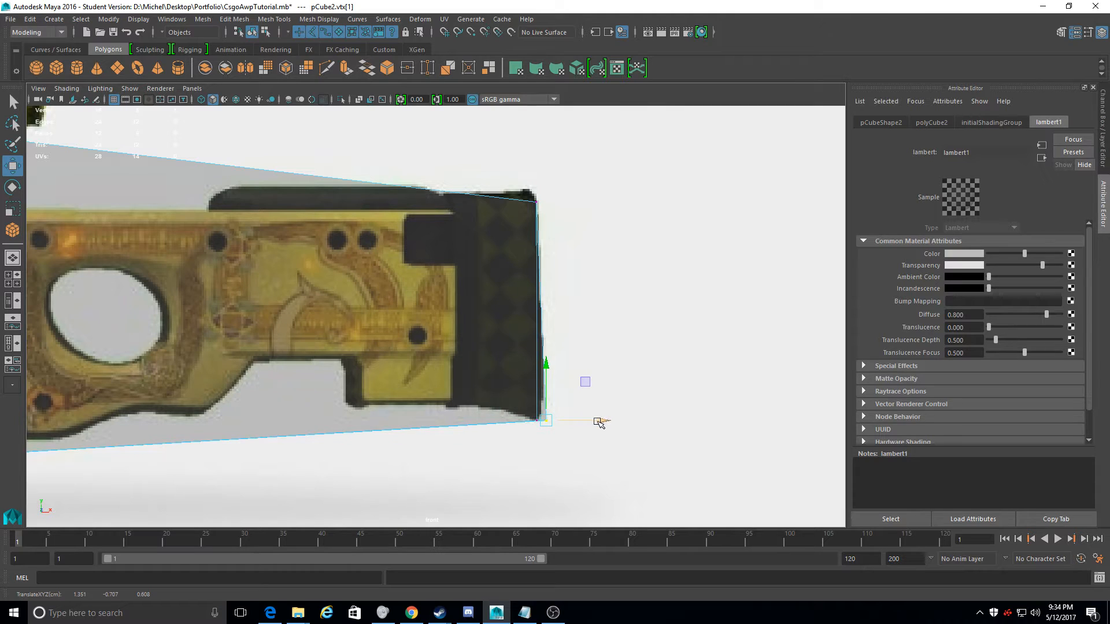
{"action": "key", "text": "ctrl+z"}
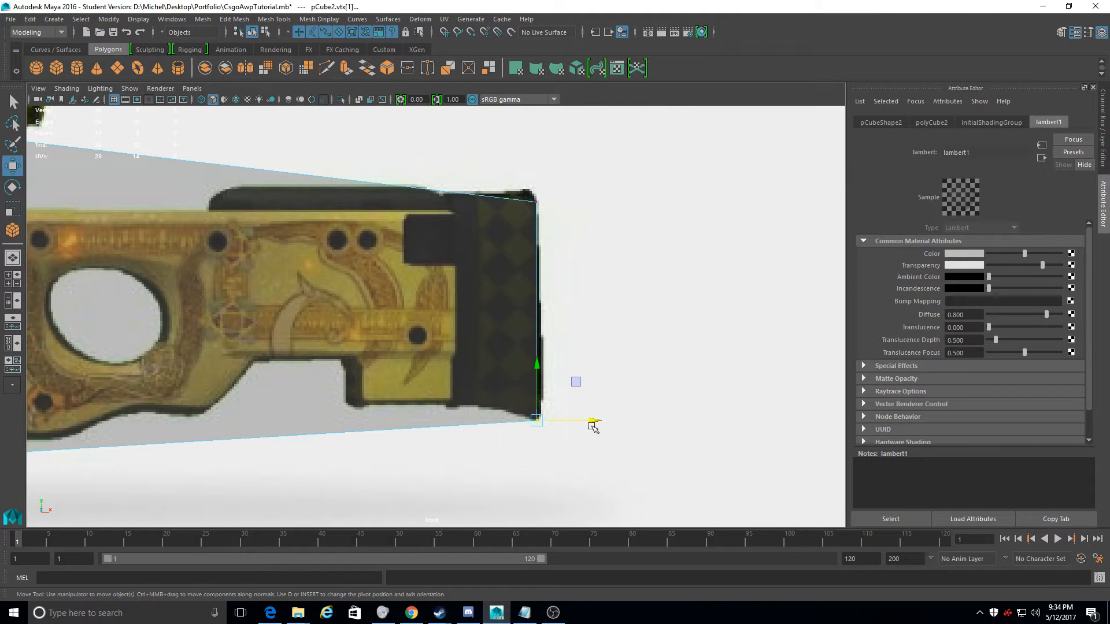
{"action": "left_click", "coordinate": [599, 483]}
{"action": "scroll", "coordinate": [647, 371], "scroll_direction": "down", "scroll_amount": 10}
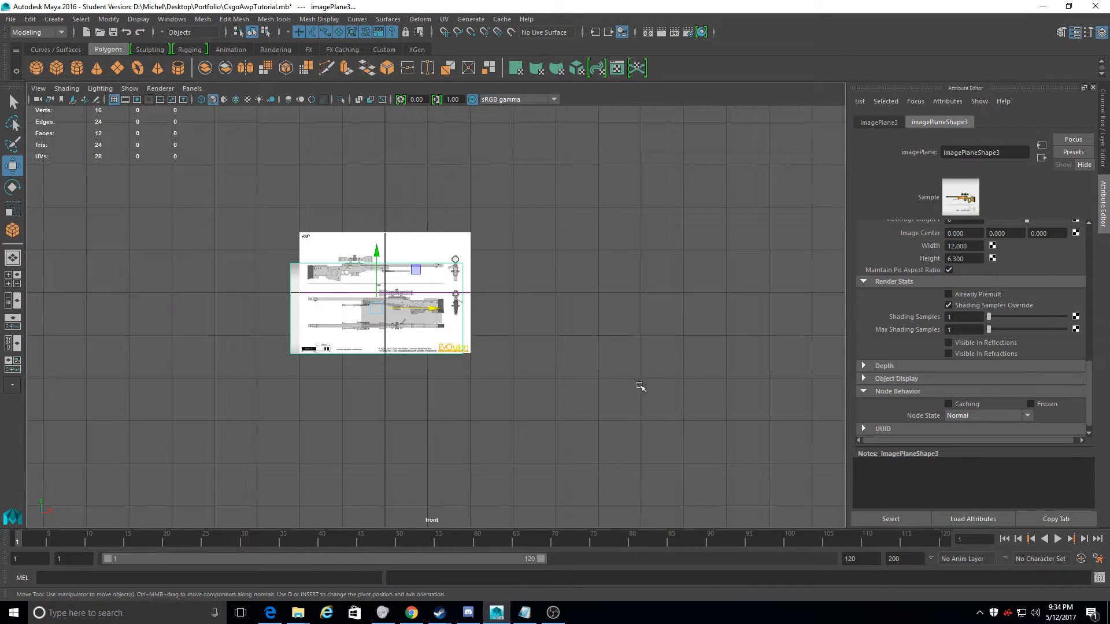
{"action": "scroll", "coordinate": [544, 311], "scroll_direction": "up", "scroll_amount": 4}
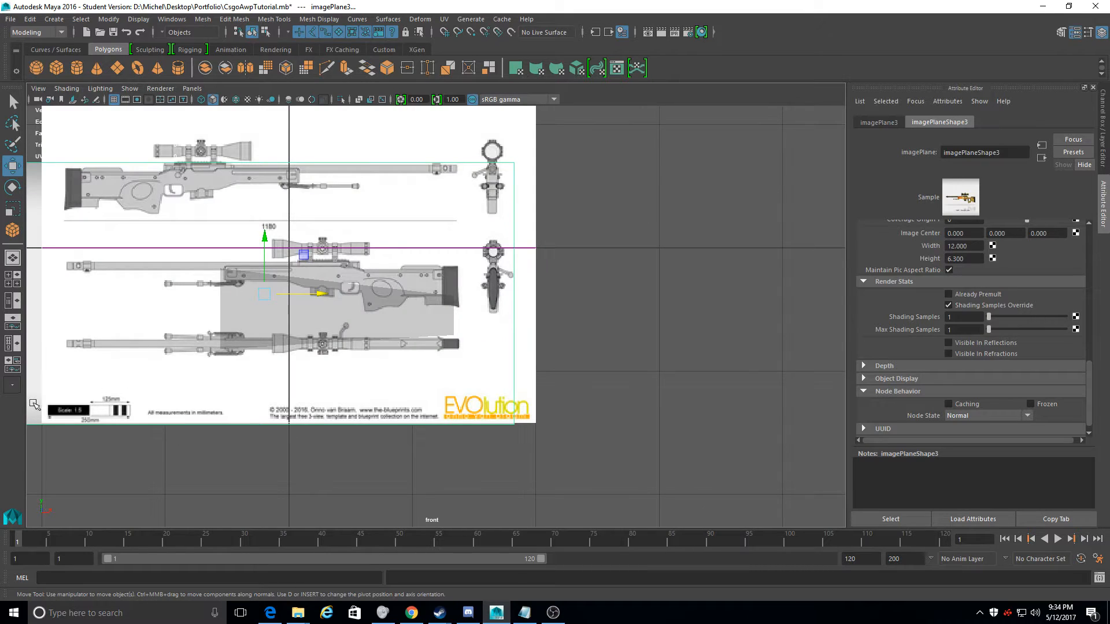
{"action": "left_click", "coordinate": [274, 324]}
{"action": "scroll", "coordinate": [274, 325], "scroll_direction": "up", "scroll_amount": 5}
{"action": "middle_click_drag", "start_coordinate": [261, 329], "coordinate": [540, 287], "text": "alt"}
{"action": "left_click", "coordinate": [62, 408]}
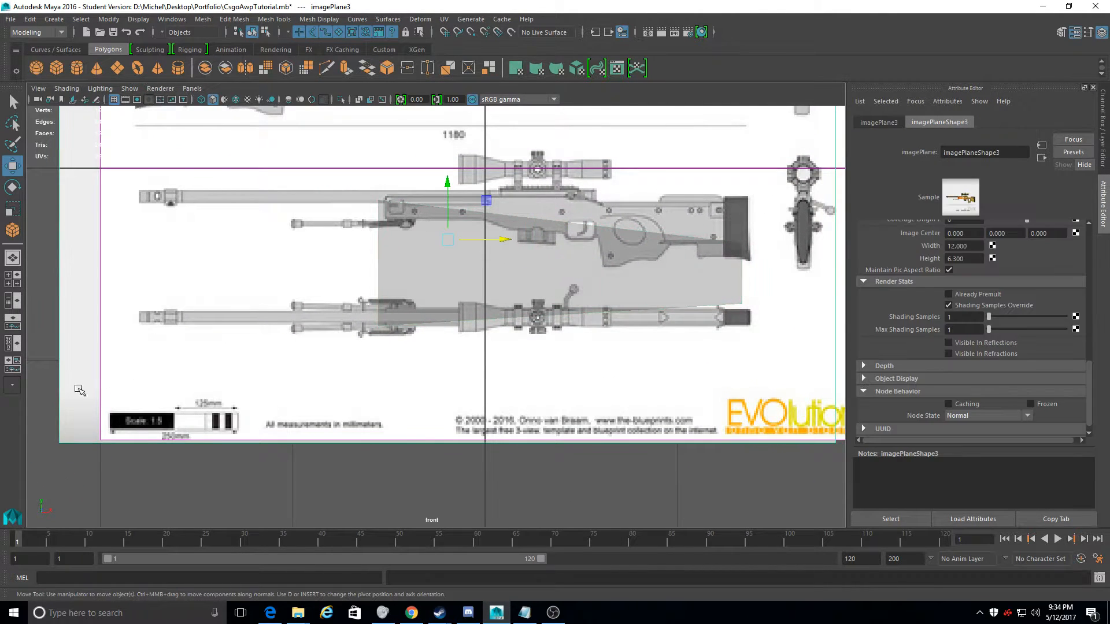
{"action": "left_click", "coordinate": [67, 438]}
{"action": "left_click", "coordinate": [70, 424]}
{"action": "right_click", "coordinate": [71, 424]}
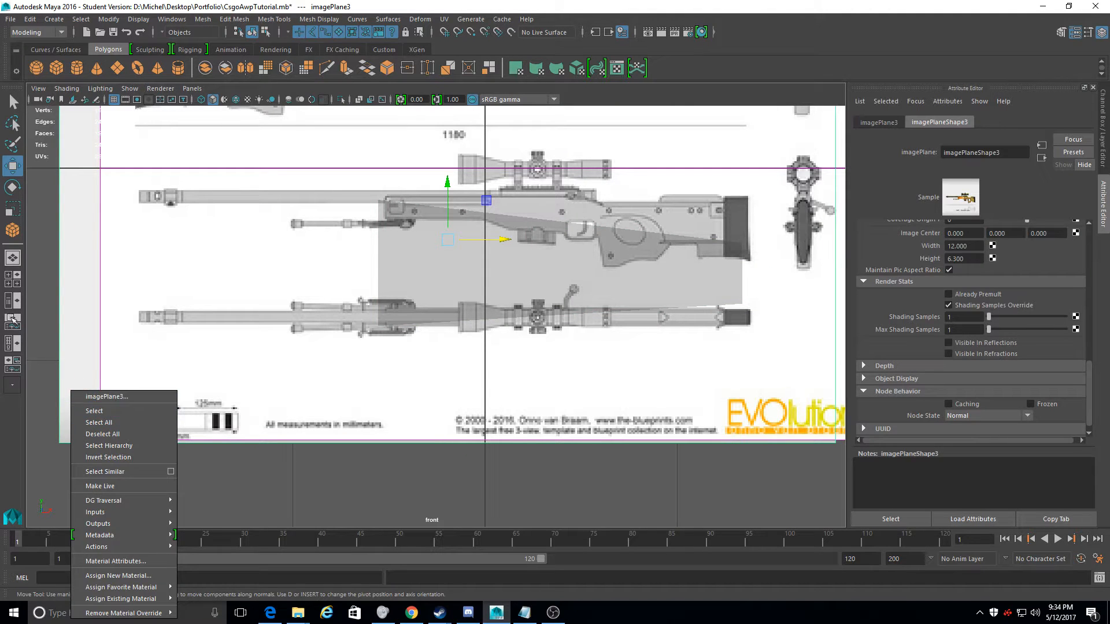
{"action": "left_click", "coordinate": [23, 345]}
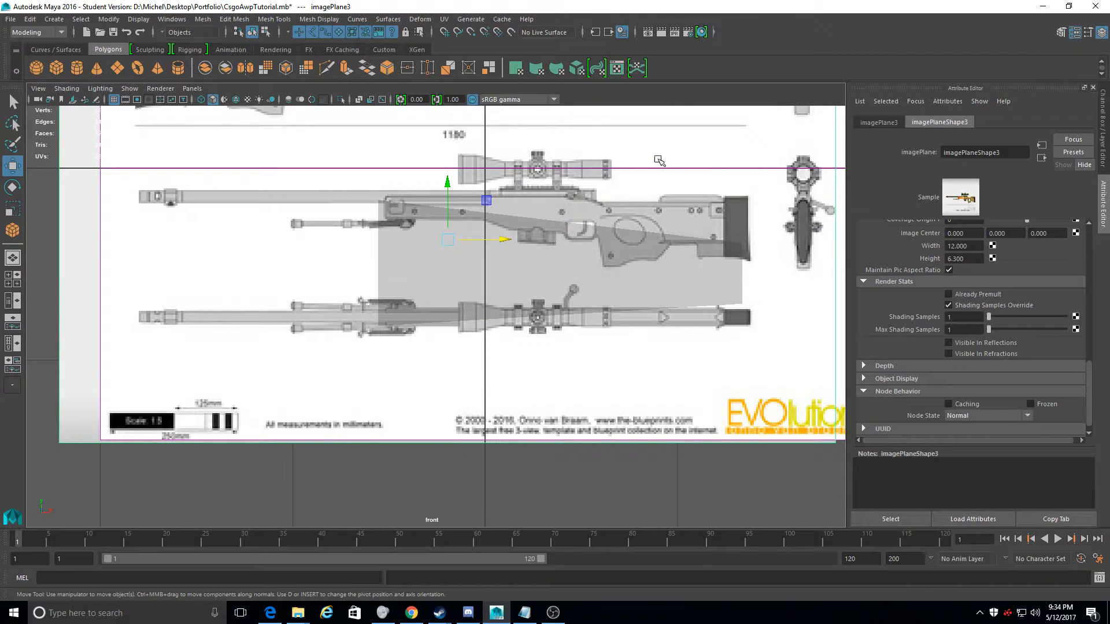
Delete the AWP blueprint image plane, keeping the Dragon Lore reference
{"action": "scroll", "coordinate": [339, 256], "scroll_direction": "down", "scroll_amount": 6}
{"action": "left_click", "coordinate": [405, 258]}
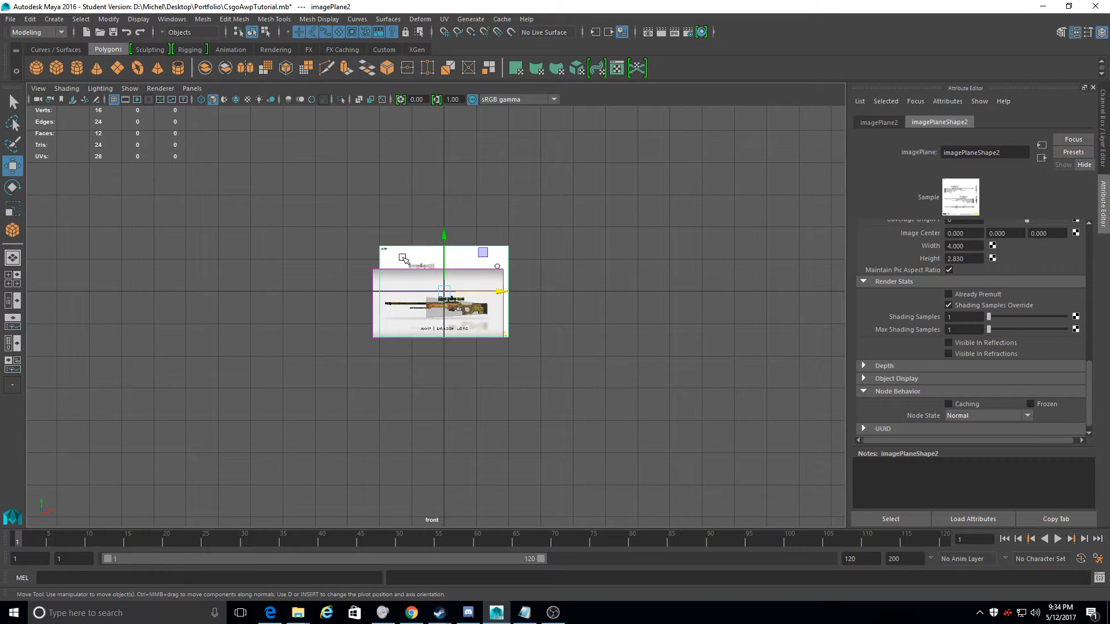
{"action": "key", "text": "Delete"}
Select the cube's two overlapping upper rear vertices at the top rear corner of the buttstock
{"action": "scroll", "coordinate": [421, 322], "scroll_direction": "up", "scroll_amount": 7}
{"action": "scroll", "coordinate": [562, 368], "scroll_direction": "up", "scroll_amount": 5}
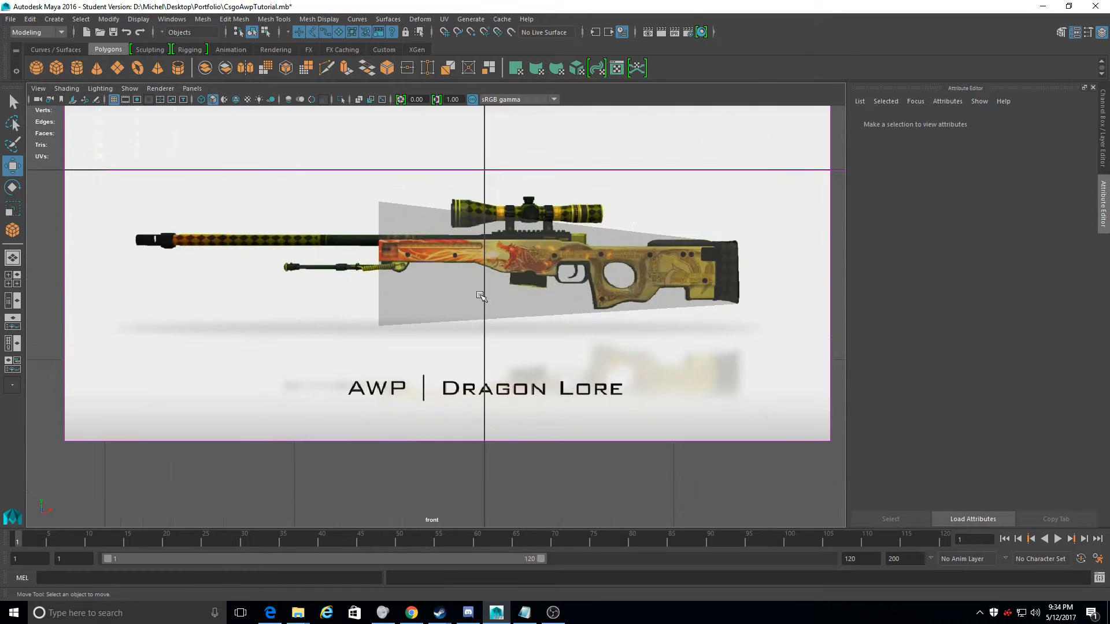
{"action": "left_click", "coordinate": [521, 286]}
{"action": "scroll", "coordinate": [520, 286], "scroll_direction": "up", "scroll_amount": 5}
{"action": "middle_click_drag", "start_coordinate": [517, 307], "coordinate": [352, 356], "text": "alt"}
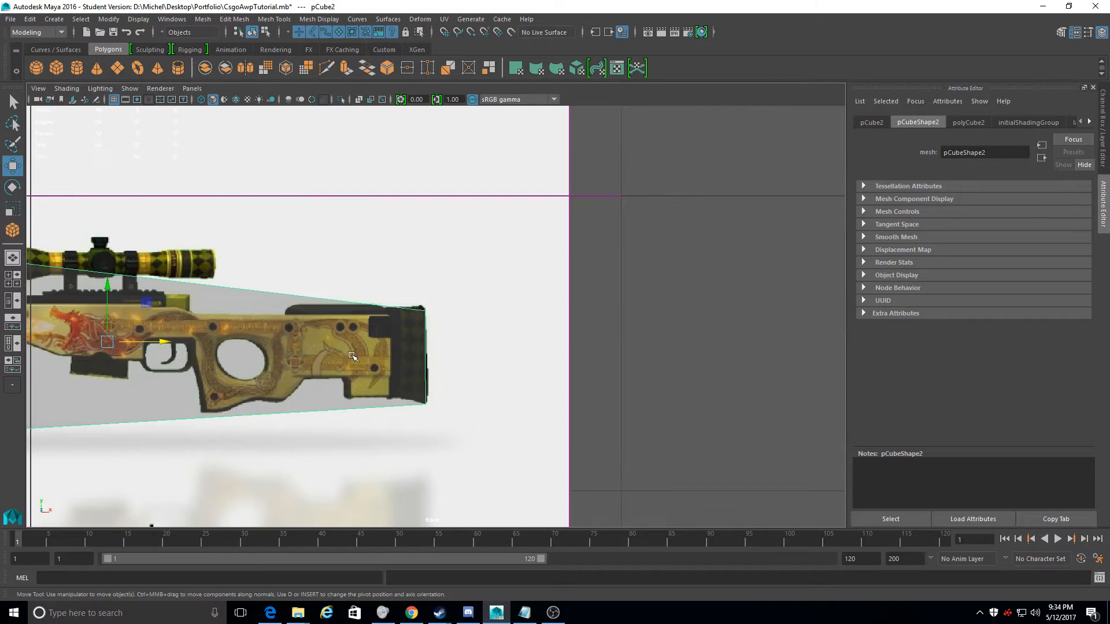
{"action": "scroll", "coordinate": [353, 357], "scroll_direction": "up", "scroll_amount": 5}
{"action": "scroll", "coordinate": [390, 348], "scroll_direction": "up", "scroll_amount": 5}
{"action": "middle_click_drag", "start_coordinate": [401, 328], "coordinate": [432, 208], "text": "alt"}
{"action": "right_click_drag", "start_coordinate": [435, 177], "coordinate": [387, 180]}
{"action": "left_click_drag", "start_coordinate": [481, 228], "coordinate": [429, 166]}
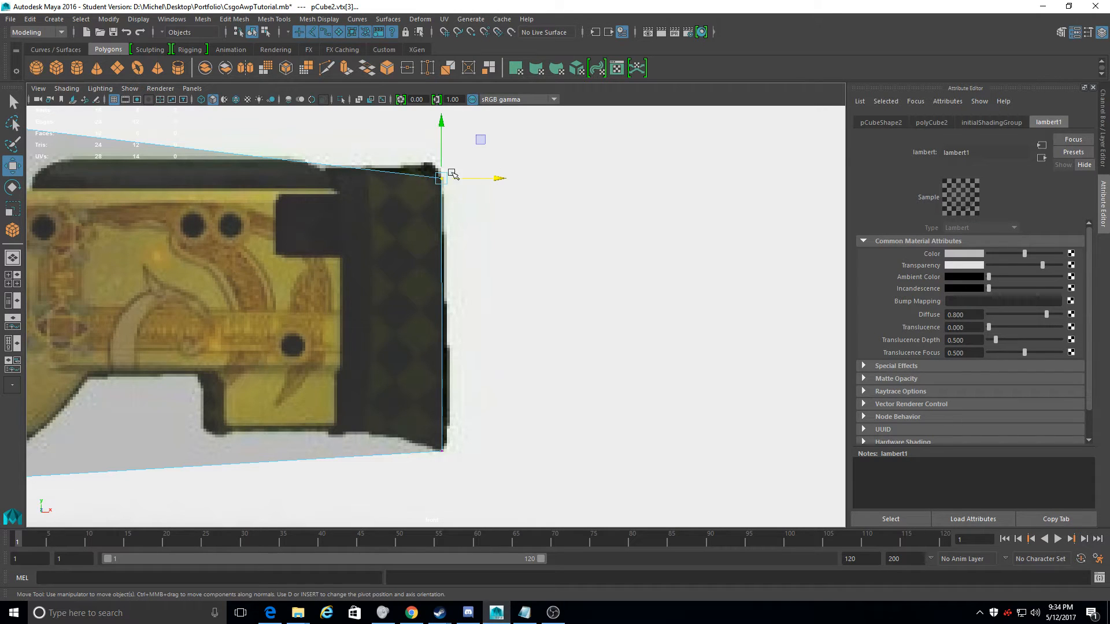
Try moving only one of the cube's upper rear vertices outward along X, and undo the move
{"action": "left_click", "coordinate": [411, 185]}
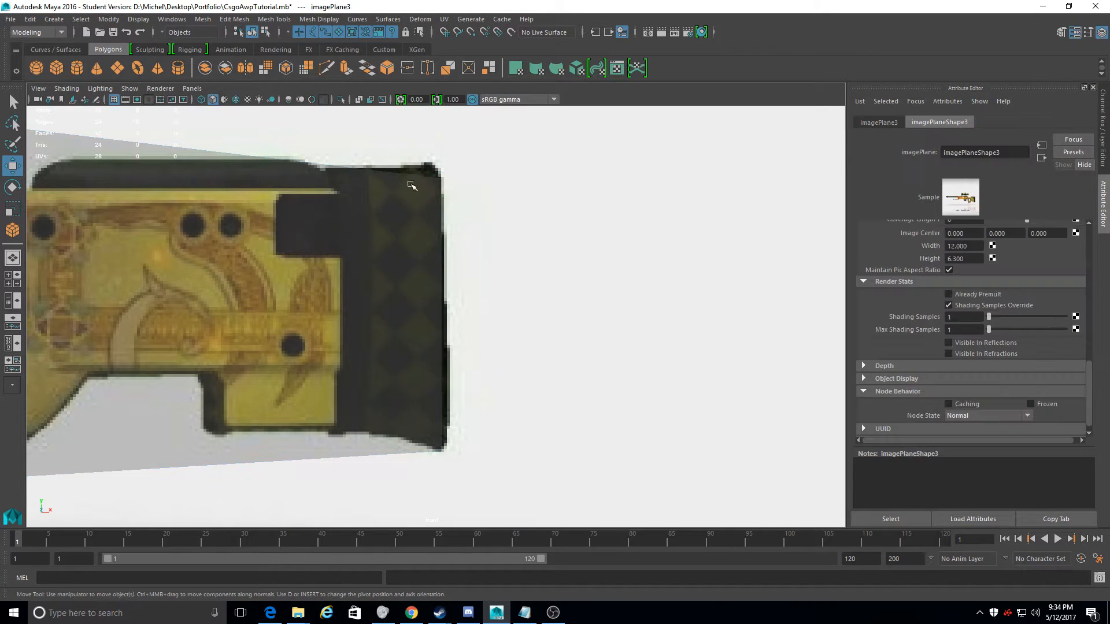
{"action": "left_click", "coordinate": [418, 196]}
{"action": "right_click_drag", "start_coordinate": [418, 197], "coordinate": [370, 196]}
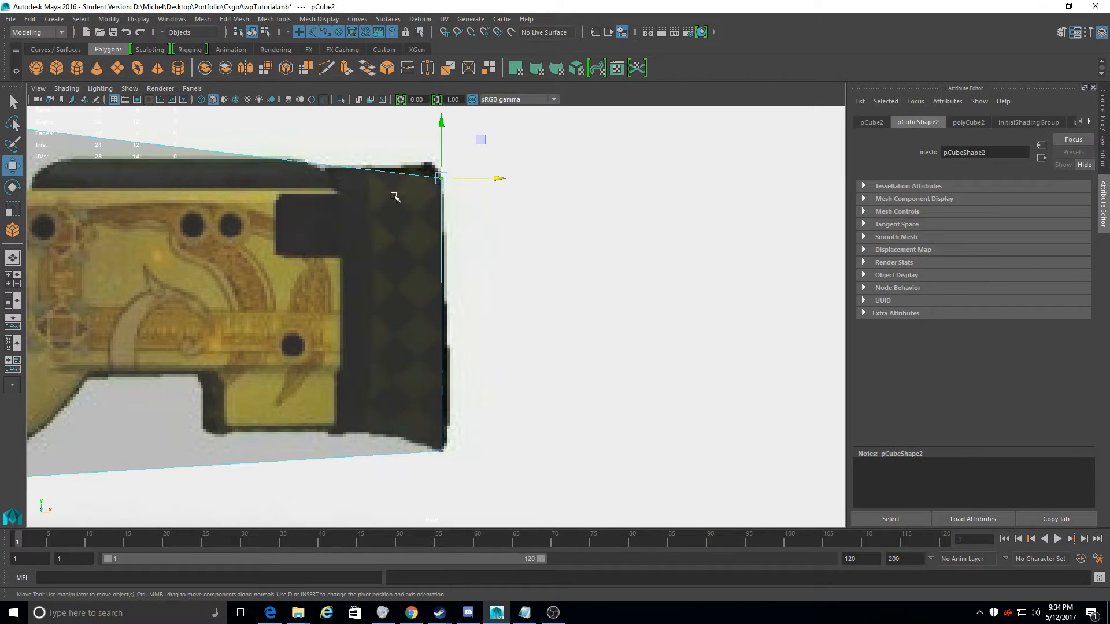
{"action": "left_click_drag", "start_coordinate": [499, 177], "coordinate": [594, 178]}
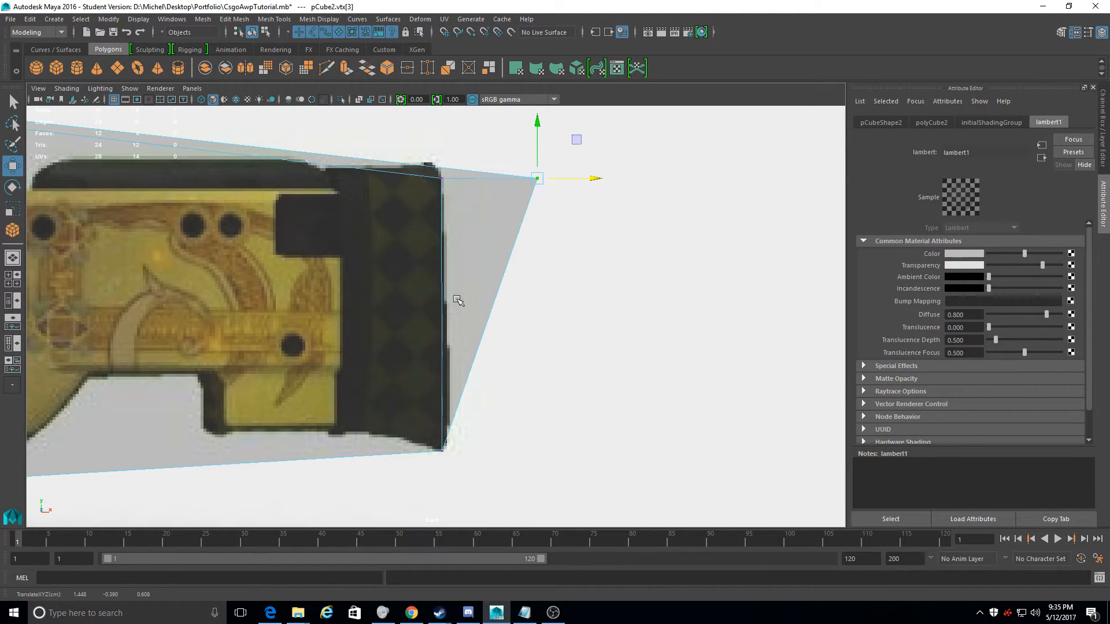
{"action": "key", "text": "ctrl+z"}
Move the cube's upper rear vertices slightly up to meet the top rear corner of the buttstock
{"action": "scroll", "coordinate": [405, 147], "scroll_direction": "up", "scroll_amount": 2}
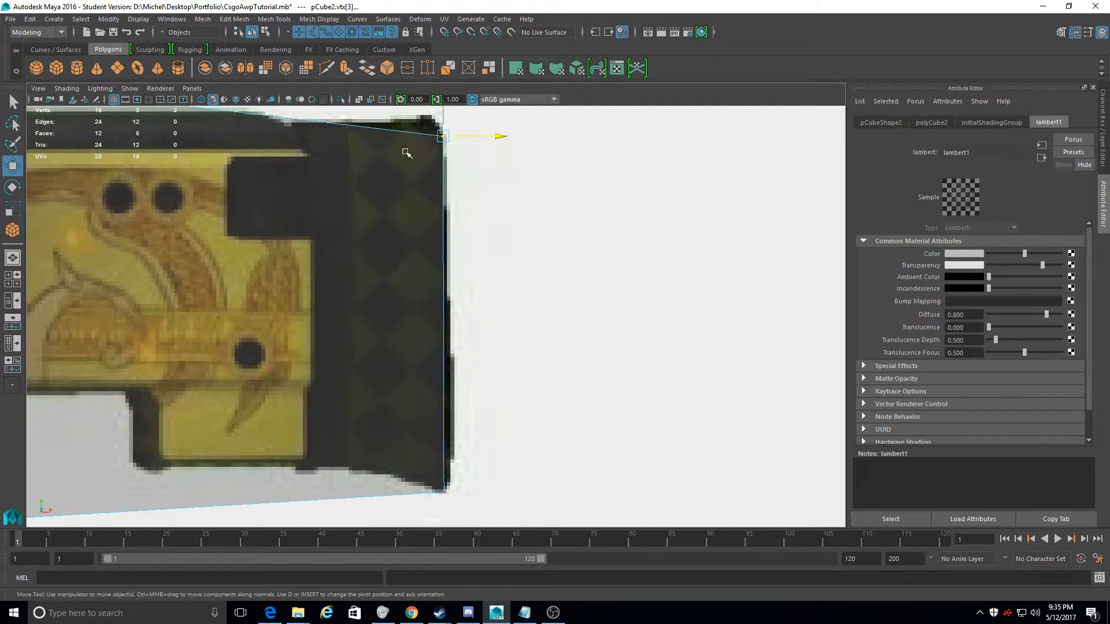
{"action": "middle_click_drag", "start_coordinate": [407, 154], "coordinate": [400, 298], "text": "alt"}
{"action": "scroll", "coordinate": [400, 298], "scroll_direction": "up", "scroll_amount": 2}
{"action": "left_click_drag", "start_coordinate": [436, 216], "coordinate": [433, 199]}
Select the cube's lower rear vertices and move them slightly outward along X to the buttstock's rear edge
{"action": "middle_click_drag", "start_coordinate": [391, 405], "coordinate": [346, 260], "text": "alt"}
{"action": "middle_click_drag", "start_coordinate": [327, 431], "coordinate": [397, 227], "text": "alt"}
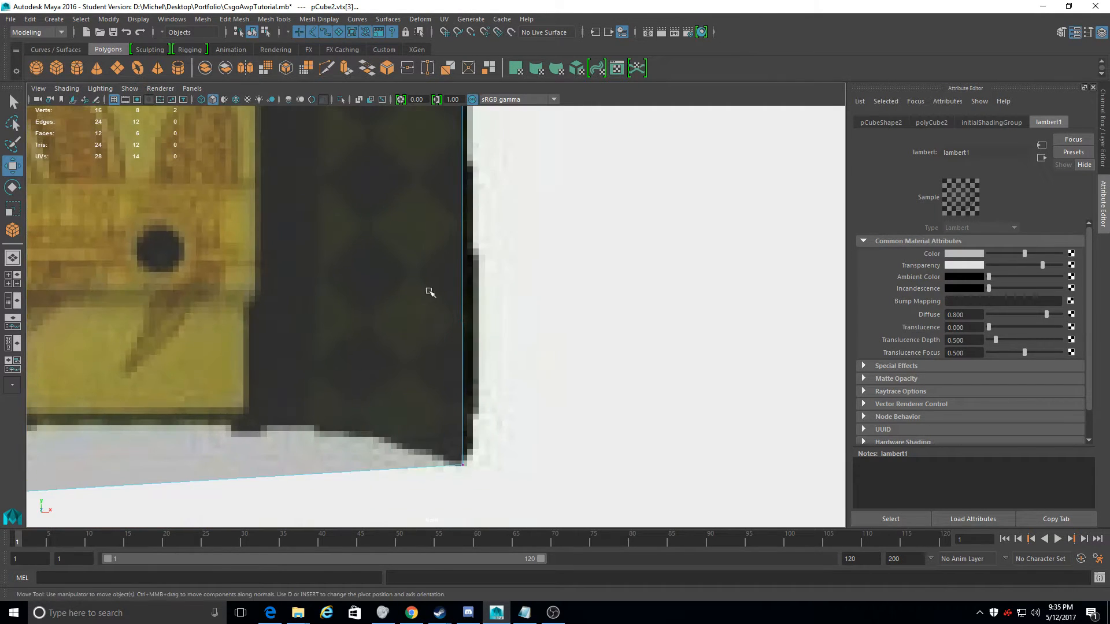
{"action": "middle_click_drag", "start_coordinate": [519, 397], "coordinate": [519, 316], "text": "alt"}
{"action": "left_click_drag", "start_coordinate": [477, 396], "coordinate": [422, 315]}
{"action": "left_click_drag", "start_coordinate": [462, 375], "coordinate": [478, 374]}
Move the cube's upper front vertices down to the top front corner of the orange fore-end
{"action": "middle_click_drag", "start_coordinate": [376, 216], "coordinate": [623, 292], "text": "alt"}
{"action": "scroll", "coordinate": [327, 320], "scroll_direction": "down", "scroll_amount": 8}
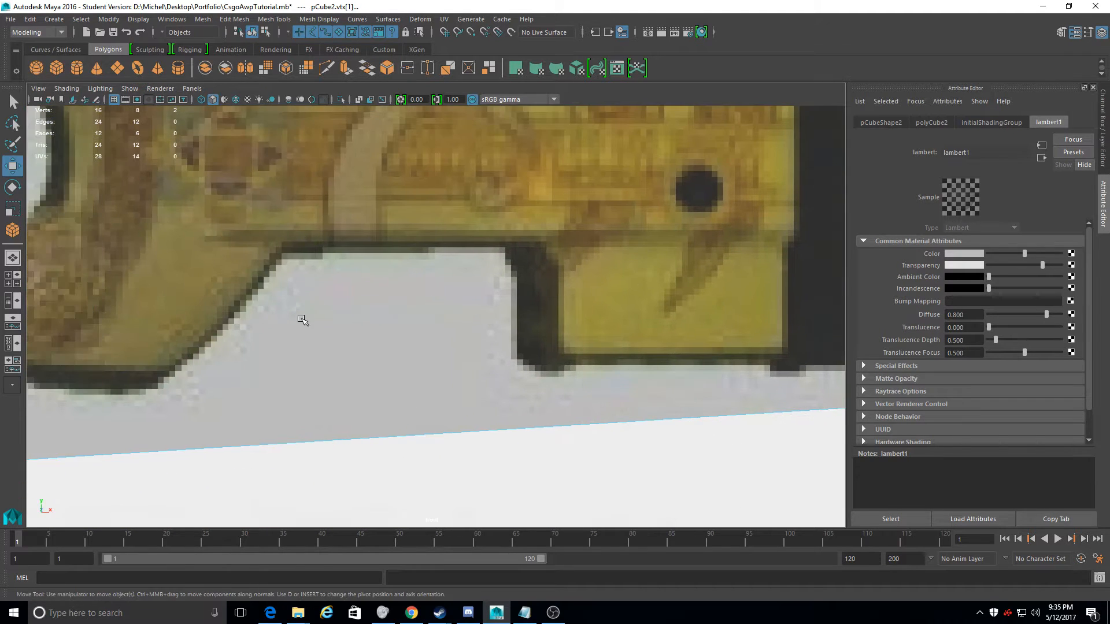
{"action": "scroll", "coordinate": [483, 371], "scroll_direction": "up", "scroll_amount": 4}
{"action": "scroll", "coordinate": [625, 334], "scroll_direction": "up", "scroll_amount": 4}
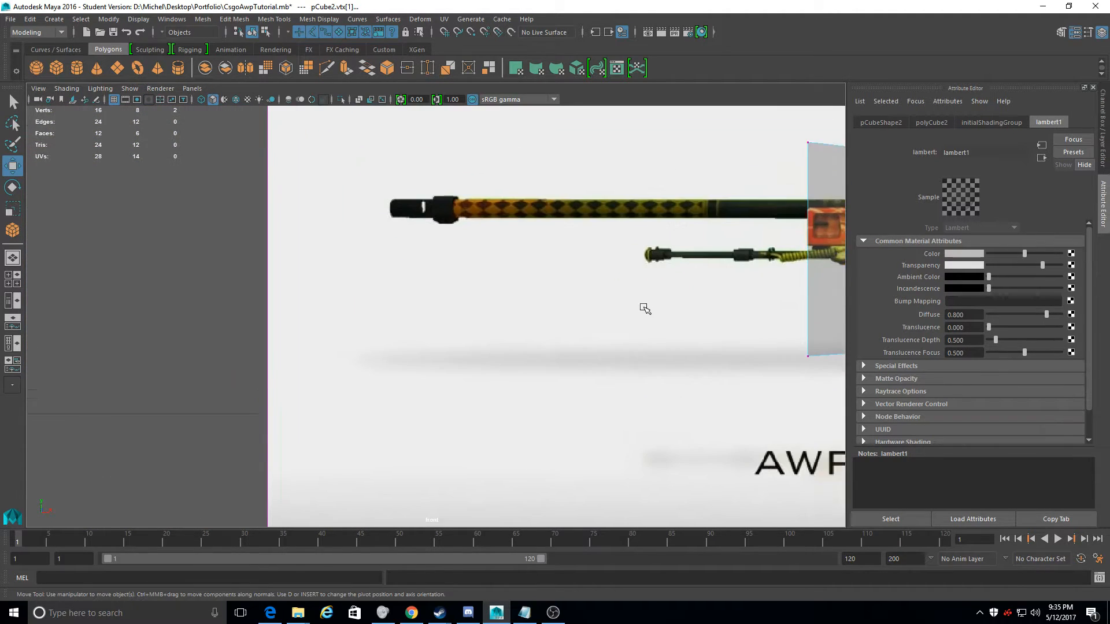
{"action": "middle_click_drag", "start_coordinate": [716, 408], "coordinate": [362, 342], "text": "alt"}
{"action": "scroll", "coordinate": [362, 342], "scroll_direction": "up", "scroll_amount": 3}
{"action": "middle_click_drag", "start_coordinate": [557, 127], "coordinate": [420, 415], "text": "alt"}
{"action": "left_click_drag", "start_coordinate": [275, 197], "coordinate": [350, 289]}
{"action": "middle_click_drag", "start_coordinate": [354, 315], "coordinate": [364, 205], "text": "alt"}
{"action": "left_click_drag", "start_coordinate": [341, 123], "coordinate": [346, 227]}
Move the cube's lower front vertices up to the bottom front corner of the fore-end and fine-tune their position
{"action": "middle_click_drag", "start_coordinate": [342, 233], "coordinate": [348, 68], "text": "alt"}
{"action": "left_click_drag", "start_coordinate": [379, 324], "coordinate": [327, 242]}
{"action": "middle_click_drag", "start_coordinate": [354, 264], "coordinate": [353, 405], "text": "alt"}
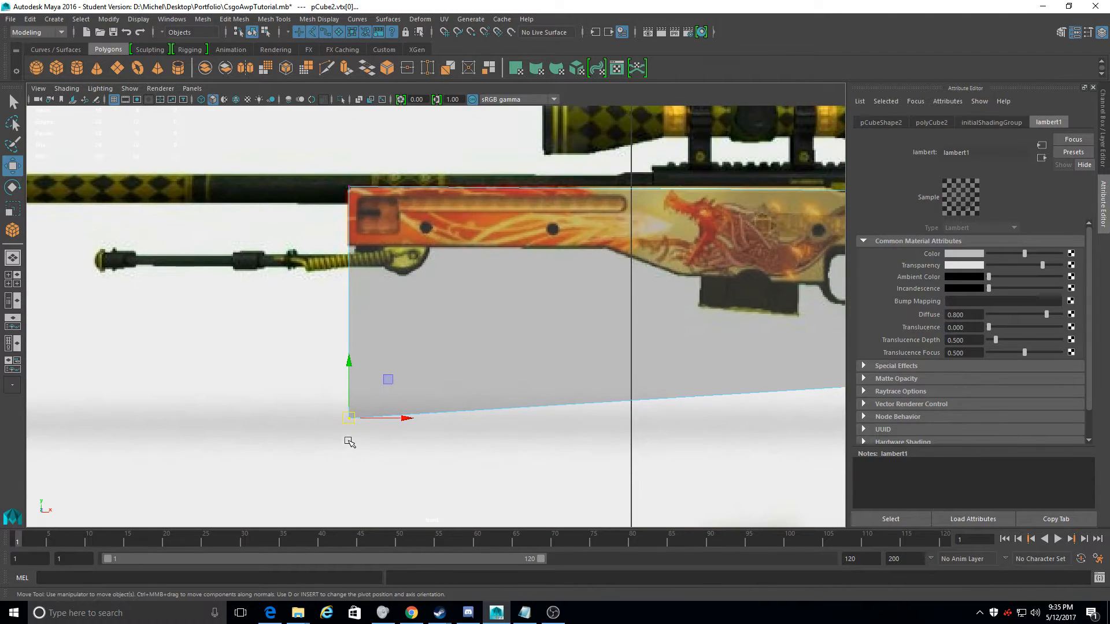
{"action": "left_click_drag", "start_coordinate": [350, 418], "coordinate": [351, 245]}
{"action": "scroll", "coordinate": [351, 245], "scroll_direction": "up", "scroll_amount": 9}
{"action": "middle_click_drag", "start_coordinate": [302, 178], "coordinate": [367, 444], "text": "alt"}
{"action": "scroll", "coordinate": [267, 380], "scroll_direction": "up", "scroll_amount": 1}
{"action": "scroll", "coordinate": [268, 379], "scroll_direction": "up", "scroll_amount": 5}
{"action": "middle_click_drag", "start_coordinate": [269, 360], "coordinate": [401, 216], "text": "alt"}
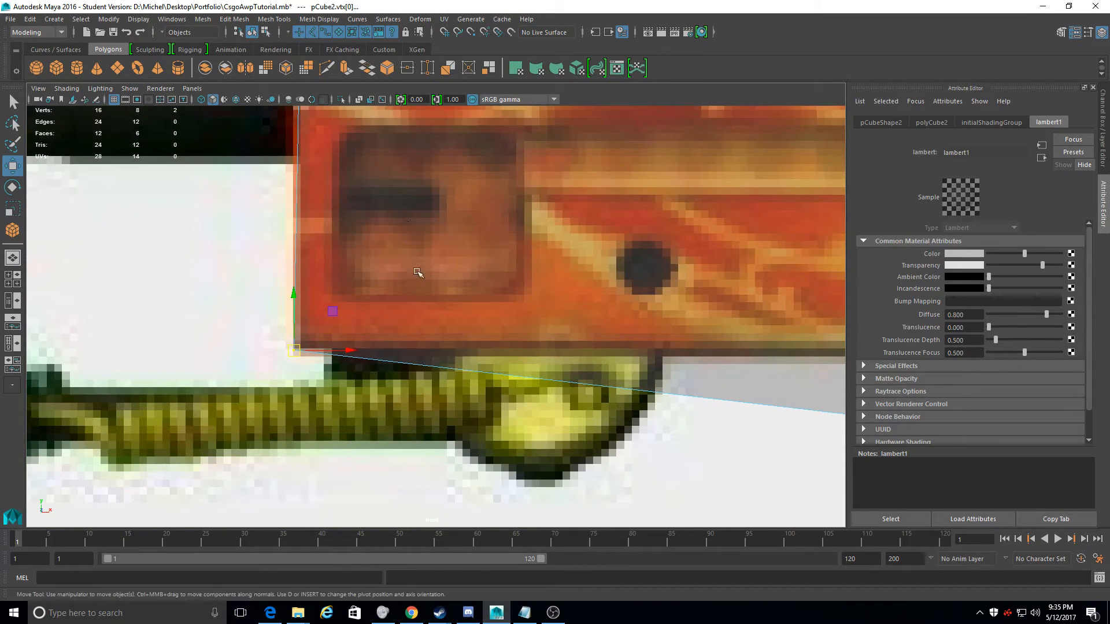
{"action": "left_click_drag", "start_coordinate": [295, 350], "coordinate": [295, 350]}
Fine-tune the cube's upper front vertices to sit on the top front corner of the fore-end
{"action": "middle_click_drag", "start_coordinate": [296, 337], "coordinate": [328, 453], "text": "alt"}
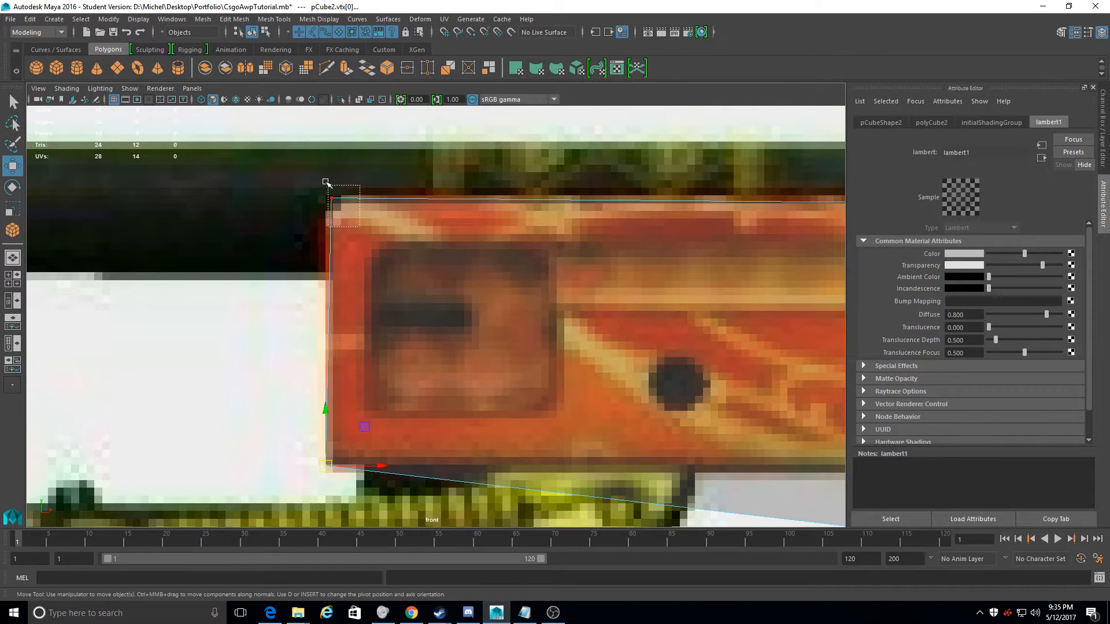
{"action": "left_click", "coordinate": [331, 199]}
{"action": "left_click_drag", "start_coordinate": [330, 199], "coordinate": [329, 199]}
Insert an edge loop in the cube where the fore-end's straight underside begins to slope downward
{"action": "scroll", "coordinate": [468, 318], "scroll_direction": "down", "scroll_amount": 10}
{"action": "scroll", "coordinate": [471, 317], "scroll_direction": "up", "scroll_amount": 15}
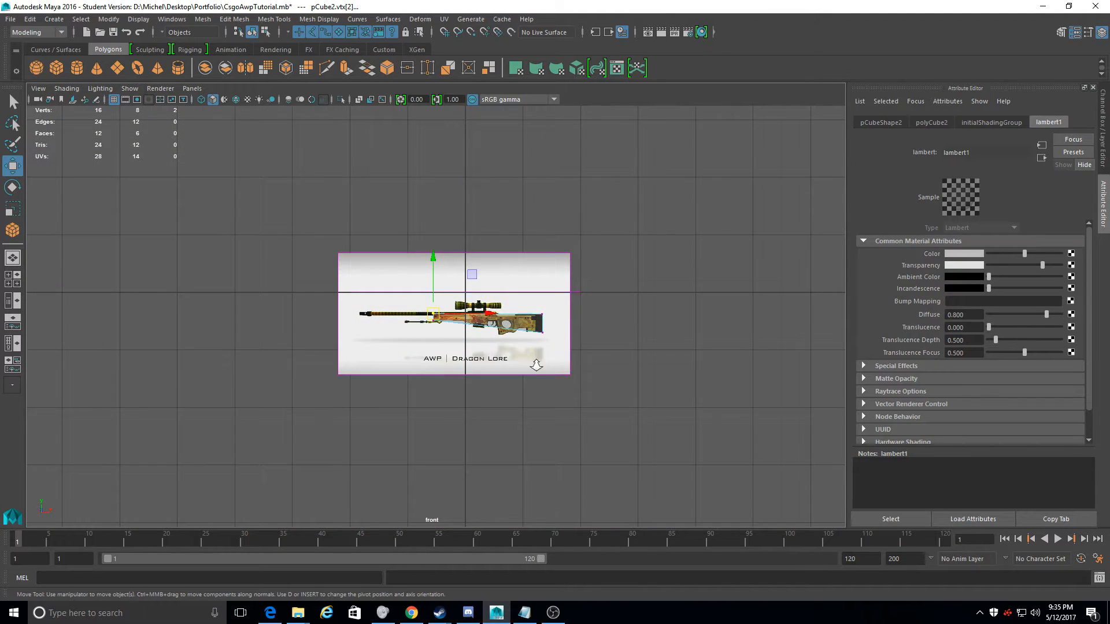
{"action": "middle_click_drag", "start_coordinate": [518, 317], "coordinate": [240, 314], "text": "alt"}
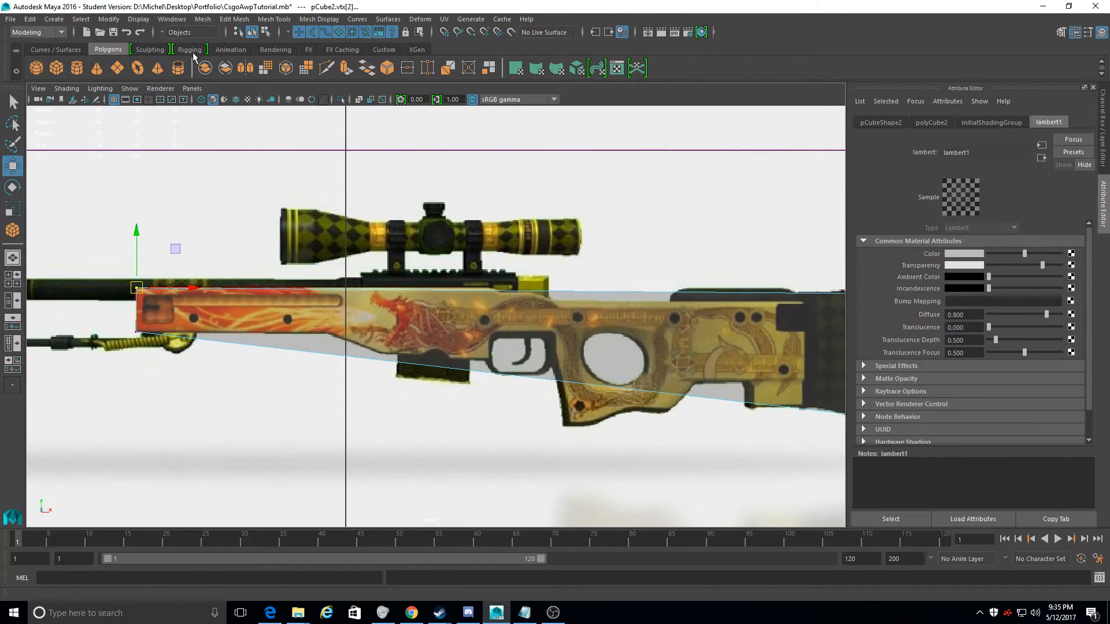
{"action": "left_click", "coordinate": [269, 19]}
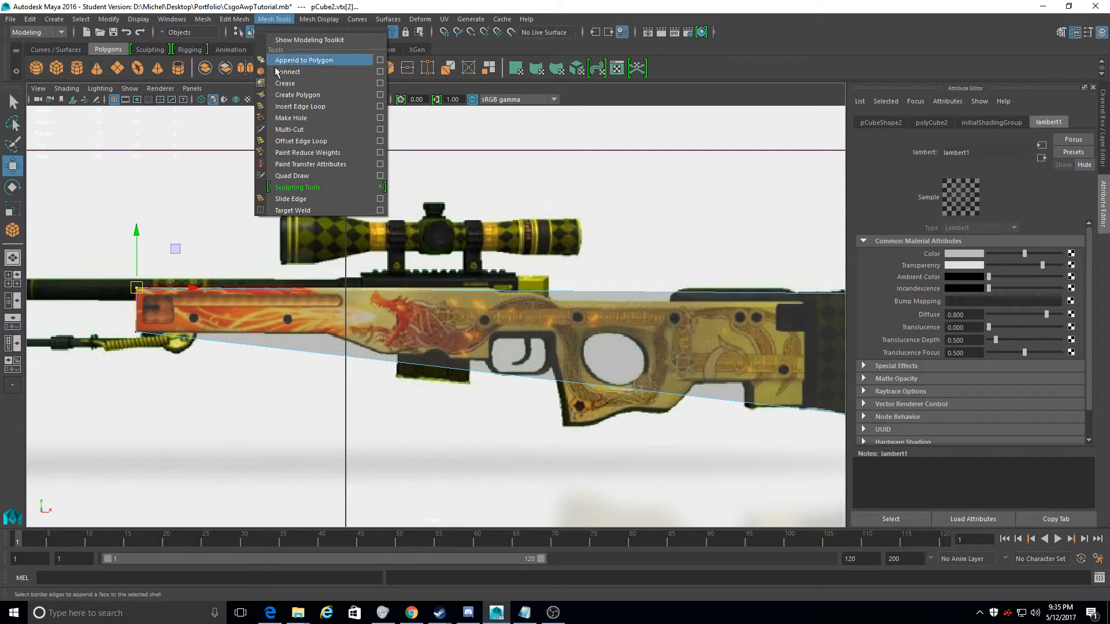
{"action": "left_click", "coordinate": [306, 129]}
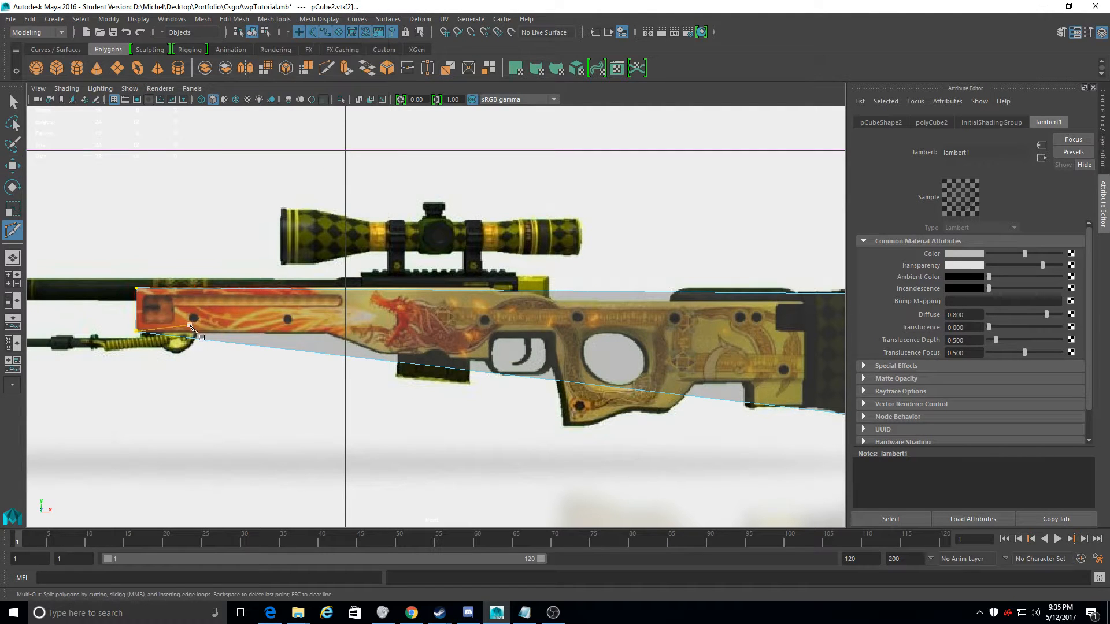
{"action": "left_click", "coordinate": [292, 20]}
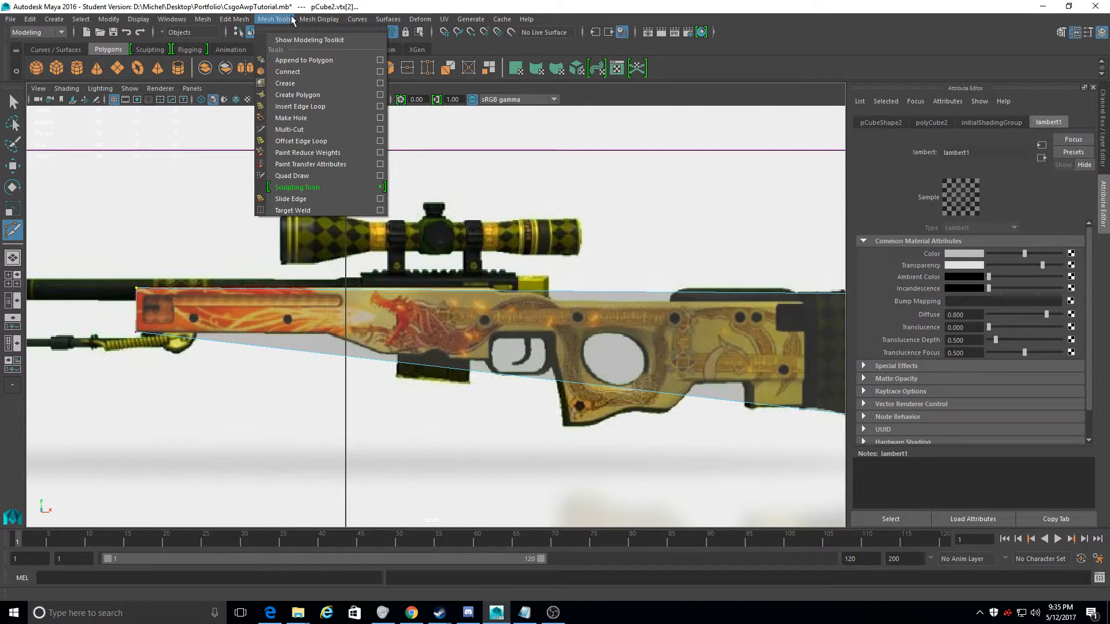
{"action": "left_click", "coordinate": [313, 107]}
{"action": "scroll", "coordinate": [297, 288], "scroll_direction": "up", "scroll_amount": 5}
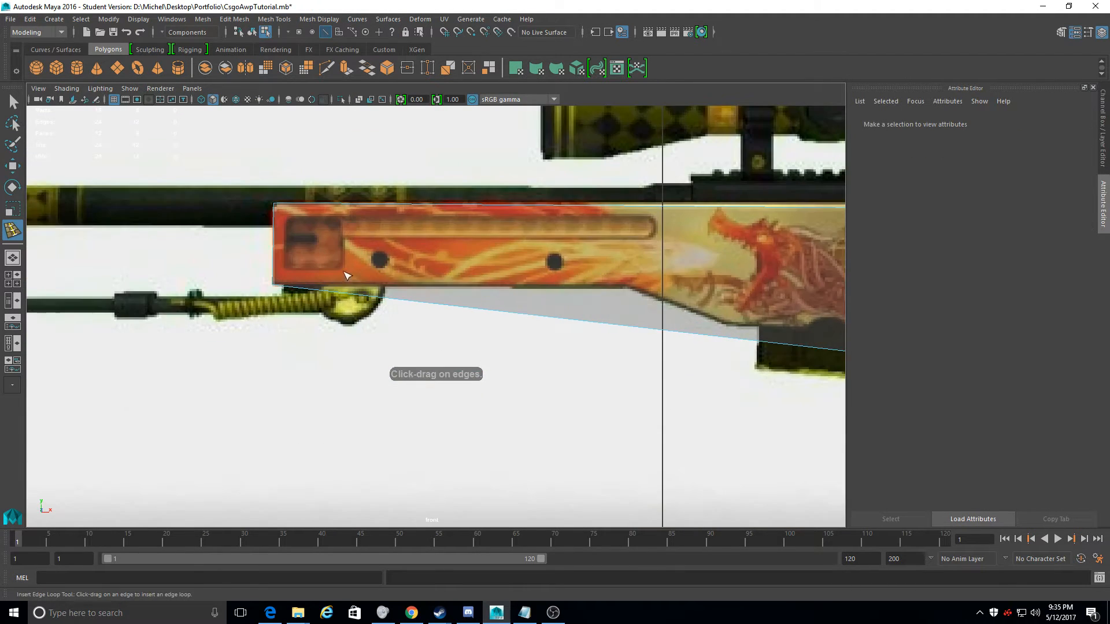
{"action": "scroll", "coordinate": [363, 270], "scroll_direction": "up", "scroll_amount": 4}
{"action": "middle_click_drag", "start_coordinate": [287, 150], "coordinate": [299, 201], "text": "alt"}
{"action": "middle_click_drag", "start_coordinate": [567, 296], "coordinate": [354, 244], "text": "alt"}
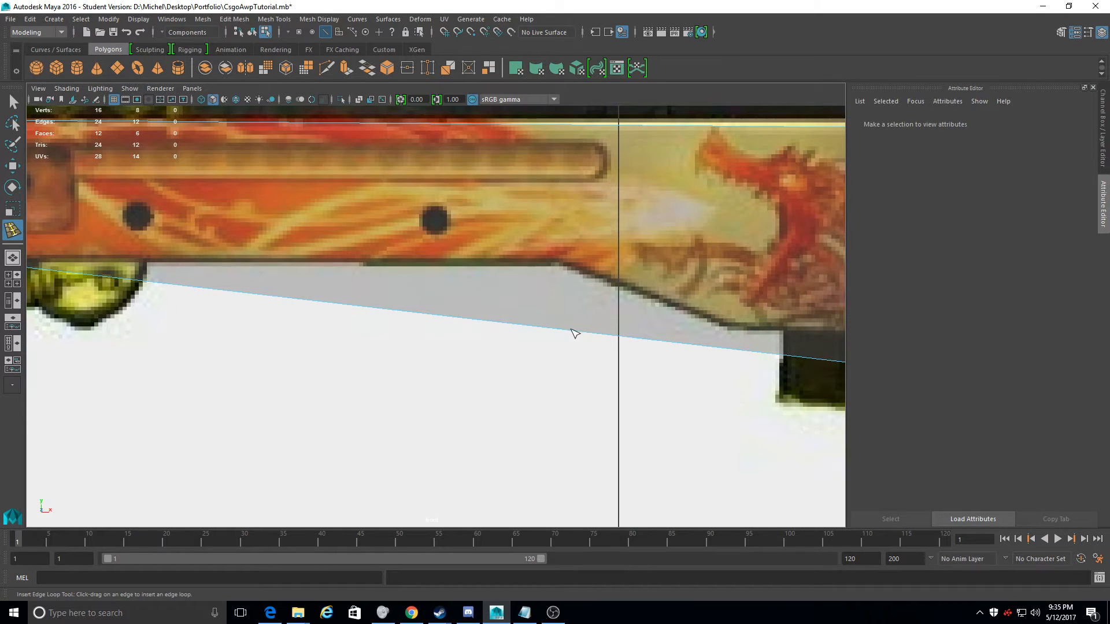
{"action": "left_click_drag", "start_coordinate": [566, 334], "coordinate": [562, 334]}
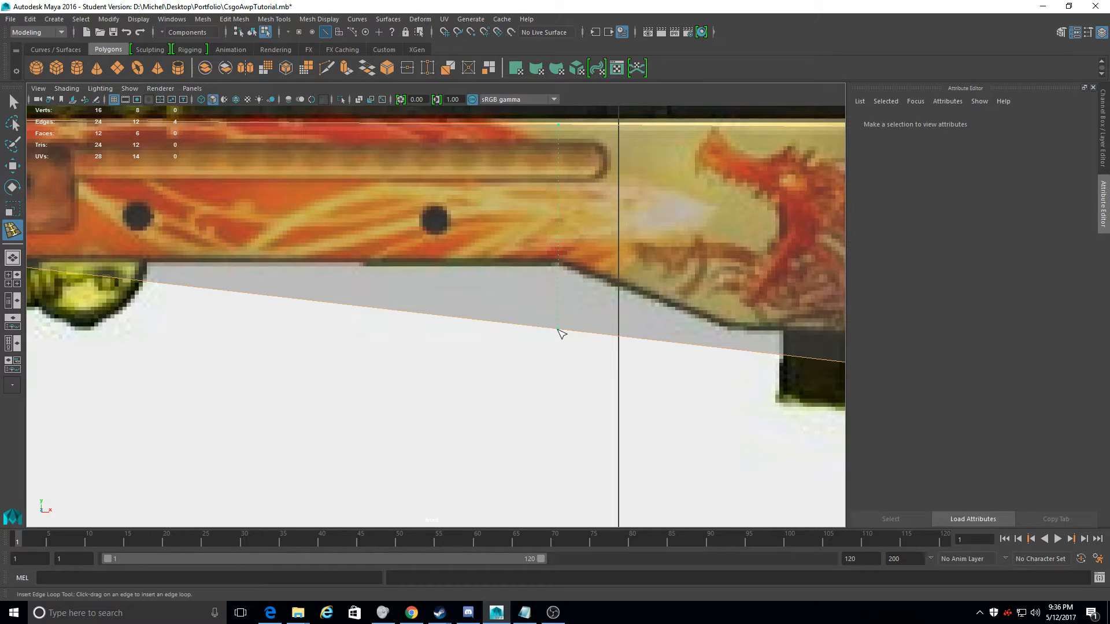
{"action": "left_click", "coordinate": [565, 333]}
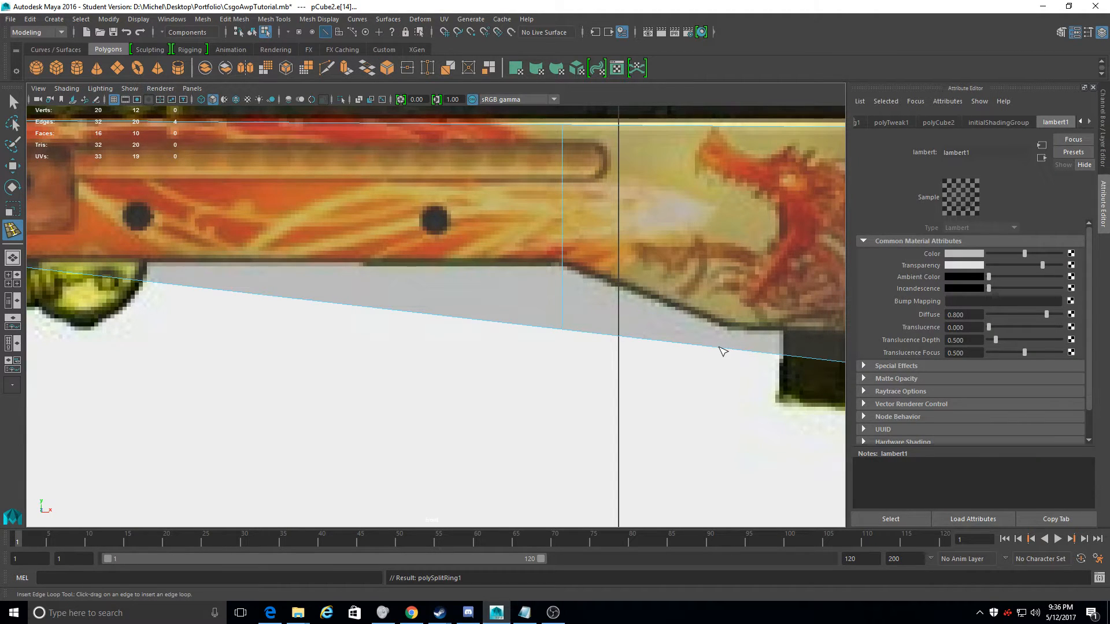
Insert an edge loop where the underside slope ends, just ahead of the magazine
{"action": "middle_click_drag", "start_coordinate": [722, 351], "coordinate": [522, 401], "text": "alt"}
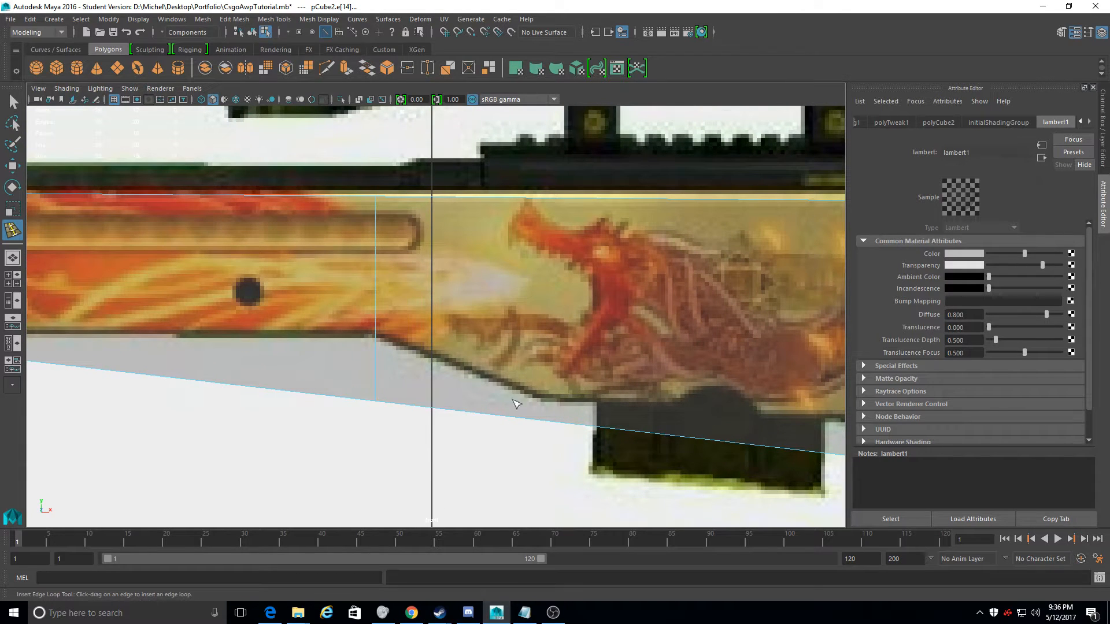
{"action": "left_click", "coordinate": [535, 420]}
{"action": "middle_click_drag", "start_coordinate": [535, 418], "coordinate": [369, 320], "text": "alt"}
Insert three closely spaced edge loops at the front end of the trigger guard
{"action": "scroll", "coordinate": [416, 330], "scroll_direction": "down", "scroll_amount": 10}
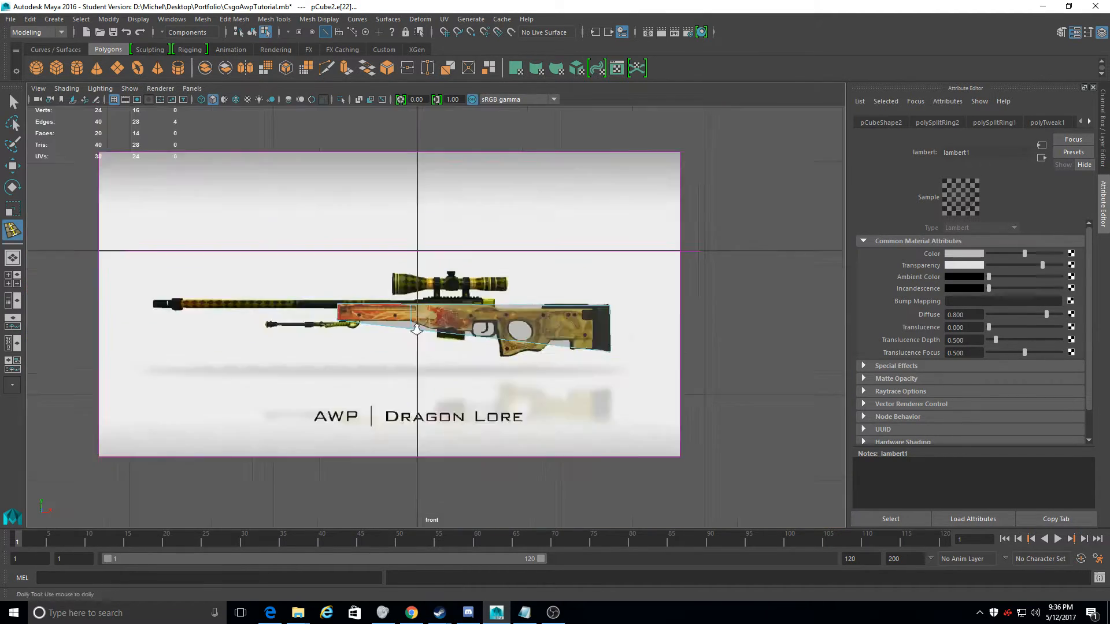
{"action": "scroll", "coordinate": [416, 330], "scroll_direction": "up", "scroll_amount": 8}
{"action": "middle_click_drag", "start_coordinate": [441, 377], "coordinate": [185, 352], "text": "alt"}
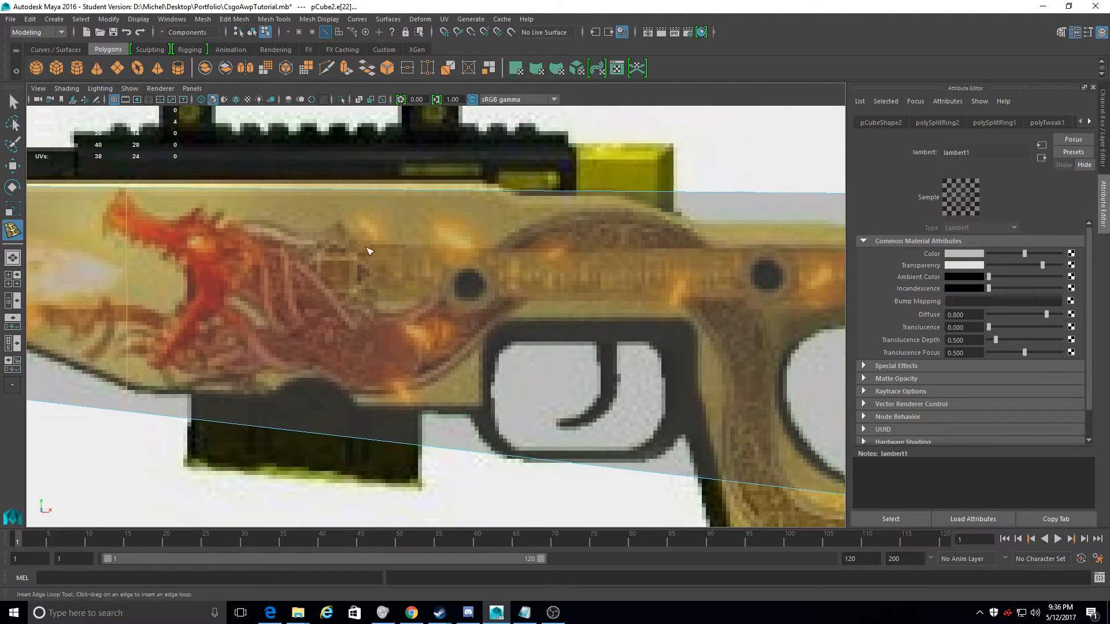
{"action": "left_click", "coordinate": [486, 191]}
{"action": "left_click_drag", "start_coordinate": [510, 193], "coordinate": [504, 193]}
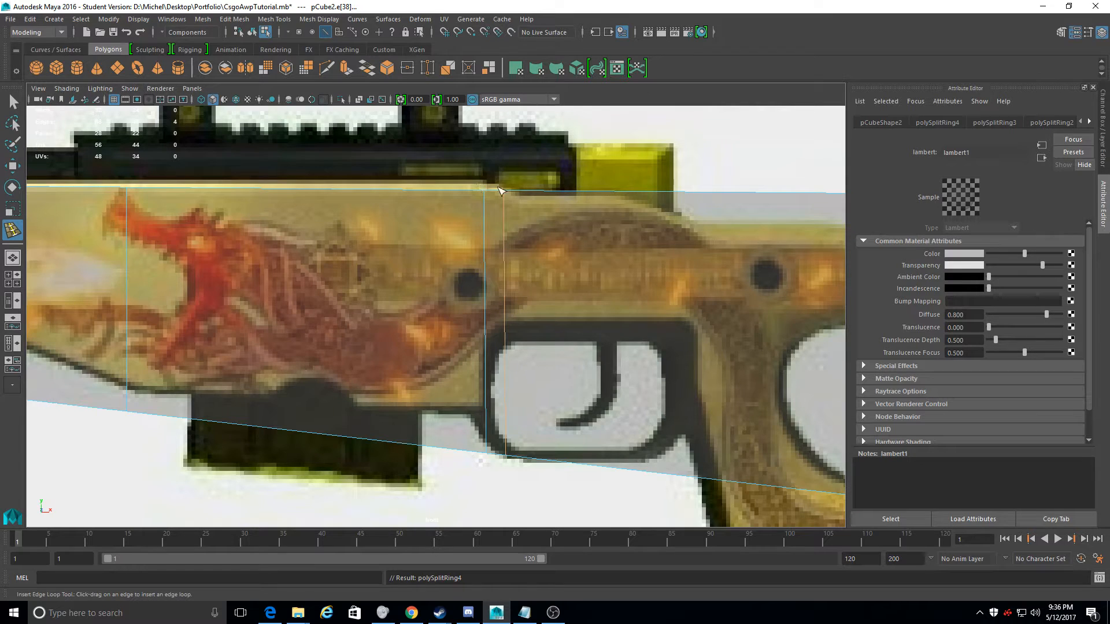
{"action": "left_click_drag", "start_coordinate": [518, 194], "coordinate": [518, 197]}
{"action": "left_click", "coordinate": [519, 193]}
Insert edge loops just behind the trigger, at the rear of the trigger guard opening, and at the front of the grip
{"action": "middle_click_drag", "start_coordinate": [578, 201], "coordinate": [429, 199], "text": "alt"}
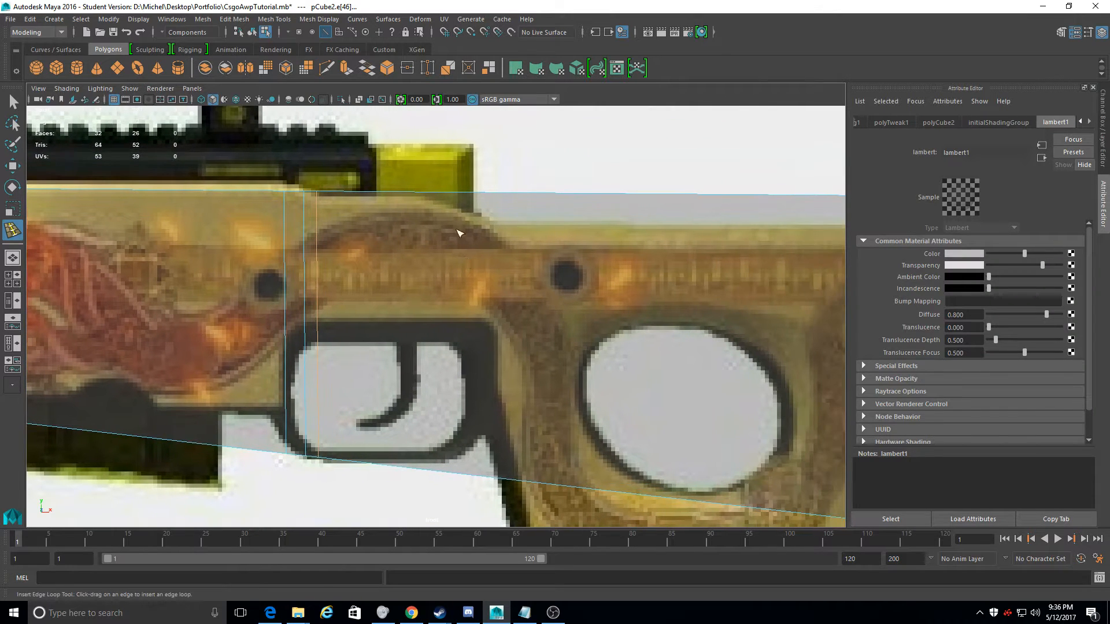
{"action": "left_click", "coordinate": [430, 196]}
{"action": "middle_click_drag", "start_coordinate": [483, 283], "coordinate": [389, 260], "text": "alt"}
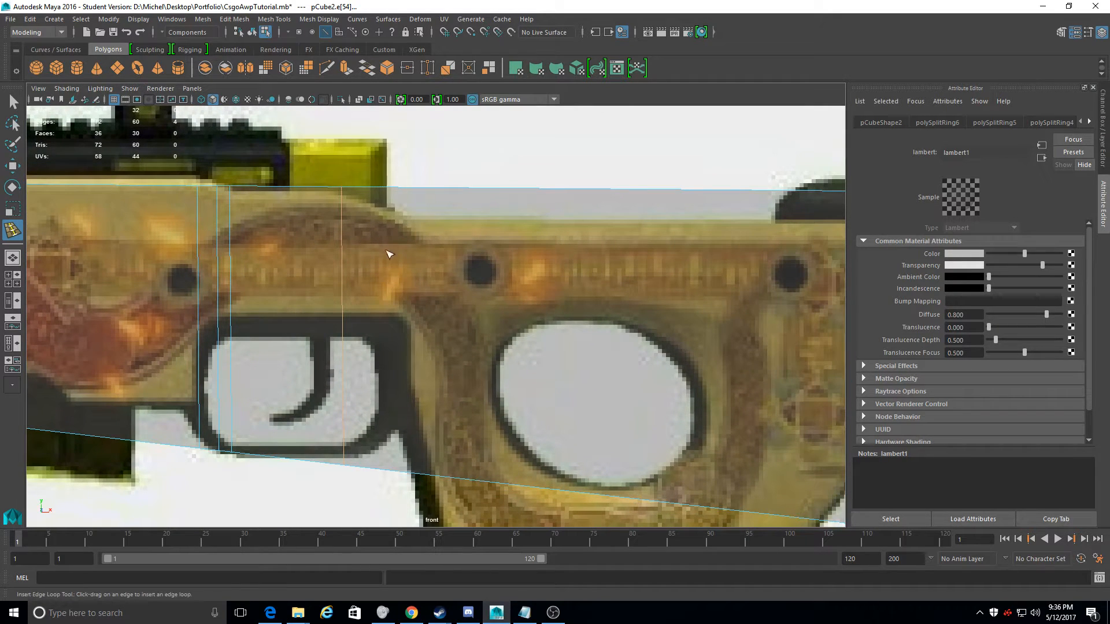
{"action": "left_click", "coordinate": [380, 189]}
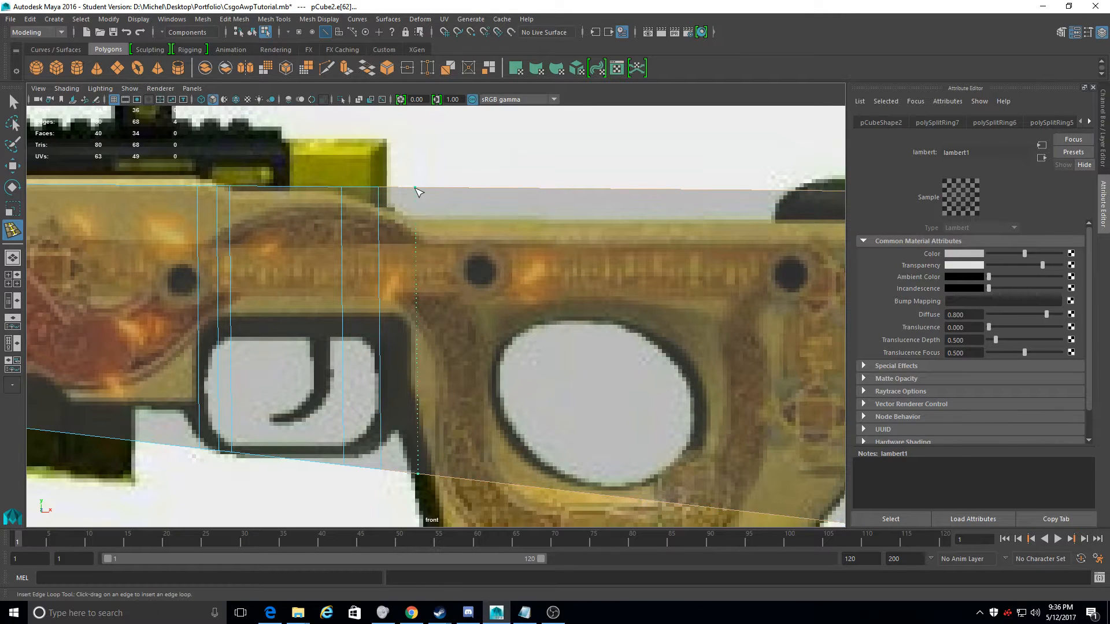
{"action": "left_click", "coordinate": [408, 190]}
Try inserting an edge loop in line with the grip's bottom front corner, and undo it
{"action": "middle_click_drag", "start_coordinate": [427, 311], "coordinate": [341, 388], "text": "alt"}
{"action": "scroll", "coordinate": [331, 384], "scroll_direction": "down", "scroll_amount": 4}
{"action": "scroll", "coordinate": [332, 382], "scroll_direction": "up", "scroll_amount": 4}
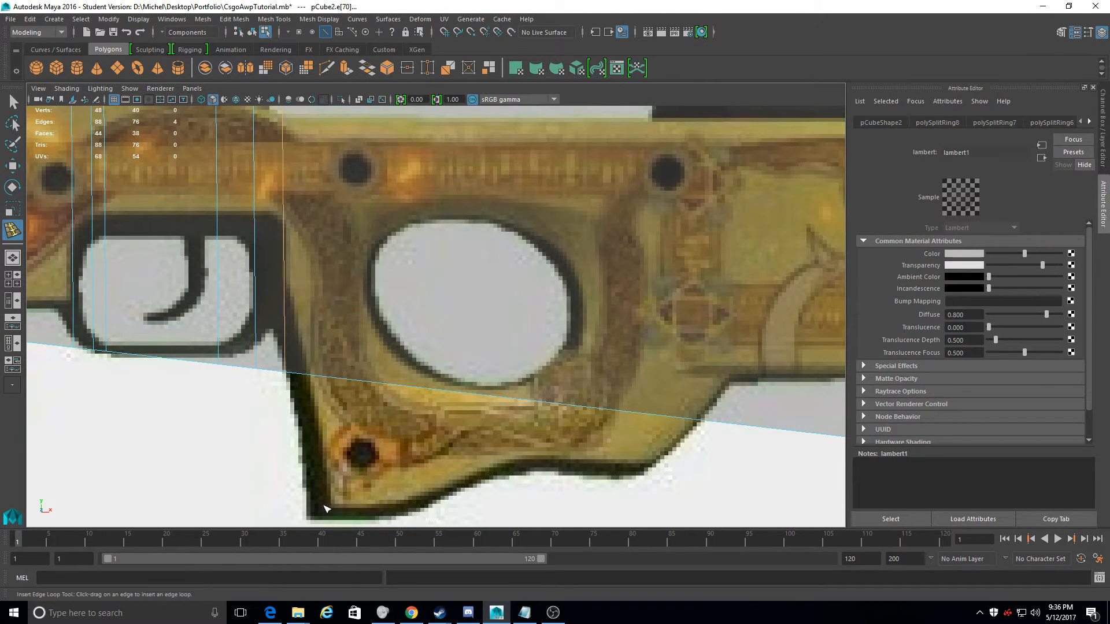
{"action": "left_click", "coordinate": [328, 381]}
{"action": "middle_click_drag", "start_coordinate": [329, 384], "coordinate": [376, 293], "text": "alt"}
{"action": "key", "text": "ctrl+z"}
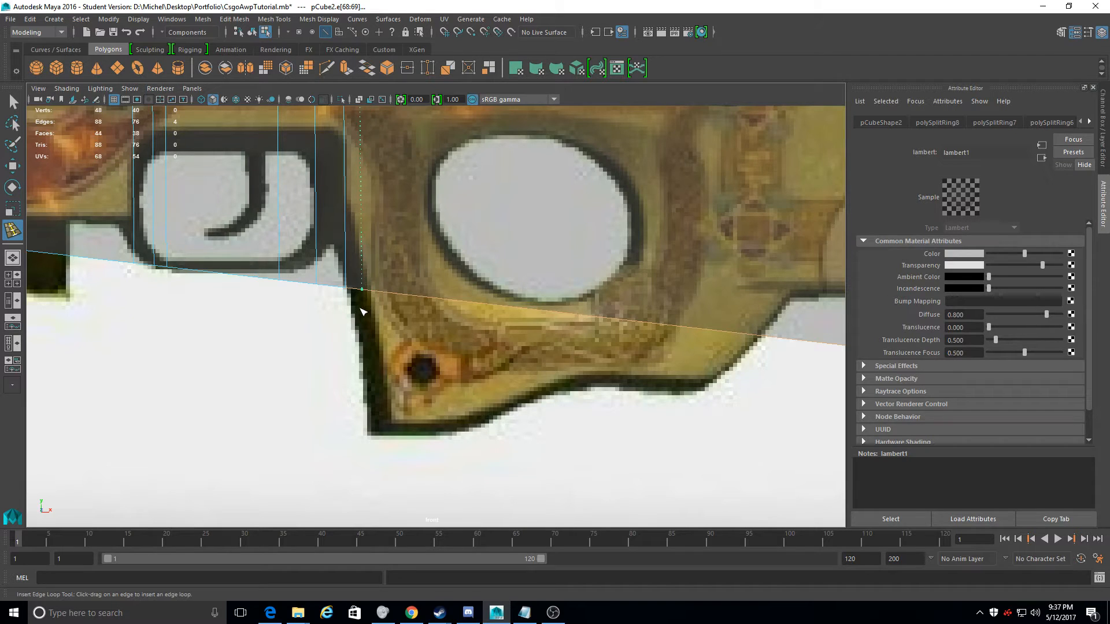
Insert two edge loops at the front of the grip and three more across the front half of the thumbhole
{"action": "left_click_drag", "start_coordinate": [364, 315], "coordinate": [385, 296]}
{"action": "left_click", "coordinate": [383, 300]}
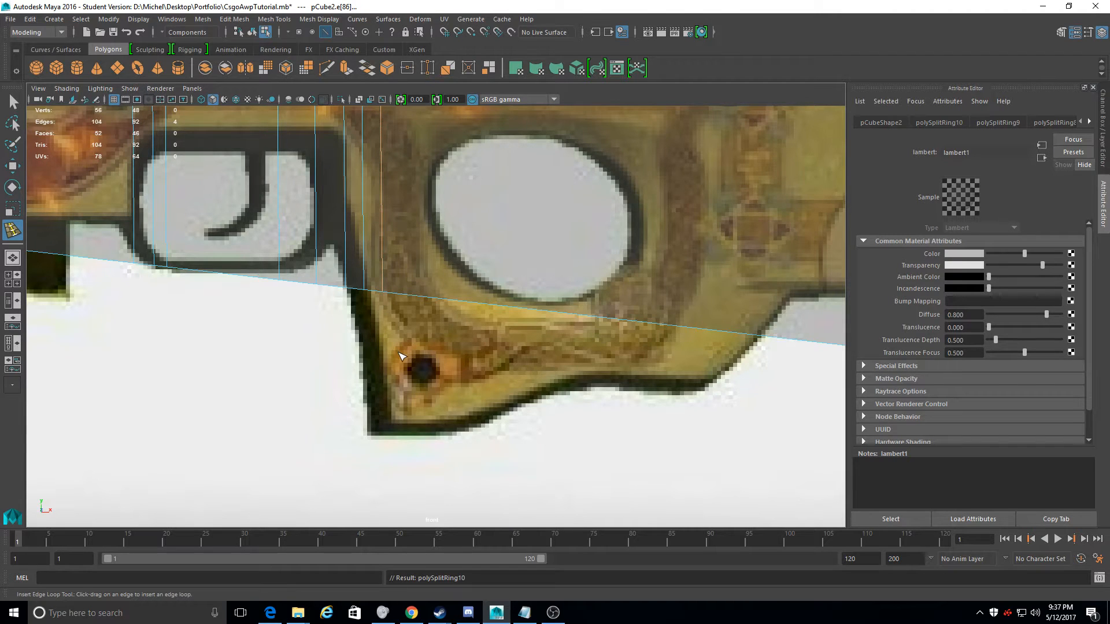
{"action": "middle_click_drag", "start_coordinate": [403, 359], "coordinate": [326, 345], "text": "alt"}
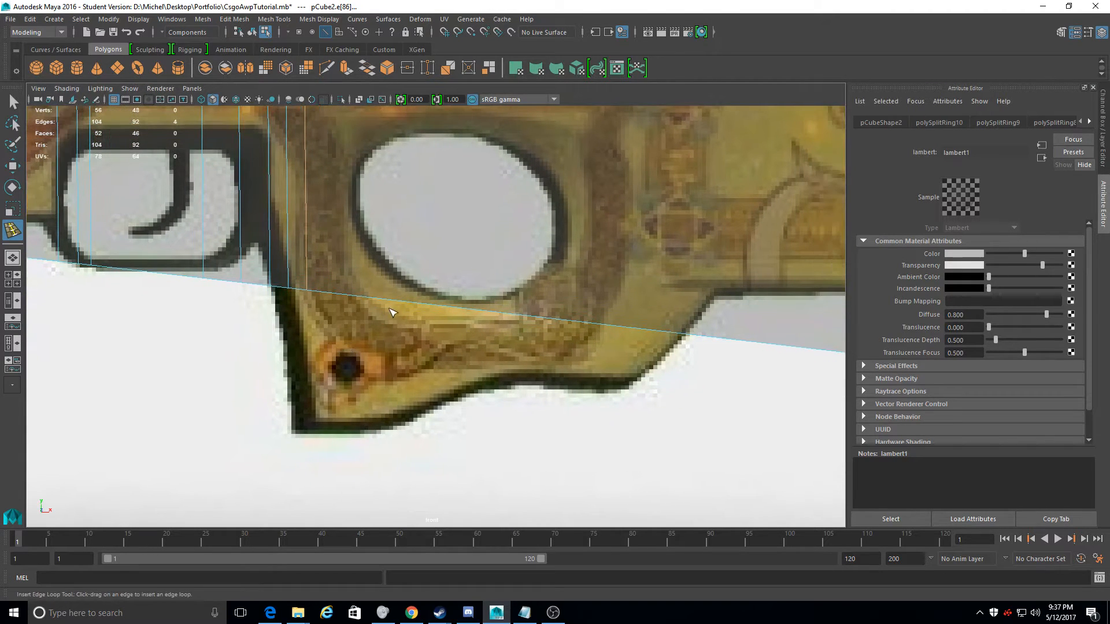
{"action": "left_click", "coordinate": [391, 303]}
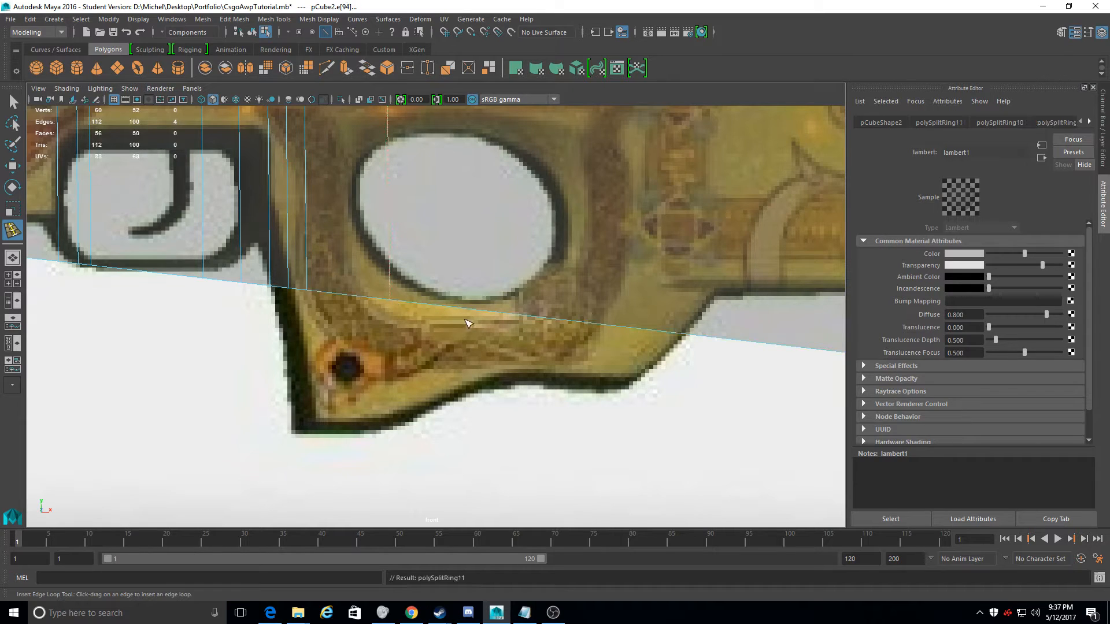
{"action": "left_click", "coordinate": [423, 308]}
{"action": "left_click", "coordinate": [460, 311]}
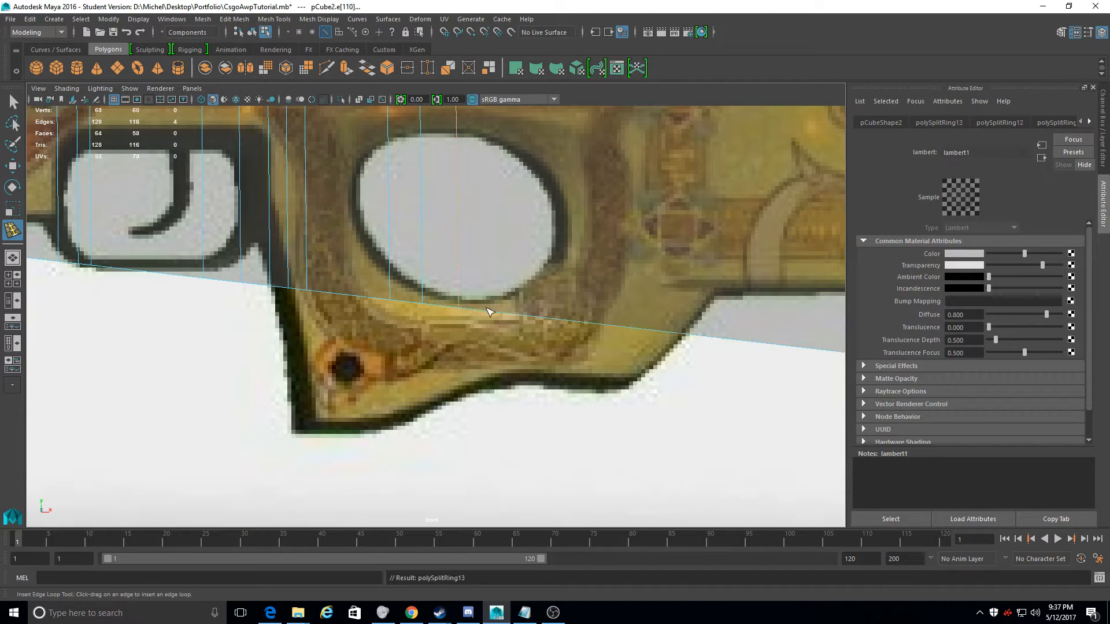
Insert three edge loops across the rear half of the thumbhole and just behind it
{"action": "left_click", "coordinate": [505, 313]}
{"action": "middle_click_drag", "start_coordinate": [609, 309], "coordinate": [414, 325], "text": "alt"}
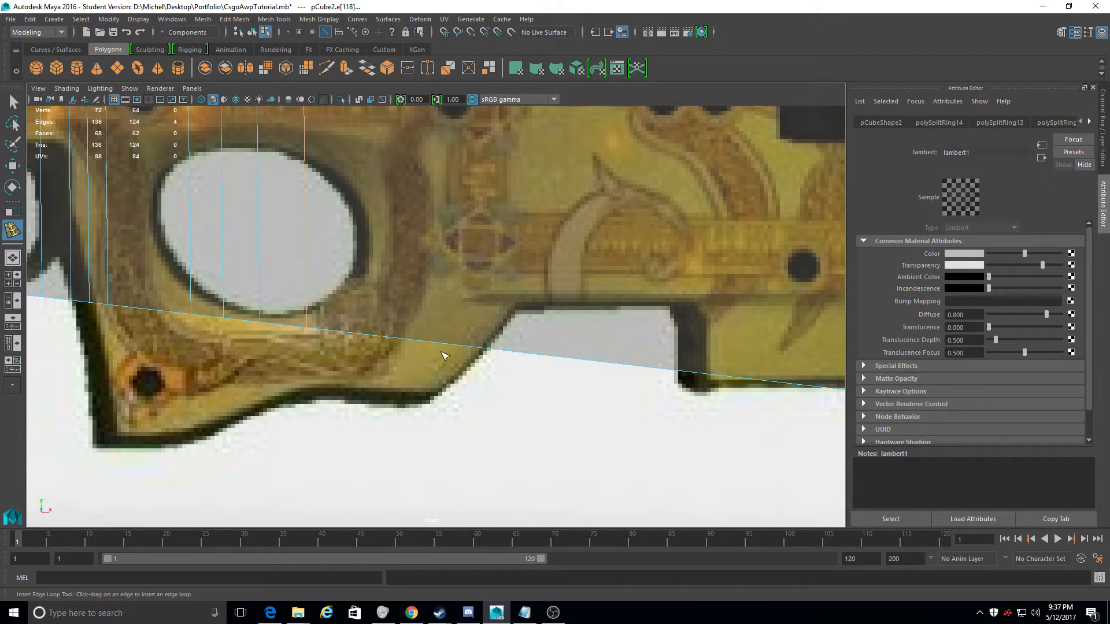
{"action": "left_click", "coordinate": [348, 334]}
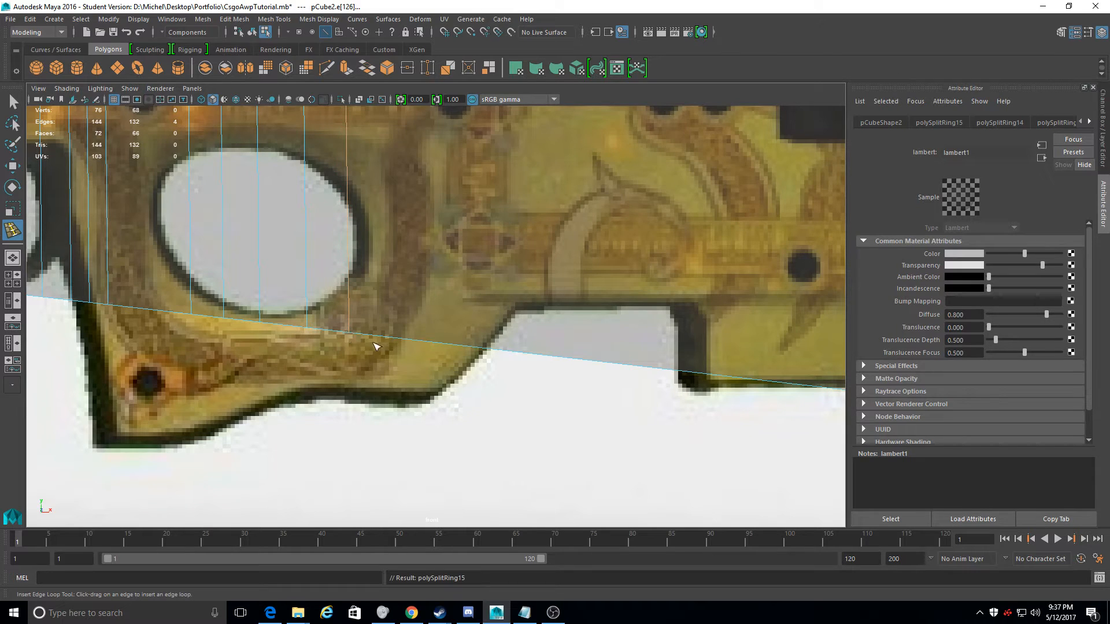
{"action": "left_click", "coordinate": [383, 337]}
Insert three edge loops along the grip's sloping rear edge, from its bottom rear corner to where it meets the stock's underside
{"action": "left_click", "coordinate": [429, 344]}
{"action": "left_click", "coordinate": [428, 341]}
{"action": "left_click", "coordinate": [431, 345]}
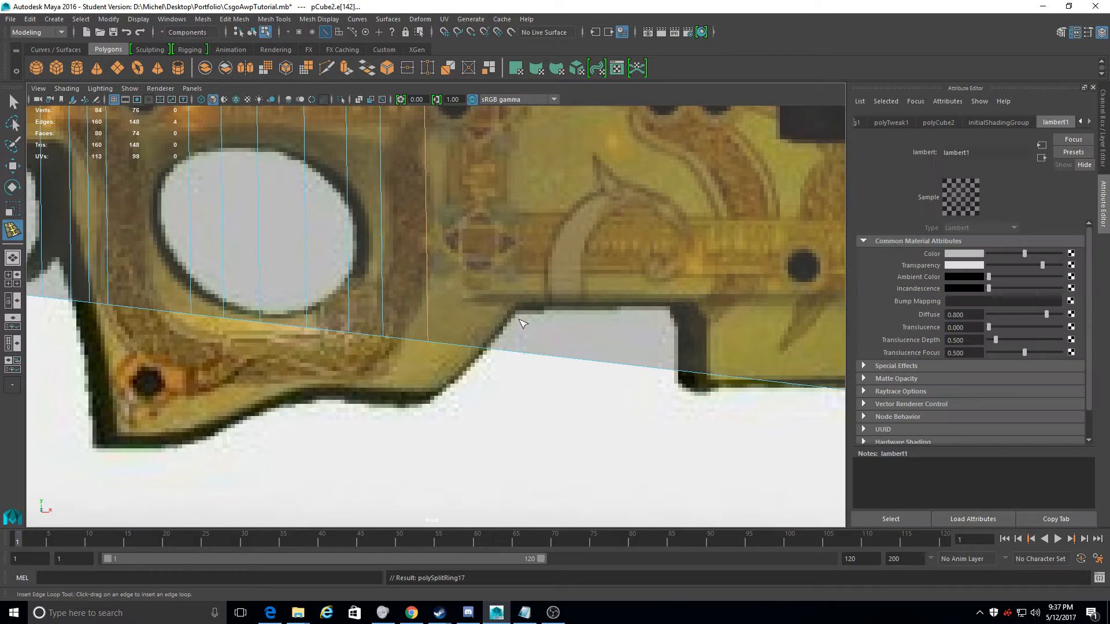
{"action": "left_click", "coordinate": [479, 350]}
{"action": "left_click", "coordinate": [517, 354]}
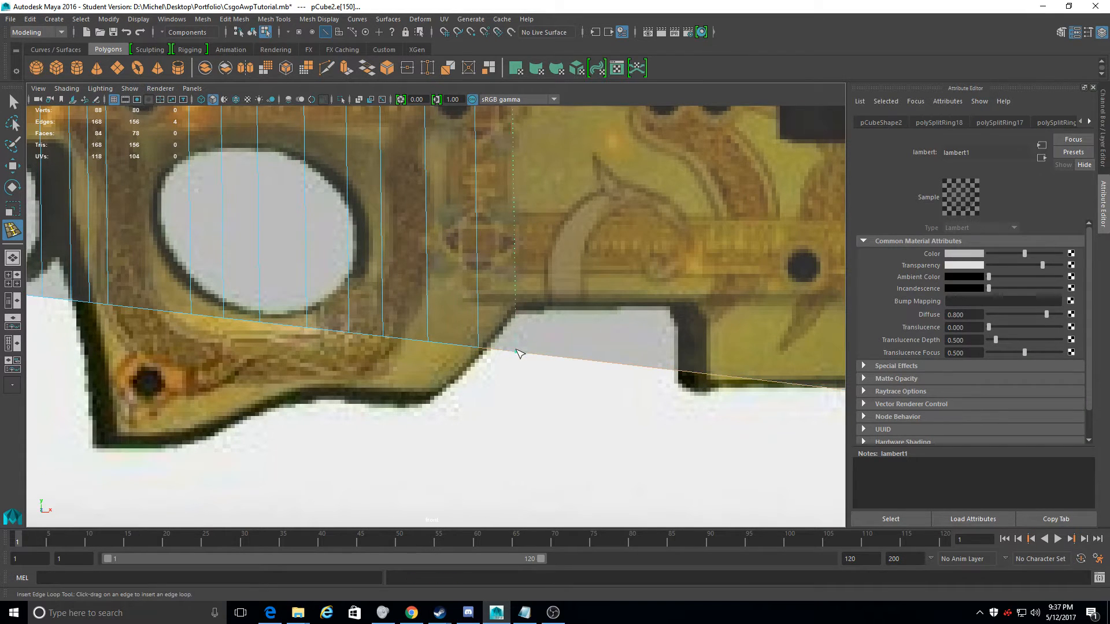
Insert four closely spaced edge loops at the step where the stock's underside drops down toward the butt
{"action": "middle_click_drag", "start_coordinate": [519, 353], "coordinate": [377, 344], "text": "alt"}
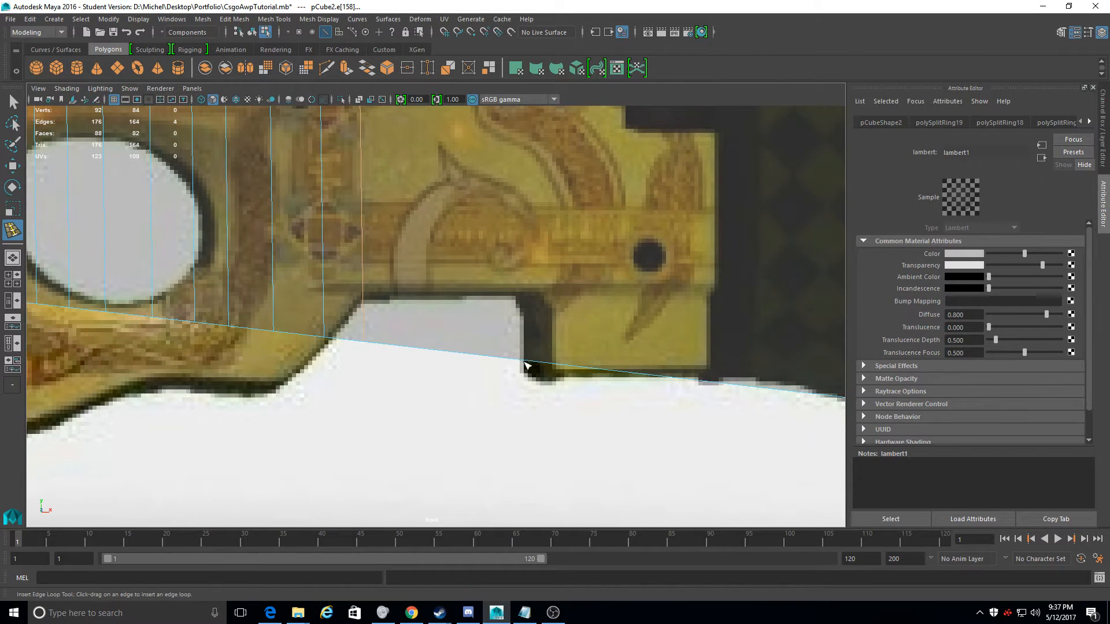
{"action": "left_click_drag", "start_coordinate": [522, 361], "coordinate": [525, 365]}
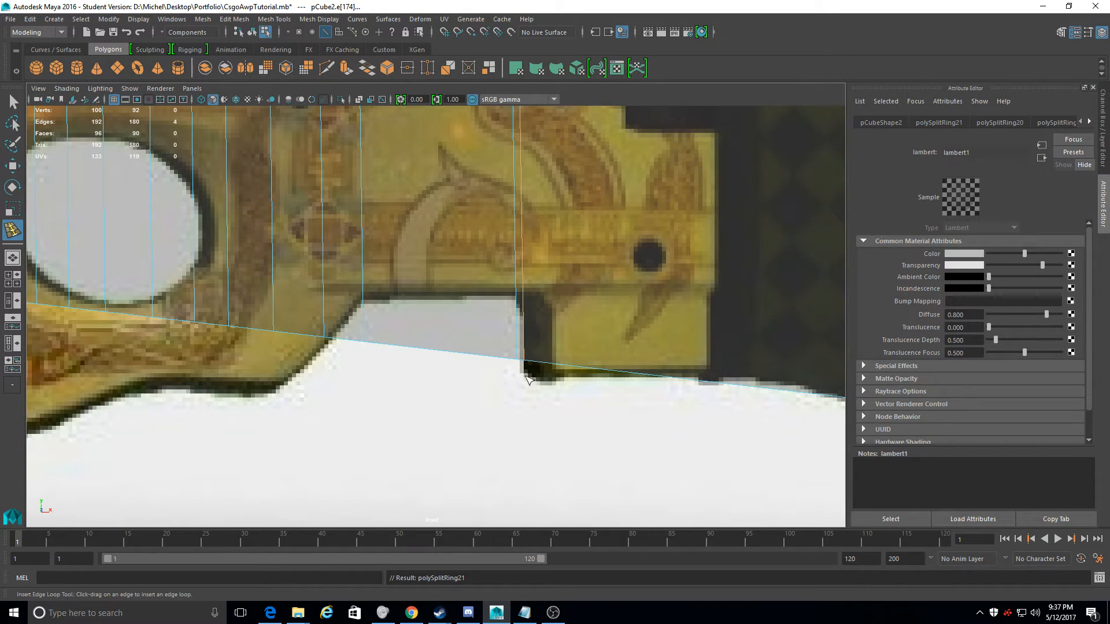
{"action": "left_click_drag", "start_coordinate": [528, 364], "coordinate": [544, 365]}
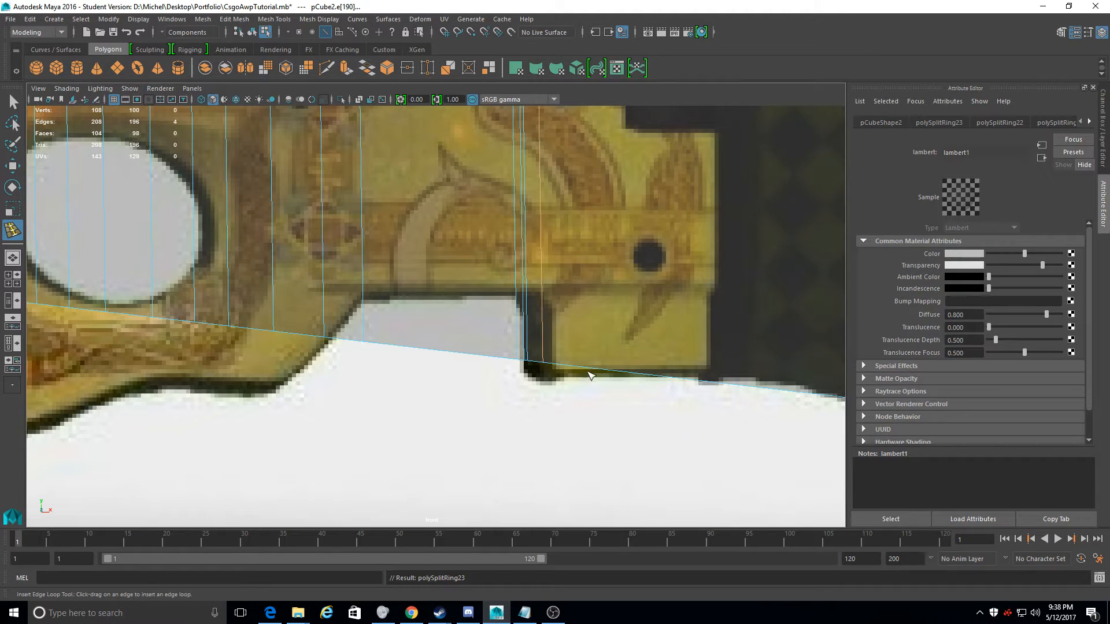
Insert an edge loop just behind the step, one at the butt pad's front edge, and three across the butt pad
{"action": "middle_click_drag", "start_coordinate": [595, 375], "coordinate": [499, 372], "text": "alt"}
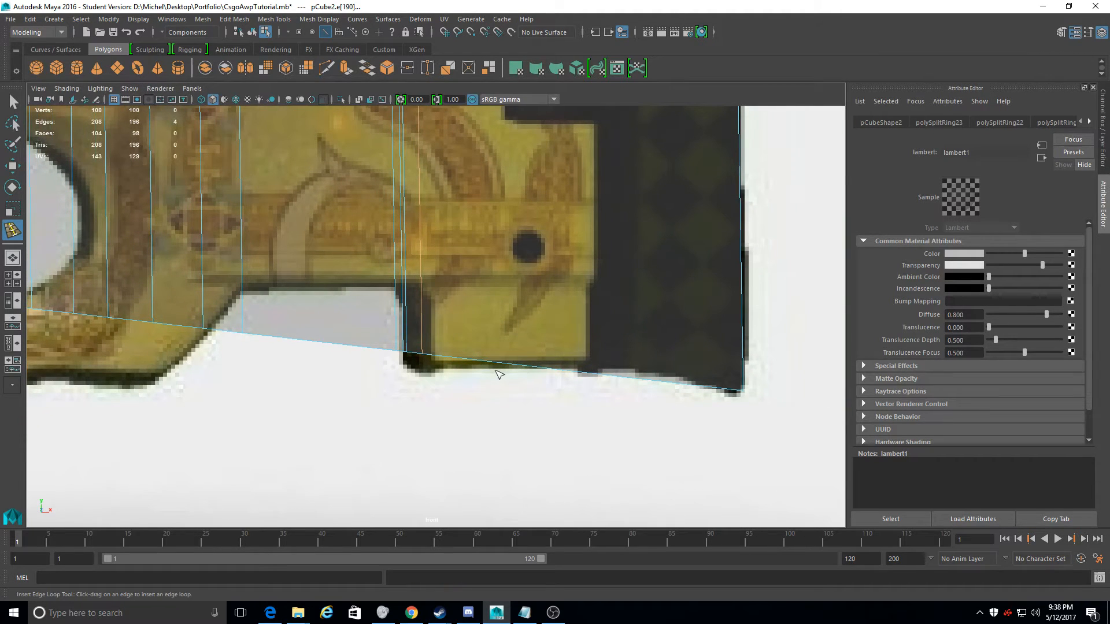
{"action": "left_click_drag", "start_coordinate": [445, 360], "coordinate": [445, 361]}
{"action": "left_click_drag", "start_coordinate": [583, 371], "coordinate": [586, 373]}
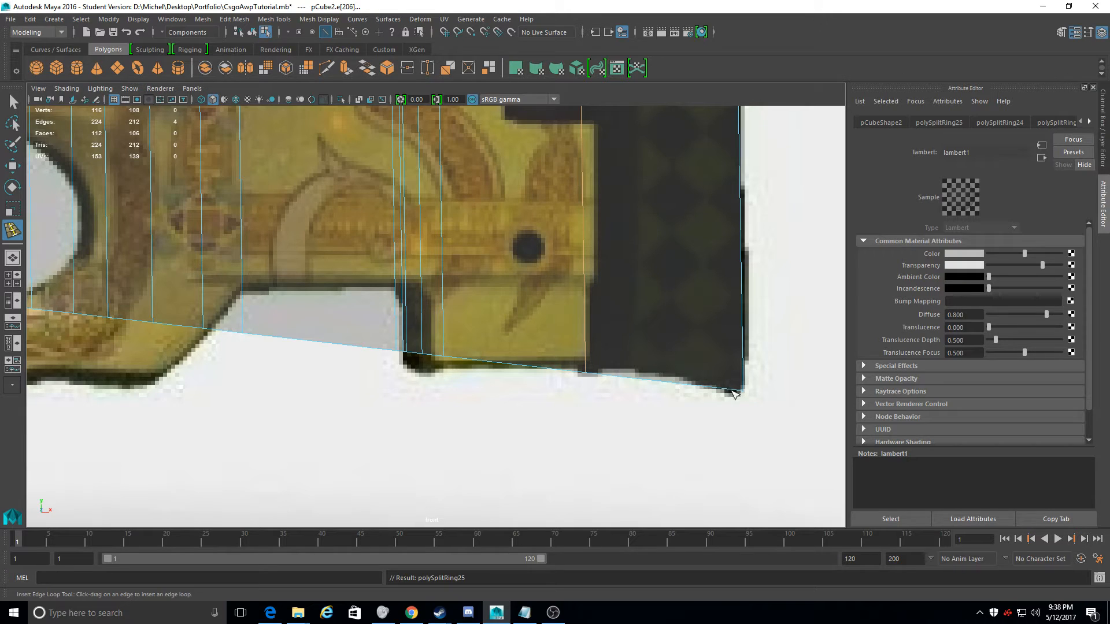
{"action": "left_click_drag", "start_coordinate": [729, 390], "coordinate": [688, 386]}
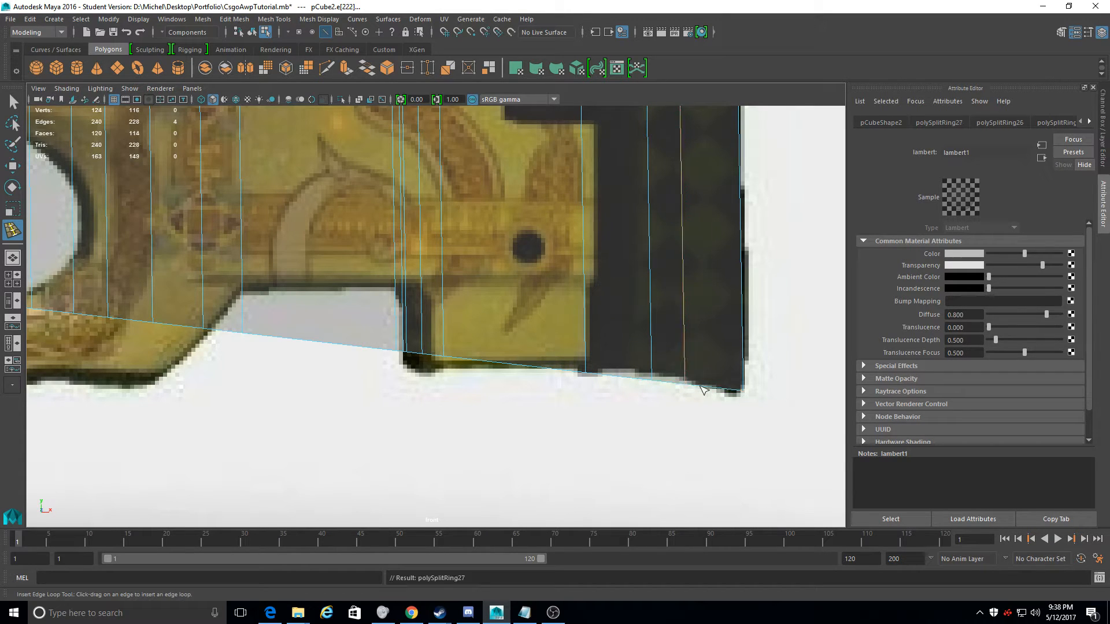
{"action": "left_click", "coordinate": [710, 383]}
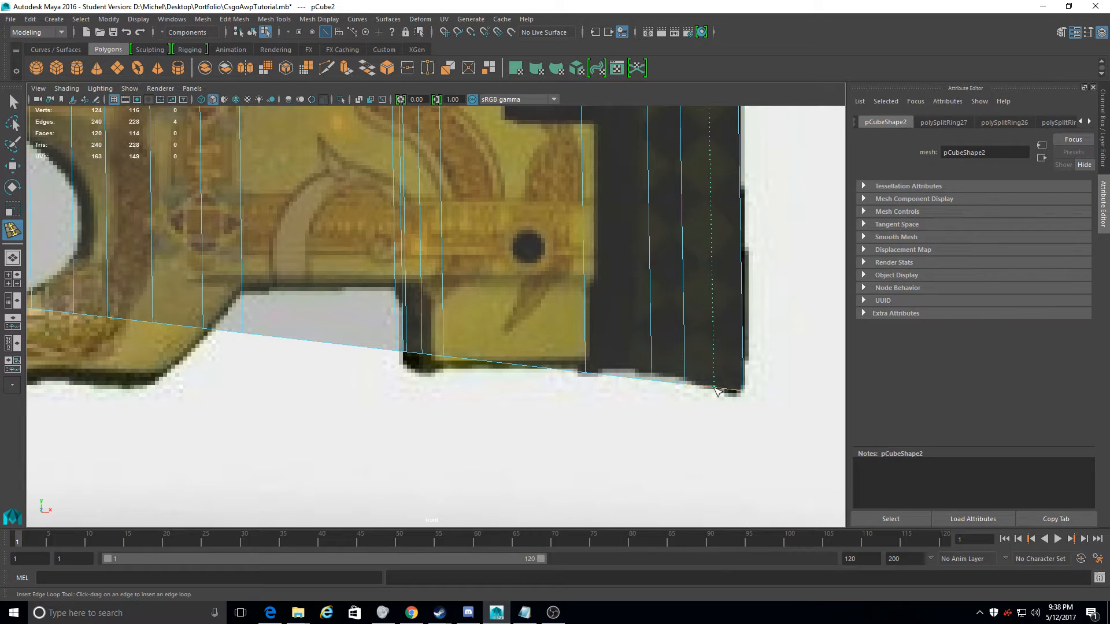
{"action": "left_click", "coordinate": [716, 391]}
Insert two edge loops at the rear end of the cheek rest and one at its front end
{"action": "scroll", "coordinate": [734, 399], "scroll_direction": "down", "scroll_amount": 2}
{"action": "scroll", "coordinate": [743, 402], "scroll_direction": "down", "scroll_amount": 5}
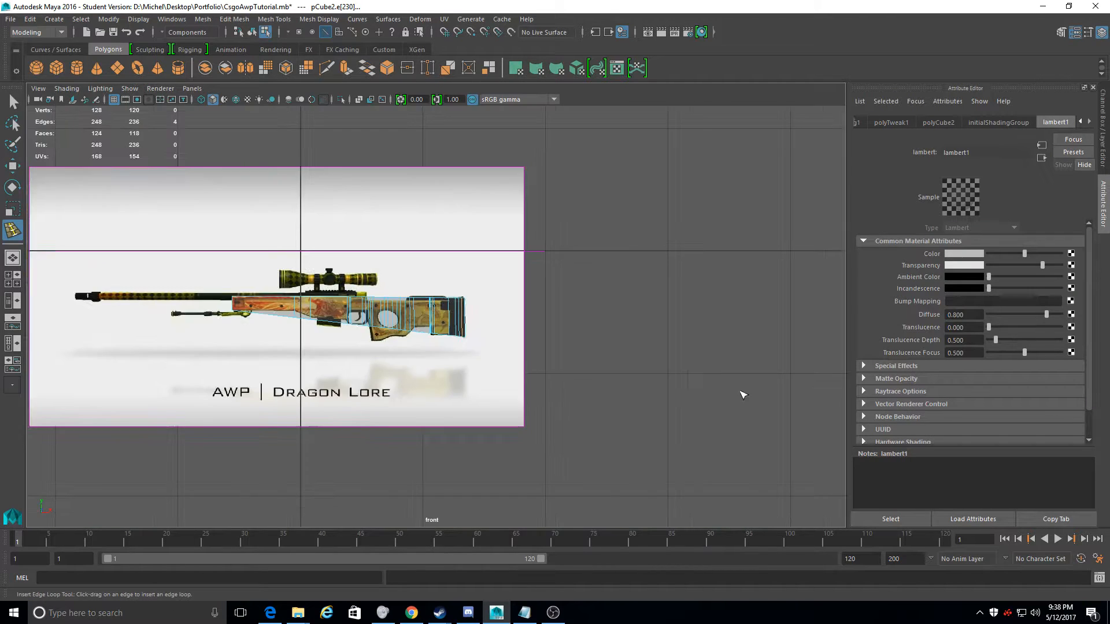
{"action": "scroll", "coordinate": [570, 334], "scroll_direction": "up", "scroll_amount": 5}
{"action": "scroll", "coordinate": [384, 310], "scroll_direction": "up", "scroll_amount": 4}
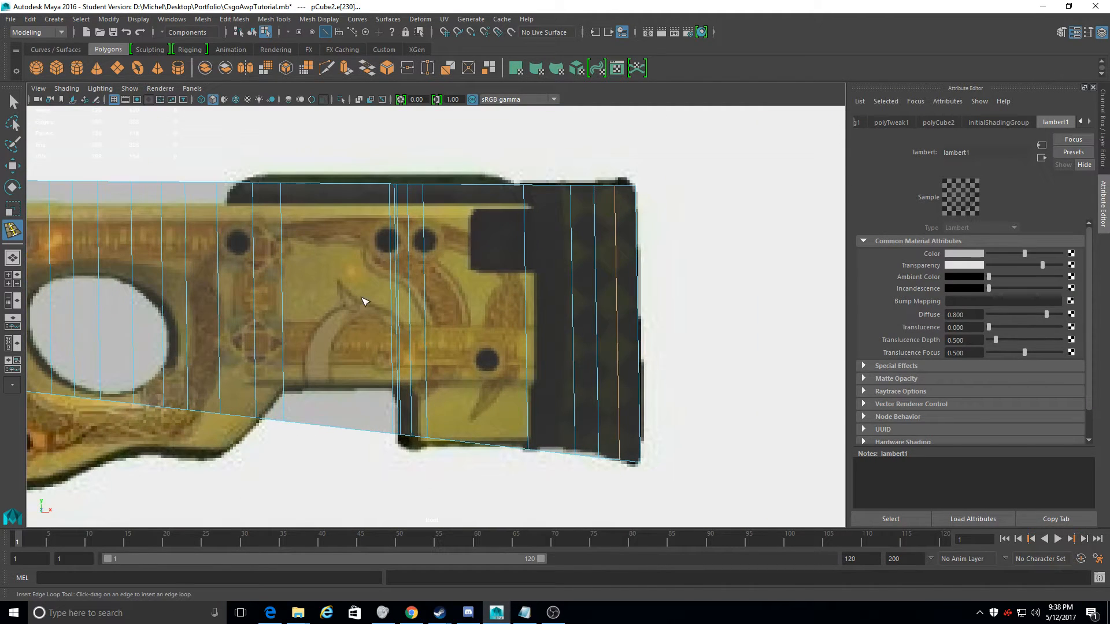
{"action": "left_click", "coordinate": [500, 185]}
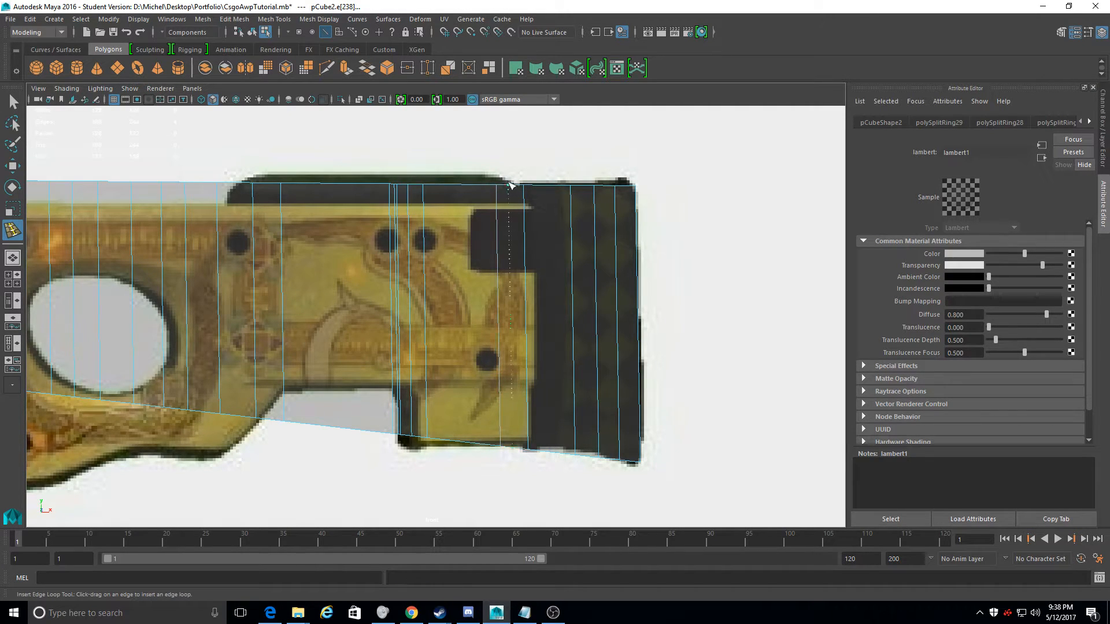
{"action": "left_click", "coordinate": [511, 185]}
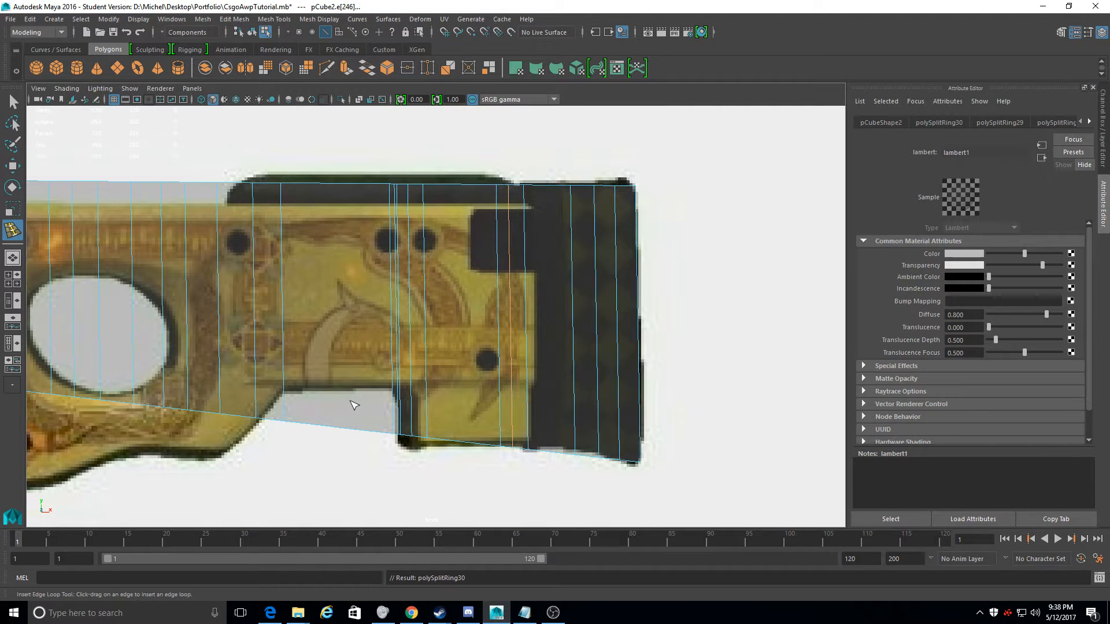
{"action": "left_click_drag", "start_coordinate": [234, 186], "coordinate": [236, 187]}
Insert an edge loop midway along the sloping underside of the forend, between the two existing loops there
{"action": "scroll", "coordinate": [408, 419], "scroll_direction": "down", "scroll_amount": 8}
{"action": "scroll", "coordinate": [405, 397], "scroll_direction": "up", "scroll_amount": 6}
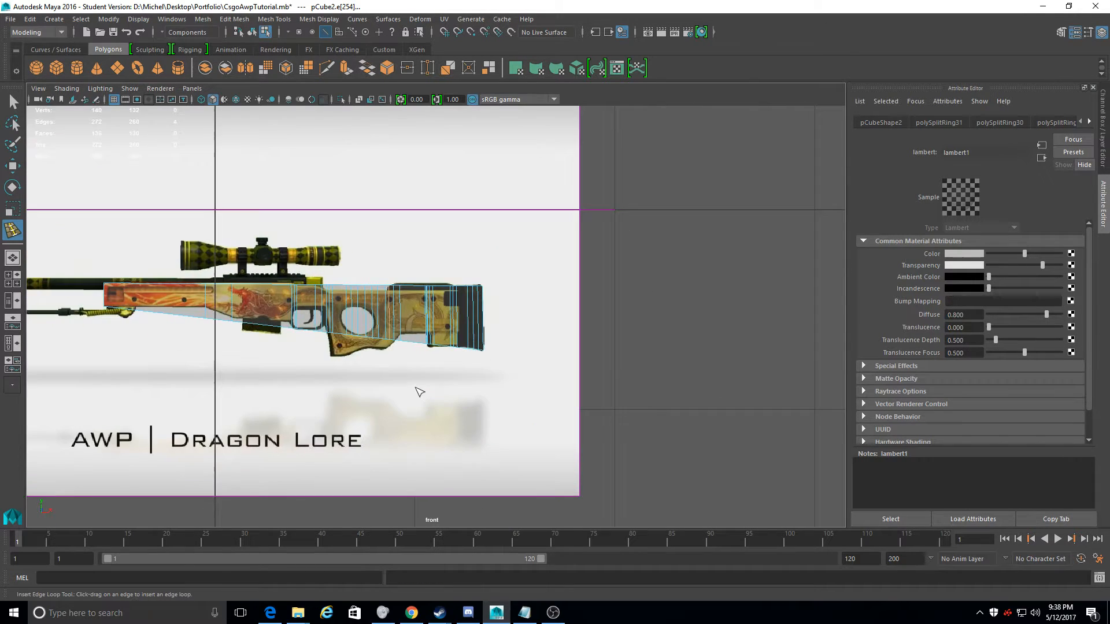
{"action": "middle_click_drag", "start_coordinate": [420, 393], "coordinate": [565, 297], "text": "alt"}
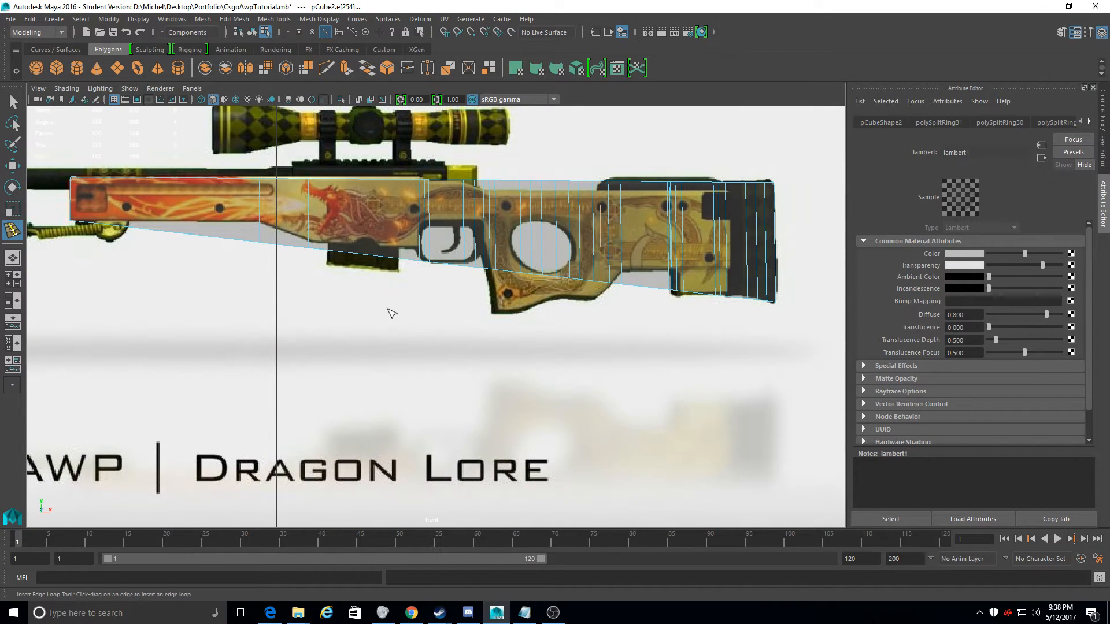
{"action": "middle_click_drag", "start_coordinate": [38, 153], "coordinate": [193, 161], "text": "alt"}
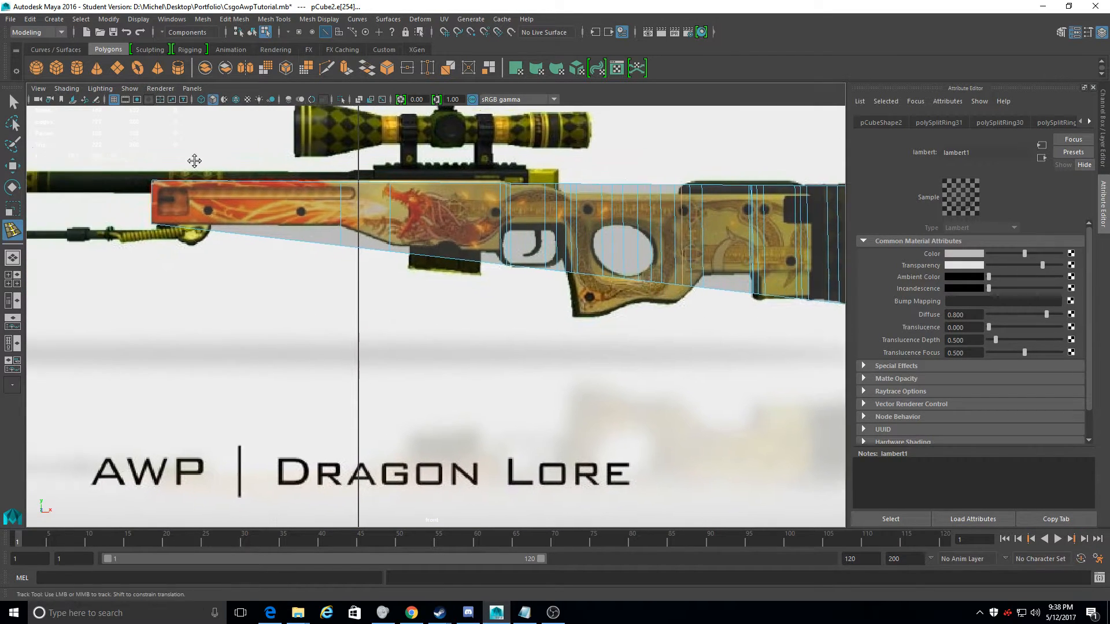
{"action": "scroll", "coordinate": [414, 208], "scroll_direction": "up", "scroll_amount": 4}
{"action": "middle_click_drag", "start_coordinate": [420, 207], "coordinate": [470, 302], "text": "alt"}
{"action": "scroll", "coordinate": [442, 261], "scroll_direction": "up", "scroll_amount": 1}
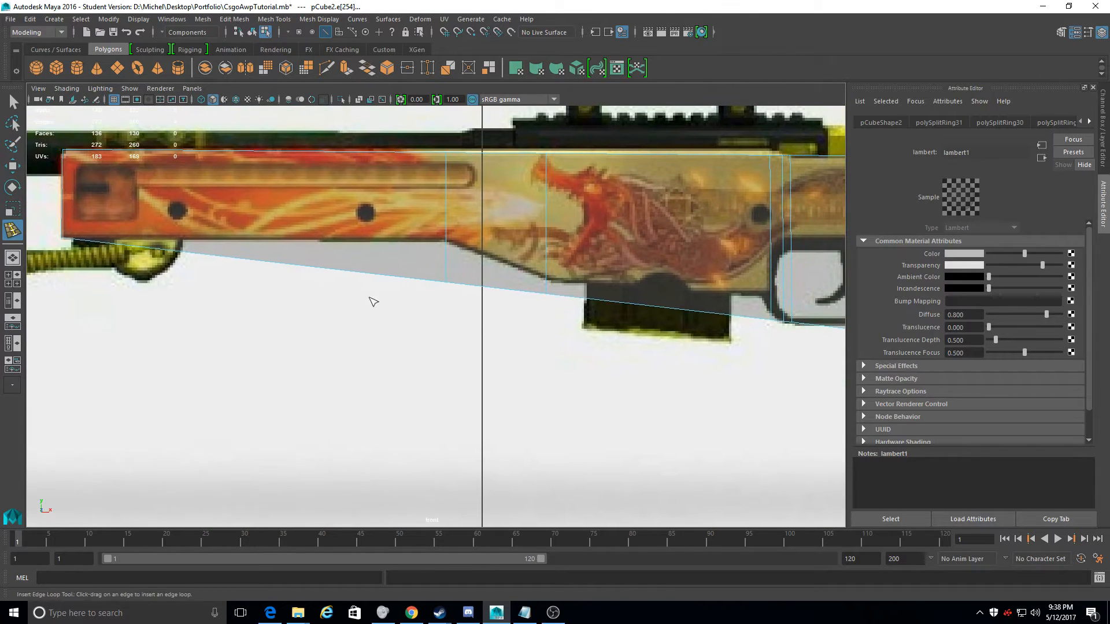
{"action": "left_click", "coordinate": [495, 291]}
{"action": "middle_click_drag", "start_coordinate": [499, 292], "coordinate": [632, 367], "text": "alt"}
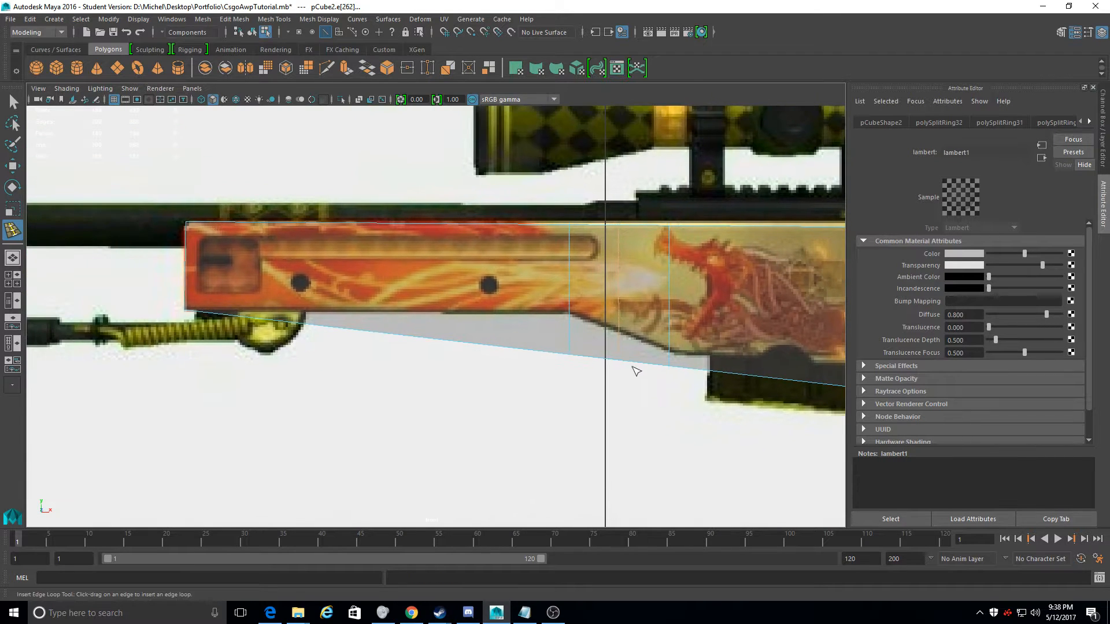
Insert three lengthwise edge loops along the stock, plus a vertical one at the rear end of the butt pad
{"action": "left_click", "coordinate": [185, 246]}
{"action": "middle_click_drag", "start_coordinate": [470, 336], "coordinate": [37, 248], "text": "alt"}
{"action": "middle_click_drag", "start_coordinate": [689, 233], "coordinate": [119, 208], "text": "alt"}
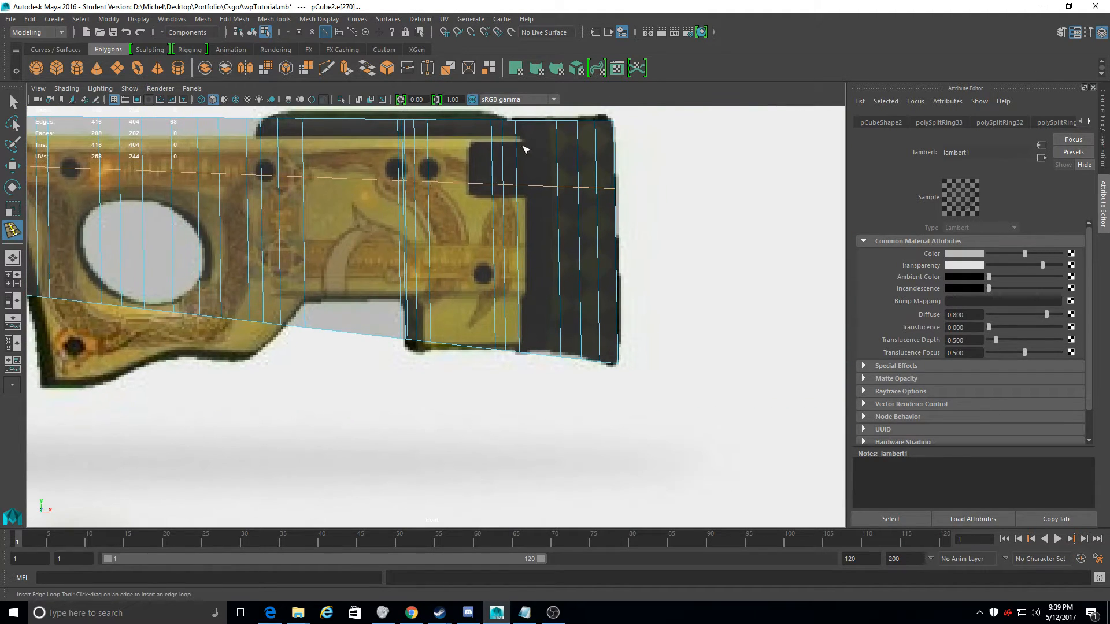
{"action": "left_click", "coordinate": [622, 280]}
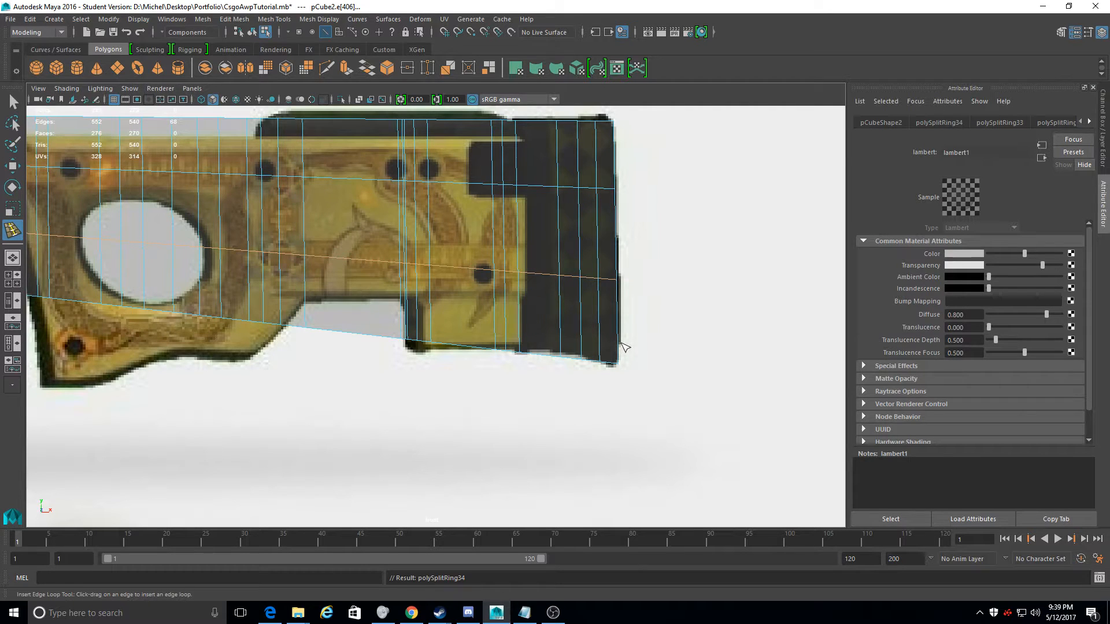
{"action": "left_click_drag", "start_coordinate": [621, 342], "coordinate": [620, 342]}
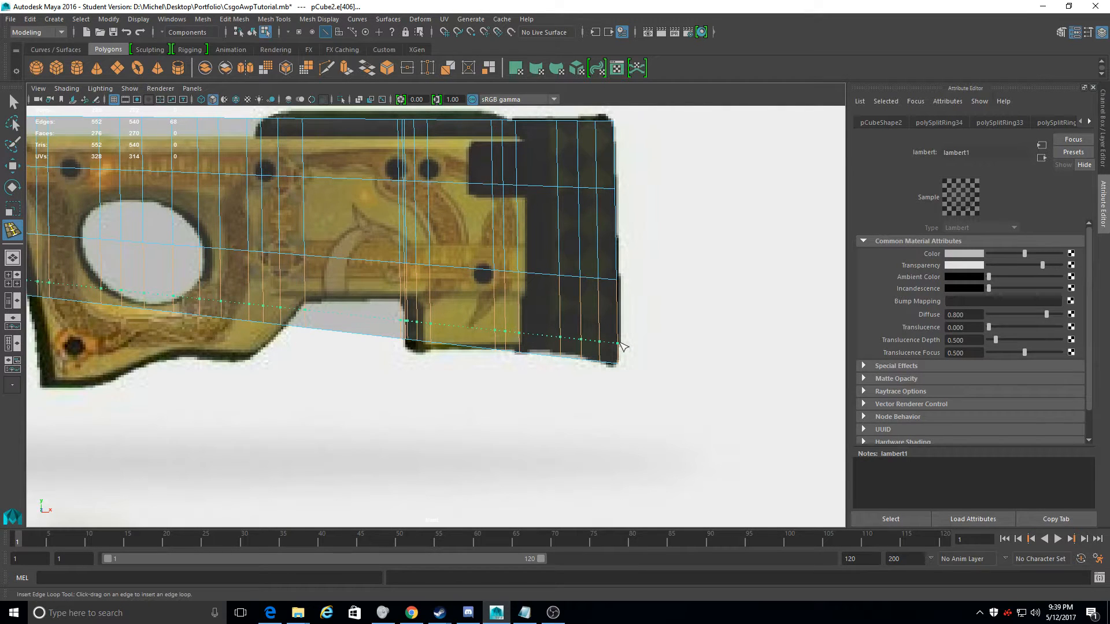
{"action": "left_click_drag", "start_coordinate": [621, 345], "coordinate": [621, 345]}
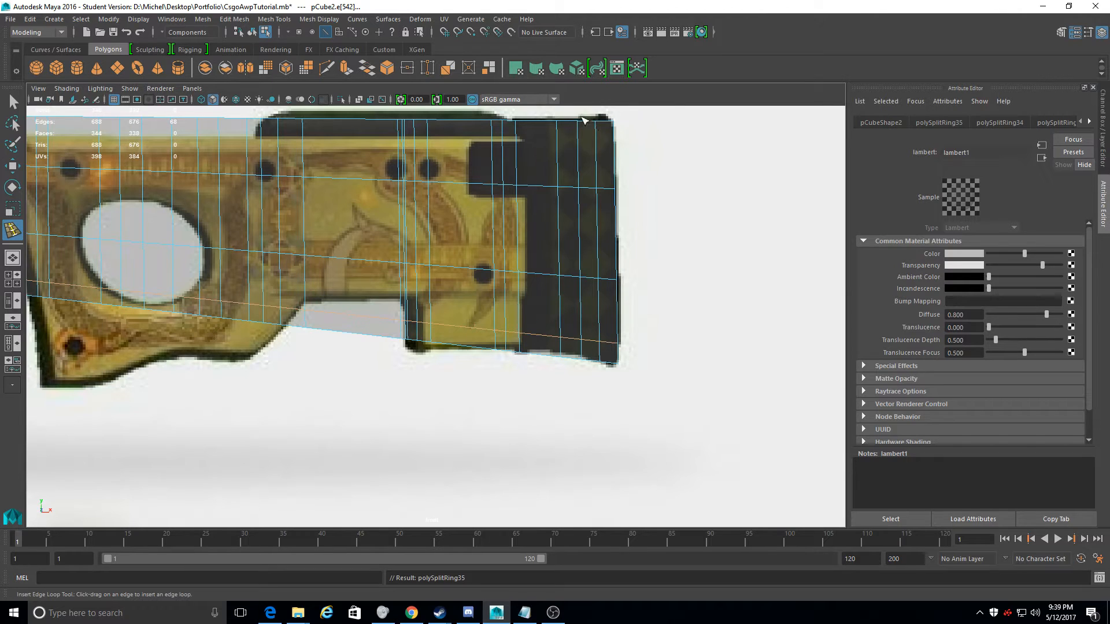
{"action": "left_click_drag", "start_coordinate": [607, 125], "coordinate": [609, 124]}
Switch to moving vertices and fit the upper vertices of the stock's front end to the reference edge
{"action": "middle_click_drag", "start_coordinate": [554, 420], "coordinate": [751, 336], "text": "alt"}
{"action": "middle_click_drag", "start_coordinate": [359, 286], "coordinate": [564, 370], "text": "alt"}
{"action": "right_click_drag", "start_coordinate": [564, 370], "coordinate": [538, 392], "text": "alt"}
{"action": "middle_click_drag", "start_coordinate": [538, 392], "coordinate": [695, 476], "text": "alt"}
{"action": "left_click", "coordinate": [14, 165]}
{"action": "middle_click_drag", "start_coordinate": [280, 249], "coordinate": [587, 269], "text": "alt"}
{"action": "right_click_drag", "start_coordinate": [306, 250], "coordinate": [270, 248]}
{"action": "middle_click_drag", "start_coordinate": [270, 249], "coordinate": [565, 271], "text": "alt"}
{"action": "scroll", "coordinate": [356, 268], "scroll_direction": "up", "scroll_amount": 2}
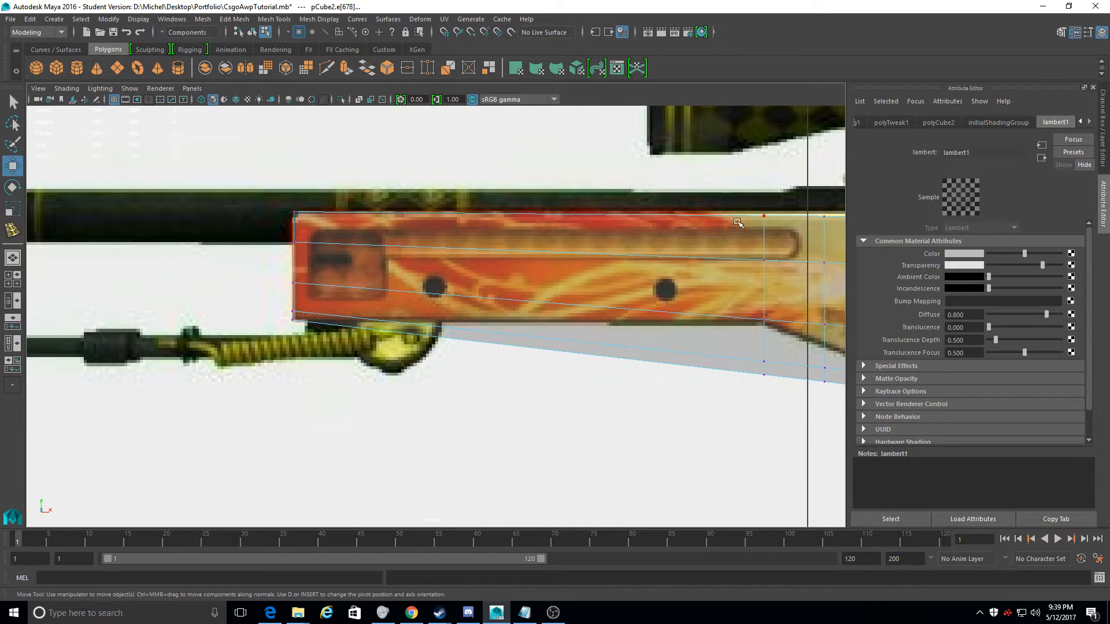
{"action": "middle_click_drag", "start_coordinate": [301, 228], "coordinate": [405, 310], "text": "alt"}
{"action": "scroll", "coordinate": [250, 233], "scroll_direction": "up", "scroll_amount": 3}
{"action": "left_click_drag", "start_coordinate": [352, 243], "coordinate": [461, 275]}
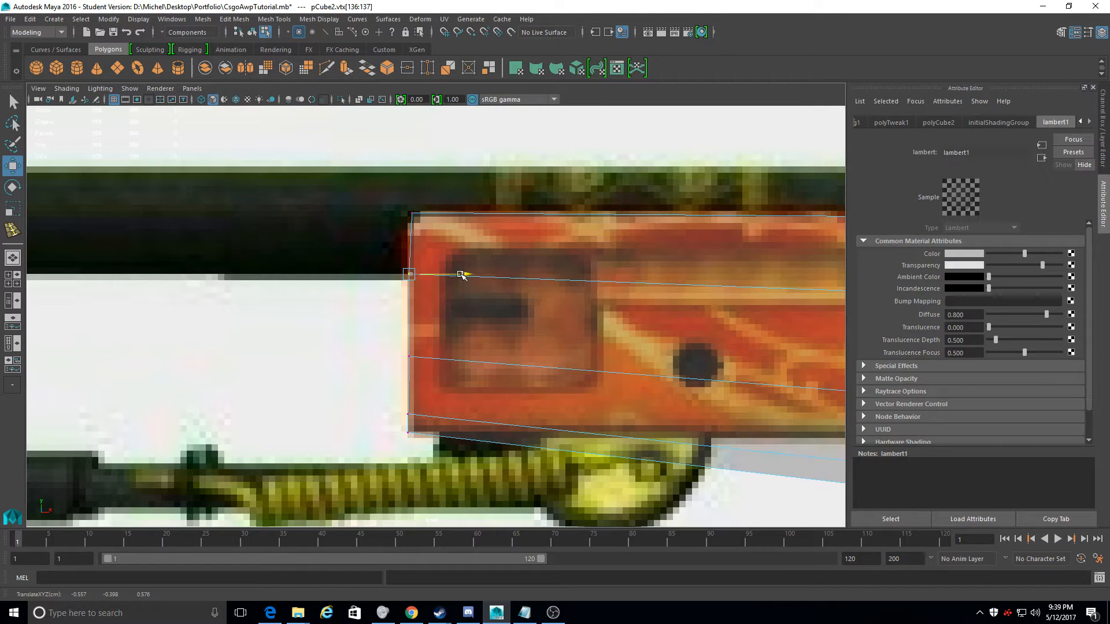
{"action": "left_click_drag", "start_coordinate": [379, 180], "coordinate": [459, 213]}
{"action": "left_click", "coordinate": [411, 175]}
{"action": "left_click_drag", "start_coordinate": [448, 253], "coordinate": [416, 188]}
Raise the top vertices of the forend's first edge loop to the stock's upper outline in the reference
{"action": "right_click_drag", "start_coordinate": [411, 193], "coordinate": [565, 302], "text": "alt"}
{"action": "middle_click_drag", "start_coordinate": [565, 303], "coordinate": [255, 274], "text": "alt"}
{"action": "mouse_move", "coordinate": [584, 207]}
{"action": "middle_mouse_down", "text": "alt"}
{"action": "mouse_move", "coordinate": [426, 225]}
{"action": "mouse_move", "coordinate": [236, 223]}
{"action": "mouse_move", "coordinate": [589, 191]}
{"action": "mouse_move", "coordinate": [358, 176]}
{"action": "middle_mouse_up", "text": "alt"}
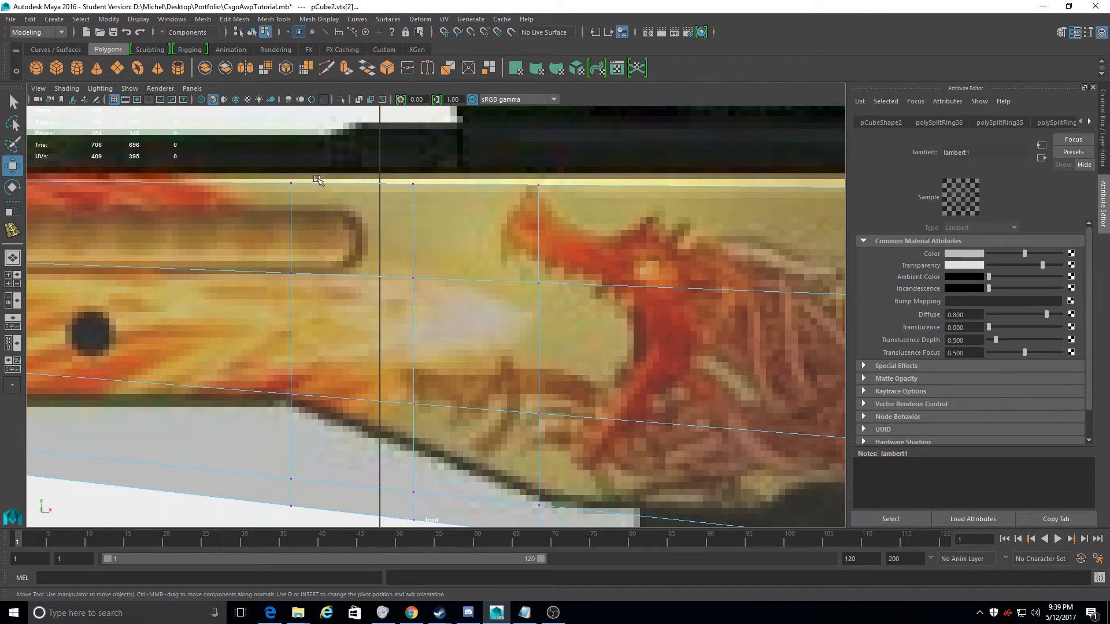
{"action": "left_click_drag", "start_coordinate": [307, 198], "coordinate": [291, 167]}
{"action": "middle_click_drag", "start_coordinate": [290, 167], "coordinate": [386, 274], "text": "alt"}
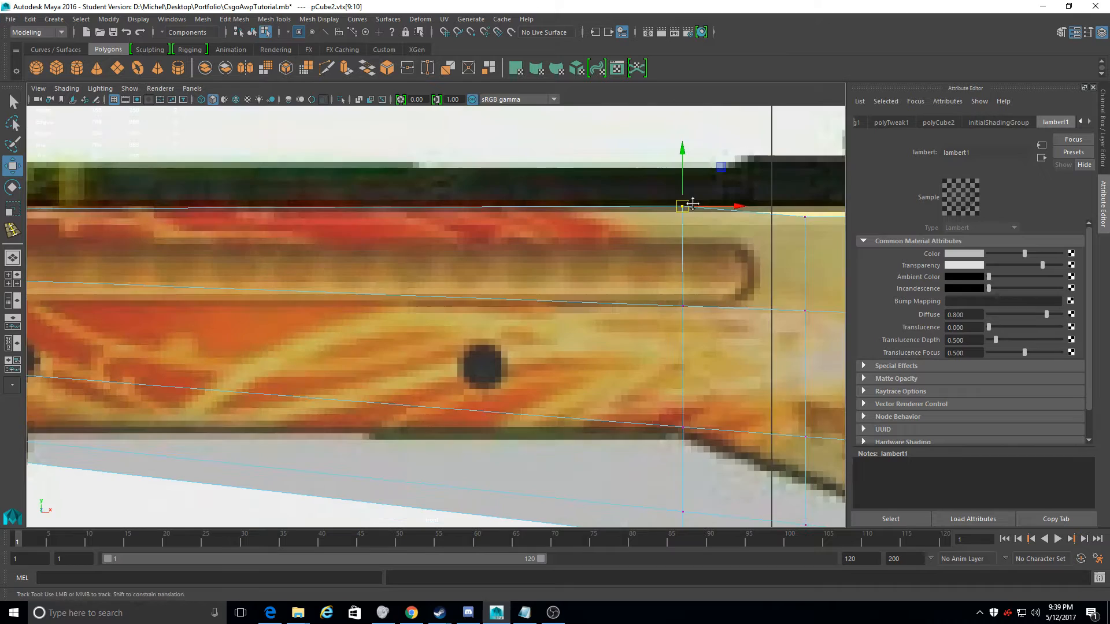
Fine-tune the vertices along the stock's front end, including its corners, to line up with the reference's front edge
{"action": "left_click_drag", "start_coordinate": [204, 276], "coordinate": [153, 250]}
{"action": "middle_click_drag", "start_coordinate": [220, 303], "coordinate": [296, 145], "text": "alt"}
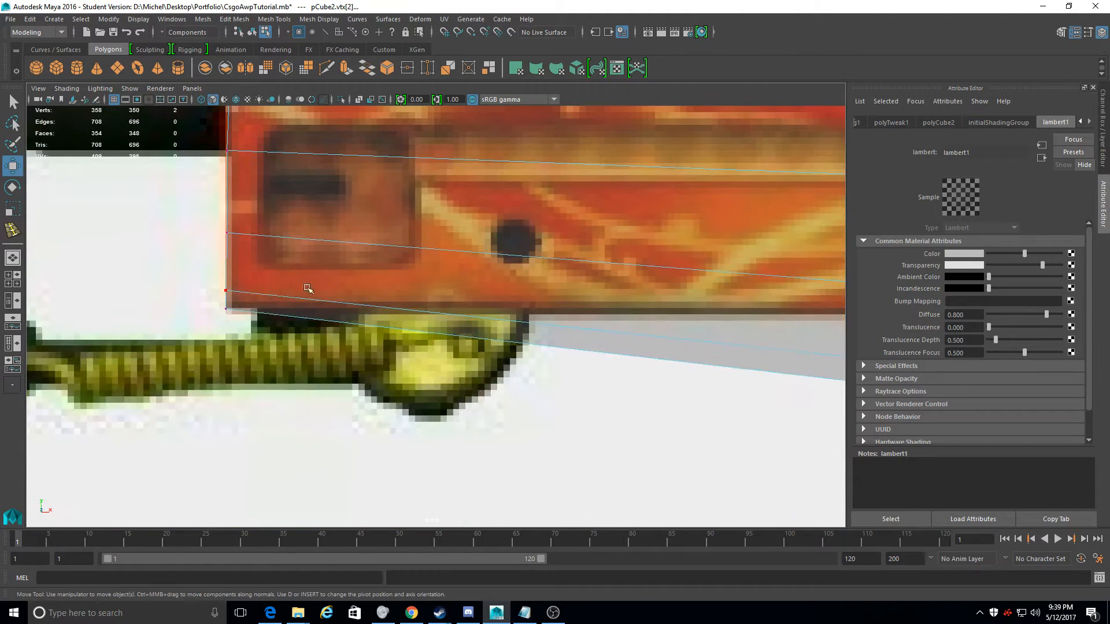
{"action": "left_click_drag", "start_coordinate": [211, 216], "coordinate": [227, 234]}
{"action": "left_click_drag", "start_coordinate": [247, 168], "coordinate": [218, 132]}
{"action": "middle_click_drag", "start_coordinate": [221, 134], "coordinate": [252, 177], "text": "alt"}
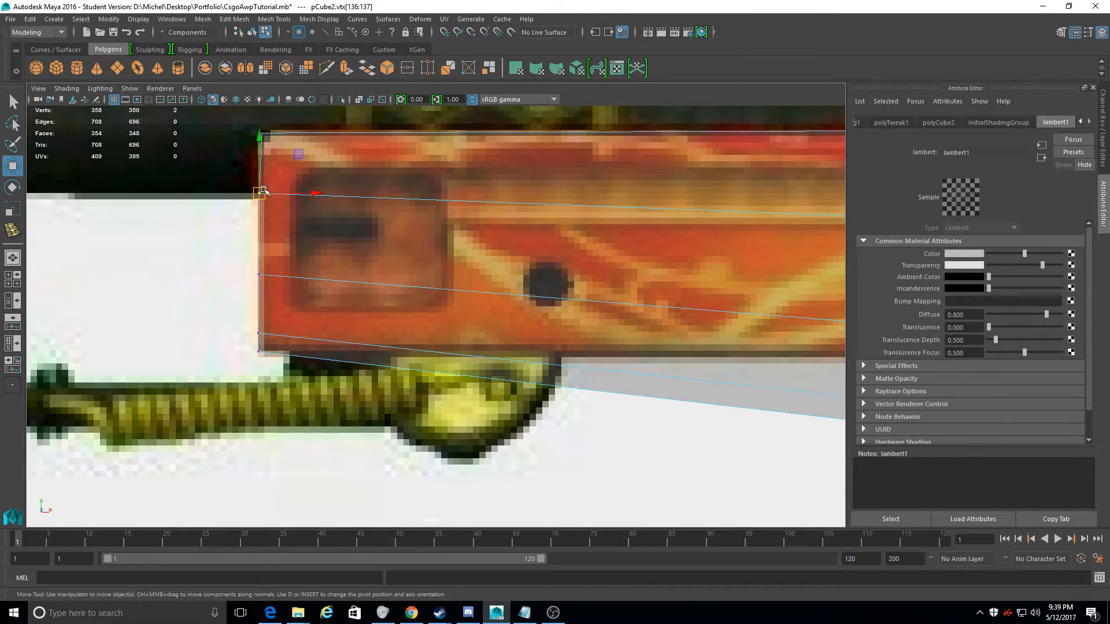
{"action": "left_click_drag", "start_coordinate": [261, 193], "coordinate": [259, 192]}
{"action": "left_click_drag", "start_coordinate": [278, 146], "coordinate": [246, 118]}
{"action": "left_click_drag", "start_coordinate": [264, 134], "coordinate": [263, 137]}
{"action": "middle_click_drag", "start_coordinate": [430, 222], "coordinate": [386, 164], "text": "alt"}
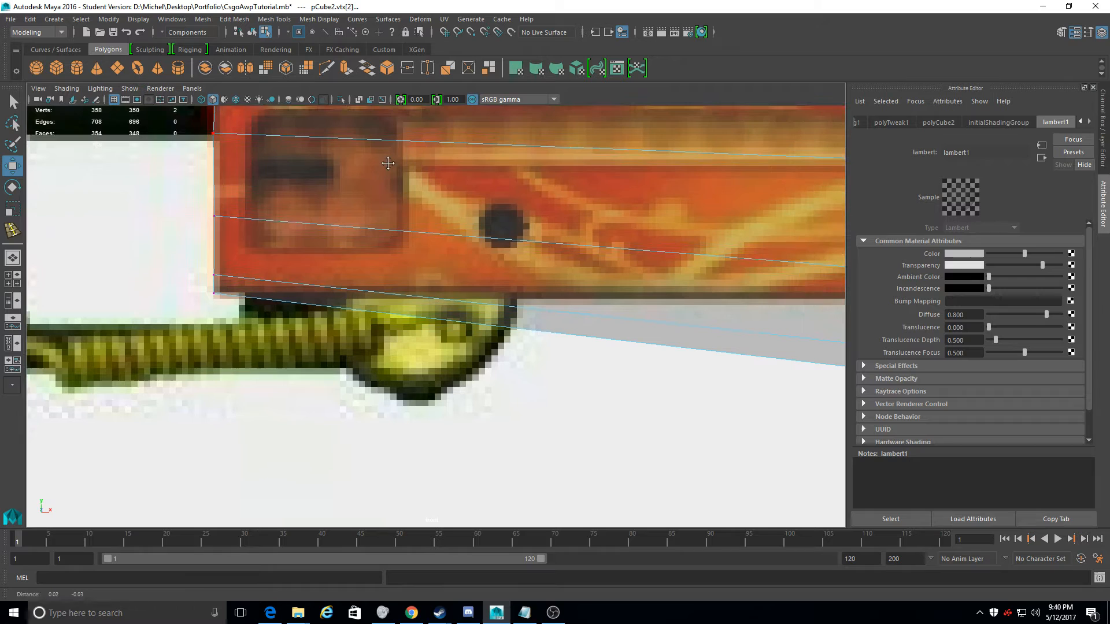
{"action": "mouse_move", "coordinate": [231, 313]}
{"action": "left_mouse_down"}
{"action": "mouse_move", "coordinate": [192, 277]}
{"action": "mouse_move", "coordinate": [218, 297]}
{"action": "left_mouse_up"}
Raise the lower vertices of the forend's first edge loop to the point where the reference's underside starts sloping
{"action": "mouse_move", "coordinate": [421, 315]}
{"action": "middle_mouse_down", "text": "alt"}
{"action": "mouse_move", "coordinate": [361, 281]}
{"action": "mouse_move", "coordinate": [176, 285]}
{"action": "mouse_move", "coordinate": [3, 242]}
{"action": "middle_mouse_up", "text": "alt"}
{"action": "middle_click_drag", "start_coordinate": [574, 327], "coordinate": [448, 318], "text": "alt"}
{"action": "middle_click_drag", "start_coordinate": [518, 356], "coordinate": [508, 457], "text": "alt"}
{"action": "left_click_drag", "start_coordinate": [520, 469], "coordinate": [362, 208]}
{"action": "left_click_drag", "start_coordinate": [454, 269], "coordinate": [466, 197]}
{"action": "middle_click_drag", "start_coordinate": [465, 193], "coordinate": [443, 259], "text": "alt"}
{"action": "left_click_drag", "start_coordinate": [460, 224], "coordinate": [412, 177], "text": "shift"}
{"action": "left_click_drag", "start_coordinate": [433, 237], "coordinate": [434, 214]}
Raise the lower vertices of the forend's next two edge loops to follow the sloping underside in the reference
{"action": "middle_click_drag", "start_coordinate": [506, 226], "coordinate": [437, 197], "text": "alt"}
{"action": "left_click_drag", "start_coordinate": [549, 439], "coordinate": [419, 324]}
{"action": "left_click_drag", "start_coordinate": [488, 322], "coordinate": [487, 252]}
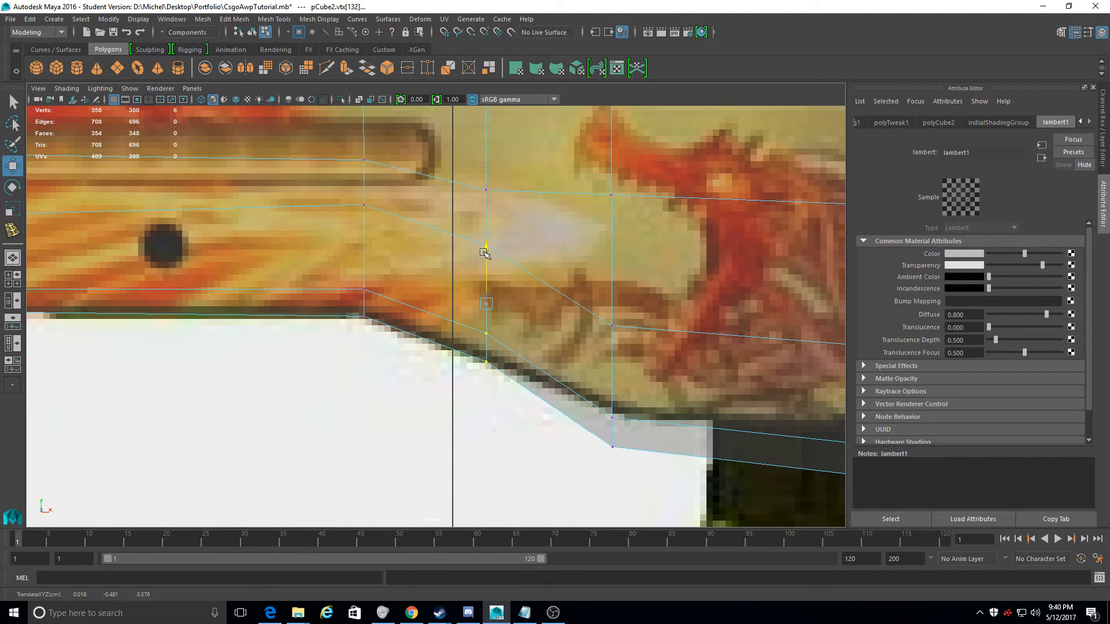
{"action": "left_click_drag", "start_coordinate": [501, 209], "coordinate": [484, 150]}
{"action": "middle_click_drag", "start_coordinate": [485, 152], "coordinate": [428, 340], "text": "alt"}
{"action": "left_click_drag", "start_coordinate": [420, 463], "coordinate": [381, 275]}
{"action": "left_click_drag", "start_coordinate": [379, 316], "coordinate": [379, 285]}
Raise the lower vertices of the three edge loops at the trigger guard's front to the stock's underside in the reference
{"action": "middle_click_drag", "start_coordinate": [379, 285], "coordinate": [135, 237], "text": "alt"}
{"action": "scroll", "coordinate": [135, 237], "scroll_direction": "down", "scroll_amount": 10}
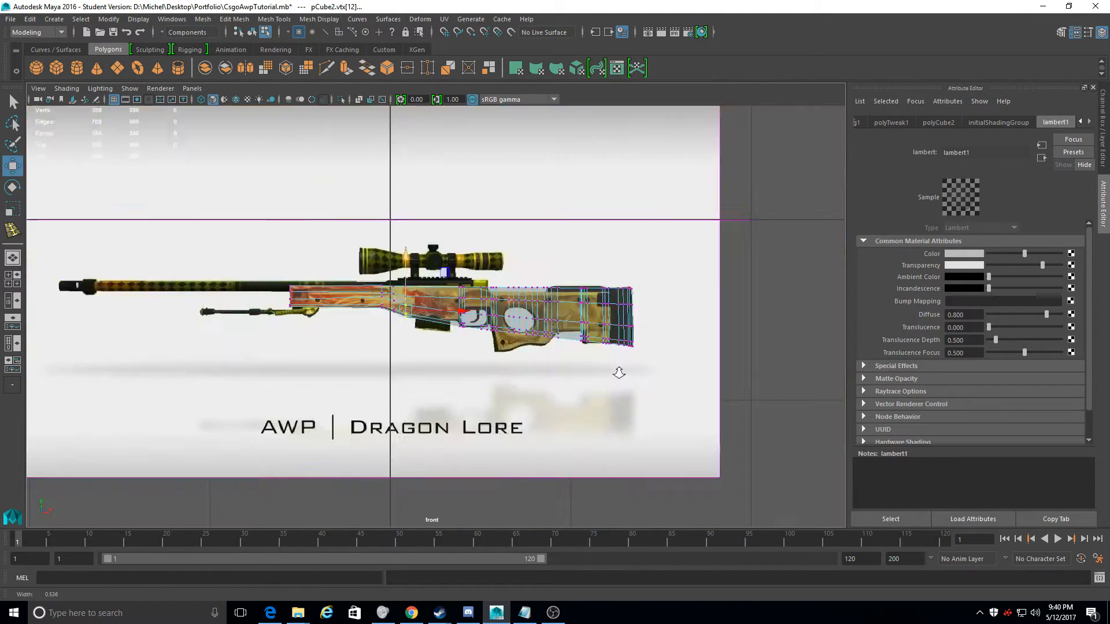
{"action": "scroll", "coordinate": [651, 429], "scroll_direction": "up", "scroll_amount": 10}
{"action": "middle_click_drag", "start_coordinate": [651, 429], "coordinate": [404, 421], "text": "alt"}
{"action": "left_click_drag", "start_coordinate": [464, 440], "coordinate": [430, 328]}
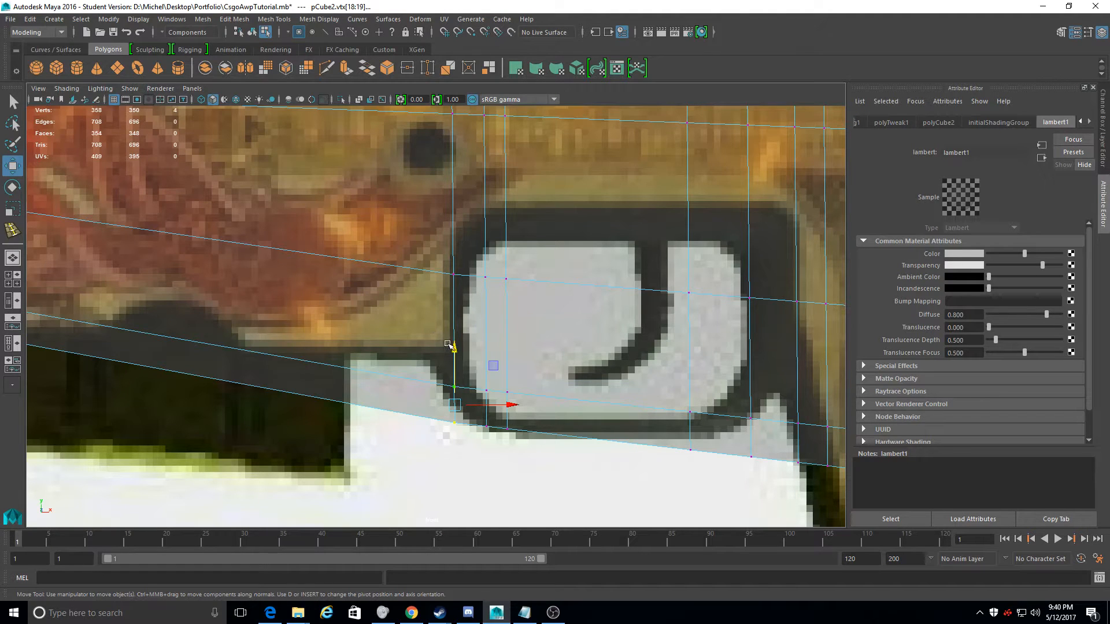
{"action": "left_click_drag", "start_coordinate": [577, 490], "coordinate": [486, 340]}
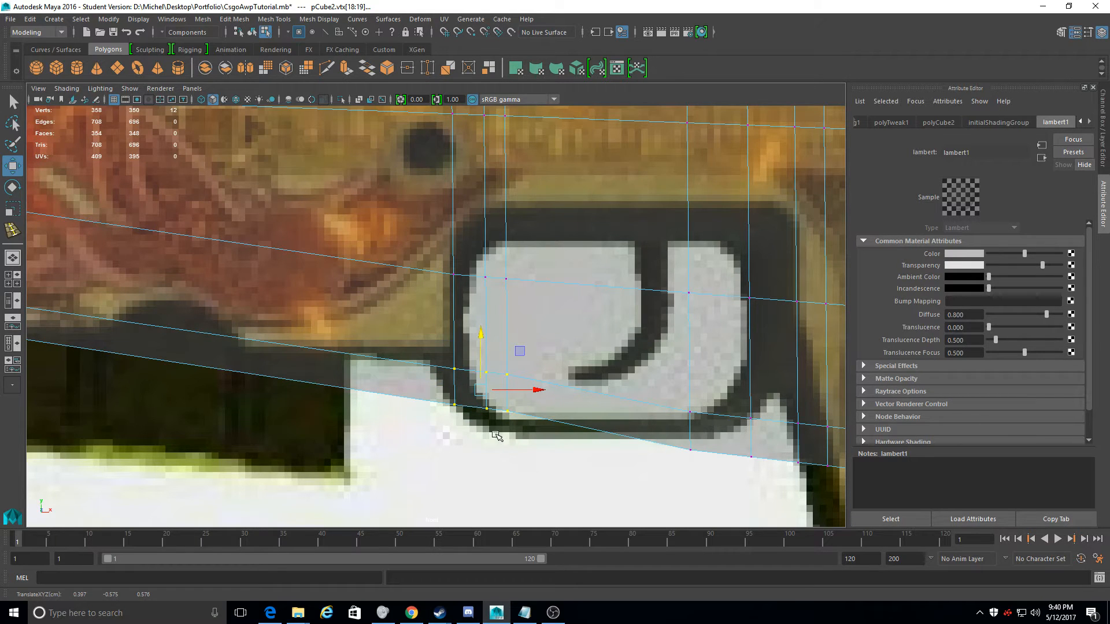
Lower the bottom vertices of the second and third of these loops to follow the trigger guard's rounded lower front corner
{"action": "left_click_drag", "start_coordinate": [497, 437], "coordinate": [476, 399]}
{"action": "left_click_drag", "start_coordinate": [485, 337], "coordinate": [487, 354]}
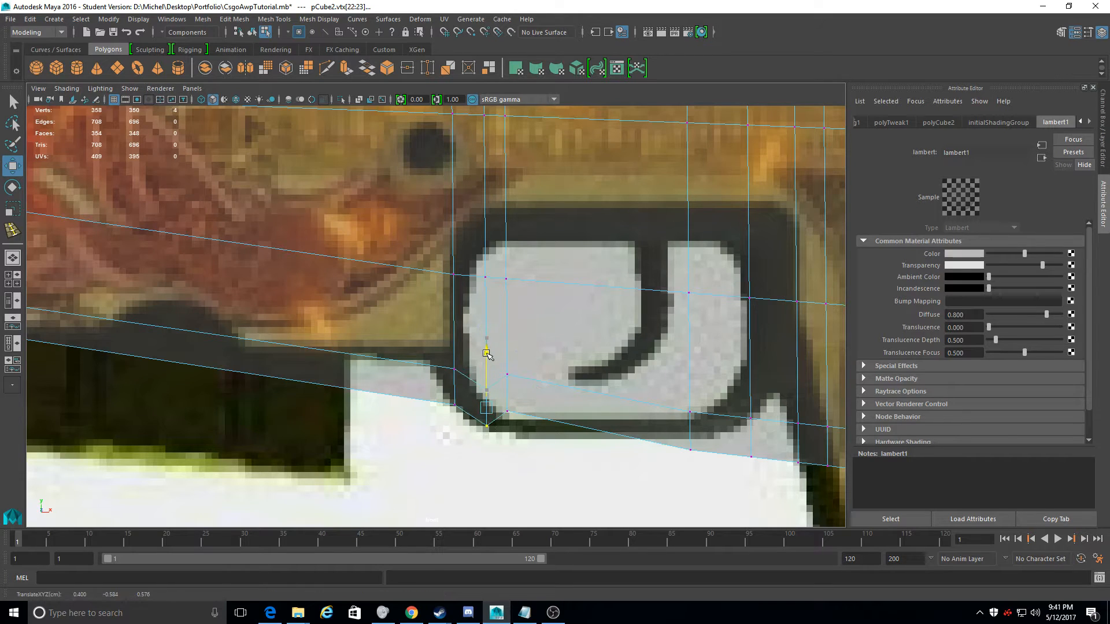
{"action": "left_click_drag", "start_coordinate": [555, 466], "coordinate": [501, 336]}
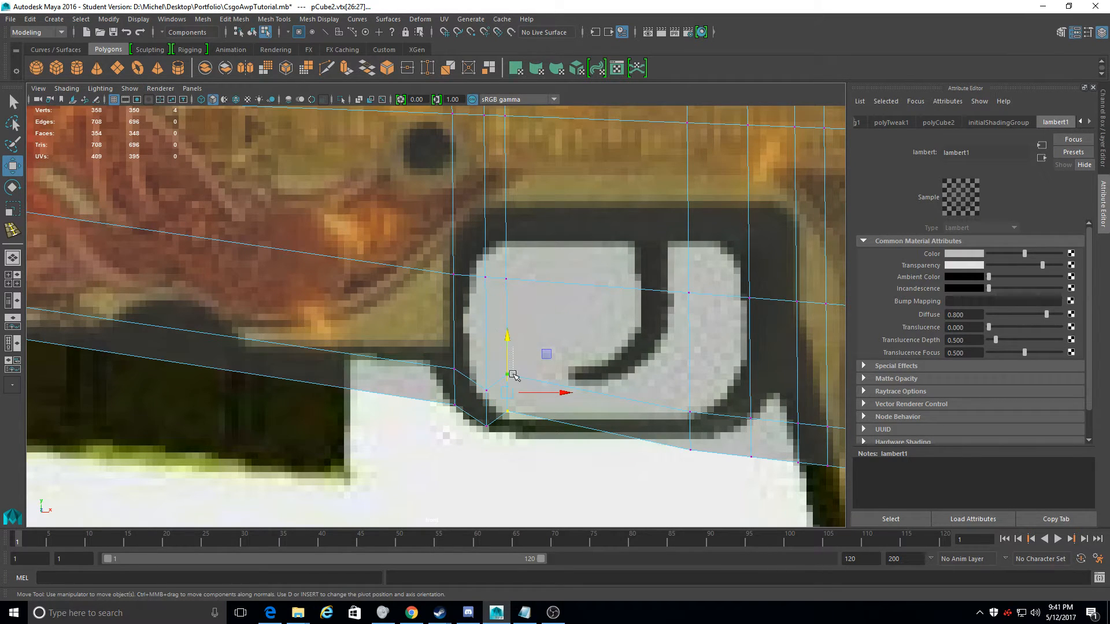
{"action": "left_click", "coordinate": [408, 215]}
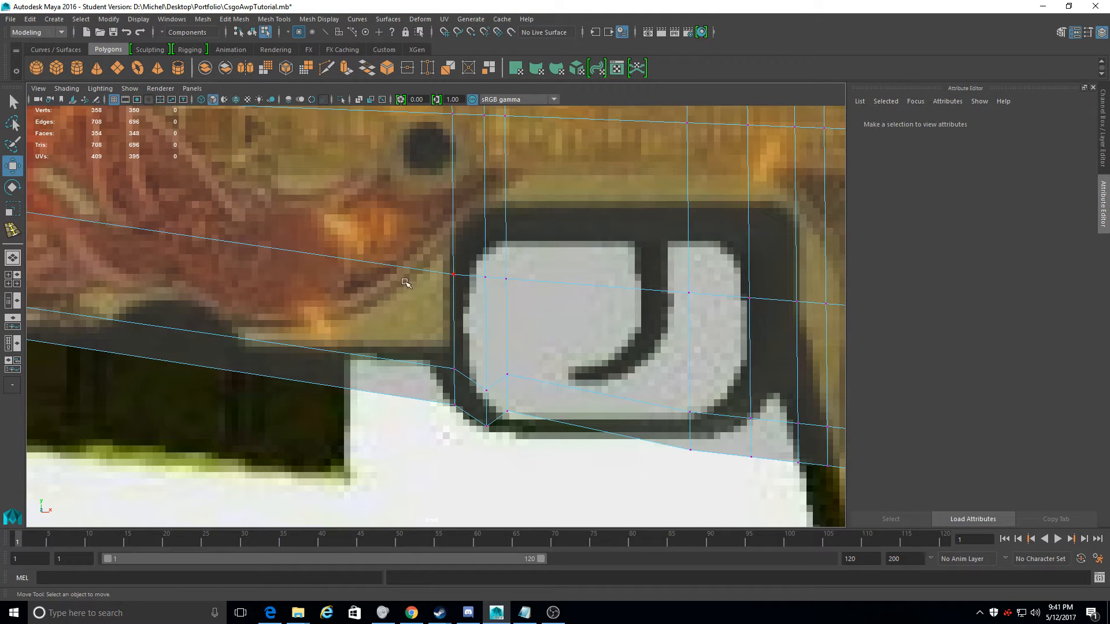
{"action": "left_click_drag", "start_coordinate": [525, 454], "coordinate": [507, 361]}
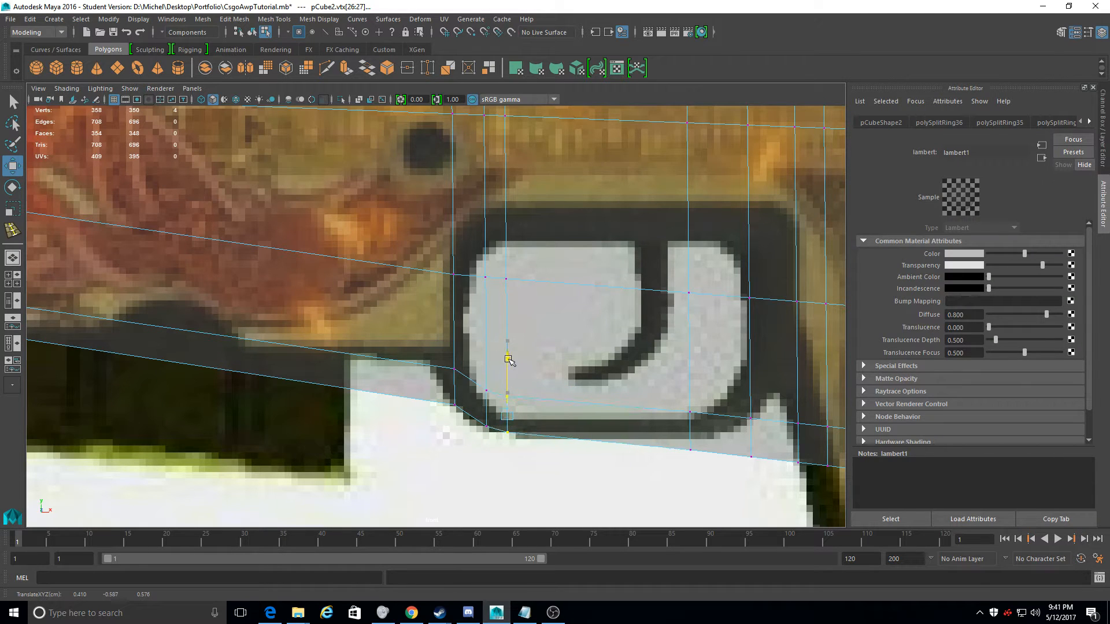
Examine the mesh's lower and upper outline from the trigger guard to the forend against the reference image
{"action": "left_click_drag", "start_coordinate": [708, 467], "coordinate": [675, 396]}
{"action": "middle_click_drag", "start_coordinate": [314, 318], "coordinate": [101, 302], "text": "alt"}
{"action": "middle_click_drag", "start_coordinate": [355, 386], "coordinate": [530, 387], "text": "alt"}
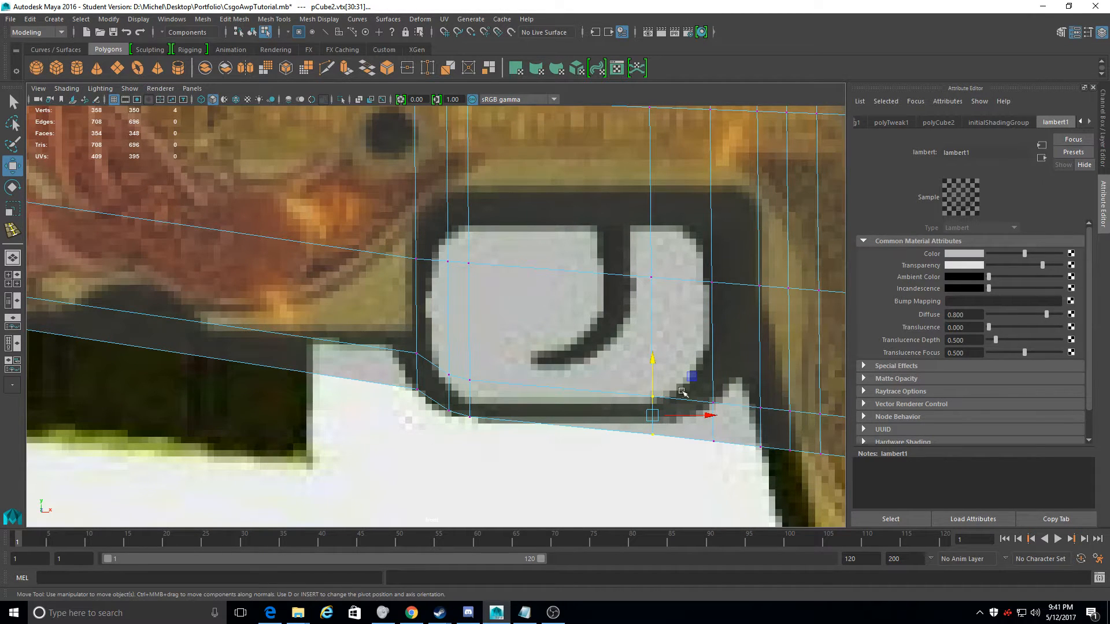
{"action": "middle_click_drag", "start_coordinate": [695, 417], "coordinate": [359, 356], "text": "alt"}
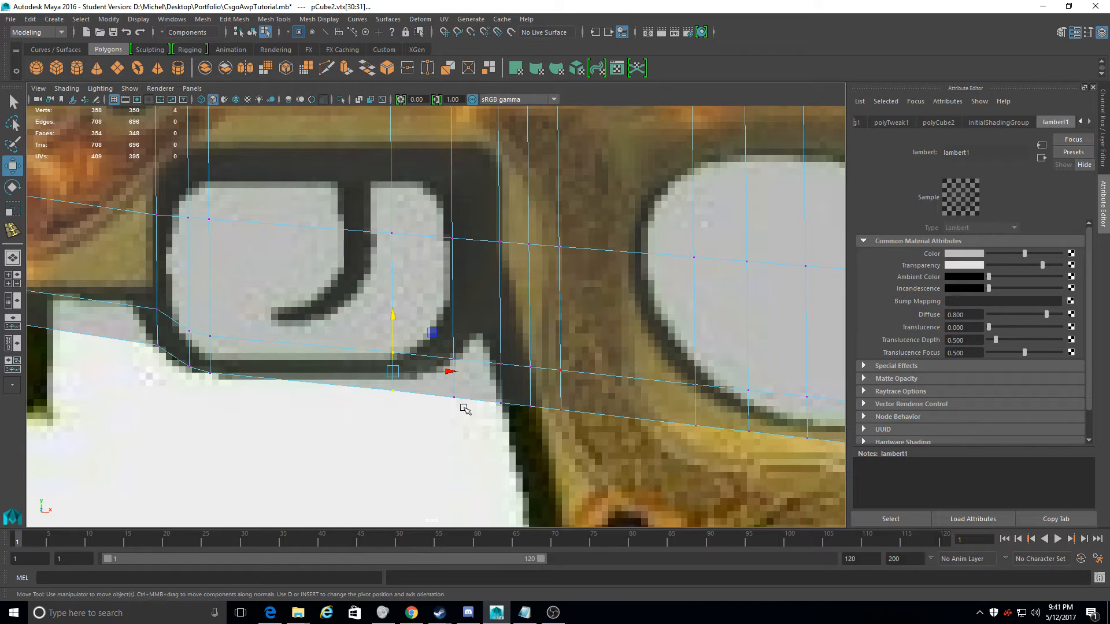
{"action": "middle_click_drag", "start_coordinate": [485, 338], "coordinate": [649, 416], "text": "alt"}
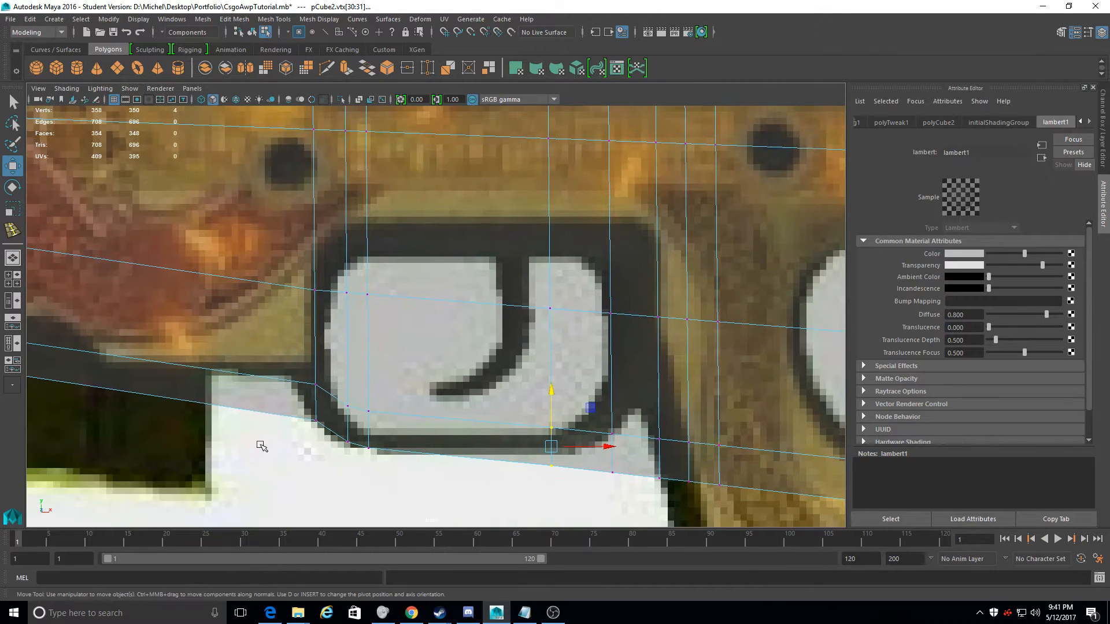
{"action": "middle_click_drag", "start_coordinate": [268, 322], "coordinate": [775, 324], "text": "alt"}
{"action": "right_click_drag", "start_coordinate": [775, 324], "coordinate": [570, 352], "text": "alt"}
{"action": "middle_click_drag", "start_coordinate": [564, 351], "coordinate": [426, 366], "text": "alt"}
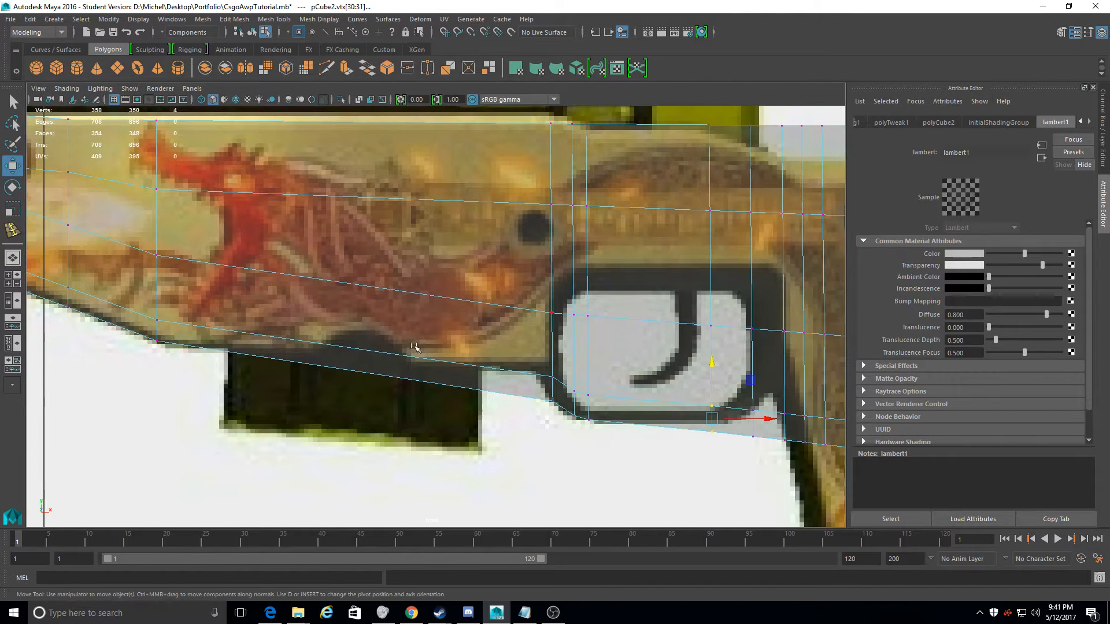
{"action": "middle_click_drag", "start_coordinate": [739, 359], "coordinate": [530, 371], "text": "alt"}
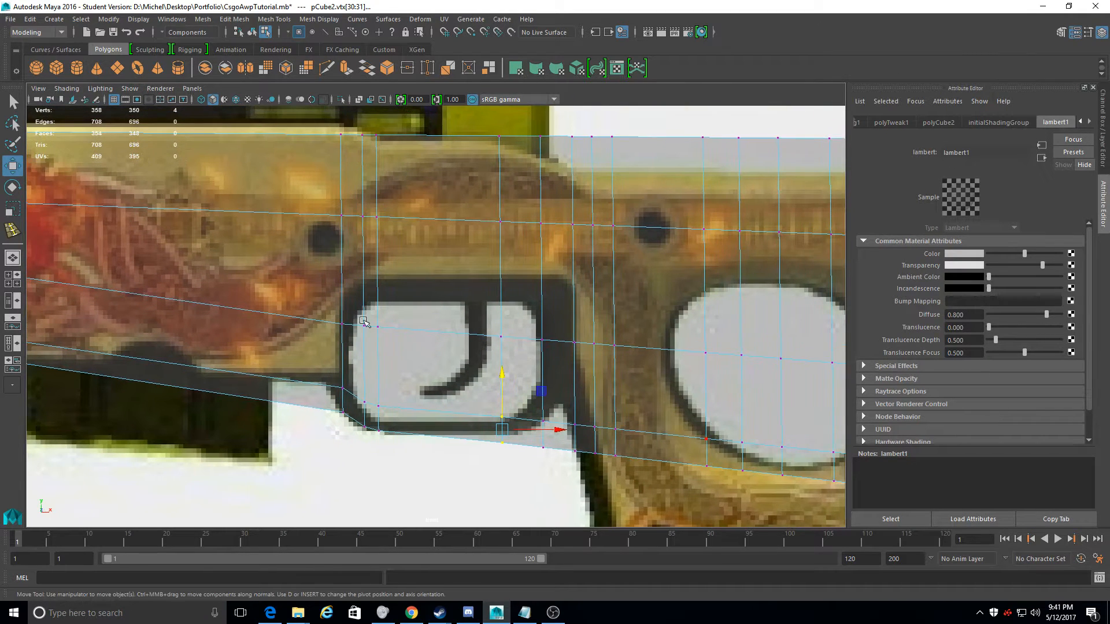
{"action": "middle_click_drag", "start_coordinate": [161, 362], "coordinate": [315, 319], "text": "alt"}
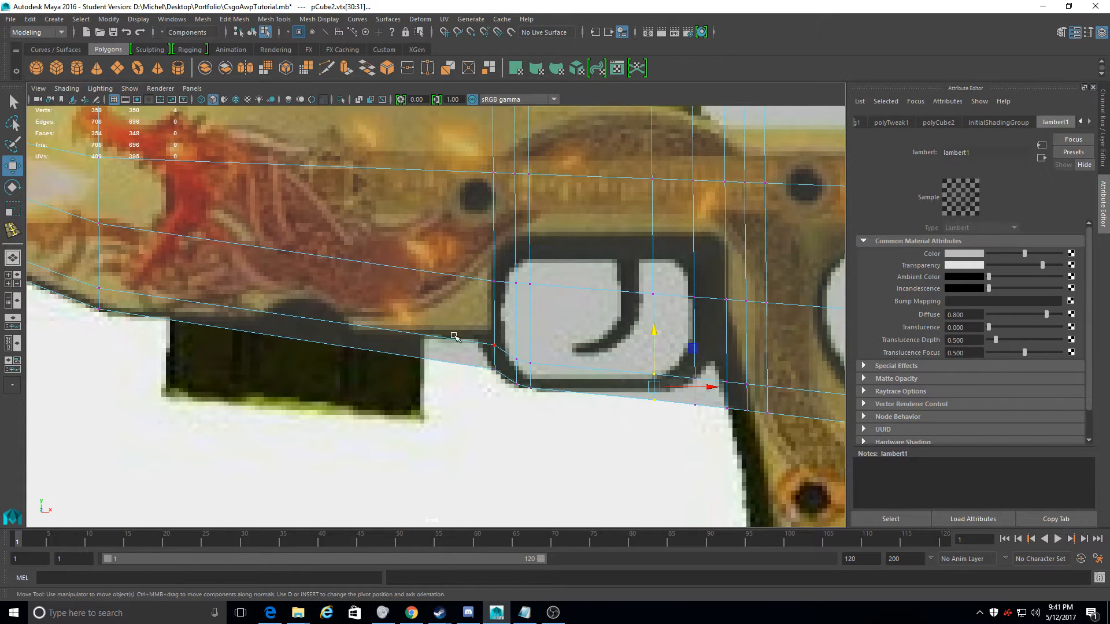
{"action": "middle_click_drag", "start_coordinate": [300, 301], "coordinate": [373, 517], "text": "alt"}
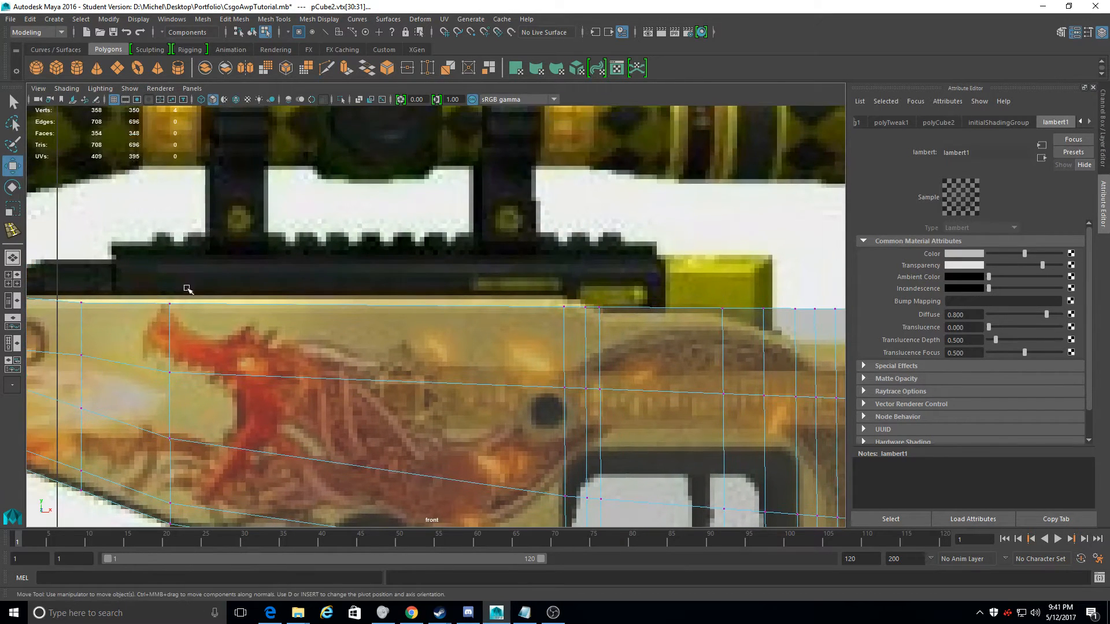
{"action": "middle_click_drag", "start_coordinate": [289, 297], "coordinate": [497, 317], "text": "alt"}
{"action": "middle_click_drag", "start_coordinate": [257, 324], "coordinate": [463, 332], "text": "alt"}
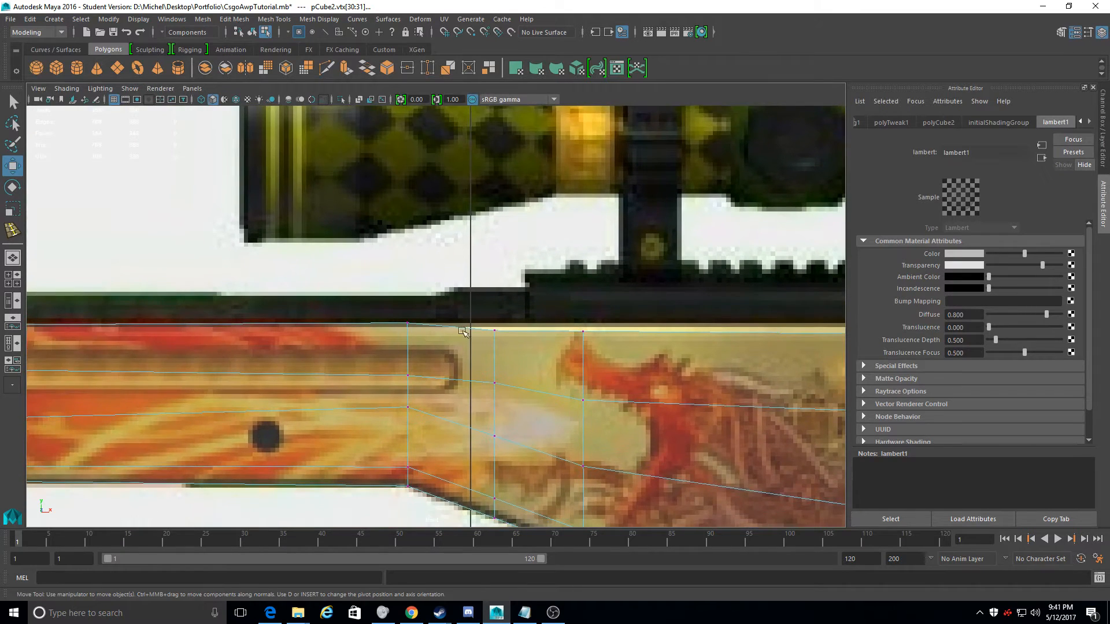
Raise the top vertices of the two edge loops just behind the forend to the stock's upper edge in the reference
{"action": "scroll", "coordinate": [462, 331], "scroll_direction": "up", "scroll_amount": 3}
{"action": "middle_click_drag", "start_coordinate": [729, 489], "coordinate": [617, 346], "text": "alt"}
{"action": "scroll", "coordinate": [617, 347], "scroll_direction": "up", "scroll_amount": 2}
{"action": "middle_click_drag", "start_coordinate": [688, 208], "coordinate": [542, 193], "text": "alt"}
{"action": "left_click_drag", "start_coordinate": [500, 204], "coordinate": [480, 130]}
{"action": "middle_click_drag", "start_coordinate": [647, 173], "coordinate": [437, 173], "text": "alt"}
{"action": "left_click_drag", "start_coordinate": [448, 223], "coordinate": [415, 181]}
{"action": "left_click_drag", "start_coordinate": [433, 155], "coordinate": [433, 140]}
Align the top vertices of the edge loops above the trigger guard with the dipping upper outline below the scope rail's rear end
{"action": "middle_click_drag", "start_coordinate": [518, 163], "coordinate": [139, 173], "text": "alt"}
{"action": "middle_click_drag", "start_coordinate": [794, 229], "coordinate": [478, 210], "text": "alt"}
{"action": "left_click_drag", "start_coordinate": [479, 210], "coordinate": [457, 175]}
{"action": "left_click_drag", "start_coordinate": [467, 143], "coordinate": [467, 128]}
{"action": "left_click_drag", "start_coordinate": [522, 202], "coordinate": [504, 177]}
{"action": "left_click_drag", "start_coordinate": [519, 353], "coordinate": [498, 327]}
{"action": "left_click_drag", "start_coordinate": [508, 339], "coordinate": [503, 334]}
{"action": "left_click_drag", "start_coordinate": [552, 224], "coordinate": [538, 170]}
{"action": "middle_click_drag", "start_coordinate": [791, 239], "coordinate": [525, 222], "text": "alt"}
{"action": "left_click_drag", "start_coordinate": [525, 224], "coordinate": [485, 160]}
{"action": "left_click_drag", "start_coordinate": [497, 174], "coordinate": [495, 185]}
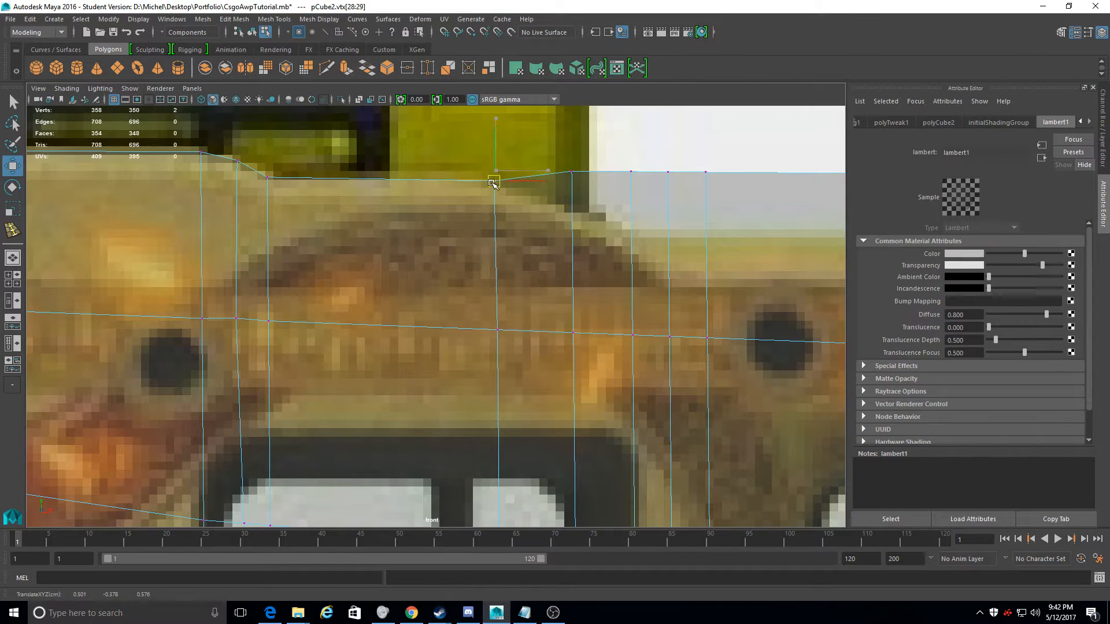
Lower the top vertices of the loops above the trigger guard's rear side to follow the outline's downward slope
{"action": "middle_click_drag", "start_coordinate": [537, 173], "coordinate": [445, 180], "text": "alt"}
{"action": "left_click_drag", "start_coordinate": [465, 140], "coordinate": [497, 202]}
{"action": "left_click_drag", "start_coordinate": [479, 185], "coordinate": [470, 219]}
{"action": "left_click_drag", "start_coordinate": [565, 226], "coordinate": [543, 252]}
{"action": "left_click_drag", "start_coordinate": [592, 222], "coordinate": [573, 269]}
{"action": "right_click_drag", "start_coordinate": [572, 269], "coordinate": [394, 252], "text": "alt"}
{"action": "mouse_move", "coordinate": [395, 252]}
{"action": "middle_mouse_down", "text": "alt"}
{"action": "mouse_move", "coordinate": [314, 266]}
{"action": "mouse_move", "coordinate": [436, 273]}
{"action": "middle_mouse_up", "text": "alt"}
{"action": "scroll", "coordinate": [313, 265], "scroll_direction": "up", "scroll_amount": 6}
{"action": "left_click_drag", "start_coordinate": [324, 292], "coordinate": [297, 266]}
{"action": "left_click_drag", "start_coordinate": [311, 272], "coordinate": [309, 263]}
{"action": "mouse_move", "coordinate": [351, 316]}
{"action": "left_mouse_down"}
{"action": "mouse_move", "coordinate": [327, 274]}
{"action": "mouse_move", "coordinate": [342, 263]}
{"action": "left_mouse_up"}
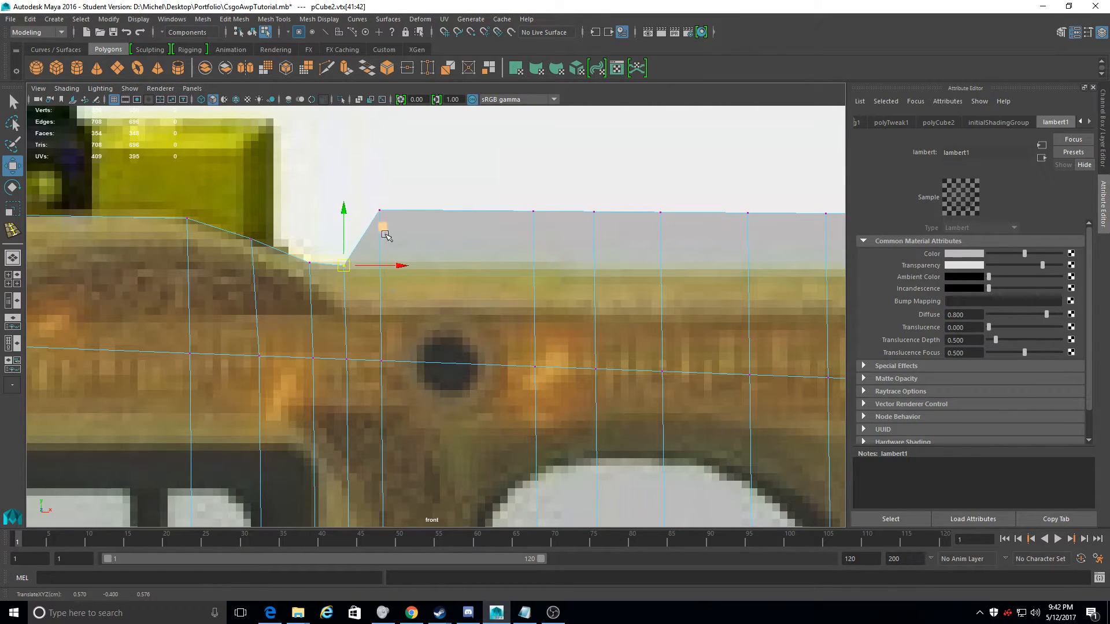
Lower the top vertices of the edge loops above the thumbhole to the flat upper edge of the stock in the reference
{"action": "left_click_drag", "start_coordinate": [392, 229], "coordinate": [371, 201]}
{"action": "left_click_drag", "start_coordinate": [385, 214], "coordinate": [383, 264]}
{"action": "middle_click_drag", "start_coordinate": [381, 273], "coordinate": [268, 278], "text": "alt"}
{"action": "left_click_drag", "start_coordinate": [411, 205], "coordinate": [429, 231]}
{"action": "left_click_drag", "start_coordinate": [393, 164], "coordinate": [392, 164]}
{"action": "left_click_drag", "start_coordinate": [484, 217], "coordinate": [484, 269]}
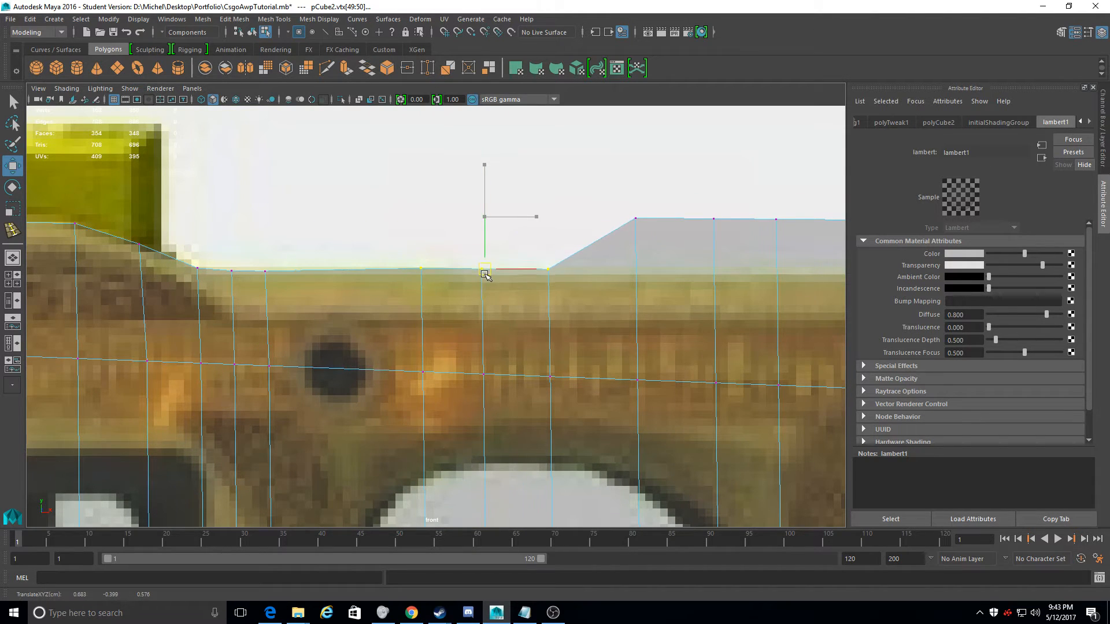
{"action": "middle_click_drag", "start_coordinate": [485, 270], "coordinate": [241, 266], "text": "alt"}
{"action": "left_click_drag", "start_coordinate": [350, 156], "coordinate": [350, 156]}
{"action": "left_click_drag", "start_coordinate": [506, 215], "coordinate": [506, 270]}
{"action": "left_click_drag", "start_coordinate": [330, 284], "coordinate": [157, 234]}
{"action": "left_click_drag", "start_coordinate": [241, 263], "coordinate": [241, 266]}
Shape the top vertices at the black cheek rest's front end to follow its rounded corner in the reference
{"action": "middle_click_drag", "start_coordinate": [703, 272], "coordinate": [379, 277], "text": "alt"}
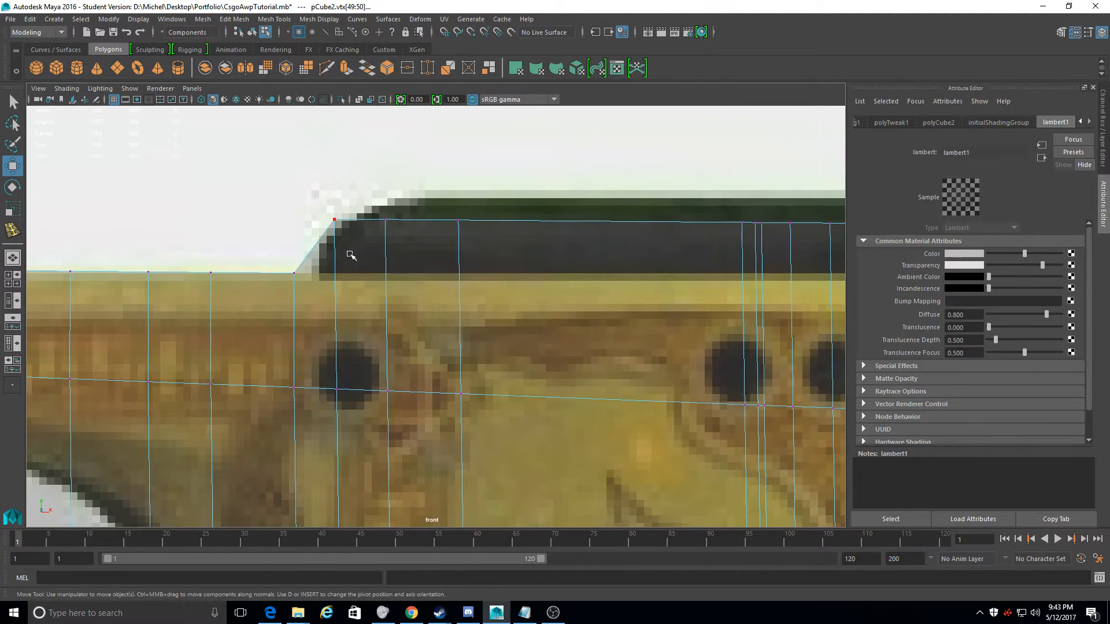
{"action": "left_click_drag", "start_coordinate": [295, 331], "coordinate": [311, 333]}
{"action": "left_click_drag", "start_coordinate": [326, 415], "coordinate": [296, 370]}
{"action": "left_click_drag", "start_coordinate": [306, 389], "coordinate": [297, 388]}
{"action": "left_click_drag", "start_coordinate": [345, 229], "coordinate": [326, 211]}
{"action": "left_click_drag", "start_coordinate": [334, 219], "coordinate": [337, 225]}
{"action": "left_click_drag", "start_coordinate": [395, 230], "coordinate": [381, 204]}
{"action": "middle_click_drag", "start_coordinate": [480, 256], "coordinate": [369, 235], "text": "alt"}
{"action": "left_click_drag", "start_coordinate": [368, 231], "coordinate": [336, 188]}
{"action": "left_click_drag", "start_coordinate": [348, 198], "coordinate": [350, 180]}
Raise the remaining top vertices along the cheek rest to its flat upper edge, including the loops near its rear end
{"action": "middle_click_drag", "start_coordinate": [429, 202], "coordinate": [267, 126], "text": "alt"}
{"action": "scroll", "coordinate": [354, 264], "scroll_direction": "down", "scroll_amount": 10}
{"action": "scroll", "coordinate": [354, 264], "scroll_direction": "up", "scroll_amount": 12}
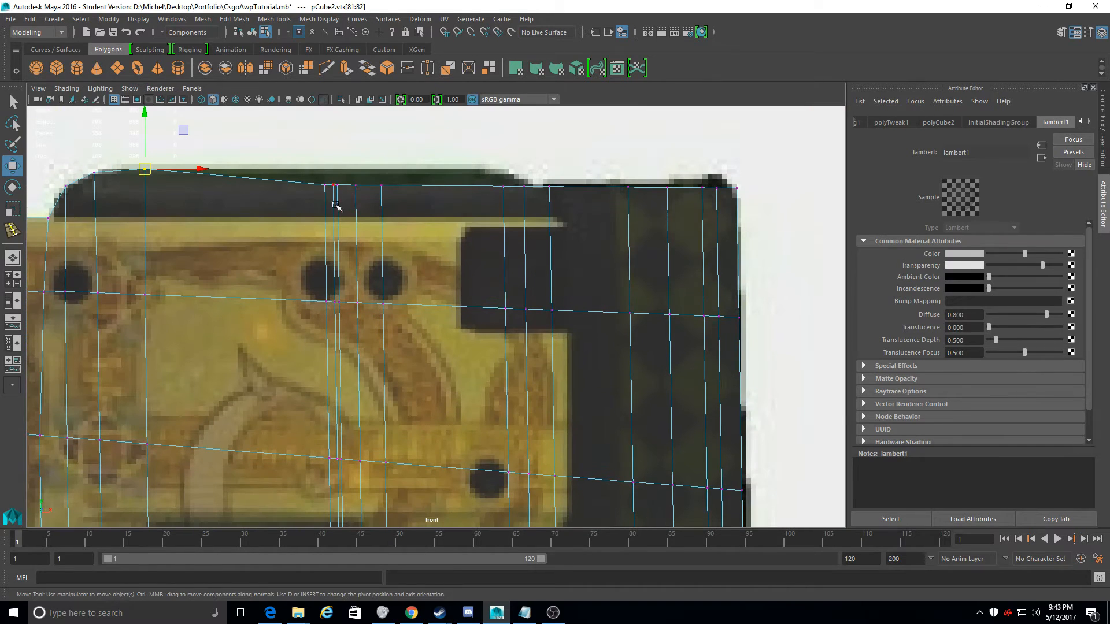
{"action": "left_click_drag", "start_coordinate": [352, 185], "coordinate": [356, 175]}
{"action": "left_click_drag", "start_coordinate": [537, 199], "coordinate": [524, 172]}
{"action": "left_click_drag", "start_coordinate": [562, 218], "coordinate": [493, 162]}
{"action": "left_click_drag", "start_coordinate": [377, 183], "coordinate": [359, 164]}
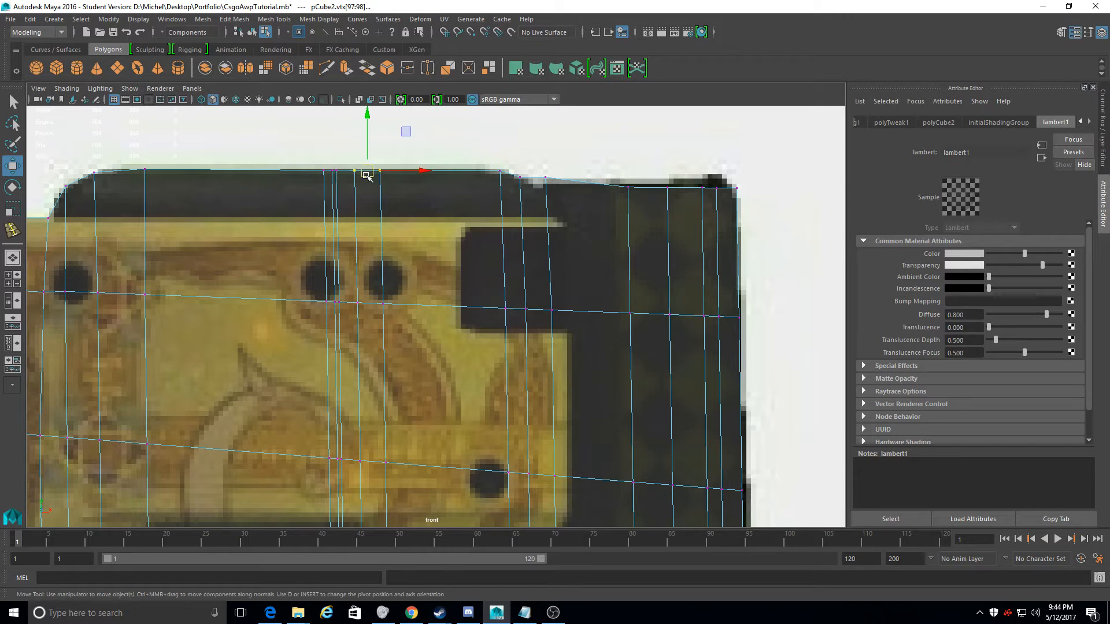
Move the top vertices behind the cheek rest into the notch and adjust the row of vertices below them
{"action": "left_click_drag", "start_coordinate": [560, 218], "coordinate": [533, 169]}
{"action": "left_click_drag", "start_coordinate": [545, 177], "coordinate": [537, 183]}
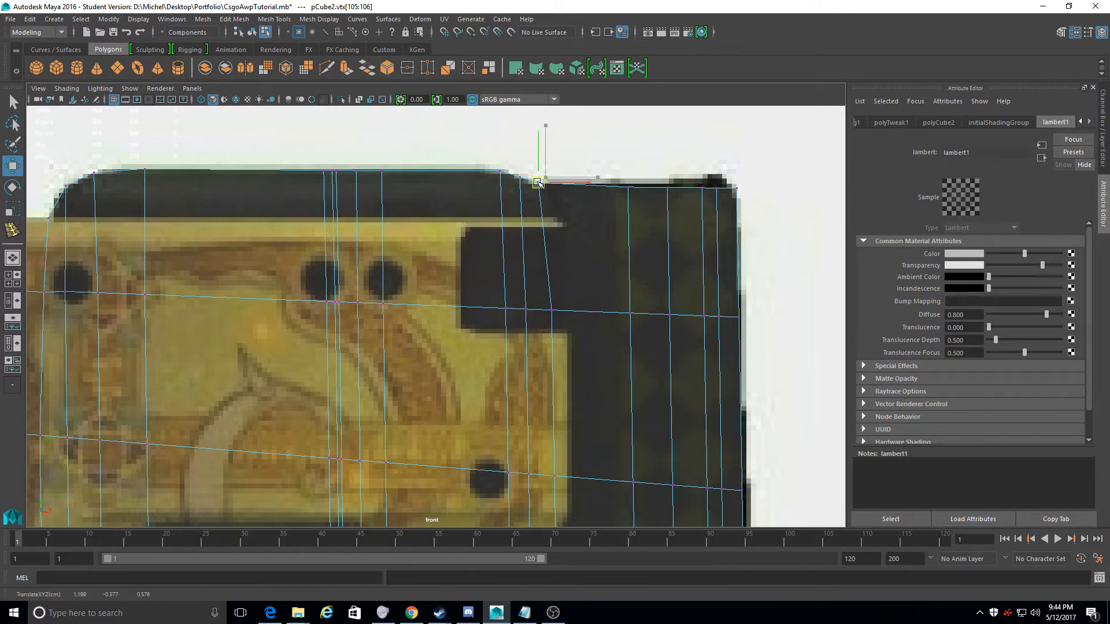
{"action": "left_click_drag", "start_coordinate": [568, 331], "coordinate": [537, 304]}
{"action": "left_click_drag", "start_coordinate": [552, 311], "coordinate": [549, 314]}
Adjust the top vertices of the butt pad's edge loops to match its upper edge and small raised rear corner
{"action": "middle_click_drag", "start_coordinate": [574, 316], "coordinate": [469, 344], "text": "alt"}
{"action": "left_click_drag", "start_coordinate": [532, 234], "coordinate": [523, 213], "text": "alt"}
{"action": "left_click", "coordinate": [523, 216]}
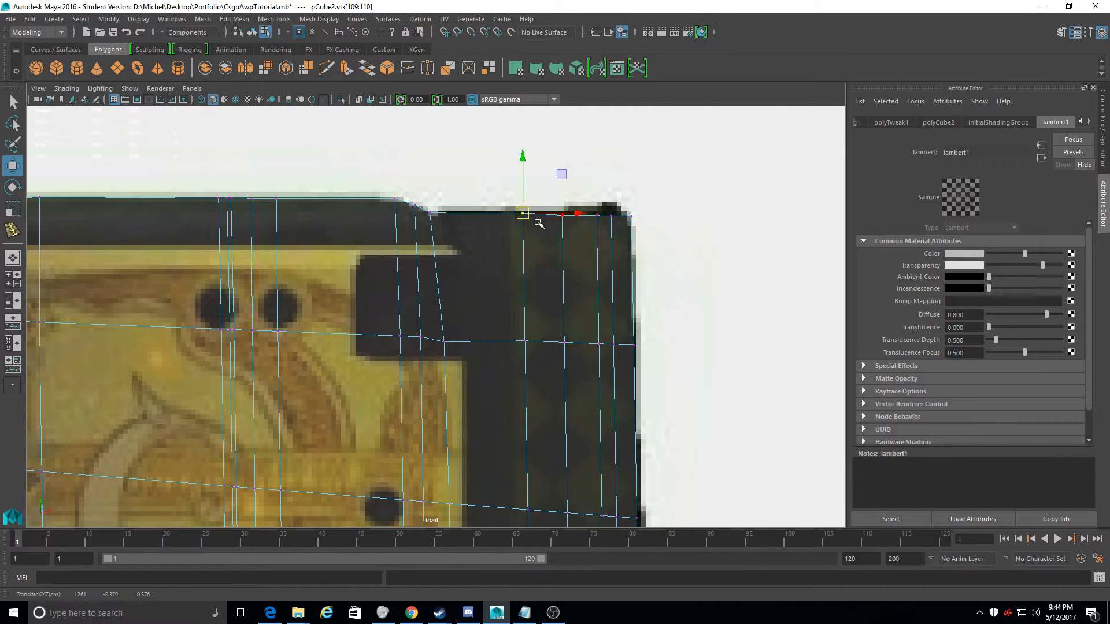
{"action": "left_click", "coordinate": [662, 275]}
{"action": "left_click_drag", "start_coordinate": [663, 275], "coordinate": [541, 156]}
{"action": "left_click_drag", "start_coordinate": [599, 217], "coordinate": [598, 213]}
{"action": "left_click_drag", "start_coordinate": [648, 257], "coordinate": [564, 176]}
{"action": "left_click_drag", "start_coordinate": [607, 213], "coordinate": [610, 206]}
{"action": "left_click_drag", "start_coordinate": [636, 228], "coordinate": [620, 199]}
{"action": "left_click_drag", "start_coordinate": [630, 207], "coordinate": [628, 213]}
Fine-tune the vertices at the butt pad's upper rear corner and rear edge to line up with the reference
{"action": "middle_click_drag", "start_coordinate": [628, 214], "coordinate": [616, 68], "text": "alt"}
{"action": "scroll", "coordinate": [622, 278], "scroll_direction": "up", "scroll_amount": 1}
{"action": "middle_click_drag", "start_coordinate": [623, 330], "coordinate": [567, 299], "text": "alt"}
{"action": "left_click_drag", "start_coordinate": [595, 369], "coordinate": [616, 391]}
{"action": "mouse_move", "coordinate": [607, 495]}
{"action": "left_mouse_down"}
{"action": "mouse_move", "coordinate": [573, 470]}
{"action": "mouse_move", "coordinate": [593, 481]}
{"action": "left_mouse_up"}
{"action": "middle_click_drag", "start_coordinate": [613, 385], "coordinate": [600, 476], "text": "alt"}
{"action": "left_click_drag", "start_coordinate": [603, 321], "coordinate": [563, 232]}
{"action": "left_click_drag", "start_coordinate": [571, 248], "coordinate": [576, 250]}
{"action": "middle_click_drag", "start_coordinate": [578, 246], "coordinate": [586, 360], "text": "alt"}
{"action": "left_click_drag", "start_coordinate": [595, 245], "coordinate": [566, 204]}
{"action": "left_click_drag", "start_coordinate": [572, 215], "coordinate": [563, 215]}
{"action": "left_click_drag", "start_coordinate": [554, 208], "coordinate": [556, 209]}
{"action": "middle_click_drag", "start_coordinate": [509, 233], "coordinate": [562, 173], "text": "alt"}
Align the vertices at the butt pad's lower rear corner and along its rear edge with the reference outline
{"action": "middle_click_drag", "start_coordinate": [466, 514], "coordinate": [415, 231], "text": "alt"}
{"action": "left_click_drag", "start_coordinate": [620, 202], "coordinate": [583, 160]}
{"action": "left_click_drag", "start_coordinate": [595, 176], "coordinate": [600, 175]}
{"action": "middle_click_drag", "start_coordinate": [595, 175], "coordinate": [495, 218], "text": "alt"}
{"action": "left_click_drag", "start_coordinate": [503, 436], "coordinate": [489, 405]}
{"action": "left_click_drag", "start_coordinate": [500, 412], "coordinate": [499, 415]}
{"action": "left_click", "coordinate": [521, 370]}
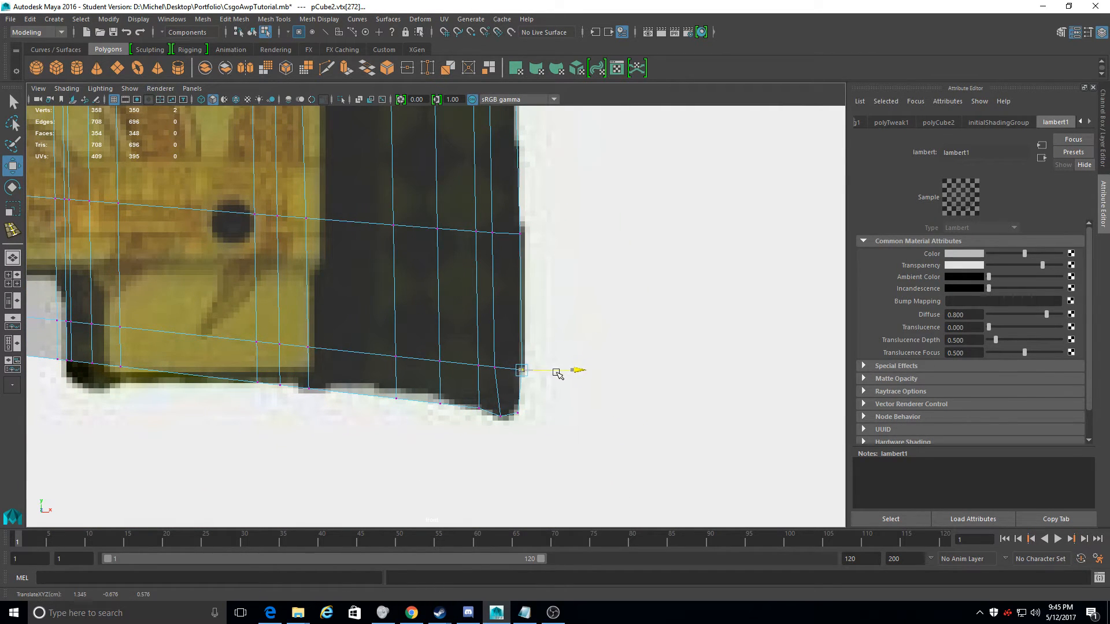
{"action": "left_click_drag", "start_coordinate": [556, 373], "coordinate": [555, 373]}
{"action": "left_click_drag", "start_coordinate": [487, 362], "coordinate": [502, 375]}
{"action": "left_click_drag", "start_coordinate": [535, 368], "coordinate": [537, 368]}
{"action": "left_click_drag", "start_coordinate": [497, 242], "coordinate": [487, 227]}
{"action": "left_click_drag", "start_coordinate": [520, 233], "coordinate": [524, 233]}
Move the bottom vertices of the butt pad and the stock section ahead of it onto the reference's lower outline
{"action": "middle_click_drag", "start_coordinate": [324, 332], "coordinate": [339, 268], "text": "alt"}
{"action": "left_click_drag", "start_coordinate": [464, 349], "coordinate": [404, 324]}
{"action": "left_click_drag", "start_coordinate": [412, 331], "coordinate": [411, 322]}
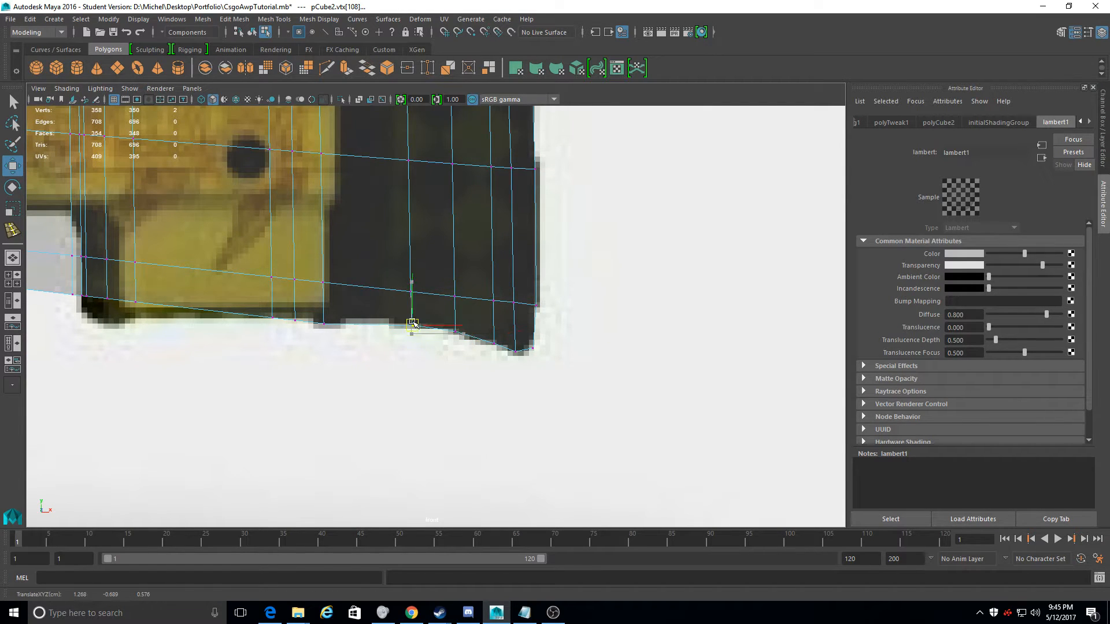
{"action": "left_click_drag", "start_coordinate": [335, 335], "coordinate": [298, 317]}
{"action": "left_click", "coordinate": [219, 349]}
{"action": "mouse_move", "coordinate": [149, 315]}
{"action": "left_mouse_down"}
{"action": "mouse_move", "coordinate": [124, 288]}
{"action": "mouse_move", "coordinate": [139, 318]}
{"action": "left_mouse_up"}
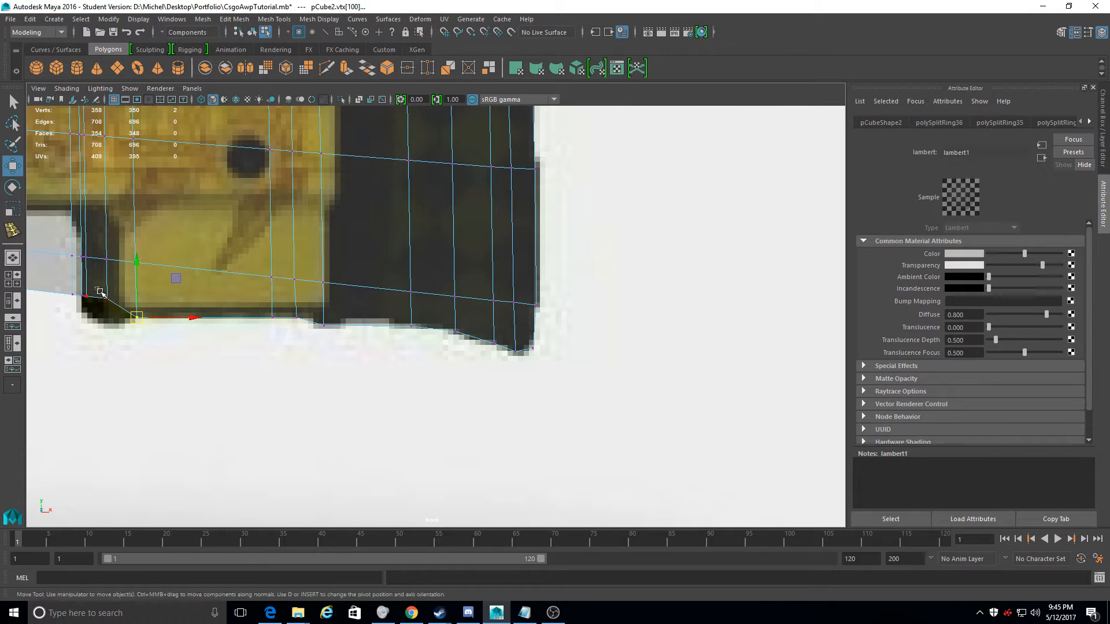
Pull the bottom vertices at the rear stock's lower front corner down to the dark corner in the reference
{"action": "left_click_drag", "start_coordinate": [96, 288], "coordinate": [119, 306]}
{"action": "left_click_drag", "start_coordinate": [107, 300], "coordinate": [115, 327]}
{"action": "left_click", "coordinate": [106, 258]}
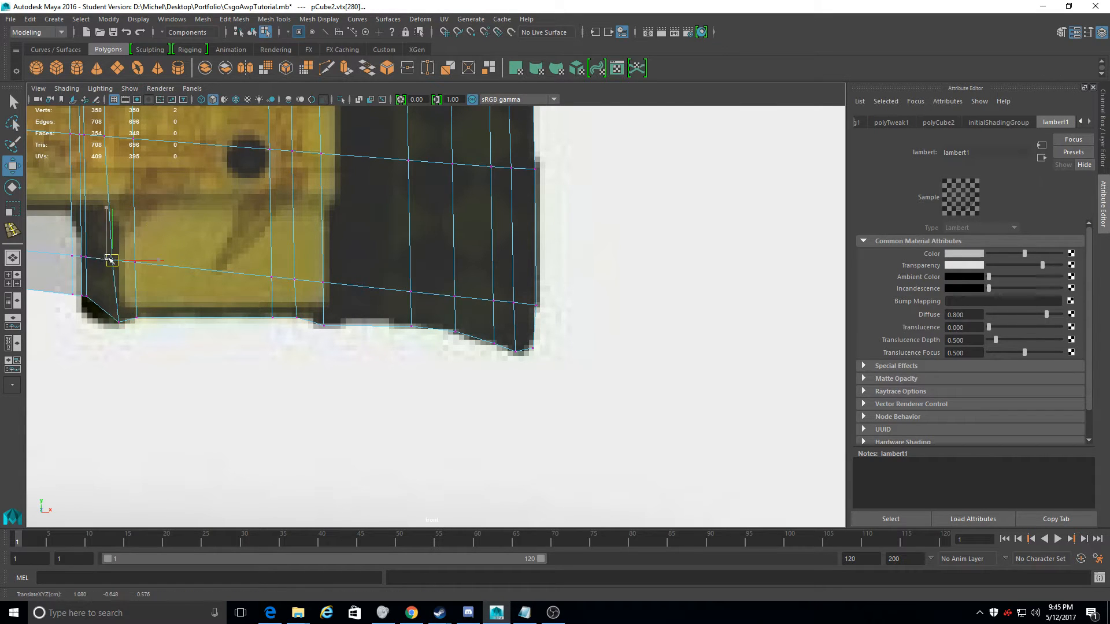
{"action": "middle_click_drag", "start_coordinate": [109, 258], "coordinate": [282, 327], "text": "alt"}
{"action": "left_click_drag", "start_coordinate": [272, 287], "coordinate": [272, 287]}
{"action": "left_click_drag", "start_coordinate": [270, 300], "coordinate": [280, 321]}
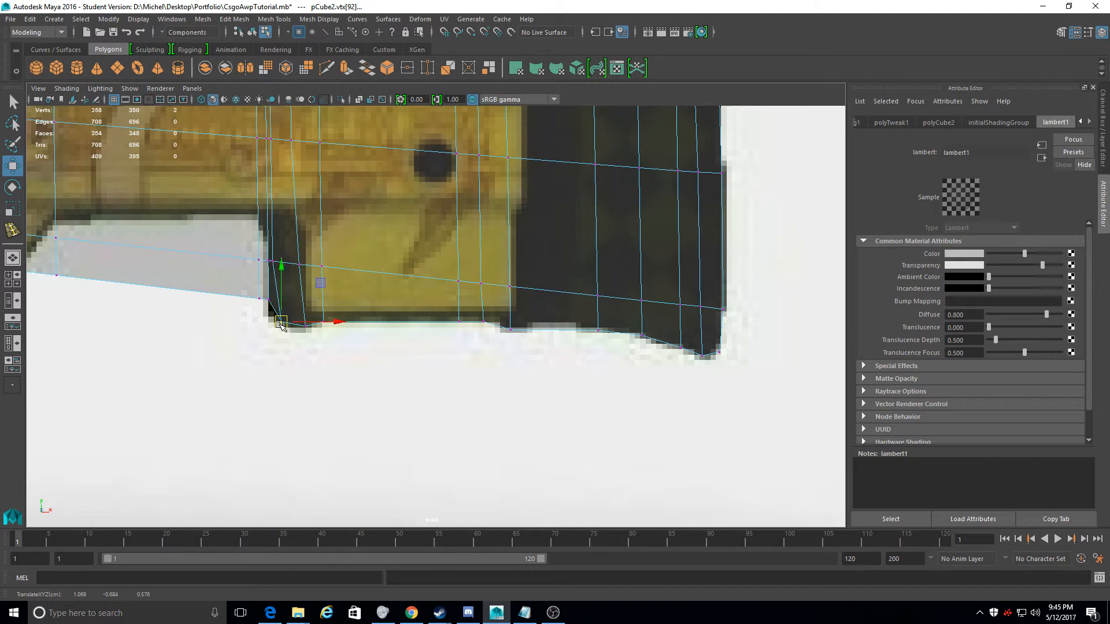
Fine-tune the vertices along the dark strip at the rear stock's lower front corner to match its rounded outline
{"action": "scroll", "coordinate": [269, 258], "scroll_direction": "up", "scroll_amount": 3}
{"action": "middle_click_drag", "start_coordinate": [269, 257], "coordinate": [453, 280], "text": "alt"}
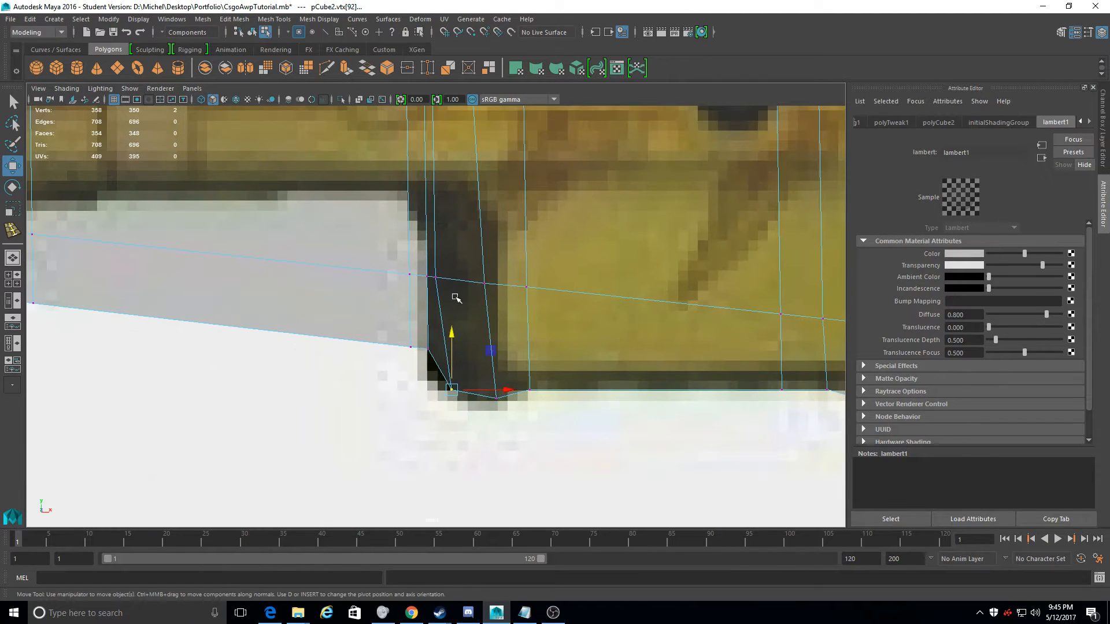
{"action": "left_click_drag", "start_coordinate": [440, 279], "coordinate": [448, 280]}
{"action": "mouse_move", "coordinate": [437, 365]}
{"action": "left_mouse_down"}
{"action": "mouse_move", "coordinate": [412, 333]}
{"action": "mouse_move", "coordinate": [432, 367]}
{"action": "left_mouse_up"}
{"action": "left_click", "coordinate": [411, 370]}
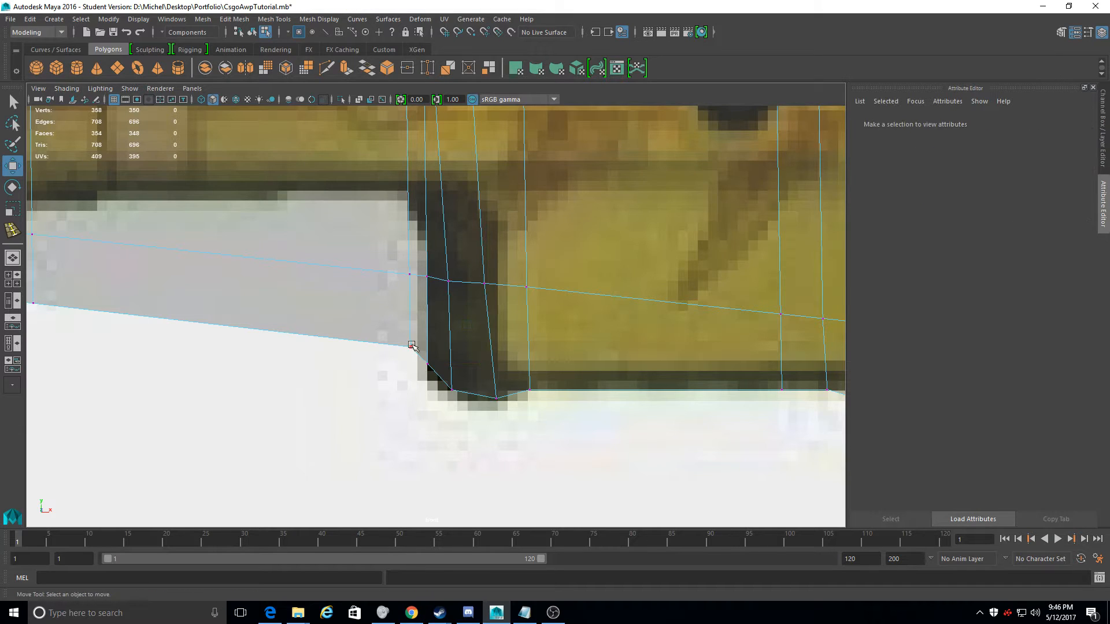
{"action": "left_click_drag", "start_coordinate": [415, 354], "coordinate": [400, 312]}
{"action": "mouse_move", "coordinate": [439, 395]}
{"action": "left_mouse_down"}
{"action": "mouse_move", "coordinate": [420, 353]}
{"action": "mouse_move", "coordinate": [429, 381]}
{"action": "left_mouse_up"}
Raise the vertices at the inner corner just ahead of the rear stock's lower front edge to match the reference
{"action": "left_click_drag", "start_coordinate": [389, 329], "coordinate": [416, 359]}
{"action": "left_click_drag", "start_coordinate": [400, 229], "coordinate": [400, 229]}
{"action": "left_click_drag", "start_coordinate": [411, 311], "coordinate": [417, 185]}
{"action": "middle_click_drag", "start_coordinate": [444, 297], "coordinate": [405, 381], "text": "alt"}
{"action": "left_click_drag", "start_coordinate": [402, 376], "coordinate": [389, 268]}
{"action": "mouse_move", "coordinate": [388, 327]}
{"action": "left_mouse_down"}
{"action": "mouse_move", "coordinate": [370, 293]}
{"action": "mouse_move", "coordinate": [377, 309]}
{"action": "left_mouse_up"}
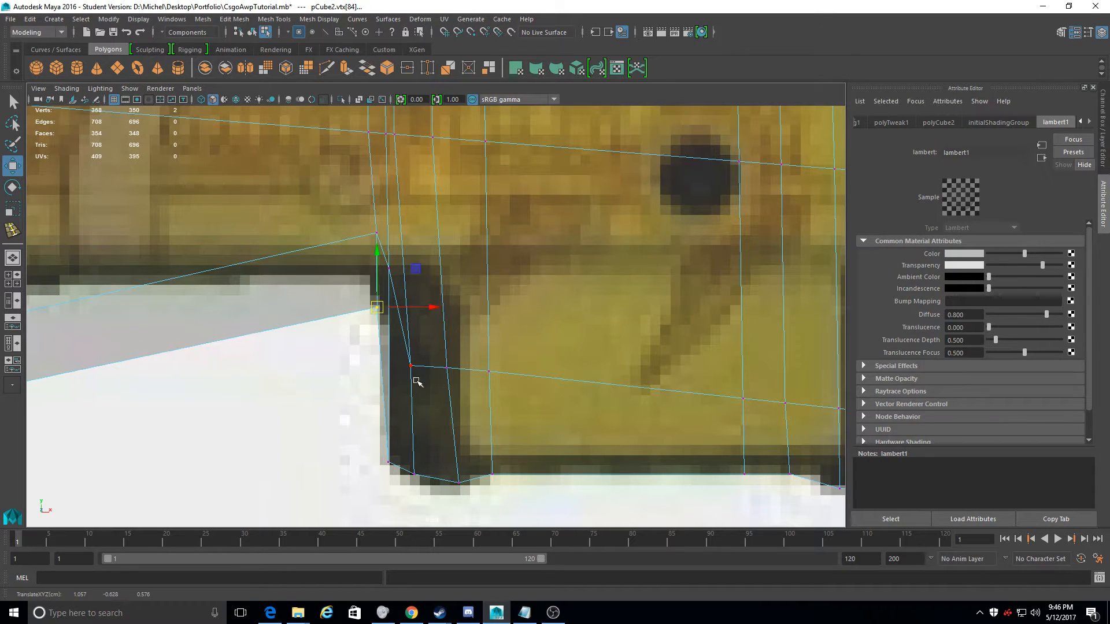
Shift the neighbouring vertices above the rear stock's dark front strip so the edges follow the strip
{"action": "left_click_drag", "start_coordinate": [417, 381], "coordinate": [408, 317]}
{"action": "left_click_drag", "start_coordinate": [437, 351], "coordinate": [467, 343]}
{"action": "middle_click_drag", "start_coordinate": [418, 170], "coordinate": [474, 294], "text": "alt"}
{"action": "left_click_drag", "start_coordinate": [445, 238], "coordinate": [456, 264]}
{"action": "left_click_drag", "start_coordinate": [453, 259], "coordinate": [464, 260]}
Raise the underside vertices of the stock between the rear block and the grip onto the reference outline
{"action": "middle_click_drag", "start_coordinate": [345, 337], "coordinate": [651, 218], "text": "alt"}
{"action": "left_click_drag", "start_coordinate": [393, 421], "coordinate": [325, 270]}
{"action": "left_click_drag", "start_coordinate": [356, 356], "coordinate": [355, 253]}
{"action": "middle_click_drag", "start_coordinate": [355, 253], "coordinate": [517, 236], "text": "alt"}
{"action": "left_click_drag", "start_coordinate": [441, 389], "coordinate": [399, 278]}
{"action": "left_click_drag", "start_coordinate": [420, 328], "coordinate": [424, 341]}
Move the vertices down the grip's rear slope and around its lower rear corner onto the reference outline
{"action": "middle_click_drag", "start_coordinate": [424, 341], "coordinate": [600, 345], "text": "alt"}
{"action": "left_click_drag", "start_coordinate": [538, 416], "coordinate": [453, 267]}
{"action": "left_click", "coordinate": [564, 431]}
{"action": "left_click_drag", "start_coordinate": [565, 433], "coordinate": [465, 229]}
{"action": "left_click_drag", "start_coordinate": [500, 322], "coordinate": [511, 409]}
{"action": "left_click_drag", "start_coordinate": [513, 456], "coordinate": [462, 348]}
{"action": "middle_click_drag", "start_coordinate": [486, 406], "coordinate": [521, 263], "text": "alt"}
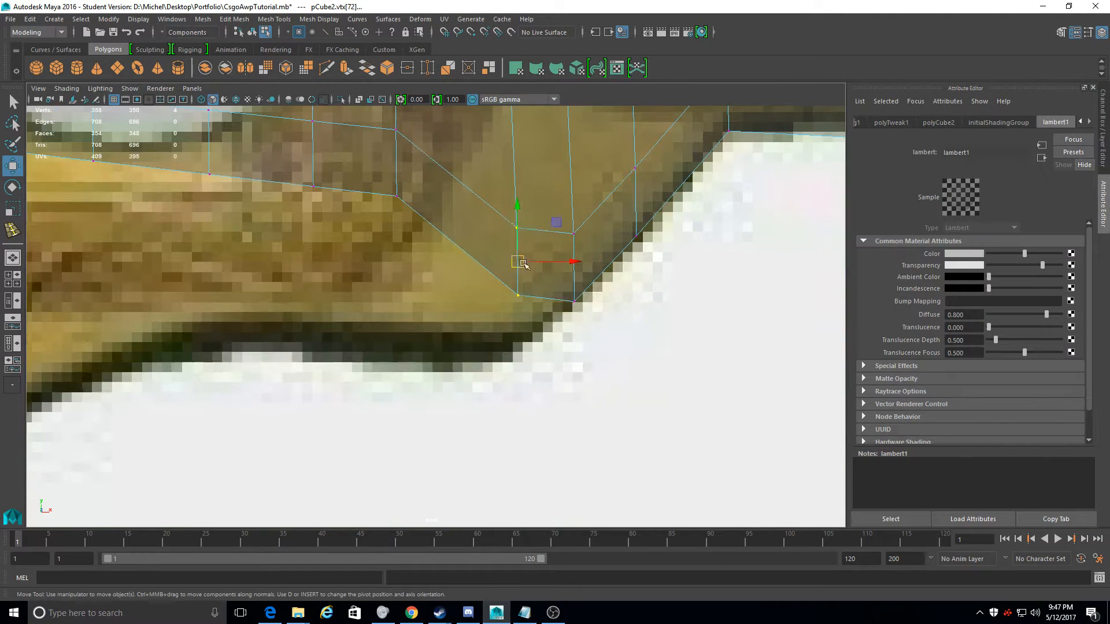
{"action": "left_click_drag", "start_coordinate": [522, 264], "coordinate": [517, 316]}
Lower the vertices along the grip's bottom edge and fit them one column at a time to its wavy outline
{"action": "middle_click_drag", "start_coordinate": [517, 317], "coordinate": [684, 368], "text": "alt"}
{"action": "left_click_drag", "start_coordinate": [612, 357], "coordinate": [164, 111]}
{"action": "left_click_drag", "start_coordinate": [365, 197], "coordinate": [406, 361]}
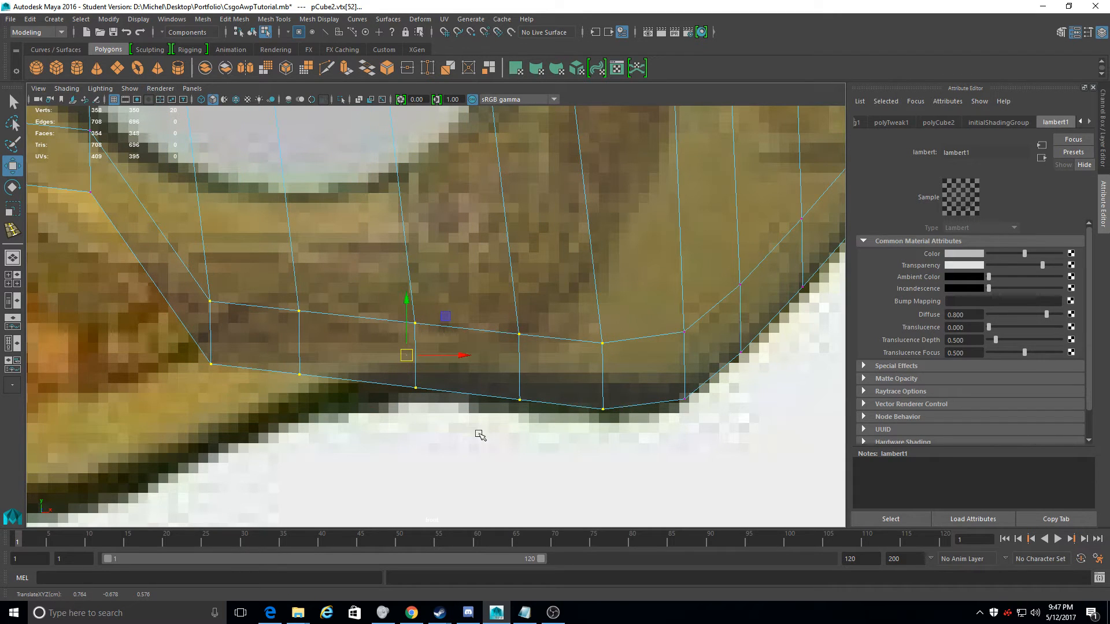
{"action": "left_click_drag", "start_coordinate": [430, 404], "coordinate": [403, 313]}
{"action": "left_click_drag", "start_coordinate": [415, 355], "coordinate": [416, 363]}
{"action": "left_click_drag", "start_coordinate": [535, 413], "coordinate": [505, 327]}
{"action": "left_click_drag", "start_coordinate": [519, 367], "coordinate": [521, 375]}
{"action": "left_click_drag", "start_coordinate": [639, 423], "coordinate": [590, 330]}
{"action": "left_click_drag", "start_coordinate": [604, 377], "coordinate": [604, 384]}
{"action": "left_click_drag", "start_coordinate": [260, 298], "coordinate": [324, 389]}
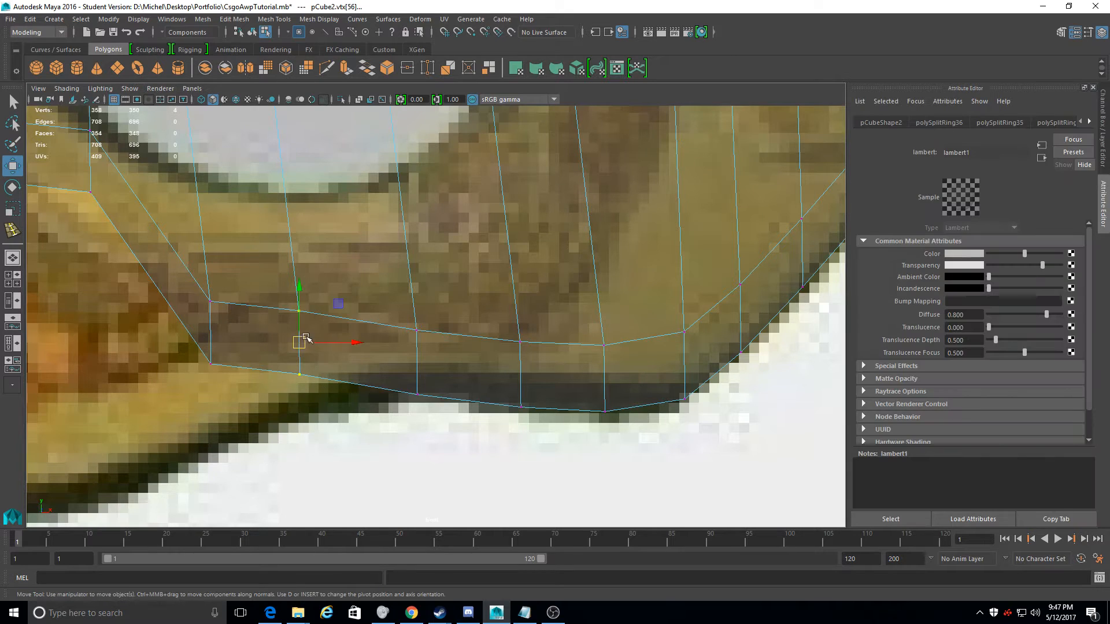
{"action": "mouse_move", "coordinate": [306, 340]}
{"action": "left_mouse_down"}
{"action": "mouse_move", "coordinate": [215, 331]}
{"action": "mouse_move", "coordinate": [224, 421]}
{"action": "left_mouse_up"}
Move the remaining bottom vertices of the grip down to its pointed lower front corner in the reference
{"action": "middle_click_drag", "start_coordinate": [267, 358], "coordinate": [669, 439], "text": "alt"}
{"action": "left_click_drag", "start_coordinate": [535, 315], "coordinate": [462, 191]}
{"action": "middle_click_drag", "start_coordinate": [493, 245], "coordinate": [490, 110], "text": "alt"}
{"action": "left_click_drag", "start_coordinate": [490, 110], "coordinate": [490, 424]}
{"action": "middle_click_drag", "start_coordinate": [447, 323], "coordinate": [478, 506], "text": "alt"}
{"action": "scroll", "coordinate": [441, 342], "scroll_direction": "down", "scroll_amount": 6}
{"action": "scroll", "coordinate": [425, 335], "scroll_direction": "up", "scroll_amount": 4}
{"action": "left_click_drag", "start_coordinate": [398, 354], "coordinate": [357, 247]}
{"action": "middle_click_drag", "start_coordinate": [384, 287], "coordinate": [389, 155], "text": "alt"}
{"action": "left_click_drag", "start_coordinate": [390, 155], "coordinate": [448, 335]}
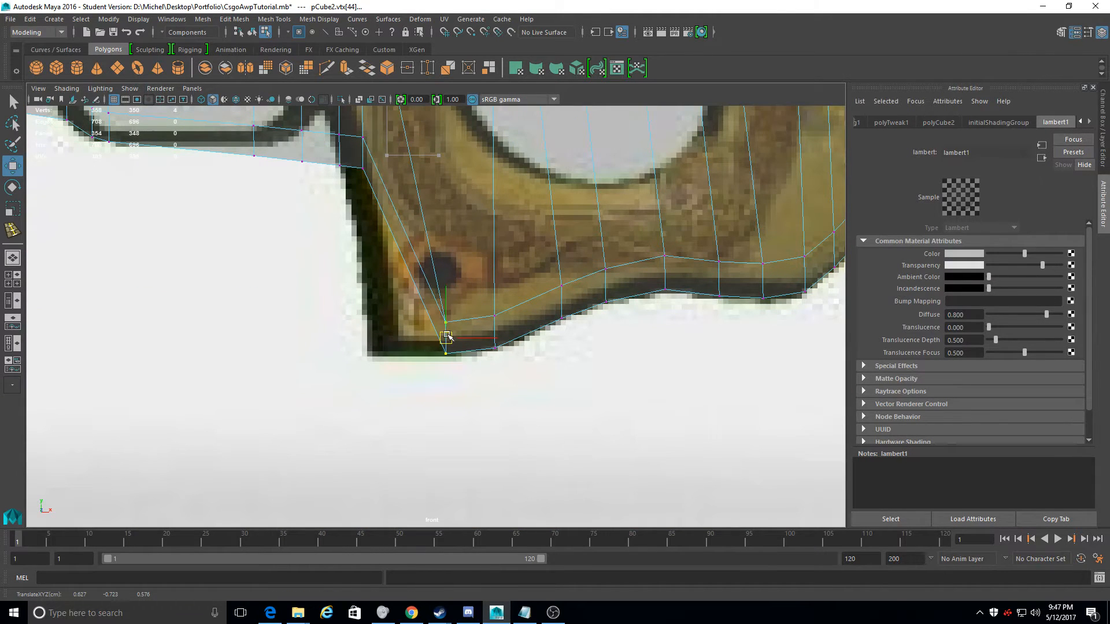
{"action": "middle_click_drag", "start_coordinate": [447, 338], "coordinate": [476, 395], "text": "alt"}
{"action": "left_click", "coordinate": [426, 384]}
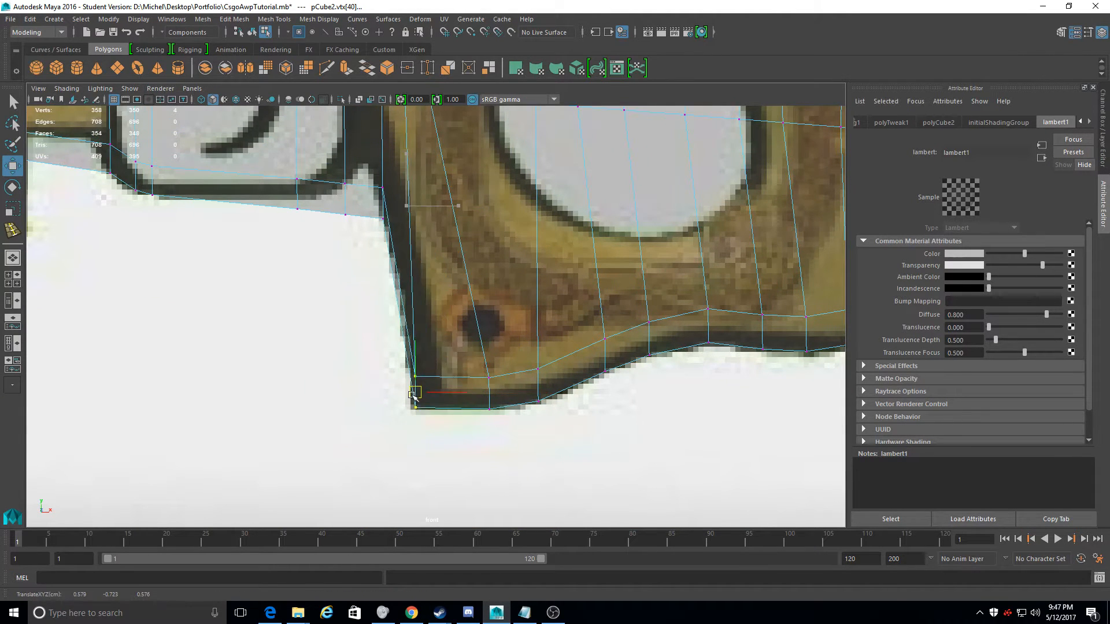
Shift the upper vertices of the grip's front edge loop toward the butt, beside the dark screw hole, to even the loop
{"action": "scroll", "coordinate": [447, 346], "scroll_direction": "up", "scroll_amount": 5}
{"action": "left_click", "coordinate": [439, 251]}
{"action": "middle_click_drag", "start_coordinate": [439, 250], "coordinate": [457, 366], "text": "alt"}
{"action": "left_click", "coordinate": [448, 226]}
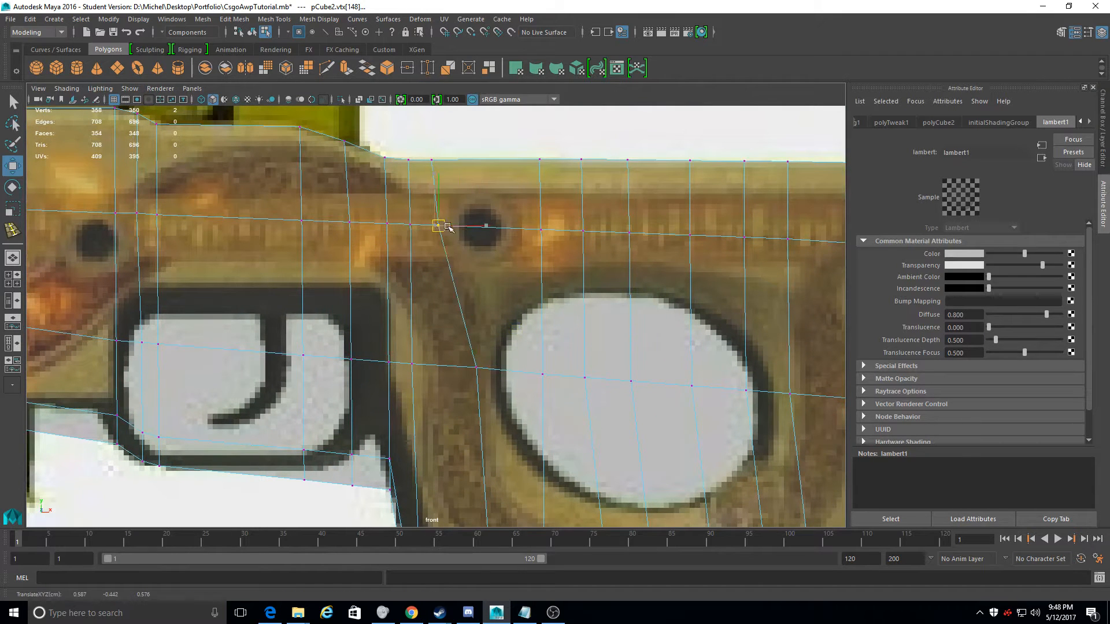
{"action": "left_click_drag", "start_coordinate": [475, 153], "coordinate": [484, 160]}
{"action": "left_click_drag", "start_coordinate": [462, 225], "coordinate": [476, 230]}
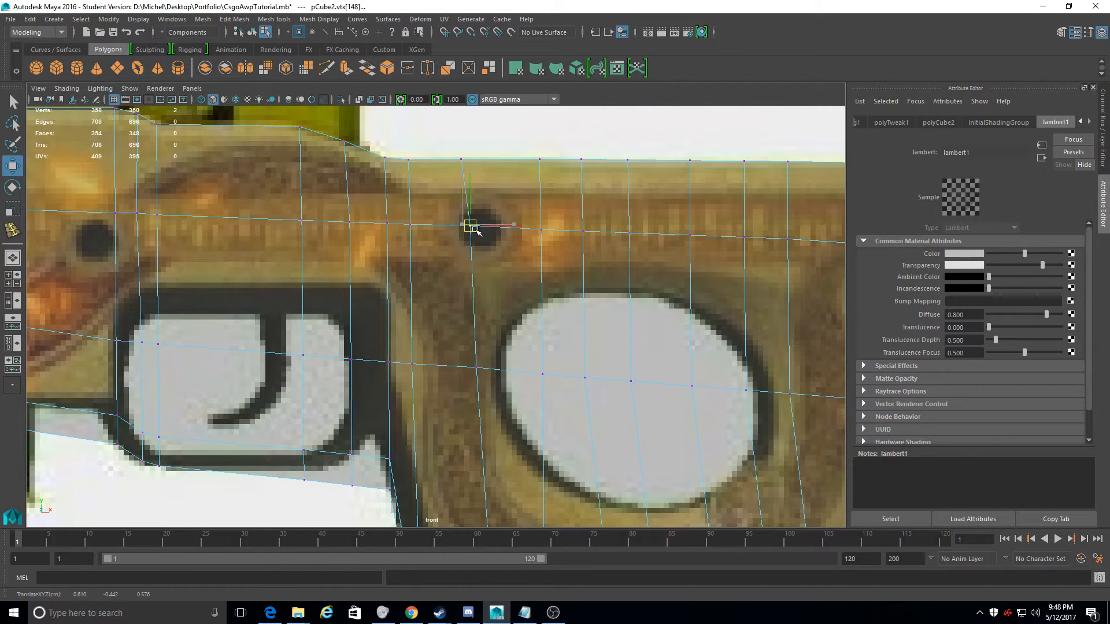
Raise the vertices where the trigger guard meets the grip and fit the guard's lower rear corner to the reference
{"action": "middle_click_drag", "start_coordinate": [385, 518], "coordinate": [500, 356], "text": "alt"}
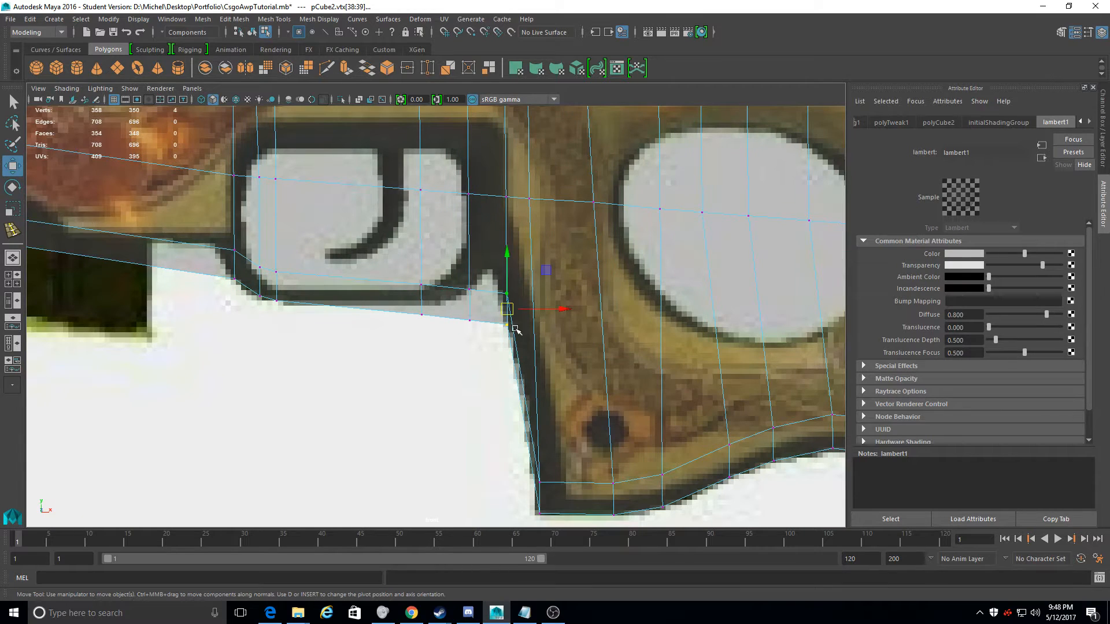
{"action": "left_click_drag", "start_coordinate": [522, 358], "coordinate": [500, 259]}
{"action": "left_click_drag", "start_coordinate": [506, 198], "coordinate": [498, 196]}
{"action": "left_click_drag", "start_coordinate": [469, 305], "coordinate": [467, 277]}
{"action": "left_click_drag", "start_coordinate": [437, 335], "coordinate": [410, 262]}
{"action": "left_click_drag", "start_coordinate": [422, 302], "coordinate": [425, 292]}
{"action": "middle_click_drag", "start_coordinate": [426, 302], "coordinate": [479, 327], "text": "alt"}
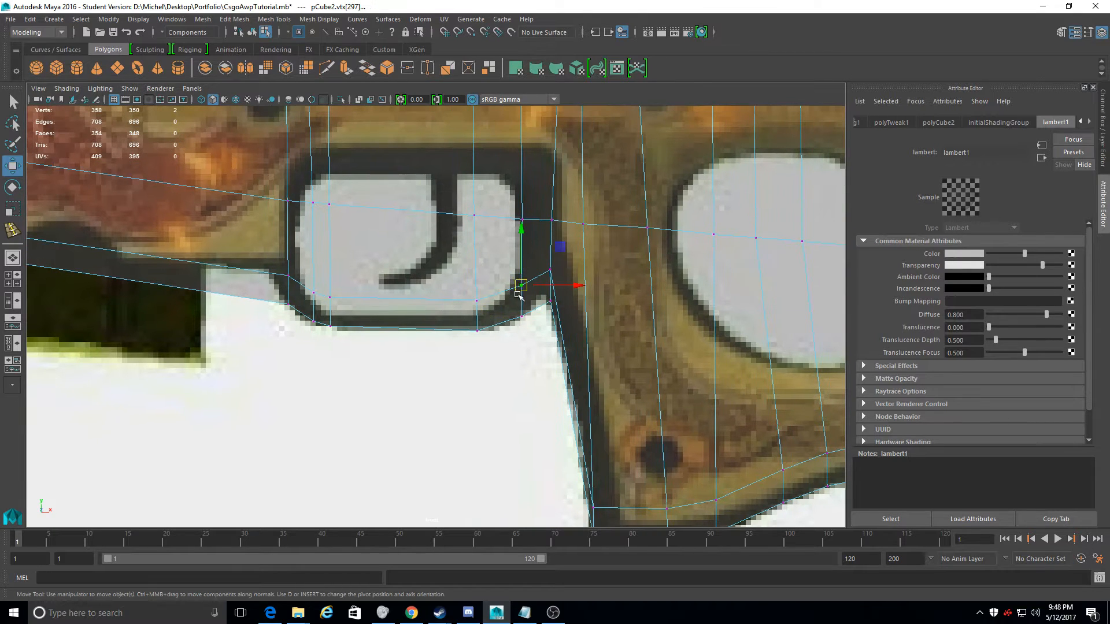
{"action": "left_click", "coordinate": [477, 301]}
{"action": "left_click_drag", "start_coordinate": [478, 302], "coordinate": [481, 313]}
Align the inner vertices along the trigger guard's lower edge with the bottom of its opening
{"action": "middle_click_drag", "start_coordinate": [332, 309], "coordinate": [422, 328], "text": "alt"}
{"action": "scroll", "coordinate": [423, 329], "scroll_direction": "up", "scroll_amount": 3}
{"action": "left_click", "coordinate": [420, 274]}
{"action": "left_click_drag", "start_coordinate": [423, 280], "coordinate": [424, 281]}
{"action": "mouse_move", "coordinate": [667, 290]}
{"action": "left_mouse_down"}
{"action": "mouse_move", "coordinate": [649, 269]}
{"action": "mouse_move", "coordinate": [655, 282]}
{"action": "left_mouse_up"}
Fit the vertices at the trigger guard's front and lower front corner to the rounded opening
{"action": "middle_click_drag", "start_coordinate": [553, 272], "coordinate": [652, 272], "text": "alt"}
{"action": "left_click_drag", "start_coordinate": [505, 264], "coordinate": [488, 240]}
{"action": "left_click_drag", "start_coordinate": [495, 245], "coordinate": [495, 256]}
{"action": "middle_click_drag", "start_coordinate": [460, 235], "coordinate": [468, 297], "text": "alt"}
{"action": "left_click_drag", "start_coordinate": [469, 298], "coordinate": [458, 278]}
{"action": "left_click_drag", "start_coordinate": [464, 285], "coordinate": [478, 286]}
{"action": "middle_click_drag", "start_coordinate": [472, 180], "coordinate": [471, 242], "text": "alt"}
{"action": "mouse_move", "coordinate": [471, 242]}
{"action": "left_mouse_down"}
{"action": "mouse_move", "coordinate": [456, 224]}
{"action": "mouse_move", "coordinate": [478, 240]}
{"action": "left_mouse_up"}
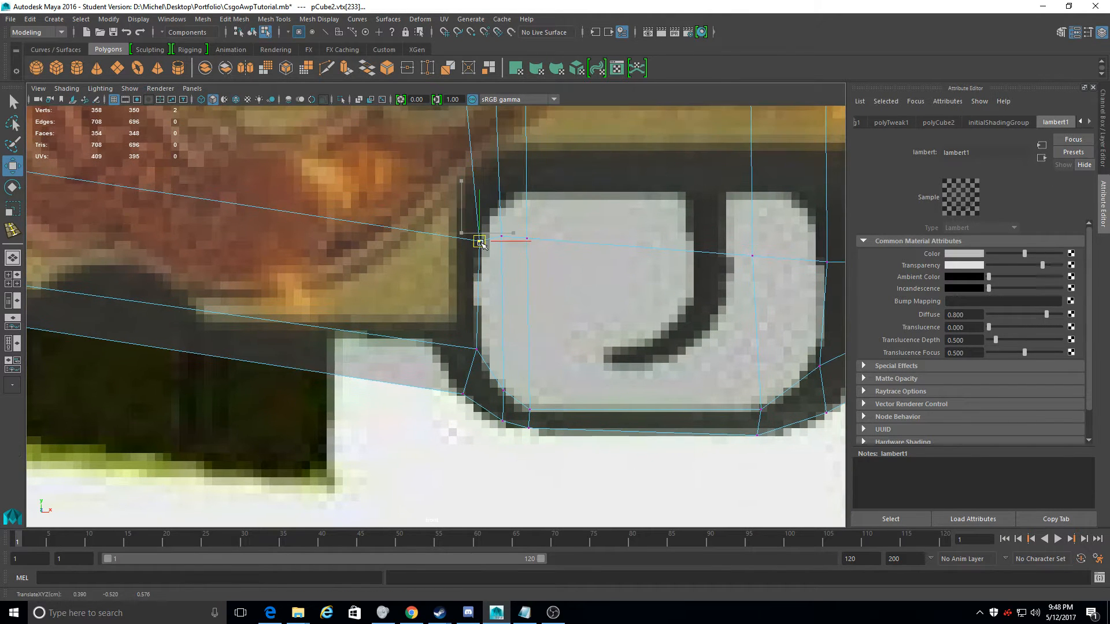
Raise the vertices at the trigger opening's upper front corner and nudge the stock's top-edge vertices above it into line
{"action": "middle_click_drag", "start_coordinate": [478, 240], "coordinate": [481, 315], "text": "alt"}
{"action": "left_click", "coordinate": [504, 312]}
{"action": "left_click_drag", "start_coordinate": [509, 323], "coordinate": [536, 317]}
{"action": "left_click_drag", "start_coordinate": [529, 308], "coordinate": [519, 256]}
{"action": "middle_click_drag", "start_coordinate": [478, 310], "coordinate": [458, 514], "text": "alt"}
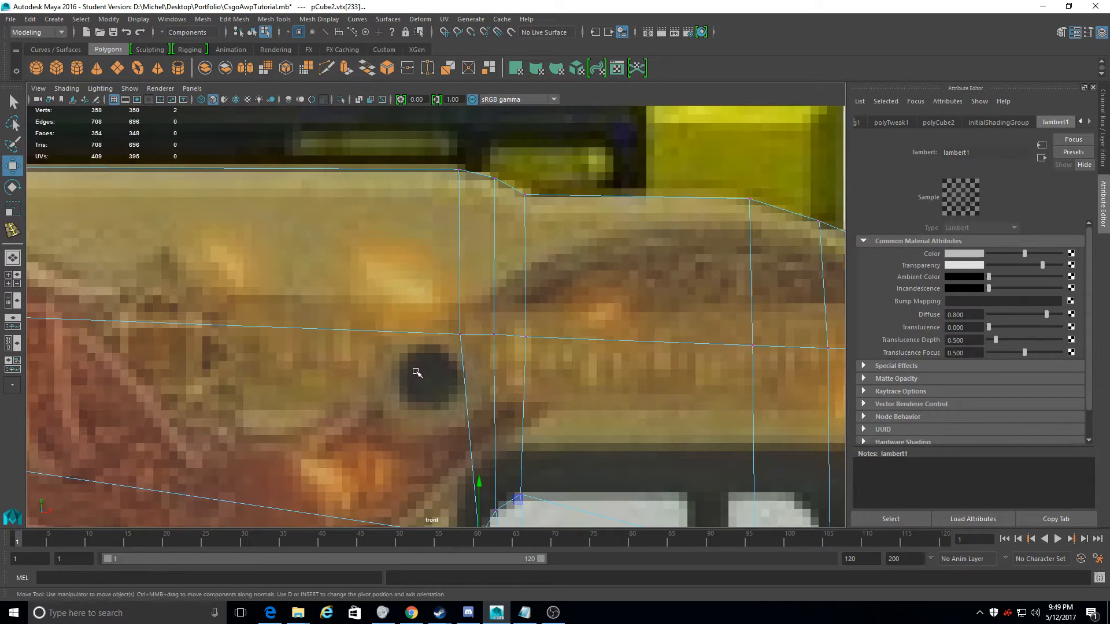
{"action": "left_click_drag", "start_coordinate": [467, 179], "coordinate": [450, 161]}
{"action": "left_click_drag", "start_coordinate": [462, 169], "coordinate": [456, 167]}
Move the vertices to the trigger opening's top and upper rear corner, and shift those behind it toward the grip
{"action": "scroll", "coordinate": [462, 175], "scroll_direction": "down", "scroll_amount": 5}
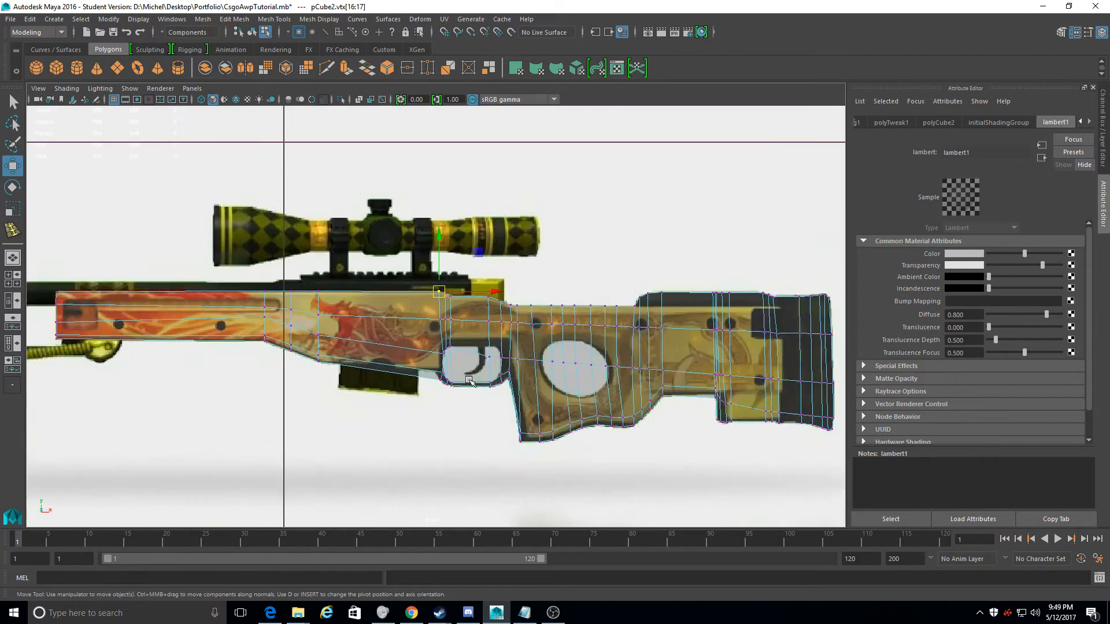
{"action": "scroll", "coordinate": [329, 271], "scroll_direction": "up", "scroll_amount": 5}
{"action": "scroll", "coordinate": [329, 271], "scroll_direction": "up", "scroll_amount": 3}
{"action": "scroll", "coordinate": [328, 270], "scroll_direction": "up", "scroll_amount": 2}
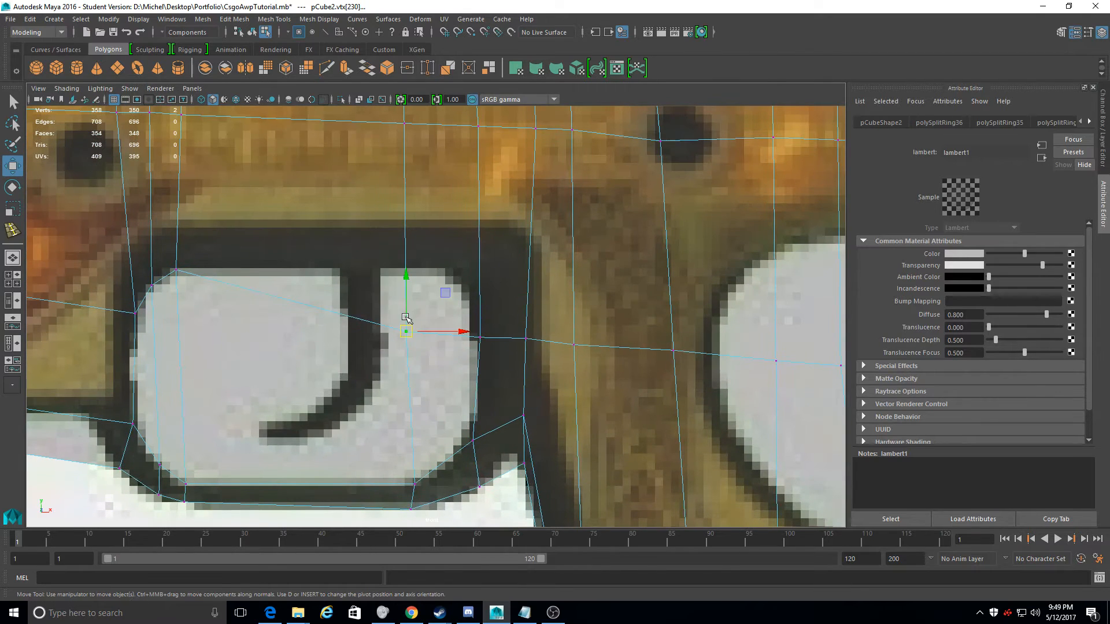
{"action": "left_click", "coordinate": [461, 285]}
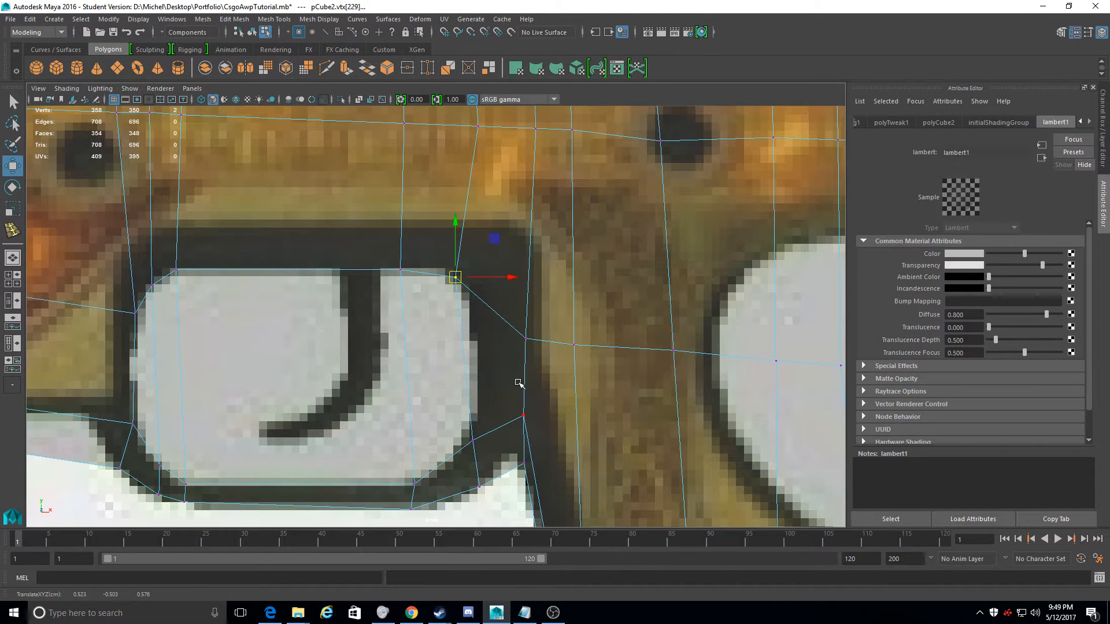
{"action": "left_click_drag", "start_coordinate": [545, 368], "coordinate": [513, 326]}
{"action": "left_click_drag", "start_coordinate": [526, 339], "coordinate": [535, 333]}
{"action": "left_click_drag", "start_coordinate": [550, 423], "coordinate": [514, 408]}
{"action": "left_click_drag", "start_coordinate": [524, 415], "coordinate": [541, 415]}
Insert a vertical edge loop close to the front end of the fore-end
{"action": "middle_click_drag", "start_coordinate": [548, 430], "coordinate": [578, 302], "text": "alt"}
{"action": "scroll", "coordinate": [556, 354], "scroll_direction": "down", "scroll_amount": 10}
{"action": "scroll", "coordinate": [309, 327], "scroll_direction": "up", "scroll_amount": 8}
{"action": "middle_click_drag", "start_coordinate": [301, 316], "coordinate": [469, 337], "text": "alt"}
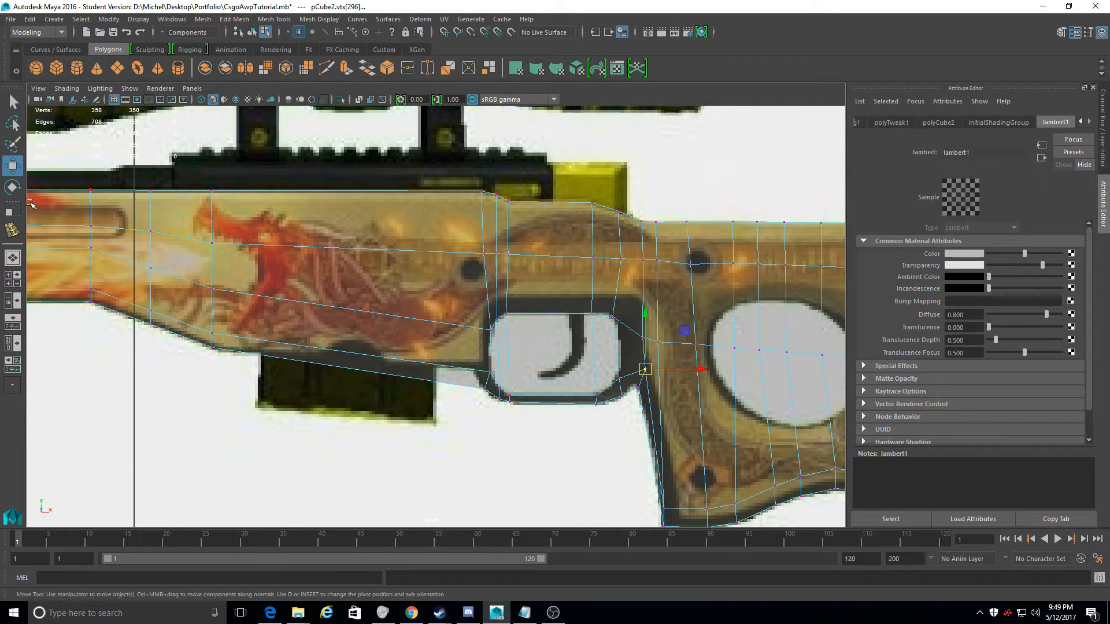
{"action": "left_click", "coordinate": [12, 230]}
{"action": "middle_click_drag", "start_coordinate": [311, 245], "coordinate": [902, 210], "text": "alt"}
{"action": "scroll", "coordinate": [674, 305], "scroll_direction": "up", "scroll_amount": 2}
{"action": "middle_click_drag", "start_coordinate": [87, 203], "coordinate": [277, 290], "text": "alt"}
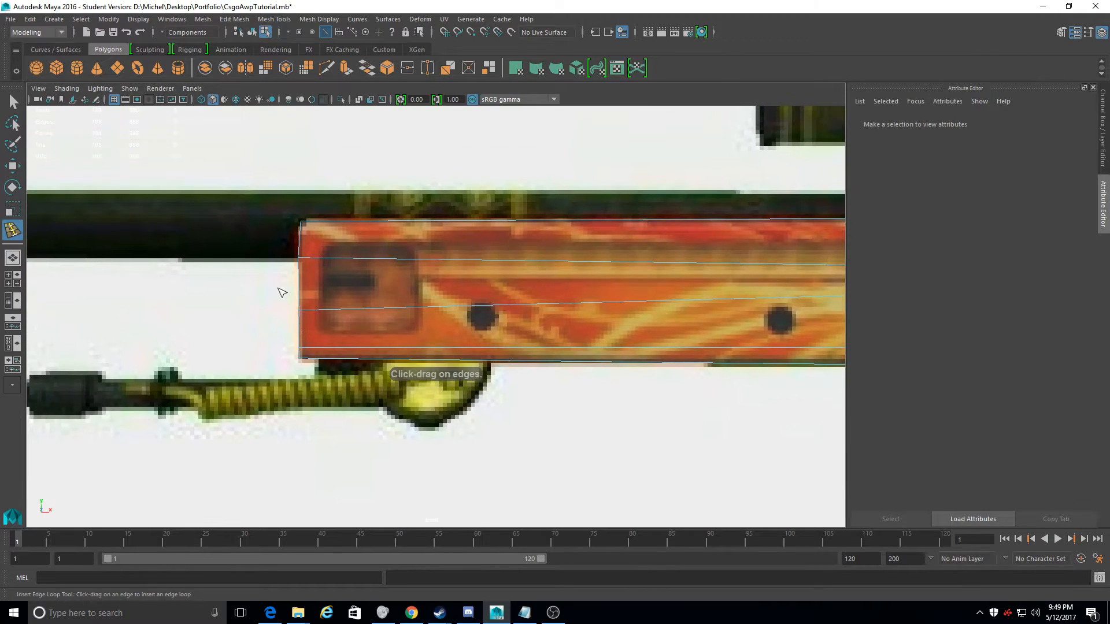
{"action": "scroll", "coordinate": [197, 313], "scroll_direction": "up", "scroll_amount": 2}
{"action": "middle_click_drag", "start_coordinate": [279, 205], "coordinate": [352, 247], "text": "alt"}
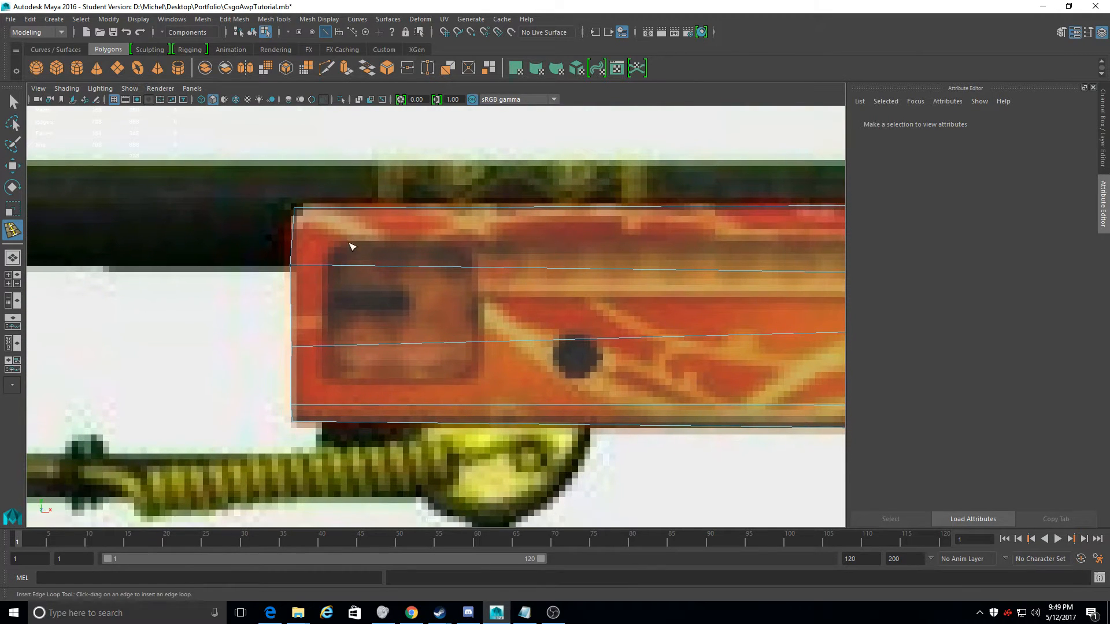
{"action": "left_click", "coordinate": [329, 211]}
Insert horizontal edge loops close to the top and bottom edges of the stock from the fore-end's front edge
{"action": "middle_click_drag", "start_coordinate": [669, 247], "coordinate": [676, 210], "text": "alt"}
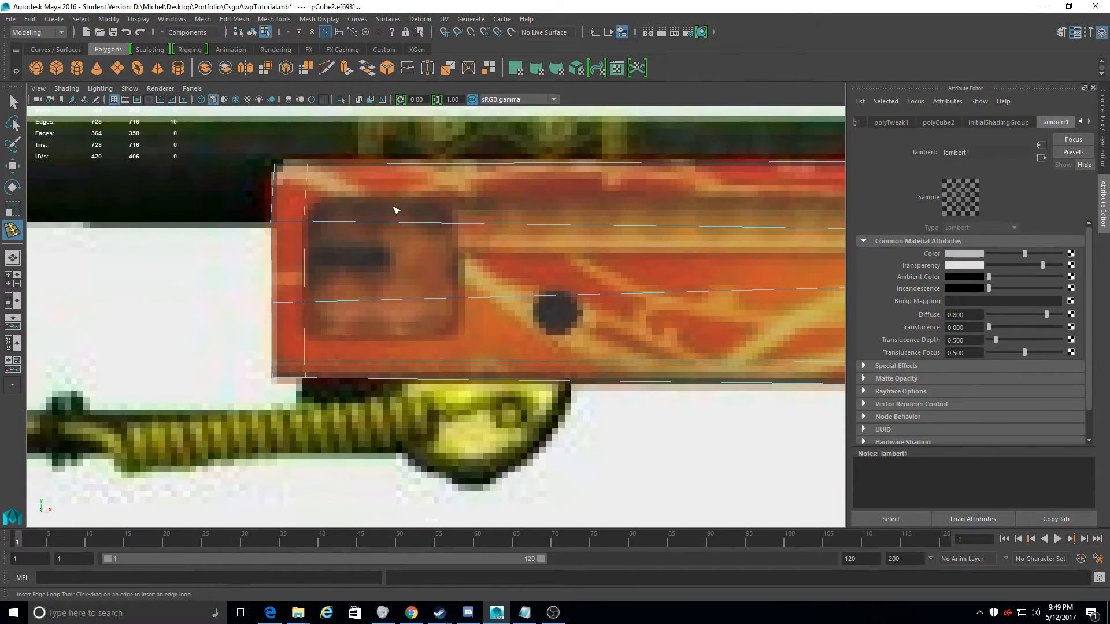
{"action": "left_click", "coordinate": [276, 193], "text": "alt"}
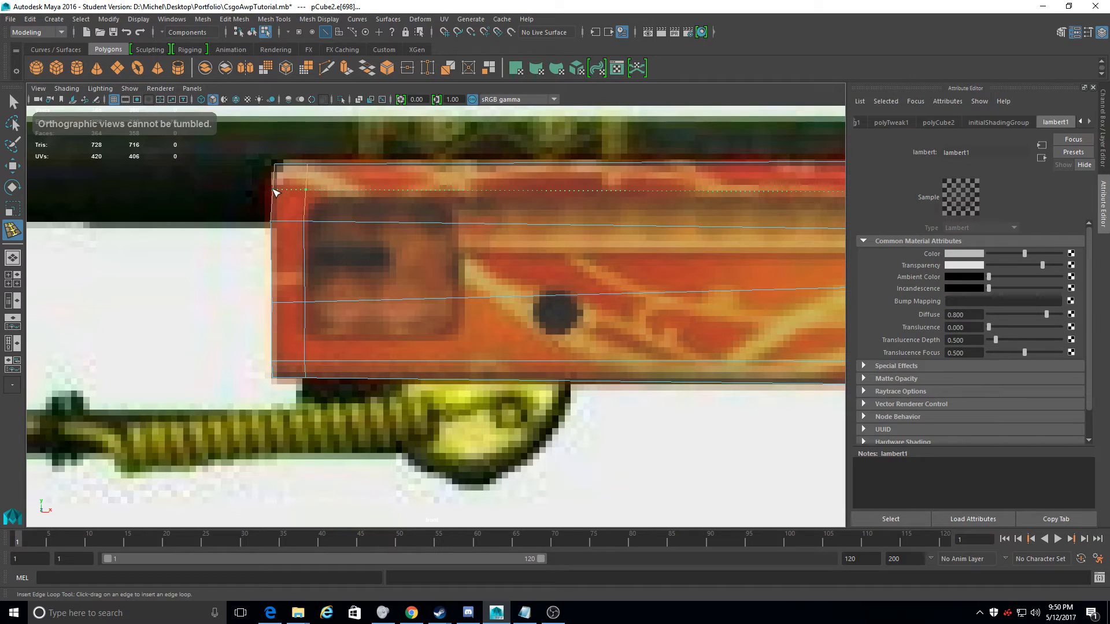
{"action": "left_click", "coordinate": [272, 188]}
{"action": "middle_click_drag", "start_coordinate": [548, 315], "coordinate": [528, 207], "text": "alt"}
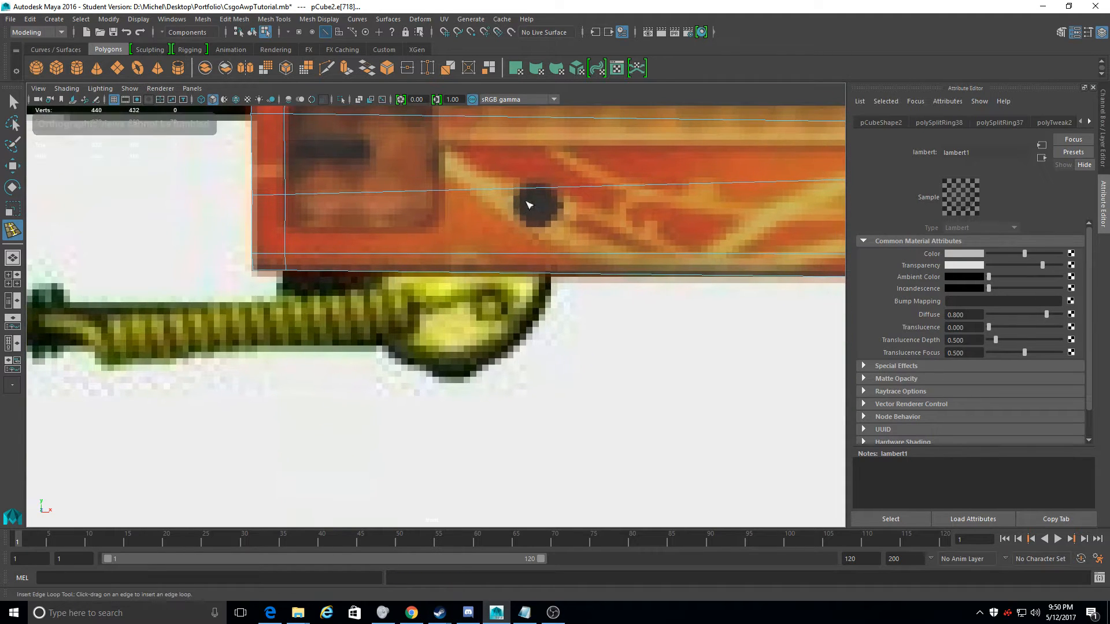
{"action": "left_click", "coordinate": [253, 263]}
Insert vertical edge loops along the underside around the magazine, its arched cut-out and the front of the trigger guard
{"action": "mouse_move", "coordinate": [362, 254]}
{"action": "middle_mouse_down", "text": "alt"}
{"action": "mouse_move", "coordinate": [634, 307]}
{"action": "mouse_move", "coordinate": [682, 372]}
{"action": "mouse_move", "coordinate": [166, 220]}
{"action": "middle_mouse_up", "text": "alt"}
{"action": "mouse_move", "coordinate": [630, 325]}
{"action": "middle_mouse_down", "text": "alt"}
{"action": "mouse_move", "coordinate": [258, 304]}
{"action": "mouse_move", "coordinate": [153, 314]}
{"action": "middle_mouse_up", "text": "alt"}
{"action": "mouse_move", "coordinate": [680, 312]}
{"action": "middle_mouse_down", "text": "alt"}
{"action": "mouse_move", "coordinate": [341, 293]}
{"action": "mouse_move", "coordinate": [302, 306]}
{"action": "middle_mouse_up", "text": "alt"}
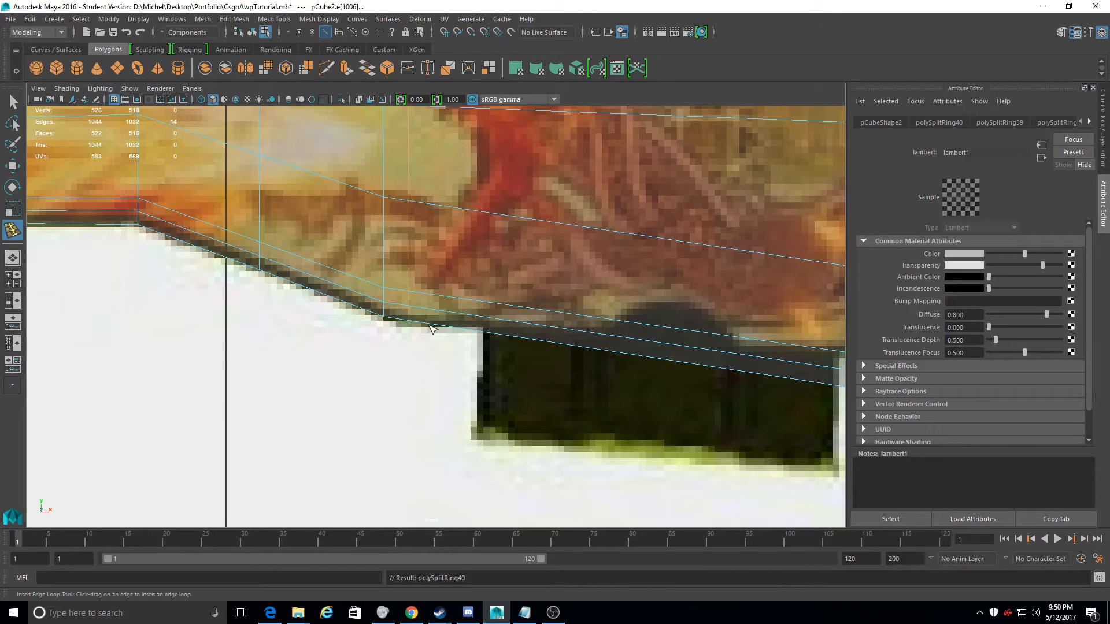
{"action": "middle_click_drag", "start_coordinate": [502, 336], "coordinate": [227, 368], "text": "alt"}
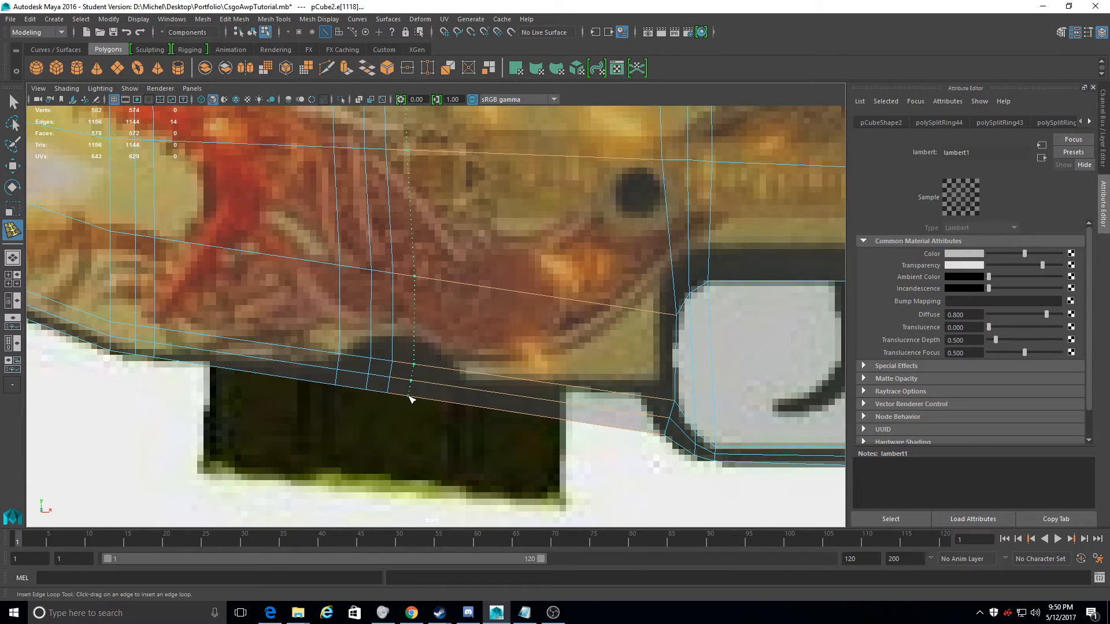
{"action": "left_click", "coordinate": [442, 404]}
{"action": "left_click", "coordinate": [464, 407]}
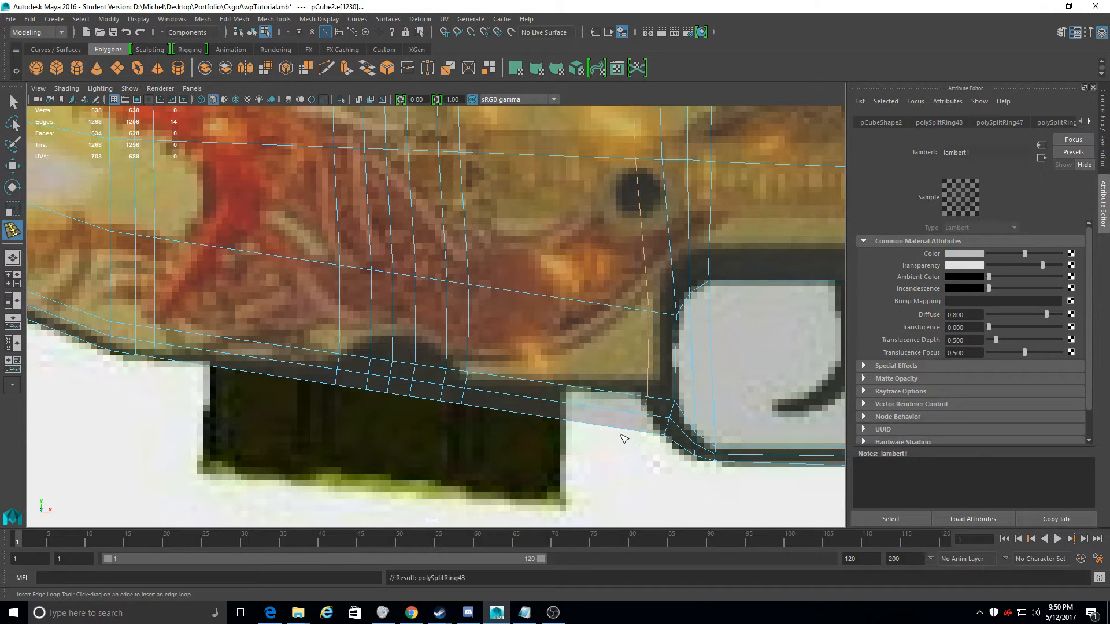
{"action": "left_click", "coordinate": [620, 432]}
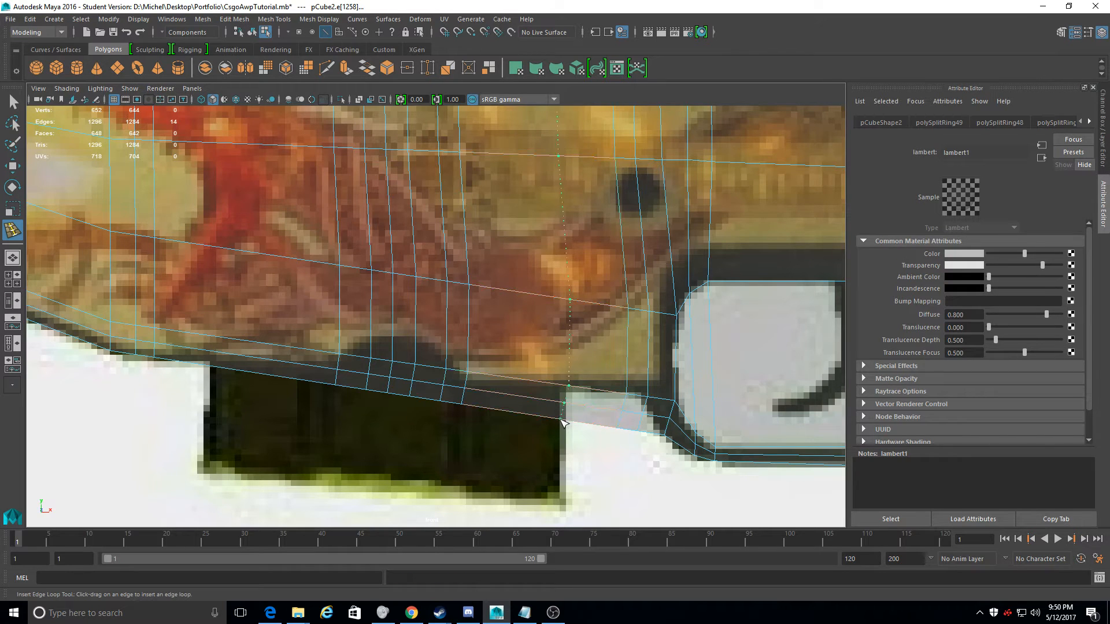
{"action": "left_click", "coordinate": [562, 424]}
Insert a vertical edge loop through the grip at the curve in its bottom edge
{"action": "scroll", "coordinate": [322, 421], "scroll_direction": "down", "scroll_amount": 10}
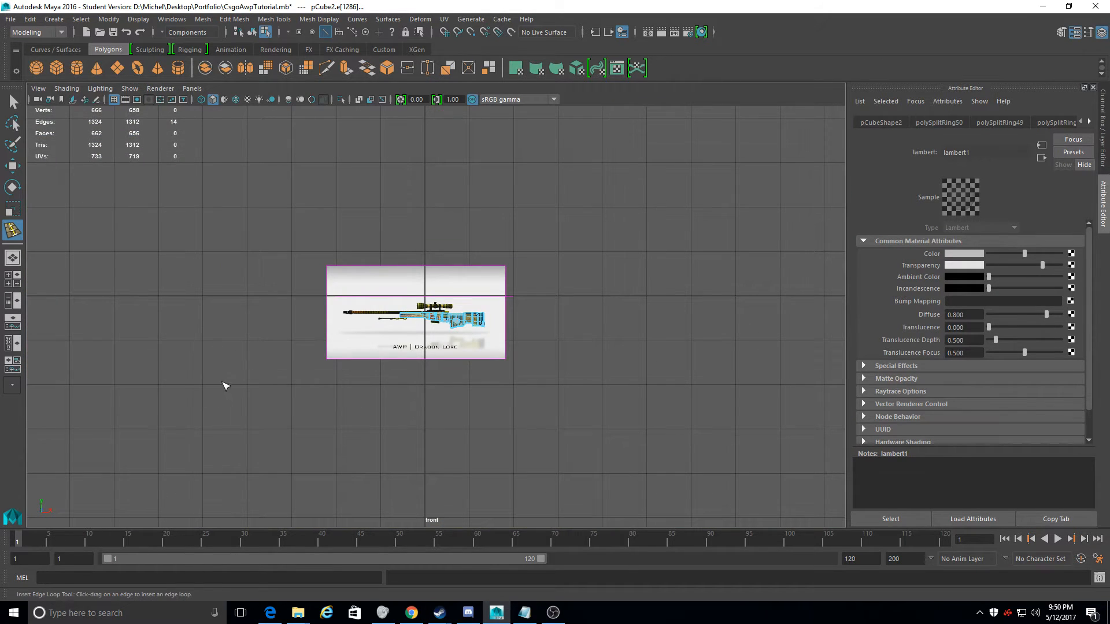
{"action": "scroll", "coordinate": [416, 406], "scroll_direction": "up", "scroll_amount": 10}
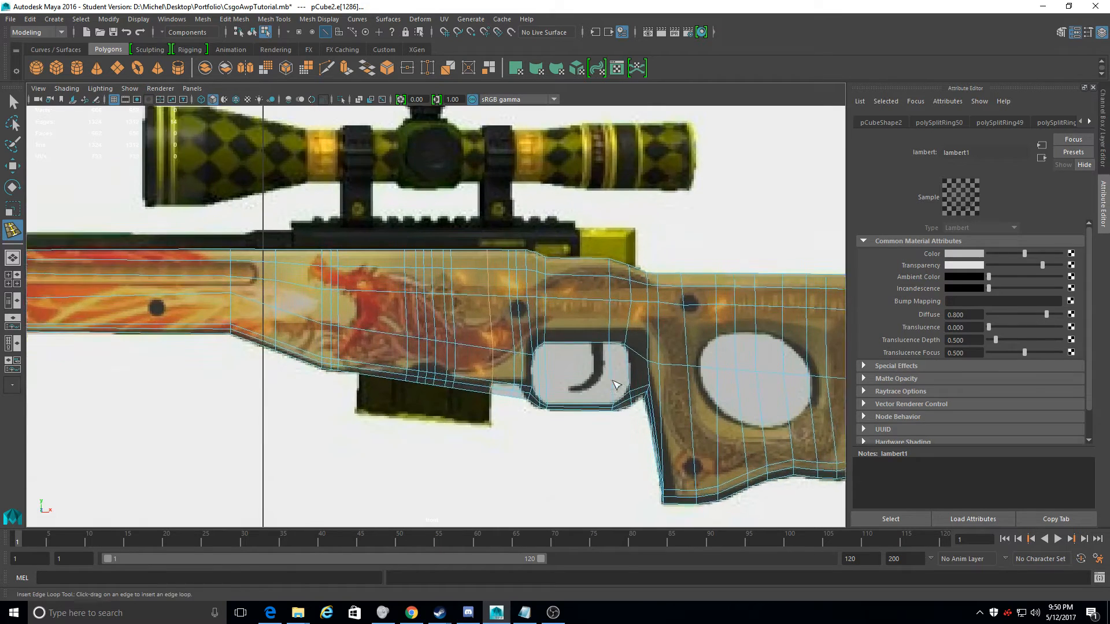
{"action": "middle_click_drag", "start_coordinate": [616, 385], "coordinate": [529, 319], "text": "alt"}
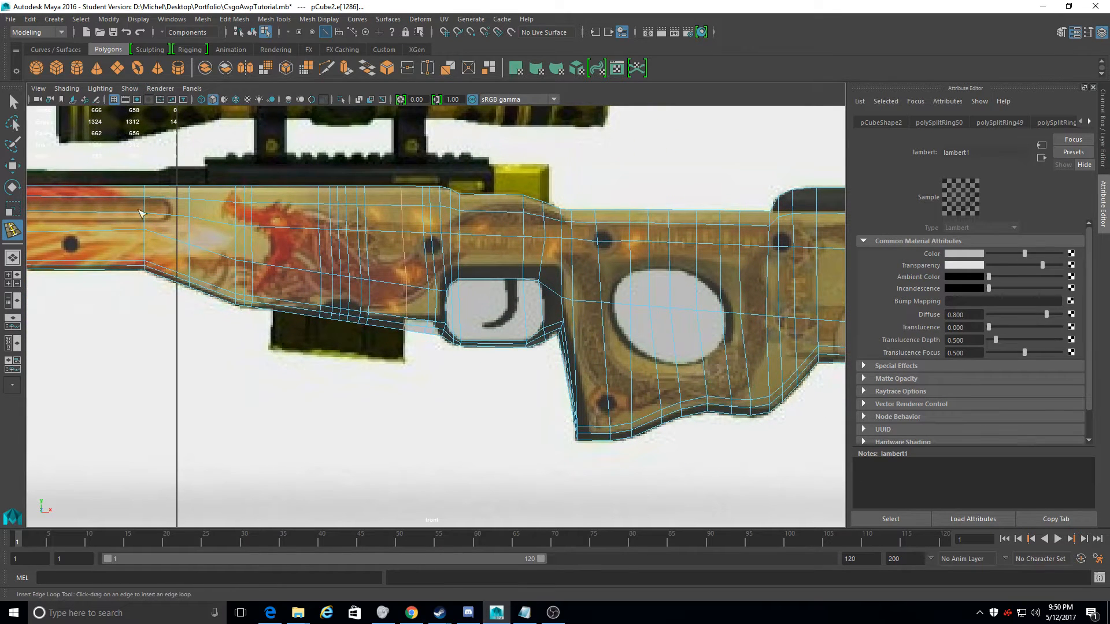
{"action": "middle_click_drag", "start_coordinate": [628, 253], "coordinate": [577, 210], "text": "alt"}
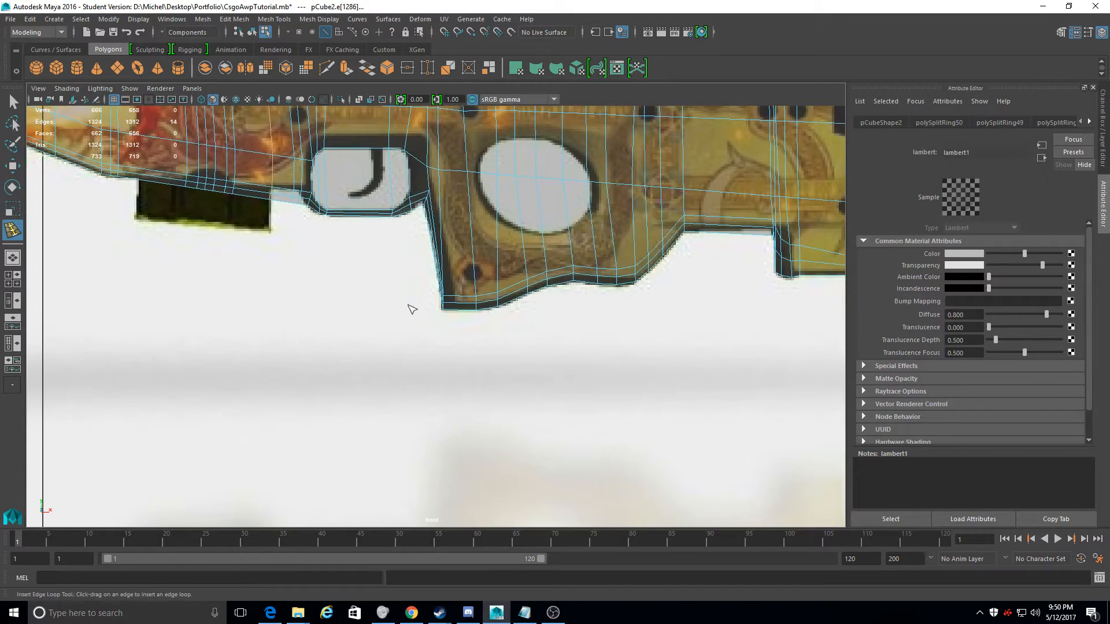
{"action": "scroll", "coordinate": [412, 310], "scroll_direction": "up", "scroll_amount": 3}
{"action": "middle_click_drag", "start_coordinate": [567, 280], "coordinate": [504, 295], "text": "alt"}
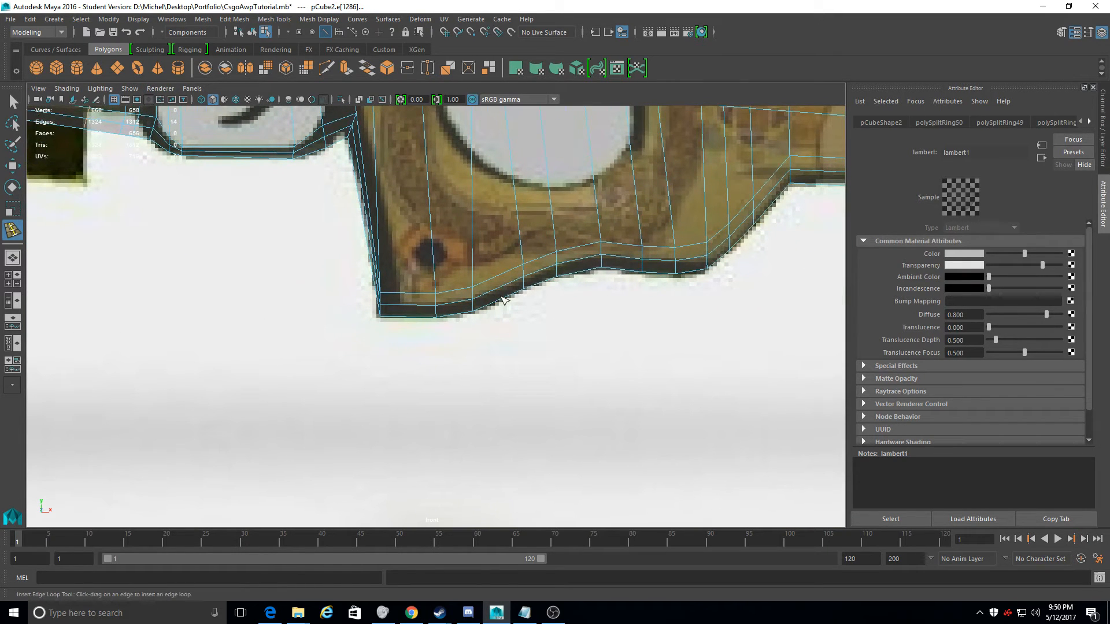
{"action": "left_click", "coordinate": [622, 271]}
Insert vertical edge loops near the butt pad's lower rear corner and at the cheek rest's front edge
{"action": "middle_click_drag", "start_coordinate": [705, 287], "coordinate": [318, 259], "text": "alt"}
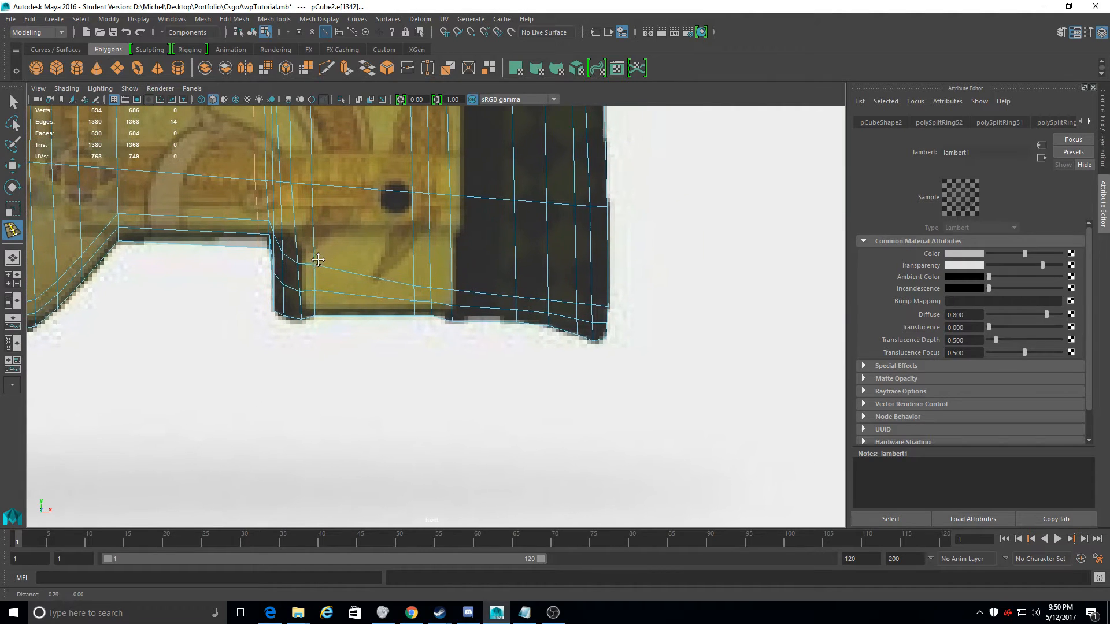
{"action": "left_click", "coordinate": [602, 339]}
{"action": "middle_click_drag", "start_coordinate": [627, 199], "coordinate": [638, 453], "text": "alt"}
{"action": "middle_click_drag", "start_coordinate": [446, 184], "coordinate": [723, 199], "text": "alt"}
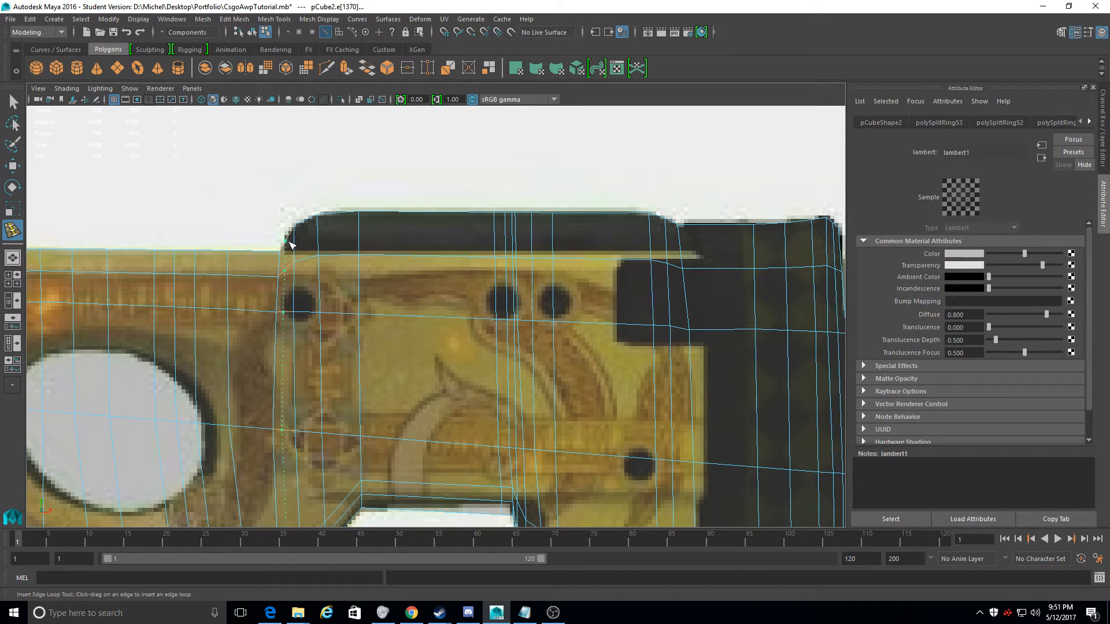
{"action": "middle_click_drag", "start_coordinate": [342, 357], "coordinate": [770, 222], "text": "alt"}
Insert a vertical edge loop close to the fore-end's front edge
{"action": "key", "text": "w"}
{"action": "middle_click_drag", "start_coordinate": [159, 301], "coordinate": [468, 305], "text": "alt"}
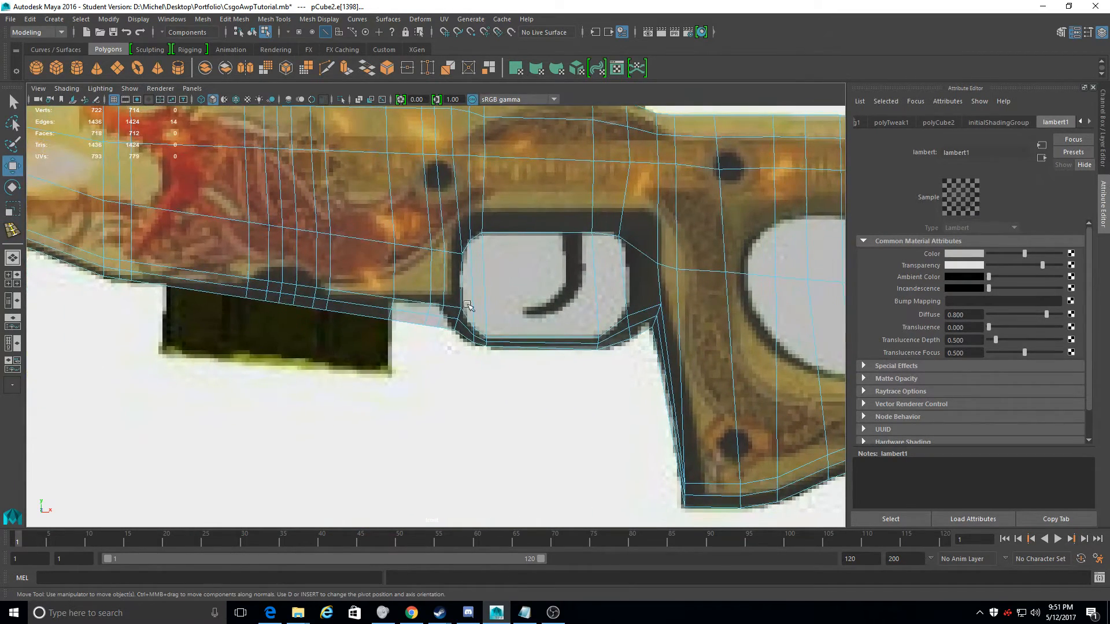
{"action": "scroll", "coordinate": [358, 340], "scroll_direction": "up", "scroll_amount": 2}
{"action": "middle_click_drag", "start_coordinate": [385, 341], "coordinate": [736, 322], "text": "alt"}
{"action": "middle_click_drag", "start_coordinate": [107, 227], "coordinate": [837, 347], "text": "alt"}
{"action": "middle_click_drag", "start_coordinate": [570, 326], "coordinate": [720, 384], "text": "alt"}
{"action": "scroll", "coordinate": [429, 274], "scroll_direction": "up", "scroll_amount": 1}
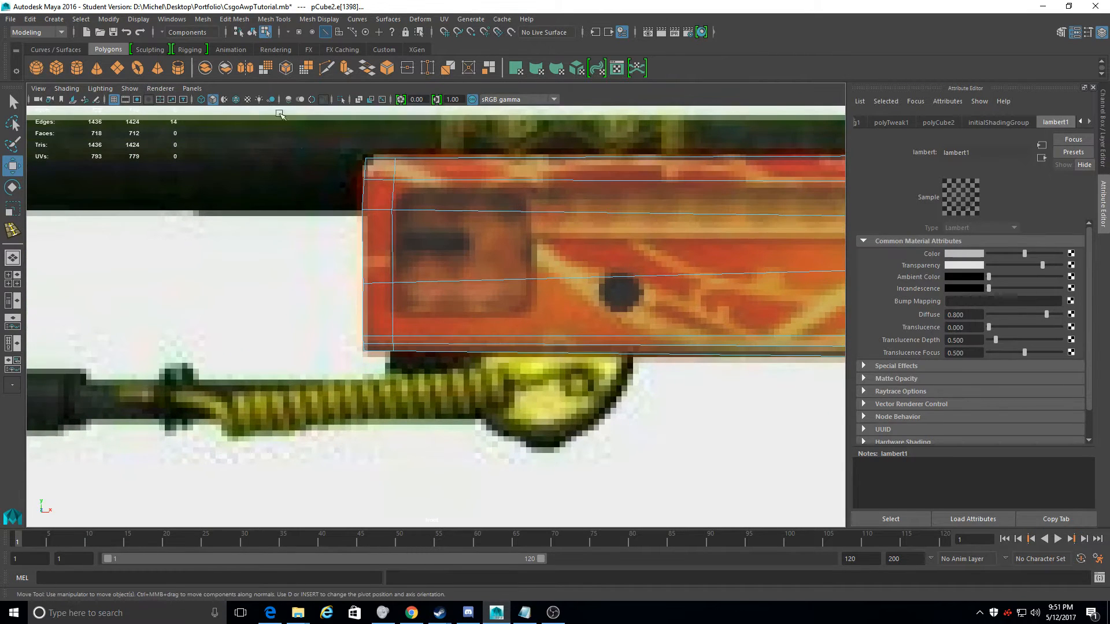
{"action": "left_click", "coordinate": [12, 229]}
{"action": "middle_click_drag", "start_coordinate": [369, 170], "coordinate": [426, 248], "text": "alt"}
{"action": "scroll", "coordinate": [427, 249], "scroll_direction": "up", "scroll_amount": 3}
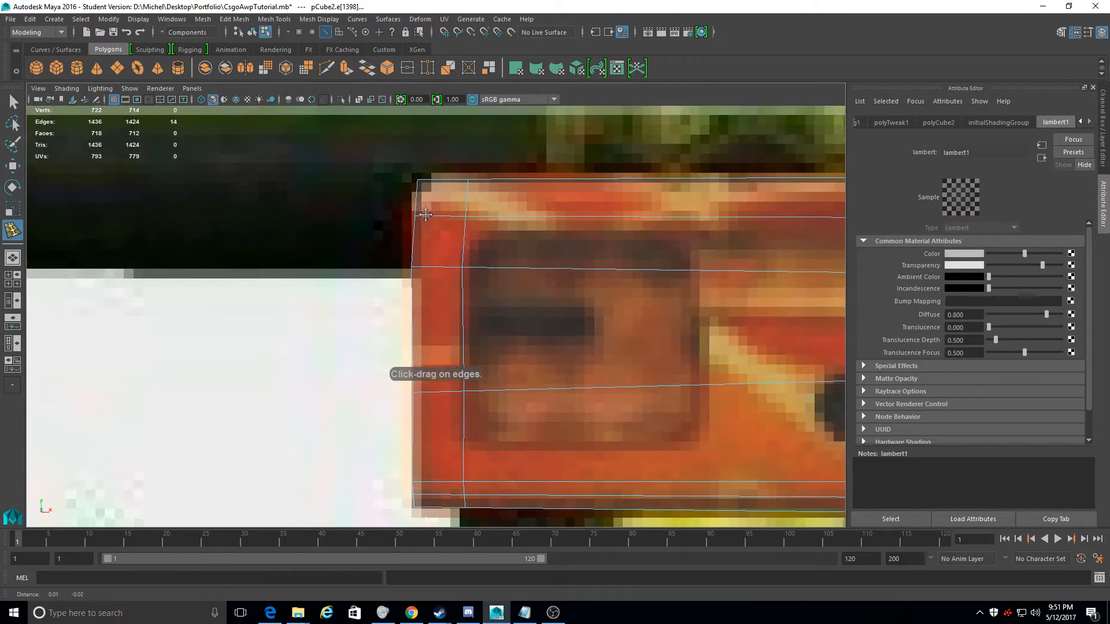
{"action": "left_click_drag", "start_coordinate": [435, 174], "coordinate": [435, 173]}
{"action": "middle_click_drag", "start_coordinate": [434, 173], "coordinate": [541, 138], "text": "alt"}
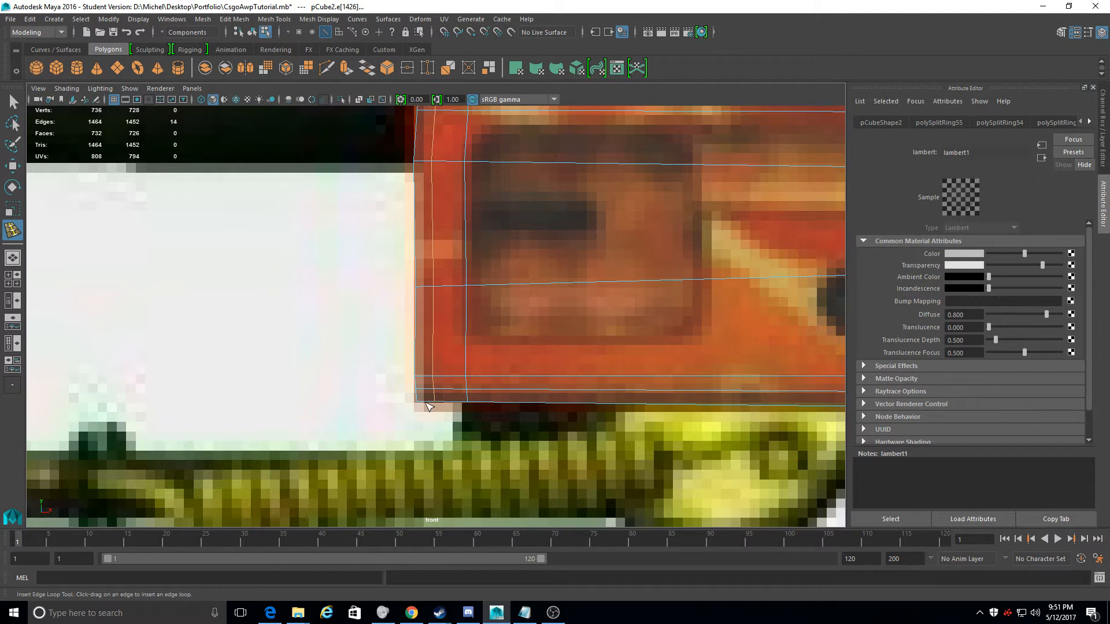
Move the vertices at the fore-end's lower front corner to round it off
{"action": "left_click", "coordinate": [10, 168]}
{"action": "middle_click_drag", "start_coordinate": [465, 330], "coordinate": [458, 305], "text": "alt"}
{"action": "right_click_drag", "start_coordinate": [458, 305], "coordinate": [411, 289]}
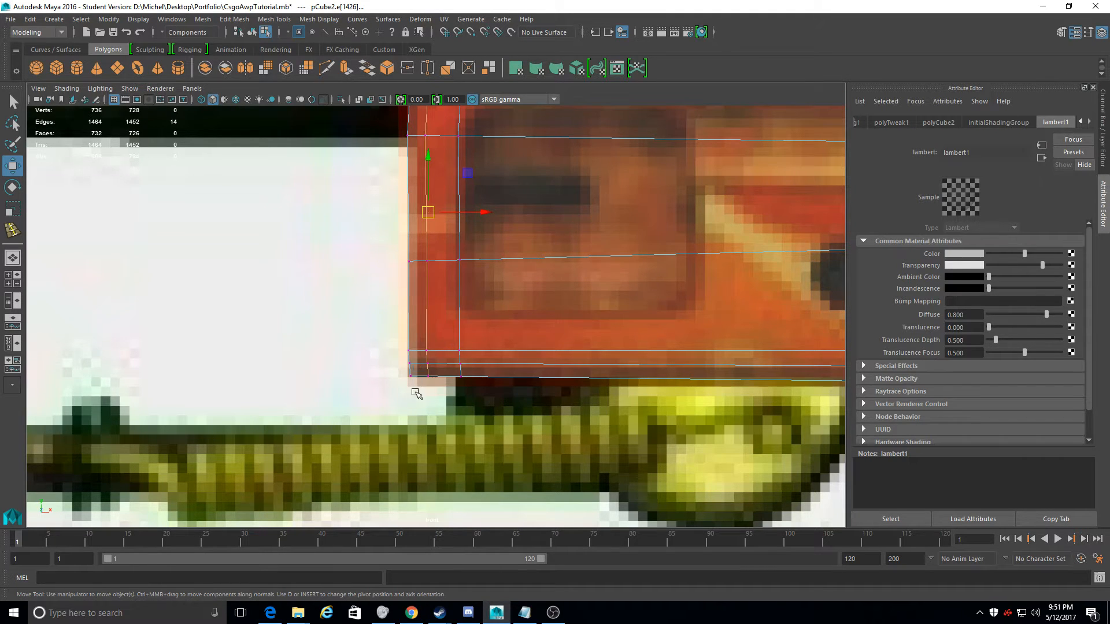
{"action": "scroll", "coordinate": [417, 384], "scroll_direction": "up", "scroll_amount": 6}
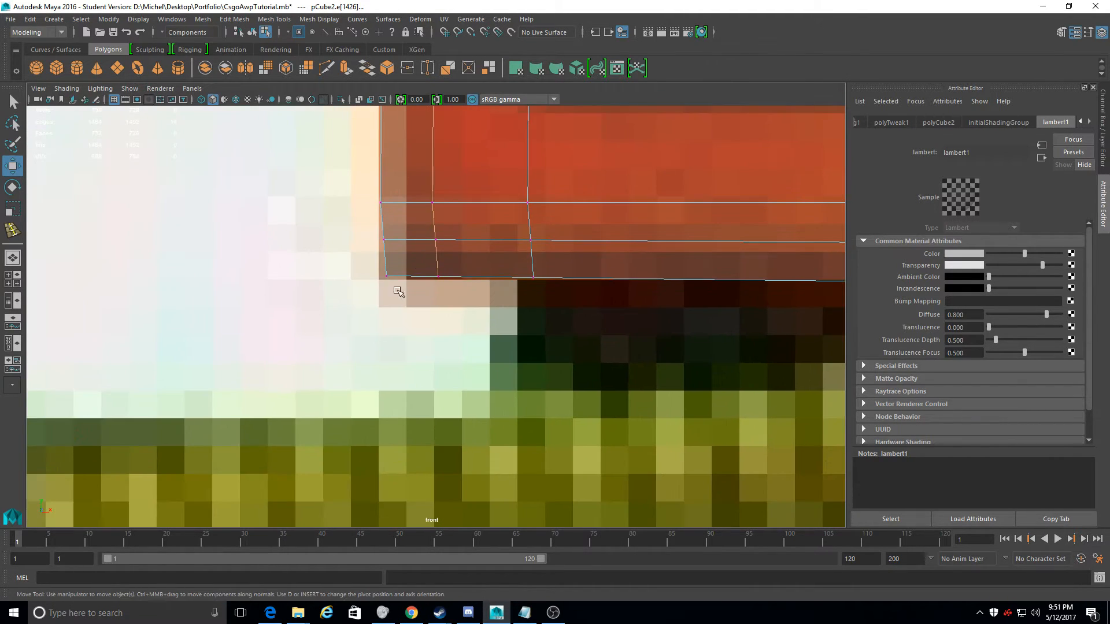
{"action": "scroll", "coordinate": [405, 279], "scroll_direction": "up", "scroll_amount": 2}
{"action": "left_click_drag", "start_coordinate": [410, 334], "coordinate": [419, 331]}
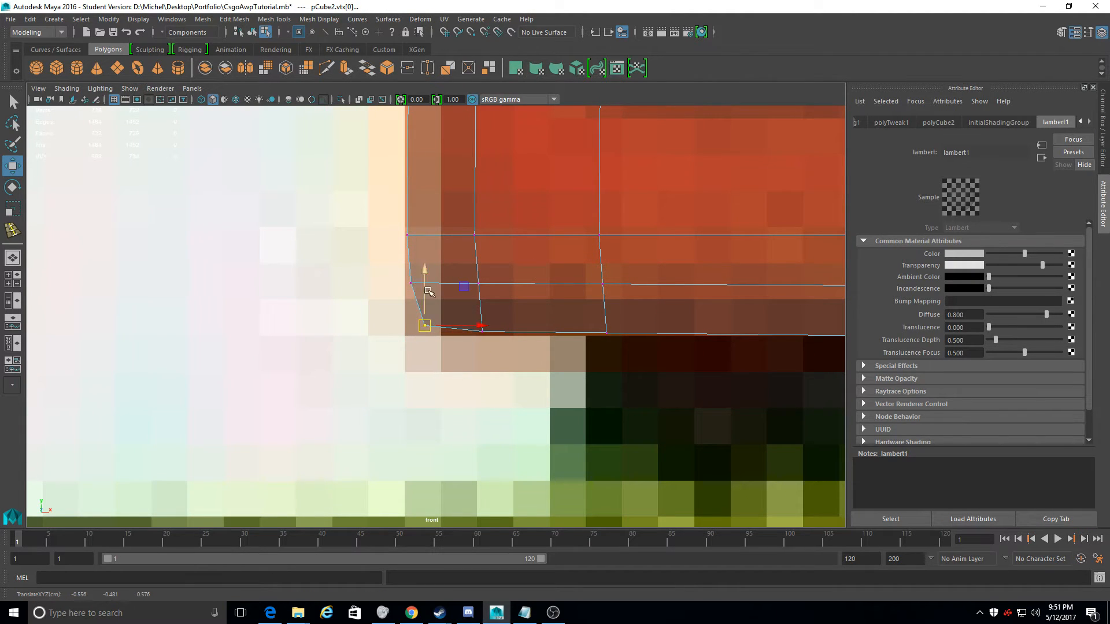
{"action": "left_click", "coordinate": [468, 281]}
{"action": "left_click_drag", "start_coordinate": [505, 349], "coordinate": [477, 331]}
Adjust the vertices up the fore-end's front edge and around its upper corner to match the reference outline
{"action": "middle_click_drag", "start_coordinate": [485, 221], "coordinate": [485, 497], "text": "alt"}
{"action": "left_click_drag", "start_coordinate": [429, 284], "coordinate": [401, 240]}
{"action": "left_click_drag", "start_coordinate": [410, 259], "coordinate": [404, 260]}
{"action": "middle_click_drag", "start_coordinate": [439, 173], "coordinate": [399, 509], "text": "alt"}
{"action": "left_click_drag", "start_coordinate": [372, 297], "coordinate": [361, 290]}
{"action": "left_click_drag", "start_coordinate": [347, 134], "coordinate": [422, 199]}
{"action": "left_click_drag", "start_coordinate": [381, 161], "coordinate": [380, 191]}
{"action": "left_click_drag", "start_coordinate": [429, 138], "coordinate": [444, 157]}
{"action": "middle_click_drag", "start_coordinate": [595, 525], "coordinate": [464, 411], "text": "alt"}
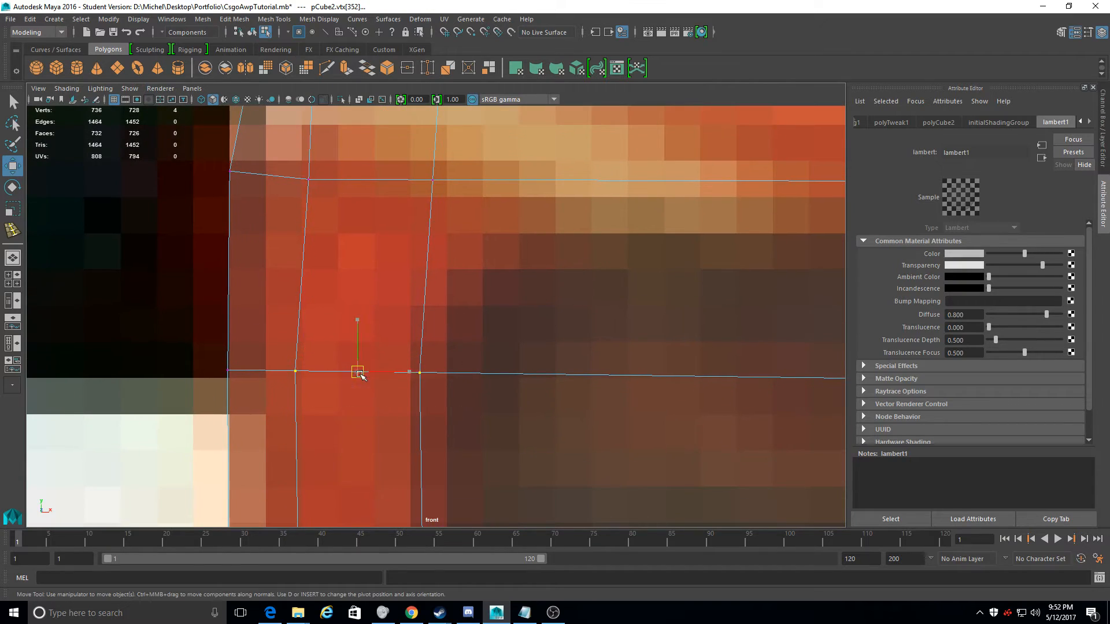
{"action": "left_click_drag", "start_coordinate": [359, 374], "coordinate": [362, 374]}
Nudge the vertex column at the underside bend ahead of the magazine onto the reference outline
{"action": "scroll", "coordinate": [354, 297], "scroll_direction": "down", "scroll_amount": 15}
{"action": "scroll", "coordinate": [370, 315], "scroll_direction": "up", "scroll_amount": 12}
{"action": "scroll", "coordinate": [381, 327], "scroll_direction": "down", "scroll_amount": 4}
{"action": "middle_click_drag", "start_coordinate": [440, 324], "coordinate": [234, 338], "text": "alt"}
{"action": "middle_click_drag", "start_coordinate": [809, 295], "coordinate": [1107, 109], "text": "alt"}
{"action": "middle_click_drag", "start_coordinate": [378, 235], "coordinate": [294, 335], "text": "alt"}
{"action": "middle_click_drag", "start_coordinate": [702, 337], "coordinate": [526, 228], "text": "alt"}
{"action": "left_click_drag", "start_coordinate": [585, 459], "coordinate": [563, 377]}
{"action": "left_click_drag", "start_coordinate": [581, 423], "coordinate": [579, 426]}
Raise the front three vertex columns above the magazine to follow the start of the arched cut-out
{"action": "scroll", "coordinate": [578, 426], "scroll_direction": "down", "scroll_amount": 4}
{"action": "middle_click_drag", "start_coordinate": [657, 472], "coordinate": [416, 411], "text": "alt"}
{"action": "left_click_drag", "start_coordinate": [483, 416], "coordinate": [457, 360]}
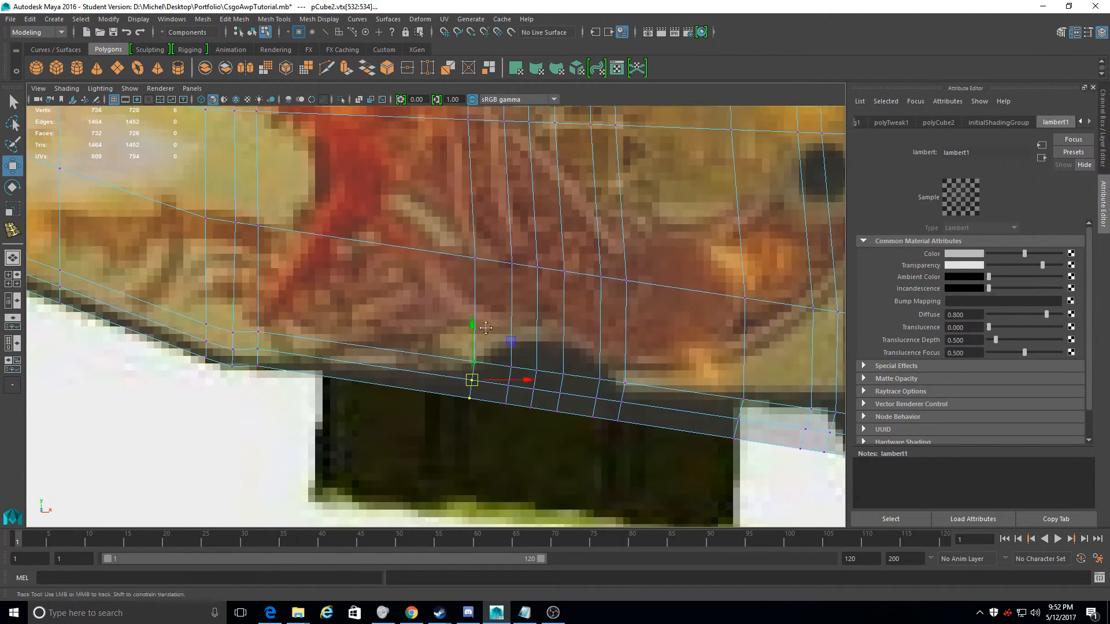
{"action": "middle_click_drag", "start_coordinate": [467, 379], "coordinate": [414, 320], "text": "alt"}
{"action": "scroll", "coordinate": [405, 324], "scroll_direction": "up", "scroll_amount": 7}
{"action": "left_click_drag", "start_coordinate": [371, 334], "coordinate": [374, 282]}
{"action": "left_click_drag", "start_coordinate": [453, 398], "coordinate": [408, 263]}
{"action": "left_click_drag", "start_coordinate": [440, 343], "coordinate": [430, 254]}
{"action": "left_click_drag", "start_coordinate": [491, 396], "coordinate": [471, 300]}
{"action": "left_click_drag", "start_coordinate": [485, 350], "coordinate": [492, 245]}
Raise the rear three vertex columns above the magazine to follow the arch, and fine-tune the front column
{"action": "left_click_drag", "start_coordinate": [561, 411], "coordinate": [522, 307]}
{"action": "left_click_drag", "start_coordinate": [536, 356], "coordinate": [537, 248]}
{"action": "left_click_drag", "start_coordinate": [611, 451], "coordinate": [592, 324]}
{"action": "left_click_drag", "start_coordinate": [603, 365], "coordinate": [587, 264]}
{"action": "left_click_drag", "start_coordinate": [700, 437], "coordinate": [629, 323]}
{"action": "left_click_drag", "start_coordinate": [650, 373], "coordinate": [645, 318]}
{"action": "middle_click_drag", "start_coordinate": [641, 321], "coordinate": [666, 327], "text": "alt"}
{"action": "left_click_drag", "start_coordinate": [369, 356], "coordinate": [414, 196]}
{"action": "left_click_drag", "start_coordinate": [398, 287], "coordinate": [395, 287]}
Fit the underside vertices between the magazine's arch and the trigger guard to the outline, and even out the vertices above them
{"action": "middle_click_drag", "start_coordinate": [425, 295], "coordinate": [520, 346], "text": "alt"}
{"action": "left_click_drag", "start_coordinate": [523, 341], "coordinate": [465, 228]}
{"action": "left_click_drag", "start_coordinate": [659, 399], "coordinate": [583, 290]}
{"action": "left_click_drag", "start_coordinate": [523, 323], "coordinate": [442, 211]}
{"action": "left_click_drag", "start_coordinate": [670, 315], "coordinate": [726, 426]}
{"action": "left_click_drag", "start_coordinate": [695, 365], "coordinate": [701, 288]}
{"action": "middle_click_drag", "start_coordinate": [679, 151], "coordinate": [668, 238], "text": "alt"}
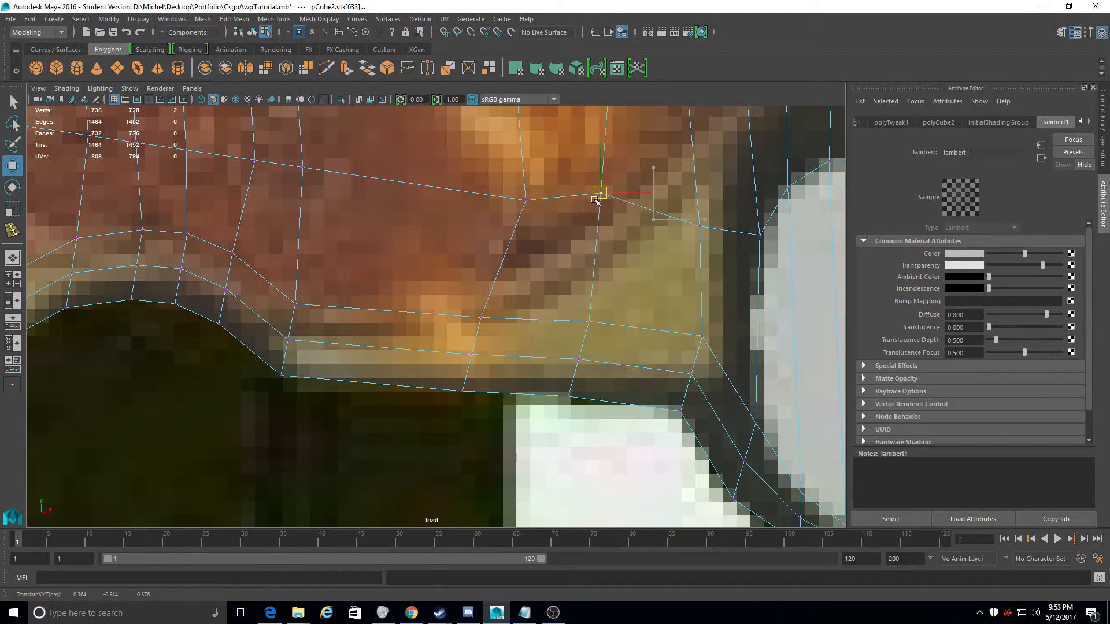
{"action": "left_click", "coordinate": [501, 195]}
{"action": "left_click_drag", "start_coordinate": [737, 267], "coordinate": [679, 213]}
Reposition the vertices at the trigger guard's rear corner where it meets the grip
{"action": "scroll", "coordinate": [635, 243], "scroll_direction": "down", "scroll_amount": 6}
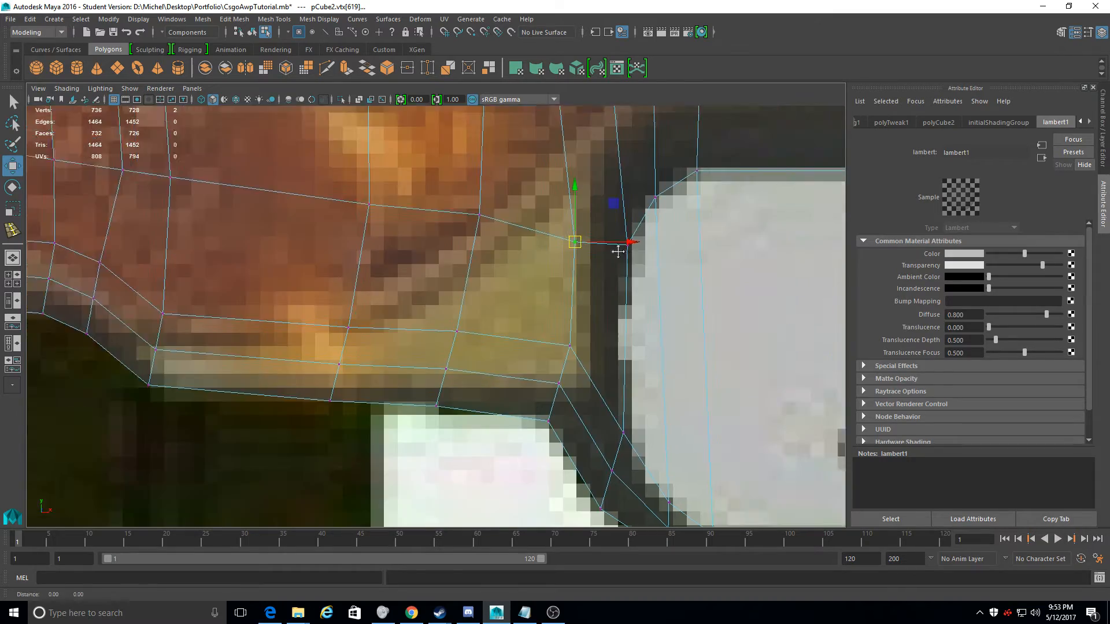
{"action": "middle_click_drag", "start_coordinate": [344, 209], "coordinate": [226, 216], "text": "alt"}
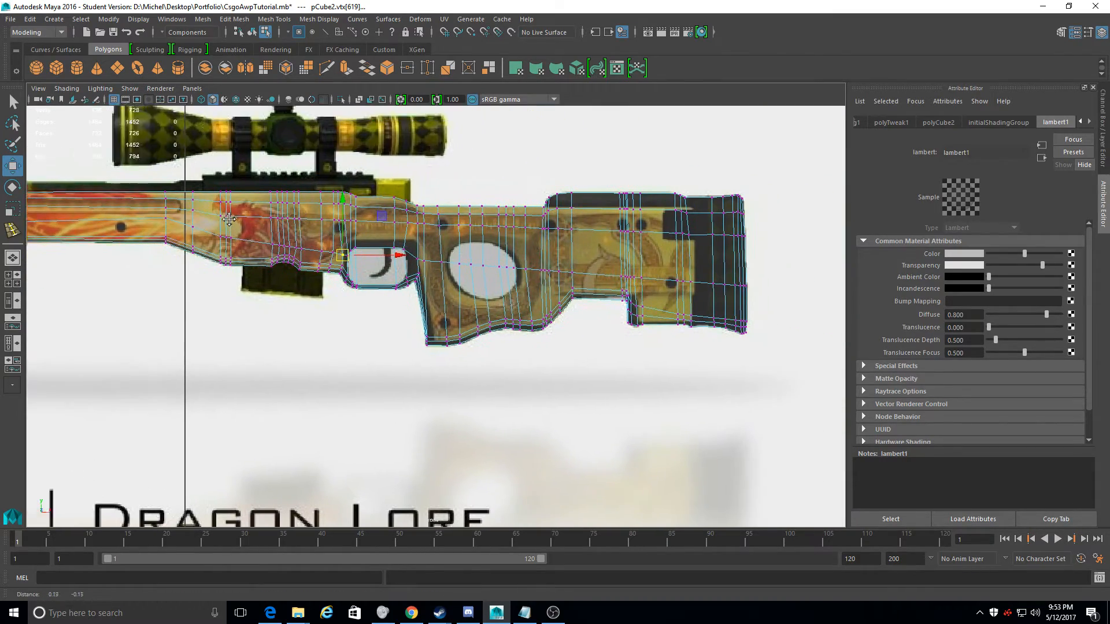
{"action": "scroll", "coordinate": [327, 308], "scroll_direction": "up", "scroll_amount": 8}
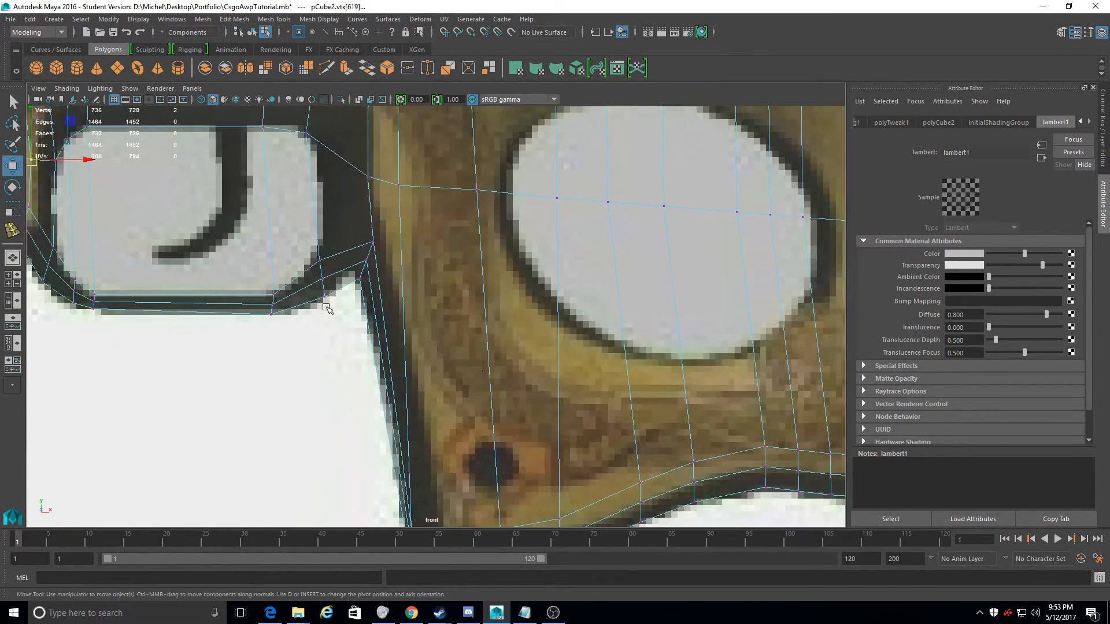
{"action": "scroll", "coordinate": [327, 308], "scroll_direction": "up", "scroll_amount": 1}
{"action": "middle_click_drag", "start_coordinate": [328, 307], "coordinate": [441, 305], "text": "alt"}
{"action": "left_click_drag", "start_coordinate": [505, 304], "coordinate": [463, 230]}
{"action": "left_click_drag", "start_coordinate": [467, 224], "coordinate": [472, 223]}
{"action": "middle_click_drag", "start_coordinate": [525, 251], "coordinate": [526, 195], "text": "alt"}
Insert two edge loops across the grip's front edge, one partway down and one near its lower corner
{"action": "key", "text": "y"}
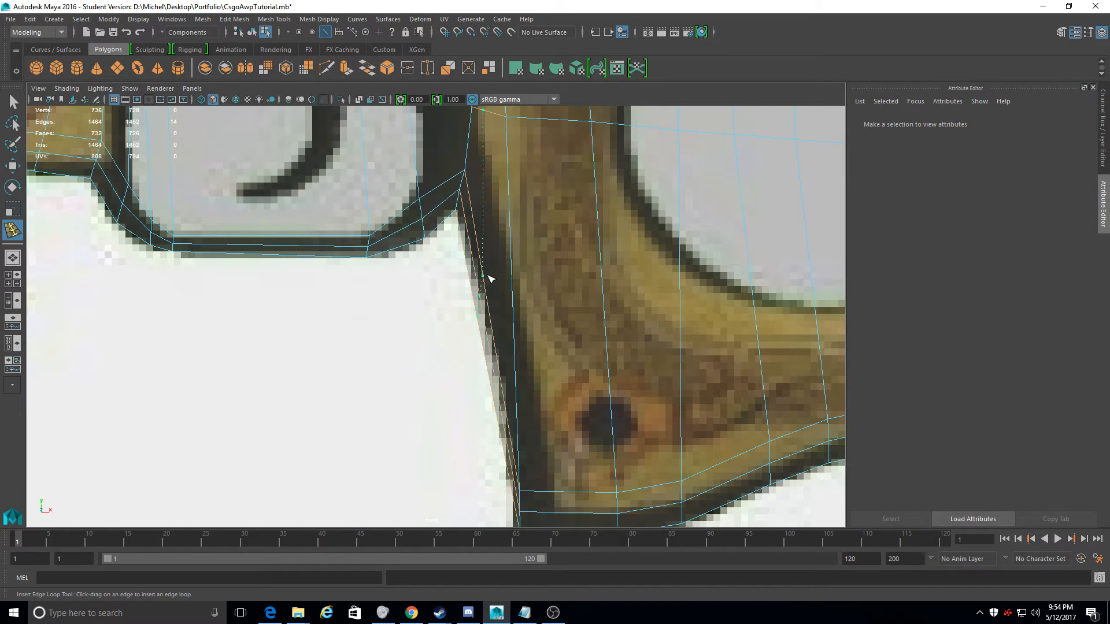
{"action": "left_click", "coordinate": [483, 281]}
{"action": "middle_click_drag", "start_coordinate": [490, 280], "coordinate": [404, 114], "text": "alt"}
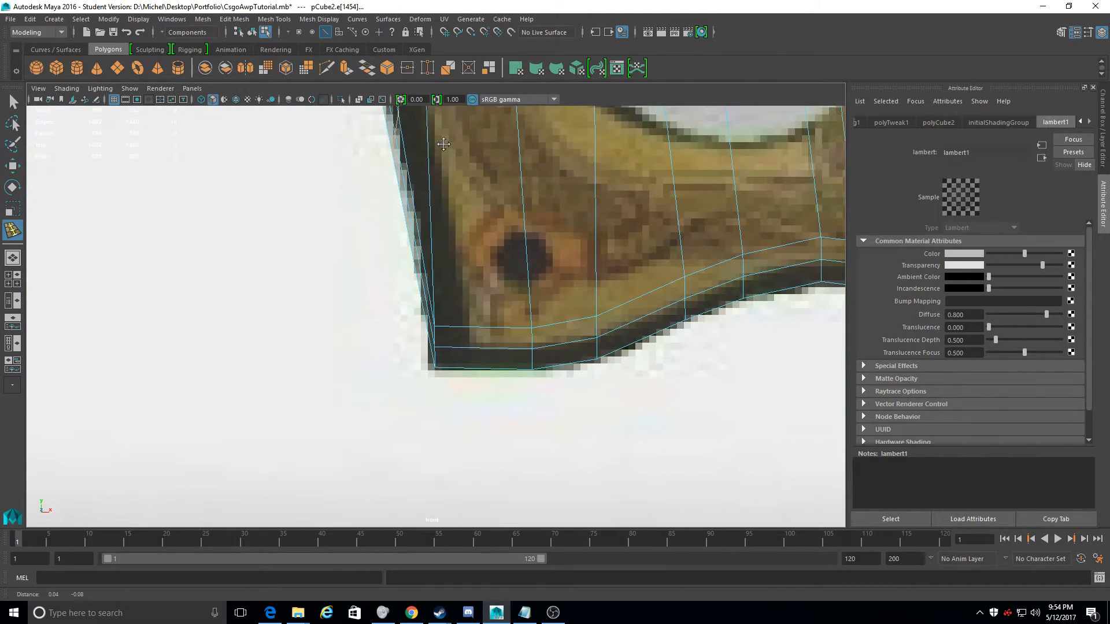
{"action": "left_click", "coordinate": [427, 325]}
{"action": "middle_click_drag", "start_coordinate": [427, 324], "coordinate": [448, 270], "text": "alt"}
Insert vertical edge loops on the sloped edge behind the grip and across the flat top of the underside recess
{"action": "scroll", "coordinate": [432, 184], "scroll_direction": "down", "scroll_amount": 3}
{"action": "scroll", "coordinate": [422, 343], "scroll_direction": "up", "scroll_amount": 4}
{"action": "scroll", "coordinate": [53, 299], "scroll_direction": "down", "scroll_amount": 2}
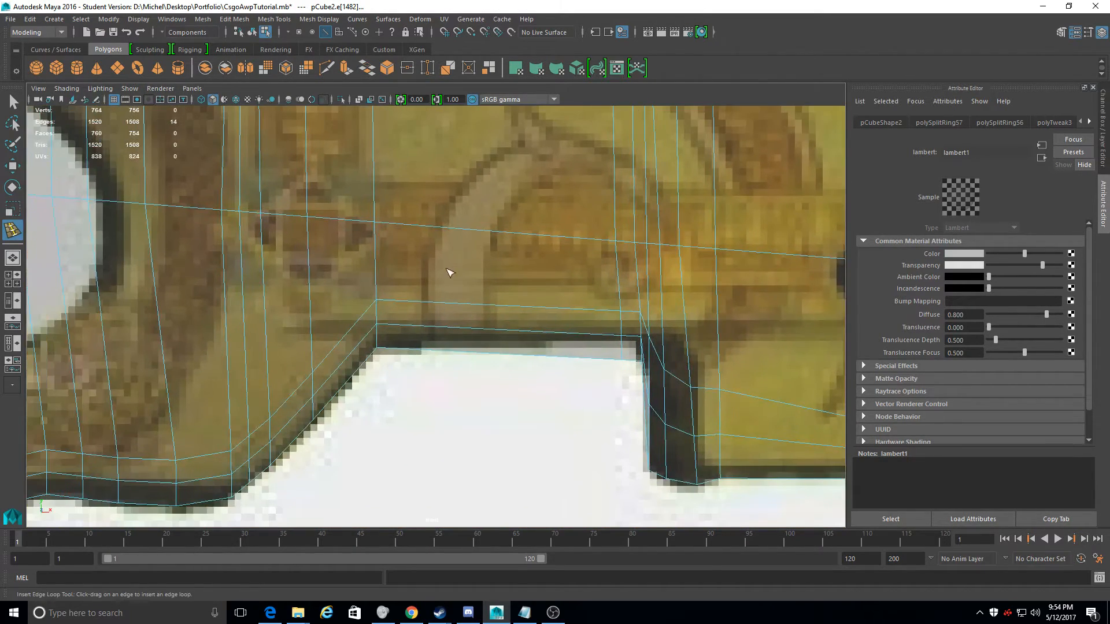
{"action": "scroll", "coordinate": [454, 222], "scroll_direction": "up", "scroll_amount": 3}
{"action": "middle_click_drag", "start_coordinate": [455, 222], "coordinate": [473, 181], "text": "alt"}
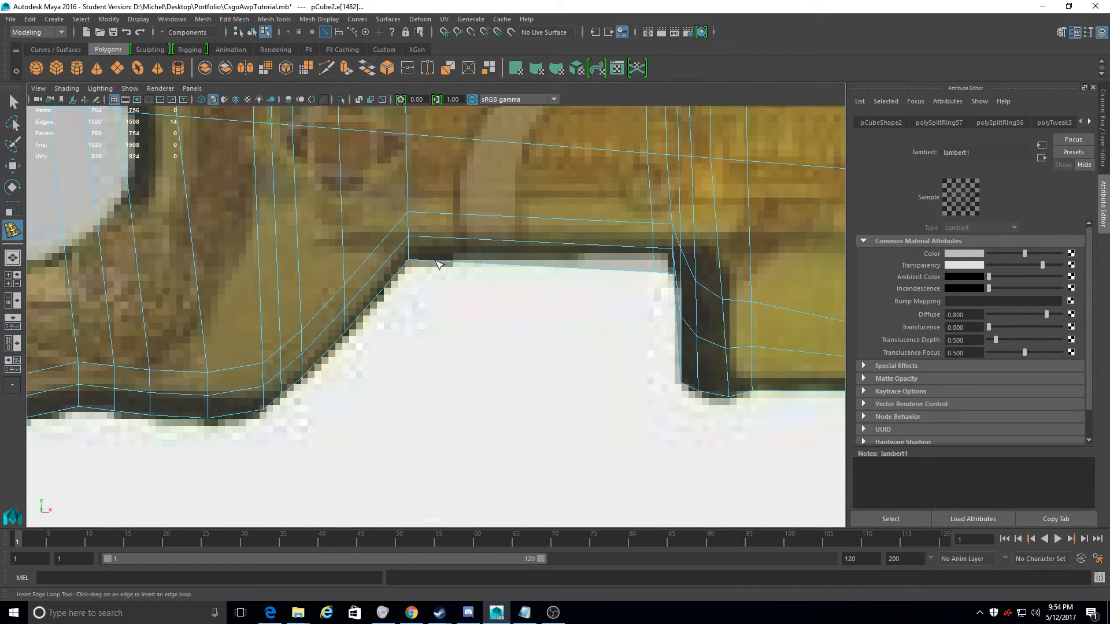
{"action": "left_click_drag", "start_coordinate": [368, 292], "coordinate": [382, 300], "text": "alt"}
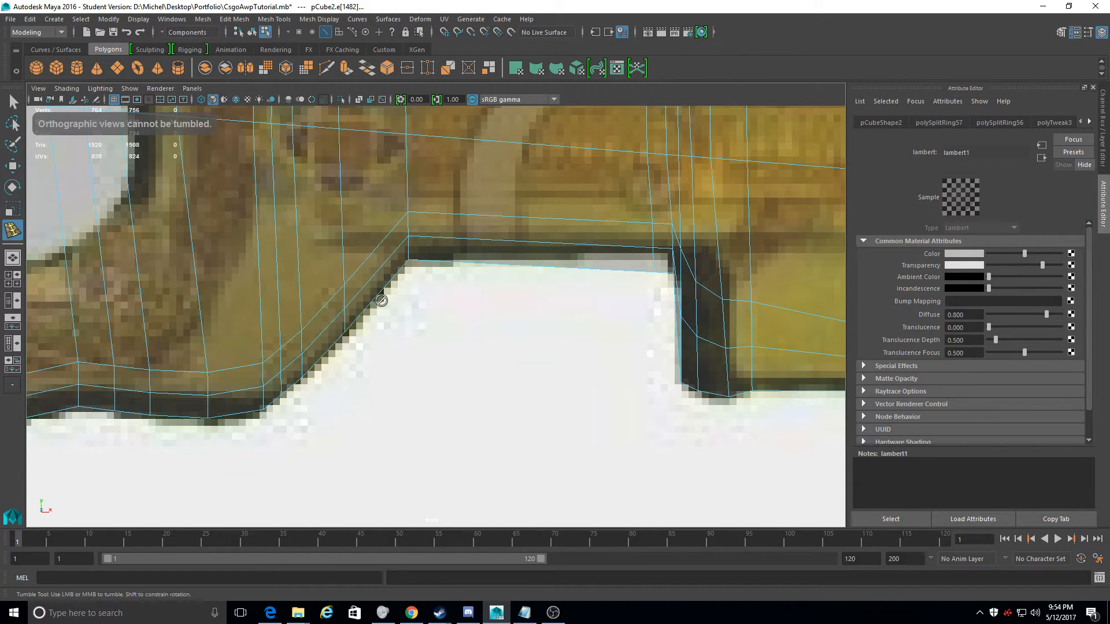
{"action": "left_click", "coordinate": [380, 295]}
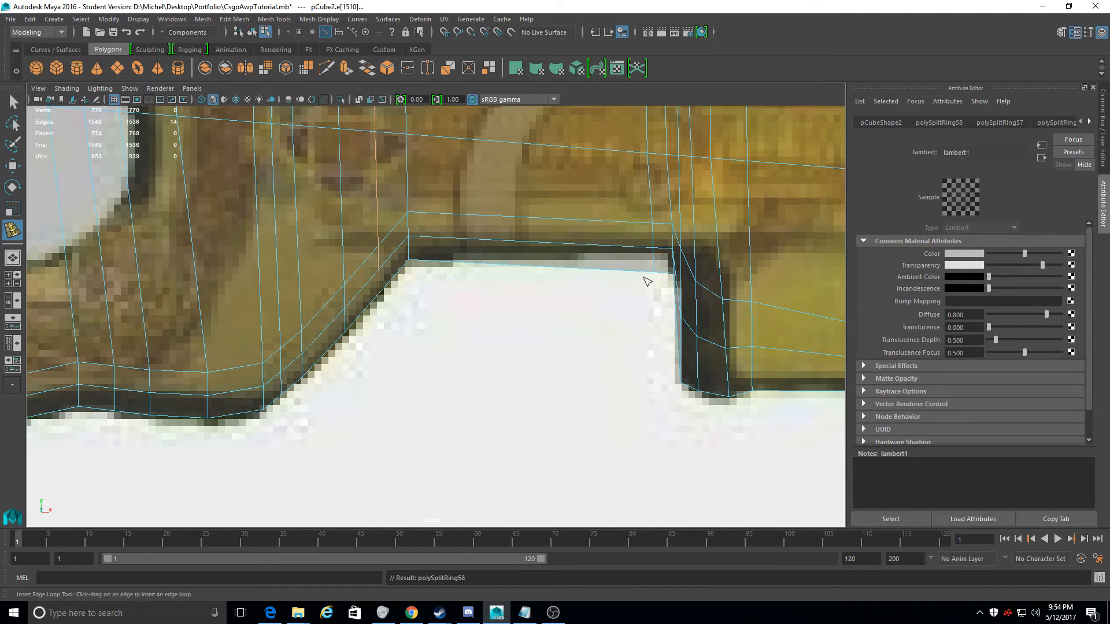
{"action": "left_click", "coordinate": [518, 271]}
{"action": "middle_click_drag", "start_coordinate": [520, 268], "coordinate": [534, 290], "text": "alt"}
Move the vertex column on the trigger guard's lower rear bend forward and down to follow the curve
{"action": "scroll", "coordinate": [492, 291], "scroll_direction": "down", "scroll_amount": 12}
{"action": "scroll", "coordinate": [483, 327], "scroll_direction": "up", "scroll_amount": 8}
{"action": "middle_click_drag", "start_coordinate": [383, 266], "coordinate": [936, 224], "text": "alt"}
{"action": "left_click", "coordinate": [16, 167]}
{"action": "middle_click_drag", "start_coordinate": [599, 165], "coordinate": [387, 214], "text": "alt"}
{"action": "scroll", "coordinate": [386, 213], "scroll_direction": "up", "scroll_amount": 6}
{"action": "middle_click_drag", "start_coordinate": [458, 193], "coordinate": [461, 230], "text": "alt"}
{"action": "scroll", "coordinate": [404, 313], "scroll_direction": "up", "scroll_amount": 3}
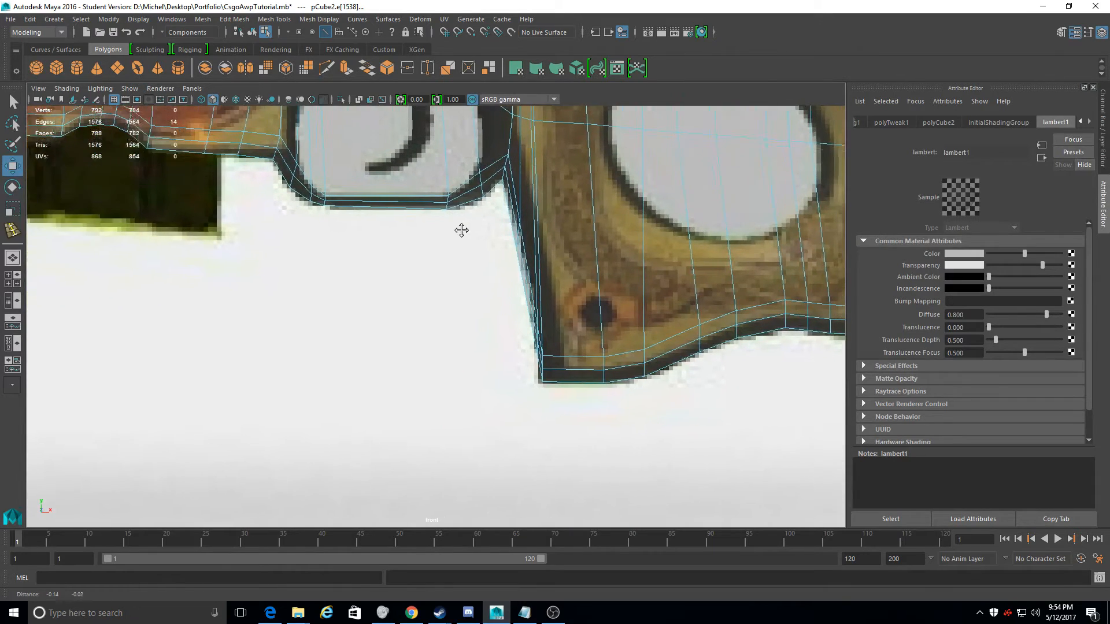
{"action": "scroll", "coordinate": [461, 230], "scroll_direction": "up", "scroll_amount": 8}
{"action": "middle_click_drag", "start_coordinate": [459, 280], "coordinate": [359, 300], "text": "alt"}
{"action": "left_click_drag", "start_coordinate": [318, 148], "coordinate": [317, 146]}
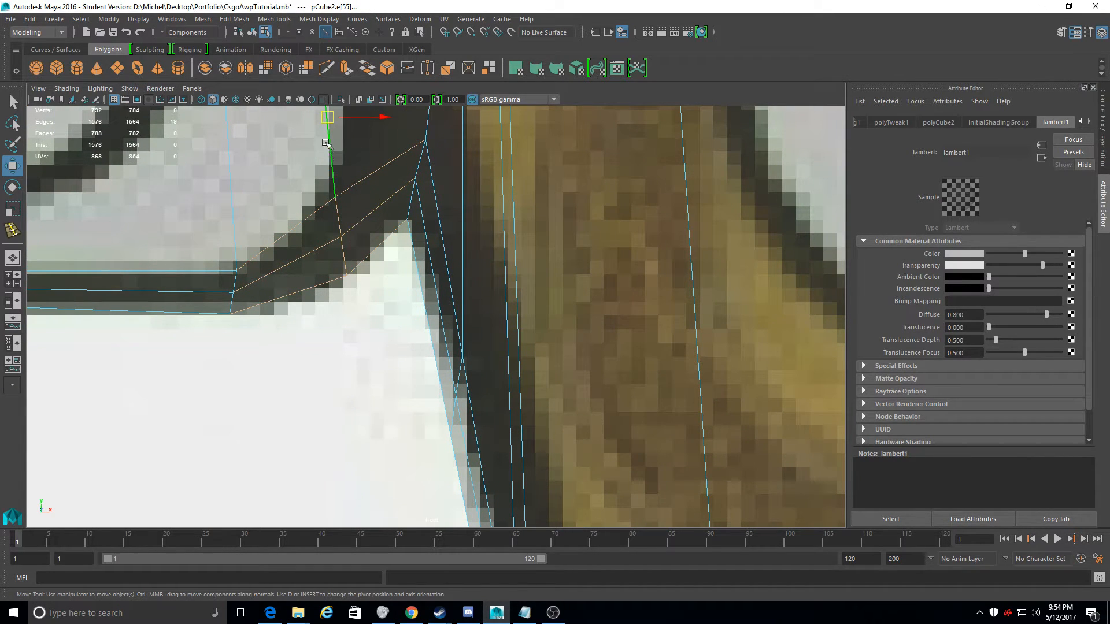
{"action": "right_click_drag", "start_coordinate": [328, 229], "coordinate": [324, 242]}
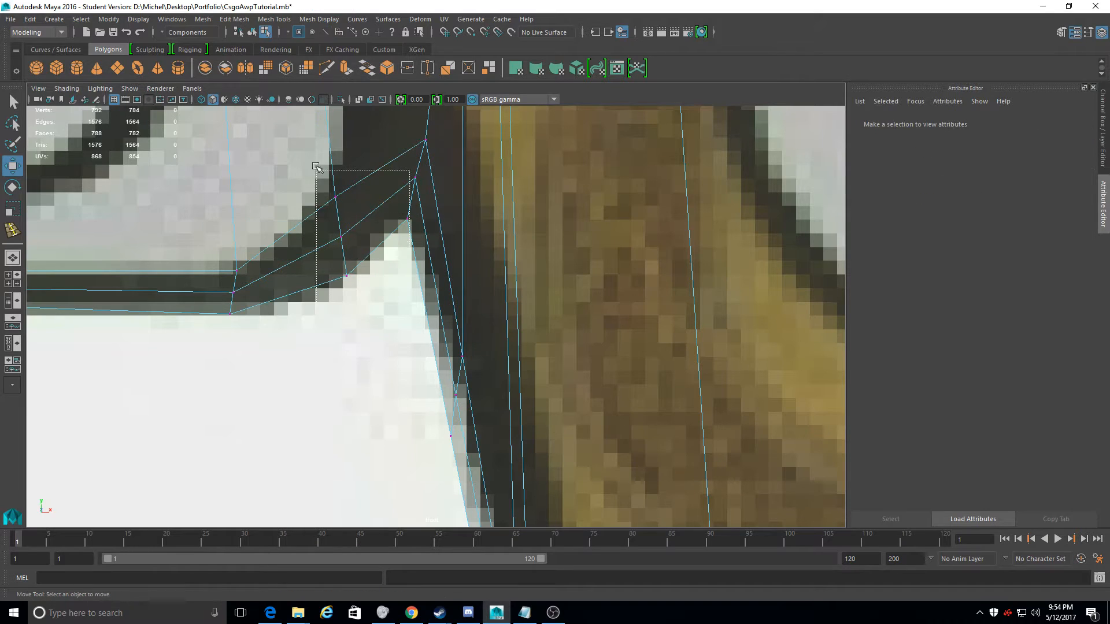
{"action": "left_click_drag", "start_coordinate": [318, 180], "coordinate": [319, 180]}
{"action": "left_click_drag", "start_coordinate": [385, 308], "coordinate": [322, 170]}
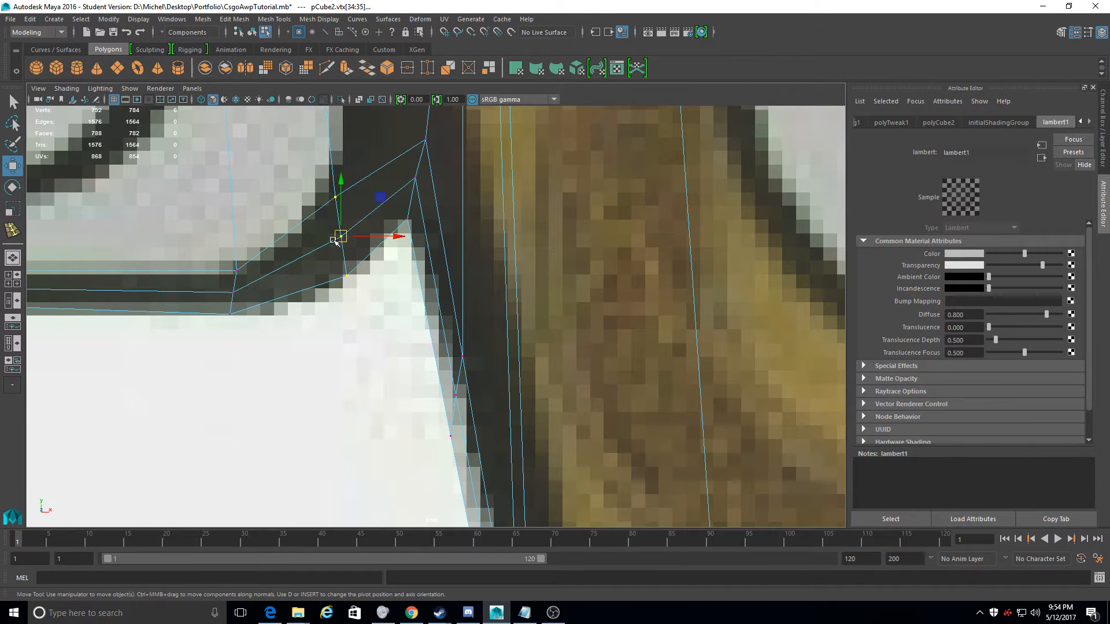
{"action": "left_click_drag", "start_coordinate": [313, 256], "coordinate": [312, 258]}
{"action": "left_click_drag", "start_coordinate": [310, 166], "coordinate": [370, 295]}
{"action": "left_click_drag", "start_coordinate": [341, 241], "coordinate": [282, 197]}
{"action": "mouse_move", "coordinate": [301, 239]}
{"action": "left_mouse_down"}
{"action": "mouse_move", "coordinate": [308, 249]}
{"action": "mouse_move", "coordinate": [318, 237]}
{"action": "left_mouse_up"}
Align the vertices at the notch between the trigger guard and grip into a straight vertical column
{"action": "left_click_drag", "start_coordinate": [437, 176], "coordinate": [404, 120]}
{"action": "left_click_drag", "start_coordinate": [430, 196], "coordinate": [404, 123]}
{"action": "left_click_drag", "start_coordinate": [420, 159], "coordinate": [411, 163]}
{"action": "left_click_drag", "start_coordinate": [437, 176], "coordinate": [405, 126]}
{"action": "left_click_drag", "start_coordinate": [413, 144], "coordinate": [406, 142]}
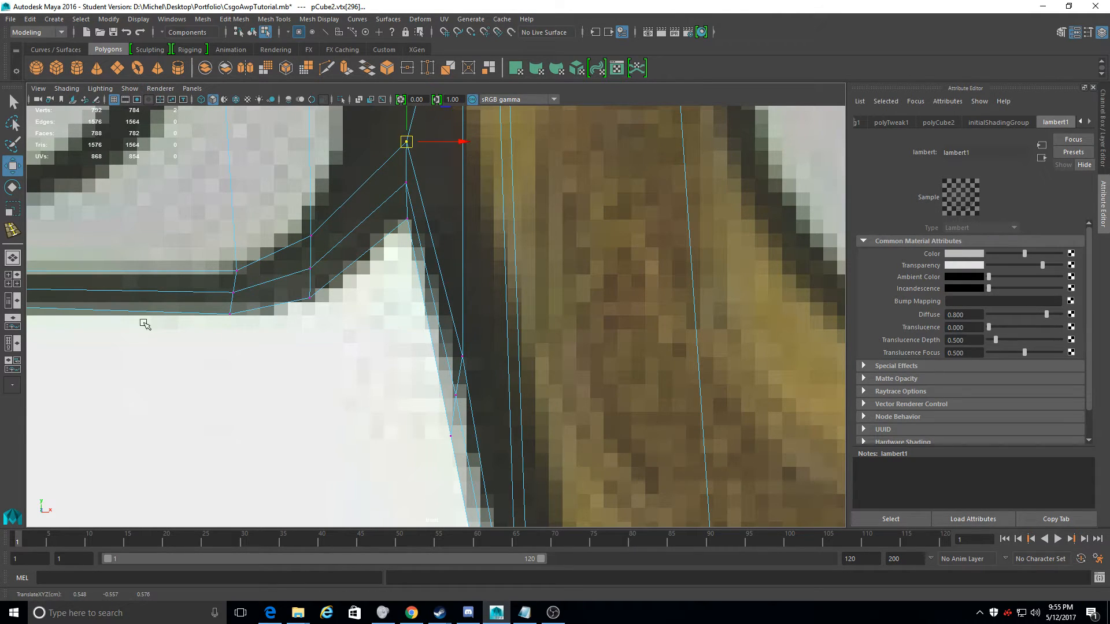
Insert an edge loop across the trigger guard's rear curve and shift its vertices onto the outline
{"action": "left_click", "coordinate": [11, 231]}
{"action": "left_click", "coordinate": [363, 219]}
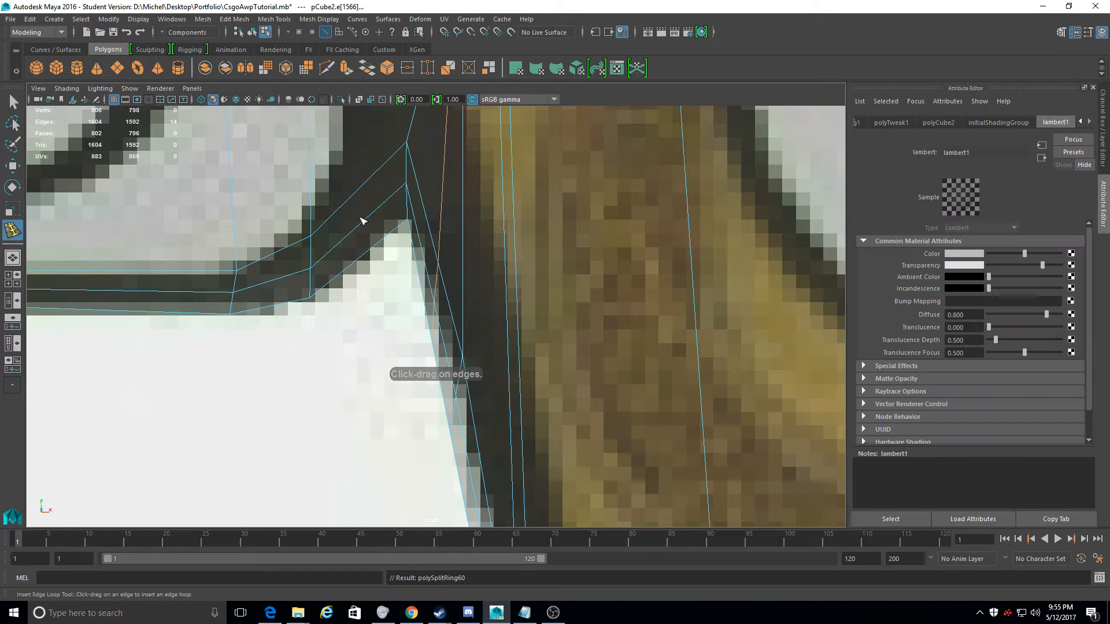
{"action": "left_click", "coordinate": [13, 173]}
{"action": "right_click_drag", "start_coordinate": [442, 342], "coordinate": [382, 282]}
{"action": "left_click_drag", "start_coordinate": [370, 277], "coordinate": [337, 141]}
{"action": "left_click_drag", "start_coordinate": [365, 221], "coordinate": [369, 225]}
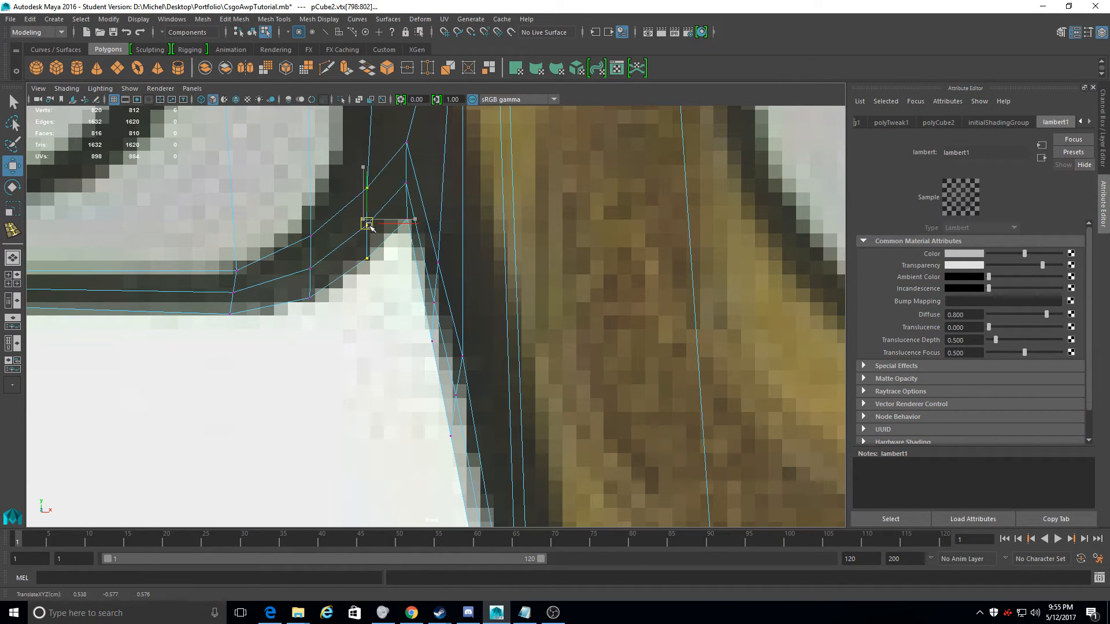
Move the uppermost vertex column on the grip's front edge up towards the trigger guard notch
{"action": "left_click_drag", "start_coordinate": [455, 359], "coordinate": [408, 234]}
{"action": "left_click_drag", "start_coordinate": [435, 303], "coordinate": [428, 201]}
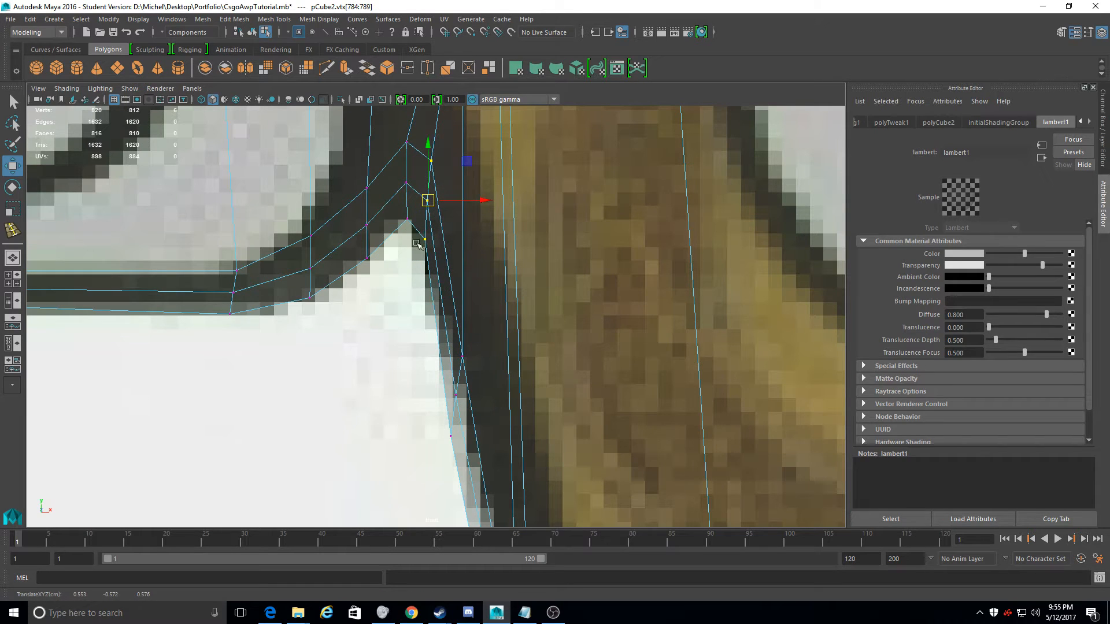
Insert an edge loop just behind the trigger guard notch and adjust the vertices around the notch
{"action": "left_click", "coordinate": [15, 232]}
{"action": "left_click", "coordinate": [421, 237]}
{"action": "key", "text": "r"}
{"action": "key", "text": "F9"}
{"action": "left_click_drag", "start_coordinate": [399, 234], "coordinate": [388, 187]}
{"action": "key", "text": "w"}
{"action": "left_click_drag", "start_coordinate": [422, 200], "coordinate": [422, 200]}
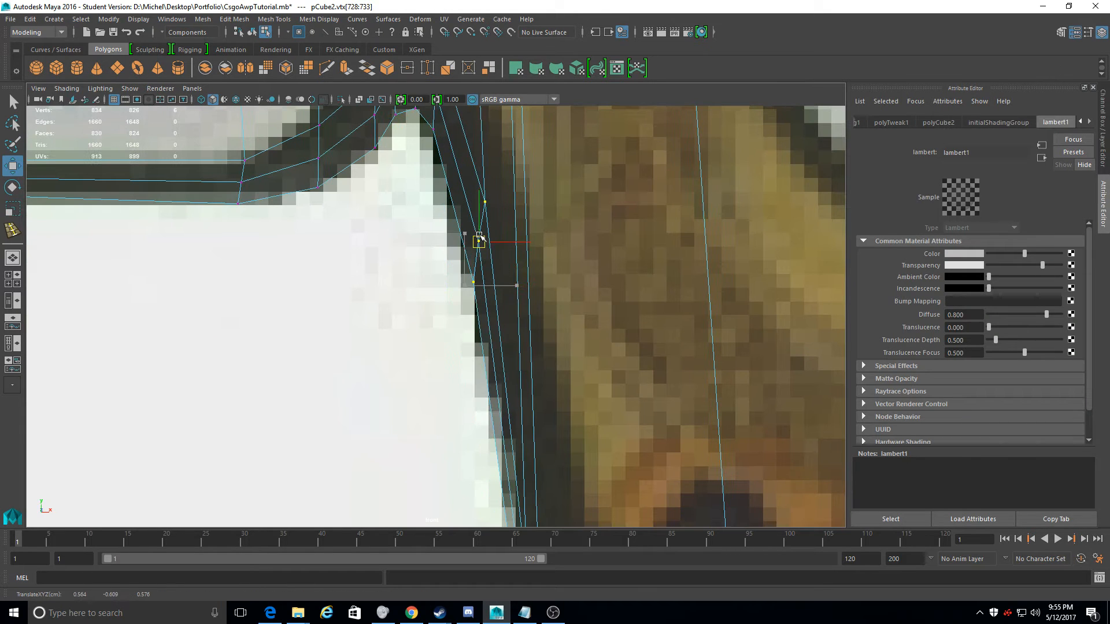
Nudge the two rows of vertices on the grip's upper front edge, just below the trigger guard notch, onto the outline
{"action": "left_click_drag", "start_coordinate": [499, 266], "coordinate": [456, 180]}
{"action": "left_click_drag", "start_coordinate": [478, 216], "coordinate": [477, 209]}
{"action": "left_click_drag", "start_coordinate": [499, 249], "coordinate": [459, 215], "text": "ctrl"}
{"action": "left_click_drag", "start_coordinate": [482, 190], "coordinate": [483, 185]}
Adjust the vertices further down the grip's front edge and undo the last unwanted shift
{"action": "middle_click_drag", "start_coordinate": [563, 342], "coordinate": [544, 176], "text": "alt"}
{"action": "left_click_drag", "start_coordinate": [483, 249], "coordinate": [483, 249]}
{"action": "left_click_drag", "start_coordinate": [498, 318], "coordinate": [515, 320]}
{"action": "left_click_drag", "start_coordinate": [484, 319], "coordinate": [459, 150]}
{"action": "left_click_drag", "start_coordinate": [501, 302], "coordinate": [501, 302]}
{"action": "key", "text": "ctrl+z"}
{"action": "left_click_drag", "start_coordinate": [480, 226], "coordinate": [498, 297]}
Select the off-outline vertices on the lower contour of the mesh and shift them slightly onto the reference
{"action": "middle_click_drag", "start_coordinate": [514, 276], "coordinate": [482, 447], "text": "alt"}
{"action": "scroll", "coordinate": [491, 420], "scroll_direction": "down", "scroll_amount": 10}
{"action": "scroll", "coordinate": [548, 408], "scroll_direction": "up", "scroll_amount": 6}
{"action": "middle_click_drag", "start_coordinate": [825, 258], "coordinate": [530, 261], "text": "alt"}
{"action": "middle_click_drag", "start_coordinate": [487, 326], "coordinate": [423, 289], "text": "alt"}
{"action": "left_click_drag", "start_coordinate": [292, 408], "coordinate": [234, 332]}
{"action": "left_click_drag", "start_coordinate": [254, 365], "coordinate": [260, 366]}
Raise the stray vertices along the stock's upper edge so they follow the reference outline
{"action": "middle_click_drag", "start_coordinate": [485, 339], "coordinate": [163, 414], "text": "alt"}
{"action": "middle_click_drag", "start_coordinate": [322, 184], "coordinate": [616, 559], "text": "alt"}
{"action": "middle_click_drag", "start_coordinate": [760, 245], "coordinate": [511, 382], "text": "alt"}
{"action": "left_click_drag", "start_coordinate": [426, 256], "coordinate": [413, 227]}
{"action": "scroll", "coordinate": [421, 157], "scroll_direction": "up", "scroll_amount": 4}
{"action": "middle_click_drag", "start_coordinate": [422, 157], "coordinate": [429, 215], "text": "alt"}
{"action": "left_click_drag", "start_coordinate": [416, 237], "coordinate": [412, 230]}
{"action": "middle_click_drag", "start_coordinate": [612, 179], "coordinate": [283, 235], "text": "alt"}
{"action": "left_click_drag", "start_coordinate": [253, 227], "coordinate": [279, 185]}
{"action": "left_click_drag", "start_coordinate": [261, 204], "coordinate": [260, 198]}
Move the remaining top-edge vertices towards the butt end up onto the reference outline
{"action": "middle_click_drag", "start_coordinate": [571, 197], "coordinate": [183, 196], "text": "alt"}
{"action": "left_click_drag", "start_coordinate": [398, 185], "coordinate": [373, 179]}
{"action": "left_click_drag", "start_coordinate": [483, 206], "coordinate": [483, 200]}
{"action": "middle_click_drag", "start_coordinate": [766, 195], "coordinate": [492, 207], "text": "alt"}
{"action": "left_click_drag", "start_coordinate": [767, 315], "coordinate": [605, 196]}
{"action": "left_click_drag", "start_coordinate": [671, 234], "coordinate": [666, 221]}
{"action": "left_click_drag", "start_coordinate": [677, 232], "coordinate": [676, 228]}
{"action": "middle_click_drag", "start_coordinate": [785, 238], "coordinate": [78, 186], "text": "alt"}
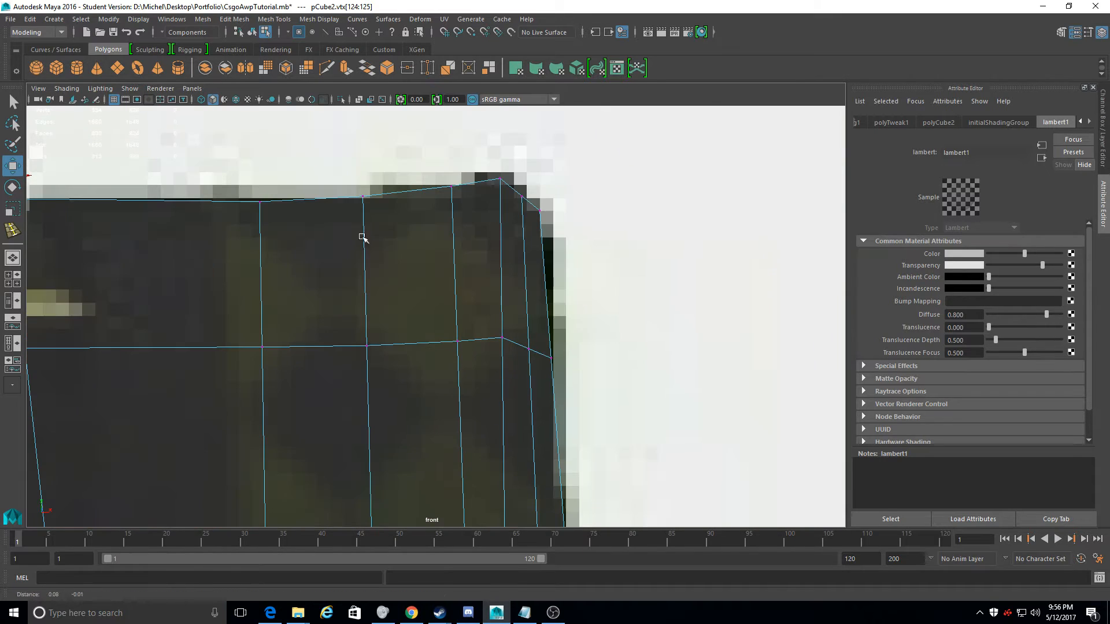
Fit the vertices at the butt's upper rear corner to the outline and even out the row below them
{"action": "left_click_drag", "start_coordinate": [525, 225], "coordinate": [515, 188], "text": "alt"}
{"action": "left_click_drag", "start_coordinate": [522, 197], "coordinate": [525, 189]}
{"action": "left_click_drag", "start_coordinate": [354, 211], "coordinate": [374, 195]}
{"action": "left_click_drag", "start_coordinate": [411, 337], "coordinate": [344, 373]}
{"action": "left_click_drag", "start_coordinate": [367, 346], "coordinate": [382, 351]}
{"action": "mouse_move", "coordinate": [516, 351]}
{"action": "left_mouse_down"}
{"action": "mouse_move", "coordinate": [492, 320]}
{"action": "mouse_move", "coordinate": [498, 345]}
{"action": "left_mouse_up"}
Move the vertex at the butt's lower rear corner down onto the reference outline
{"action": "middle_click_drag", "start_coordinate": [584, 262], "coordinate": [510, 220], "text": "alt"}
{"action": "middle_click_drag", "start_coordinate": [399, 409], "coordinate": [431, 148], "text": "alt"}
{"action": "mouse_move", "coordinate": [425, 474]}
{"action": "middle_mouse_down", "text": "alt"}
{"action": "mouse_move", "coordinate": [465, 183]}
{"action": "mouse_move", "coordinate": [561, 163]}
{"action": "middle_mouse_up", "text": "alt"}
{"action": "left_click", "coordinate": [634, 339]}
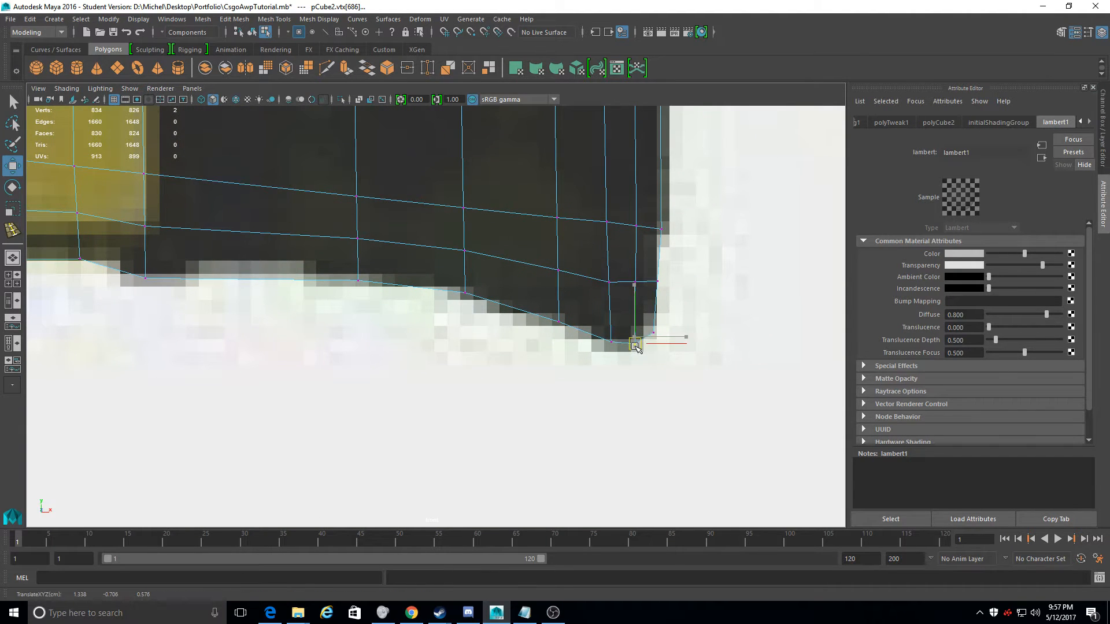
{"action": "left_click_drag", "start_coordinate": [635, 345], "coordinate": [635, 347]}
Align the vertices on the vertical step at the rear of the stock's underside recess with the outline
{"action": "middle_click_drag", "start_coordinate": [138, 283], "coordinate": [466, 277], "text": "alt"}
{"action": "scroll", "coordinate": [466, 278], "scroll_direction": "down", "scroll_amount": 15}
{"action": "scroll", "coordinate": [439, 278], "scroll_direction": "up", "scroll_amount": 12}
{"action": "middle_click_drag", "start_coordinate": [154, 234], "coordinate": [367, 281], "text": "alt"}
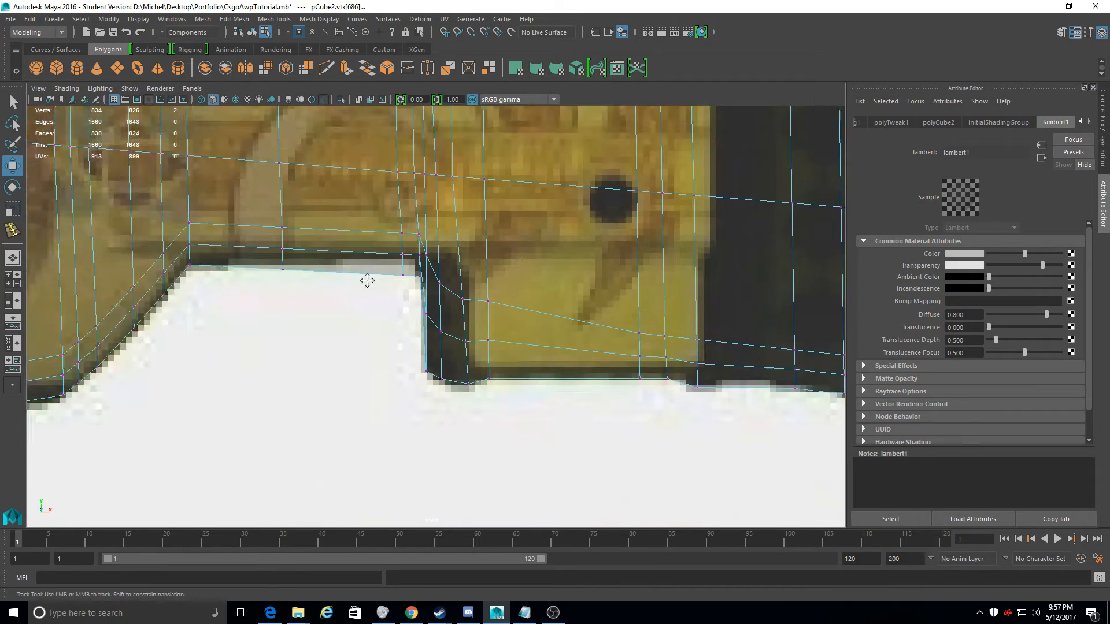
{"action": "scroll", "coordinate": [370, 284], "scroll_direction": "up", "scroll_amount": 4}
{"action": "left_click_drag", "start_coordinate": [461, 433], "coordinate": [466, 423]}
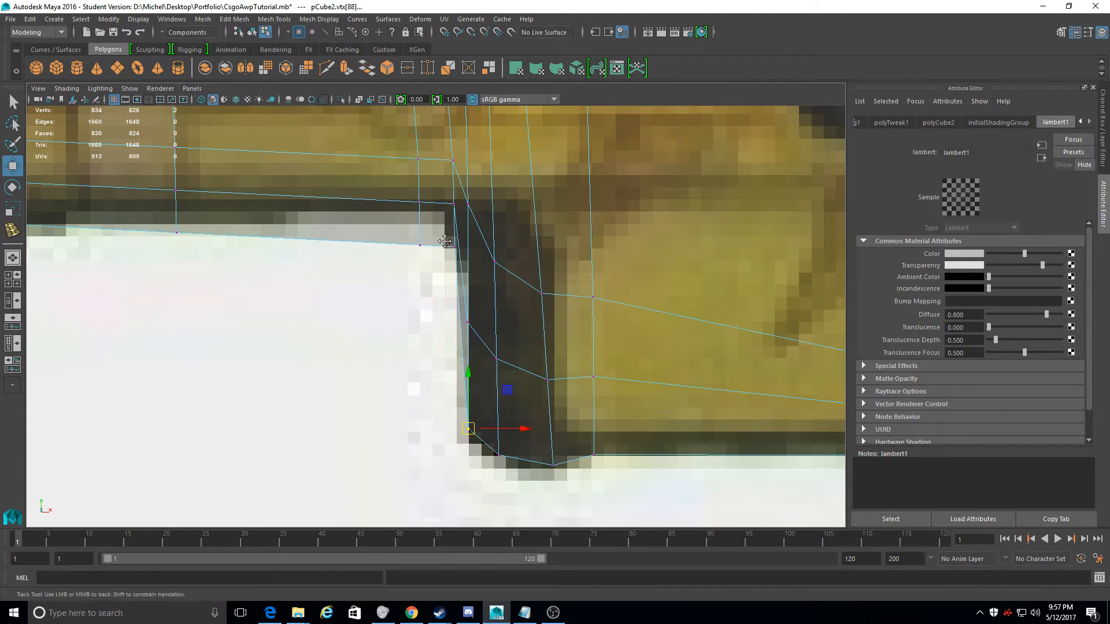
{"action": "middle_click_drag", "start_coordinate": [444, 241], "coordinate": [443, 289], "text": "alt"}
{"action": "scroll", "coordinate": [444, 291], "scroll_direction": "up", "scroll_amount": 2}
{"action": "left_click_drag", "start_coordinate": [467, 363], "coordinate": [482, 400]}
{"action": "left_click_drag", "start_coordinate": [474, 386], "coordinate": [487, 354]}
{"action": "left_click_drag", "start_coordinate": [486, 248], "coordinate": [482, 211]}
Shift the vertex column at the recess's rear inner corner up and towards the corner
{"action": "left_click_drag", "start_coordinate": [426, 294], "coordinate": [397, 159]}
{"action": "left_click_drag", "start_coordinate": [411, 229], "coordinate": [438, 185]}
{"action": "middle_click_drag", "start_coordinate": [421, 172], "coordinate": [473, 311], "text": "alt"}
{"action": "left_click_drag", "start_coordinate": [496, 336], "coordinate": [478, 250]}
{"action": "left_click_drag", "start_coordinate": [492, 295], "coordinate": [467, 290]}
{"action": "left_click_drag", "start_coordinate": [477, 278], "coordinate": [456, 244]}
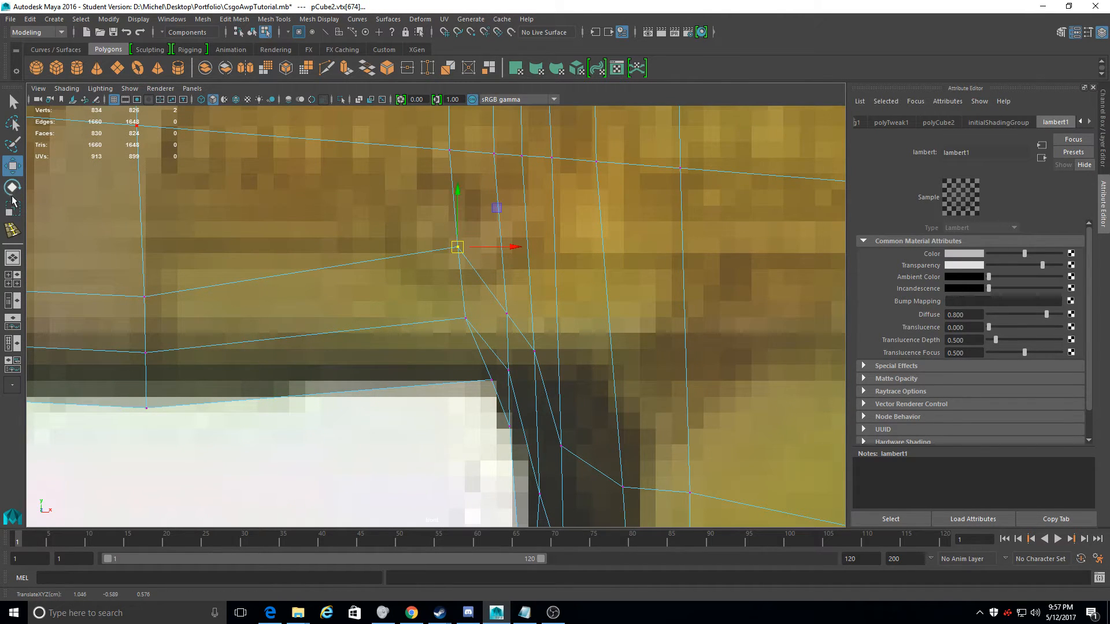
Insert one edge loop at the recess's rear inner corner and another across its flat edge, and return to vertex editing
{"action": "left_click", "coordinate": [10, 230]}
{"action": "middle_click_drag", "start_coordinate": [519, 350], "coordinate": [501, 257], "text": "alt"}
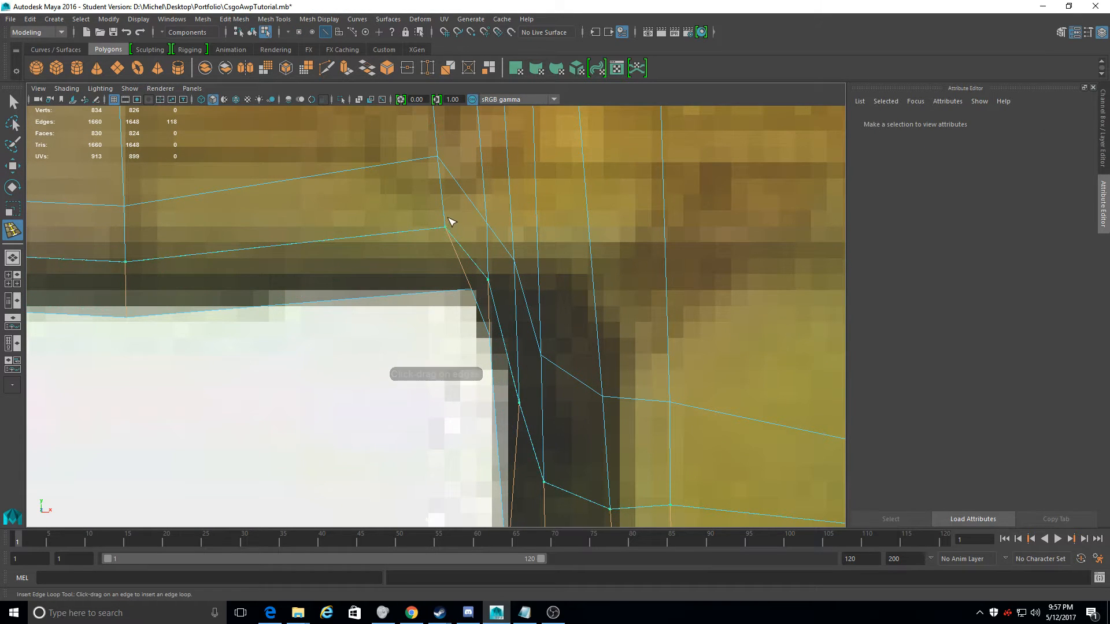
{"action": "key", "text": "ctrl+z"}
{"action": "left_click_drag", "start_coordinate": [478, 304], "coordinate": [478, 304]}
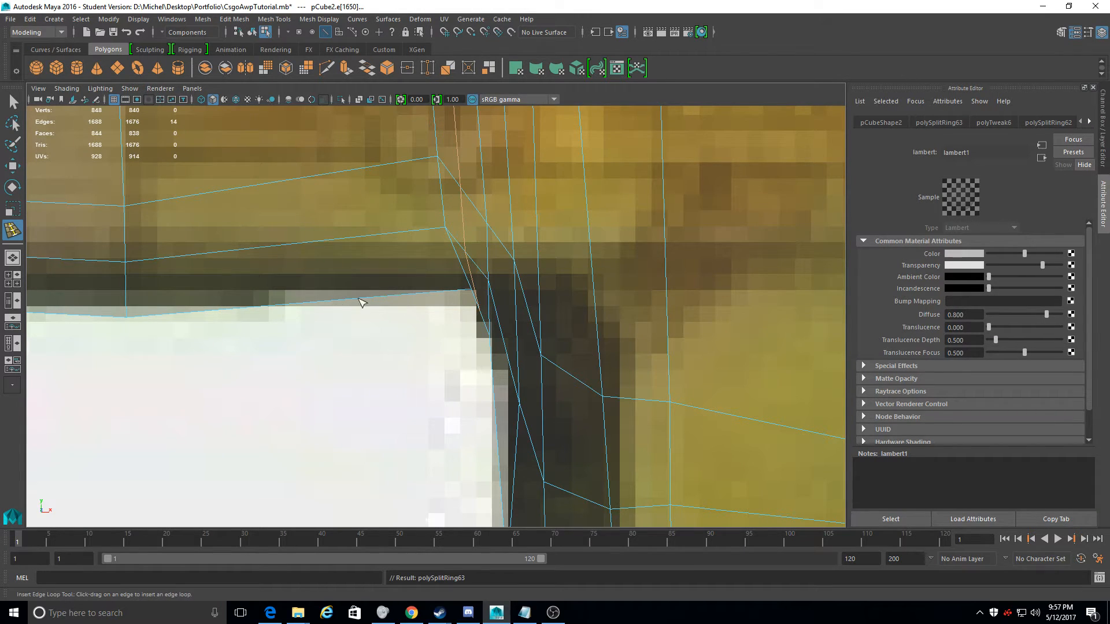
{"action": "left_click", "coordinate": [11, 173]}
{"action": "right_click", "coordinate": [296, 293]}
{"action": "left_click", "coordinate": [233, 285]}
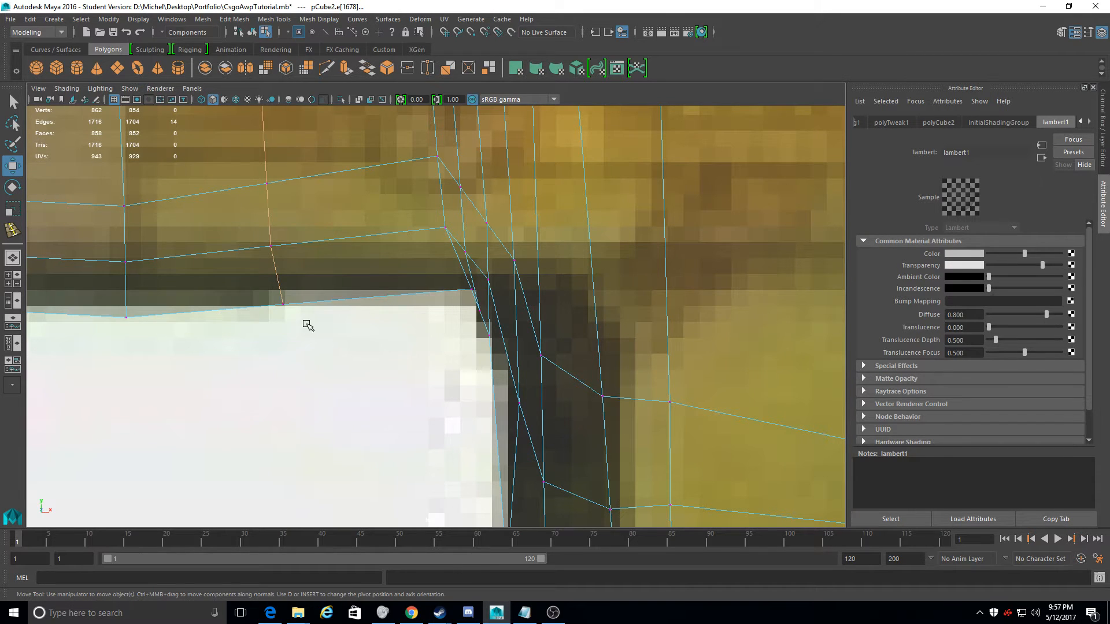
Fit the new loops' bottom vertices to the recess outline and raise the corner loop's upper vertices
{"action": "left_click_drag", "start_coordinate": [283, 308], "coordinate": [280, 295]}
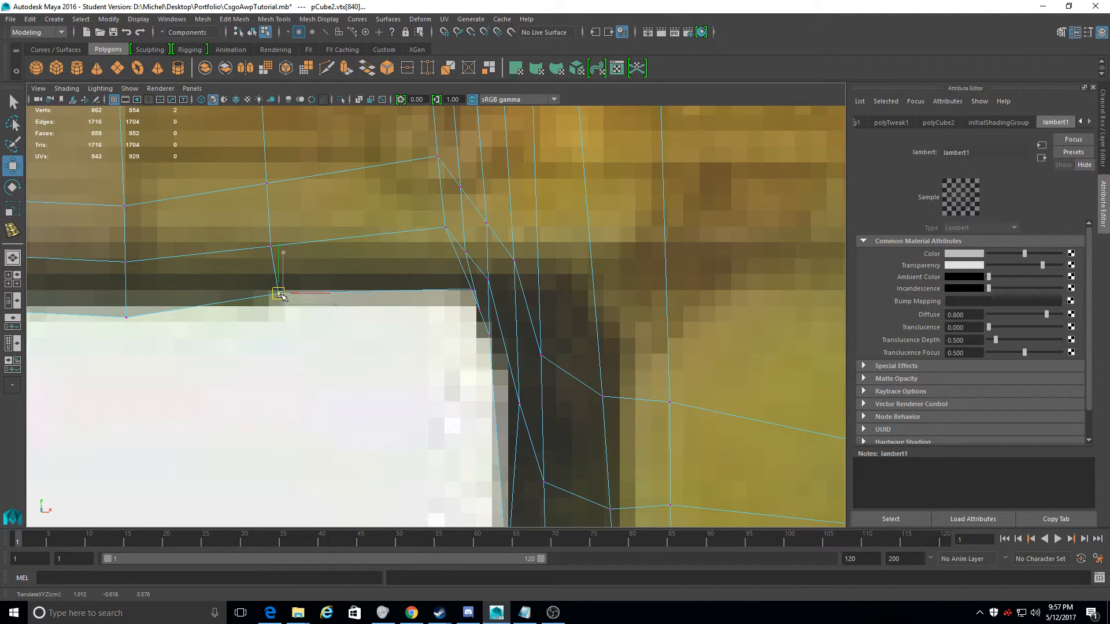
{"action": "mouse_move", "coordinate": [475, 305]}
{"action": "left_mouse_down"}
{"action": "mouse_move", "coordinate": [457, 267]}
{"action": "mouse_move", "coordinate": [450, 289]}
{"action": "mouse_move", "coordinate": [474, 311]}
{"action": "mouse_move", "coordinate": [470, 296]}
{"action": "left_mouse_up"}
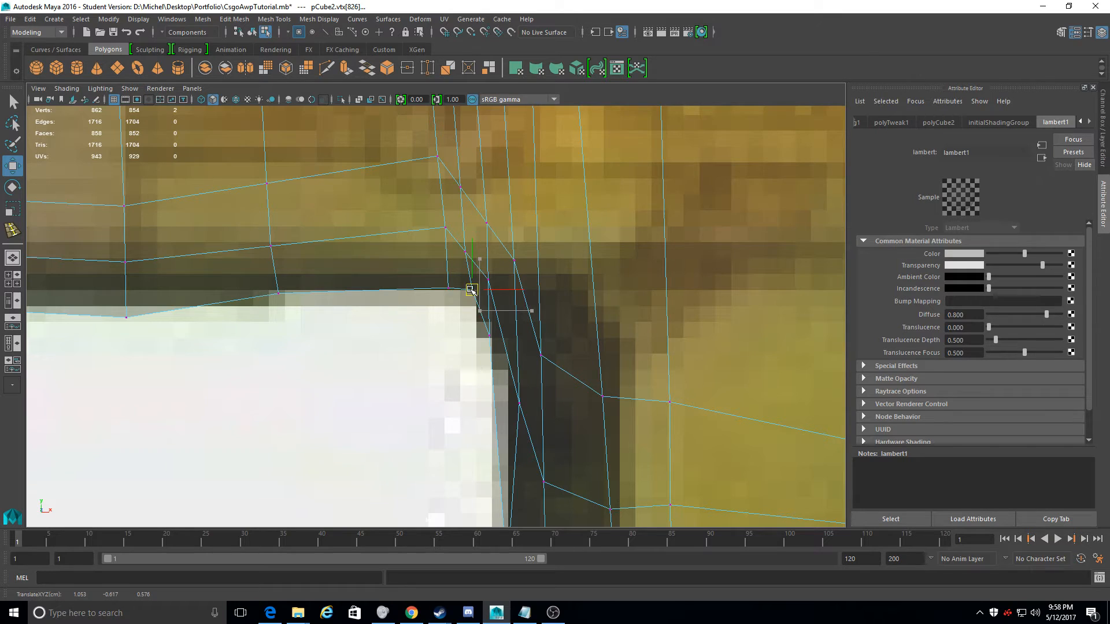
{"action": "left_click_drag", "start_coordinate": [496, 366], "coordinate": [468, 251]}
{"action": "left_click", "coordinate": [466, 253]}
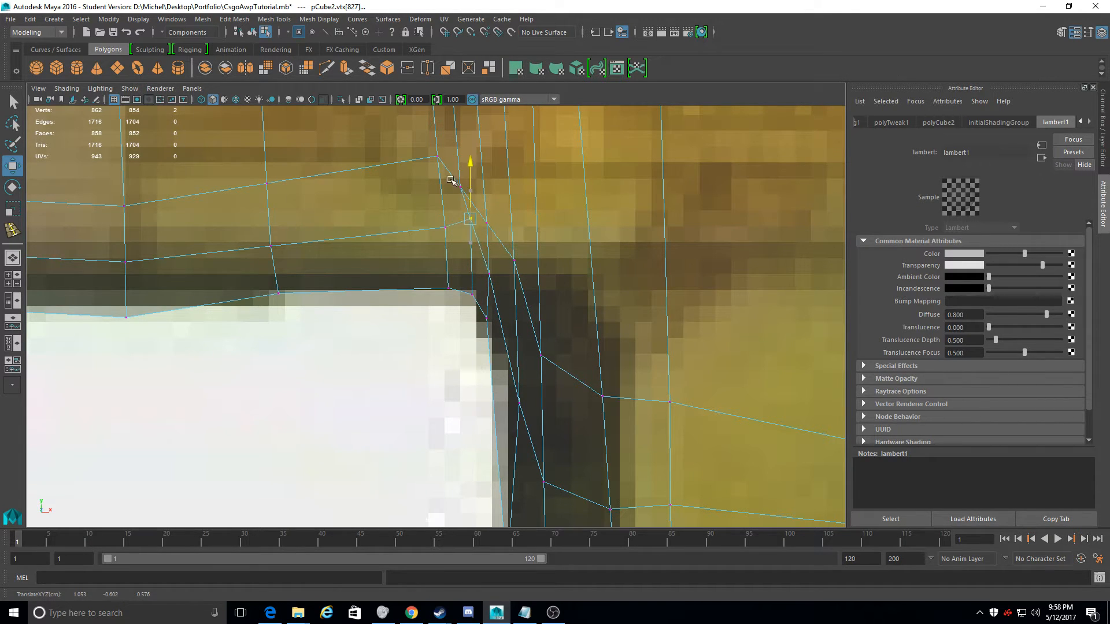
{"action": "left_click_drag", "start_coordinate": [450, 171], "coordinate": [470, 186]}
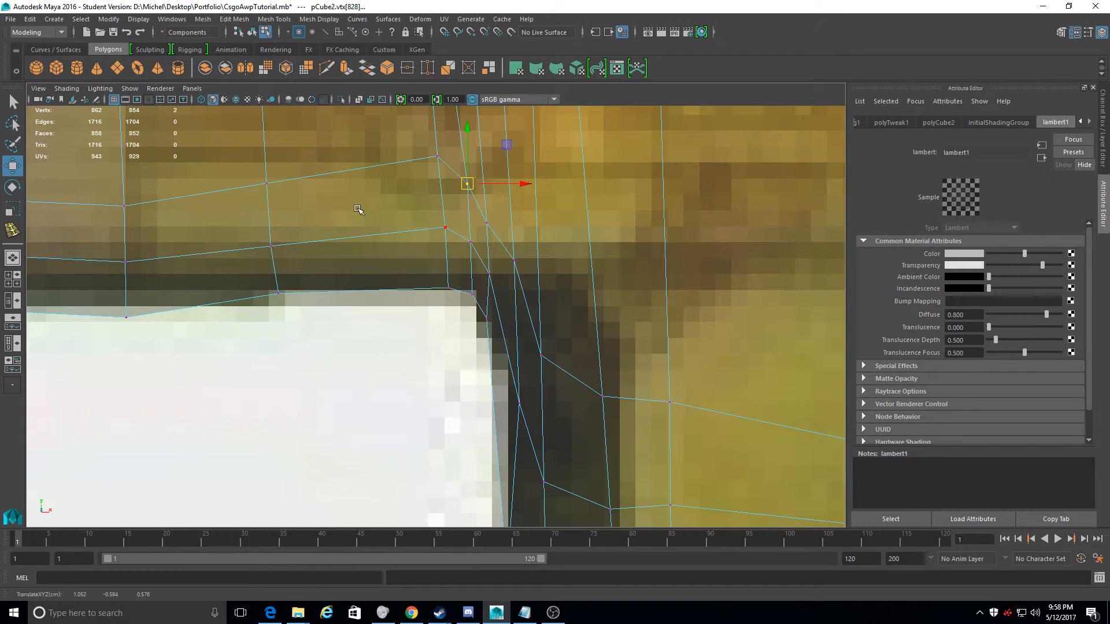
Raise the upper vertices of the loop across the recess and even out the vertex rows above the flat edge
{"action": "middle_click_drag", "start_coordinate": [412, 200], "coordinate": [497, 268], "text": "alt"}
{"action": "left_click_drag", "start_coordinate": [476, 247], "coordinate": [475, 241]}
{"action": "left_click_drag", "start_coordinate": [344, 307], "coordinate": [303, 234]}
{"action": "left_click_drag", "start_coordinate": [336, 277], "coordinate": [335, 248]}
{"action": "left_click_drag", "start_coordinate": [496, 278], "coordinate": [483, 228]}
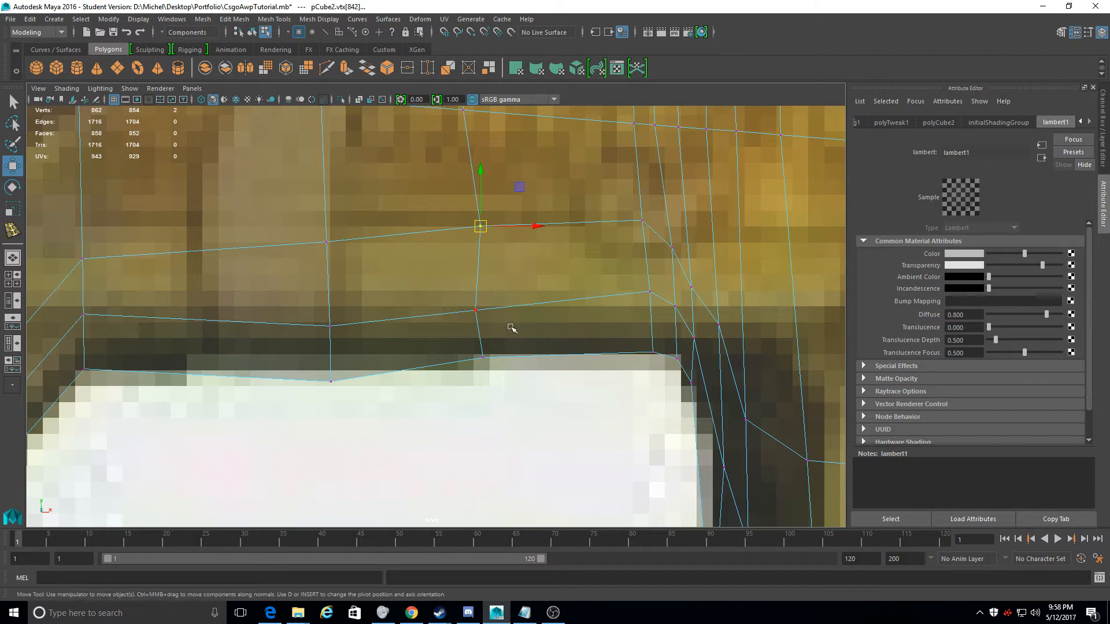
{"action": "left_click_drag", "start_coordinate": [487, 305], "coordinate": [678, 306]}
{"action": "left_click", "coordinate": [560, 335]}
{"action": "left_click_drag", "start_coordinate": [561, 334], "coordinate": [561, 324]}
Review the whole stock mesh against the reference in the front view and check the top view blueprint
{"action": "scroll", "coordinate": [560, 323], "scroll_direction": "down", "scroll_amount": 10}
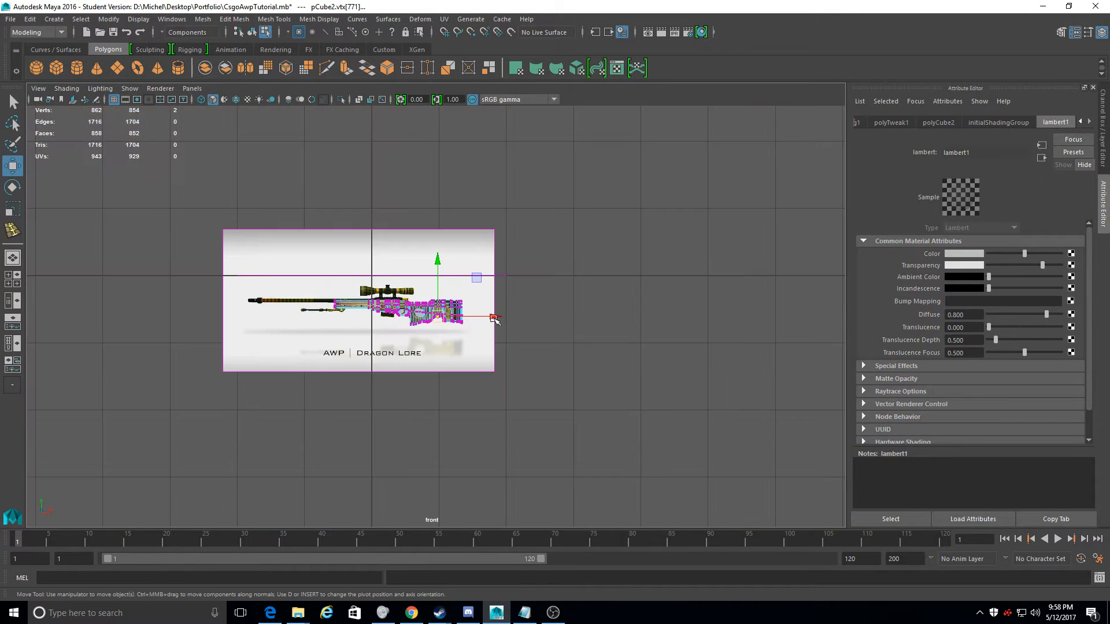
{"action": "scroll", "coordinate": [493, 318], "scroll_direction": "up", "scroll_amount": 4}
{"action": "scroll", "coordinate": [420, 317], "scroll_direction": "up", "scroll_amount": 3}
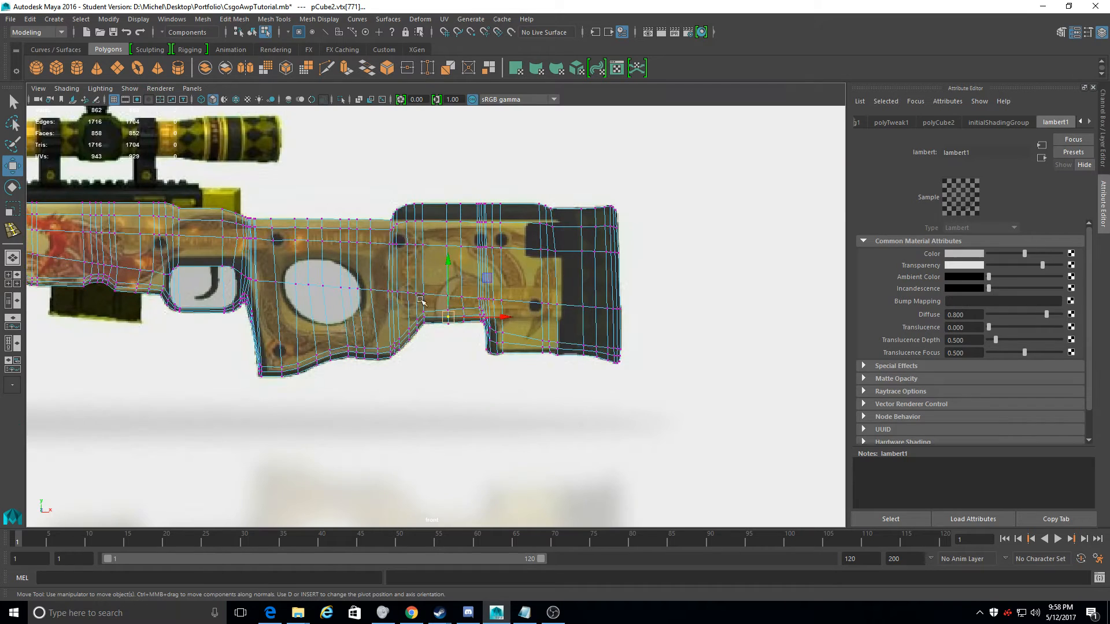
{"action": "middle_click_drag", "start_coordinate": [243, 283], "coordinate": [483, 233], "text": "alt"}
{"action": "scroll", "coordinate": [529, 206], "scroll_direction": "down", "scroll_amount": 3}
{"action": "scroll", "coordinate": [530, 207], "scroll_direction": "up", "scroll_amount": 3}
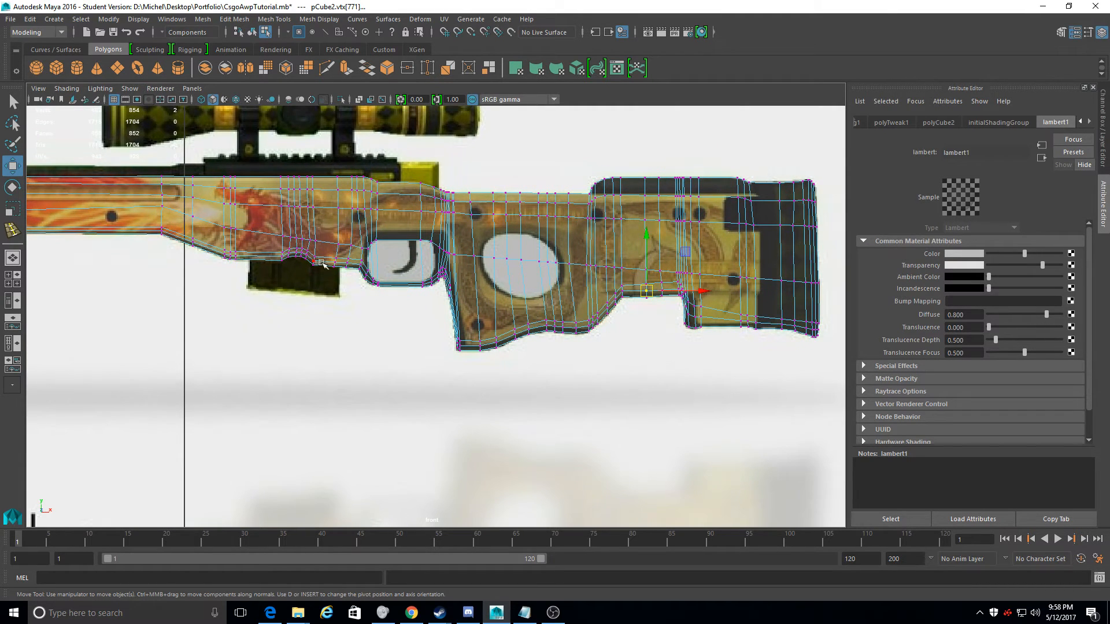
{"action": "key", "text": "space"}
{"action": "scroll", "coordinate": [222, 390], "scroll_direction": "up", "scroll_amount": 5}
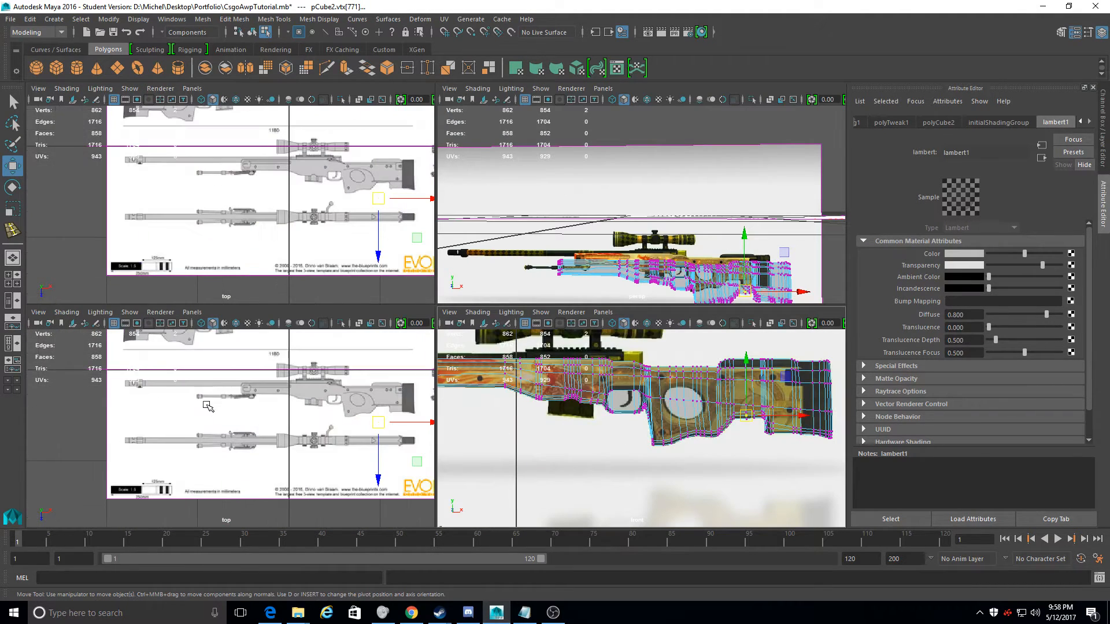
{"action": "key", "text": "space"}
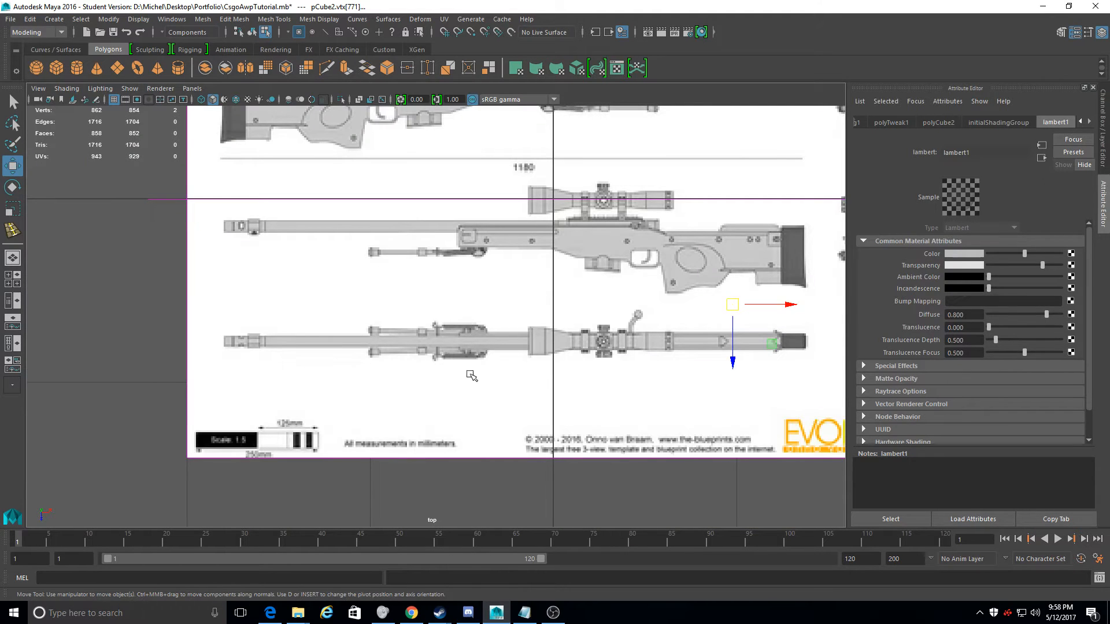
{"action": "left_click", "coordinate": [511, 361]}
{"action": "key", "text": "space"}
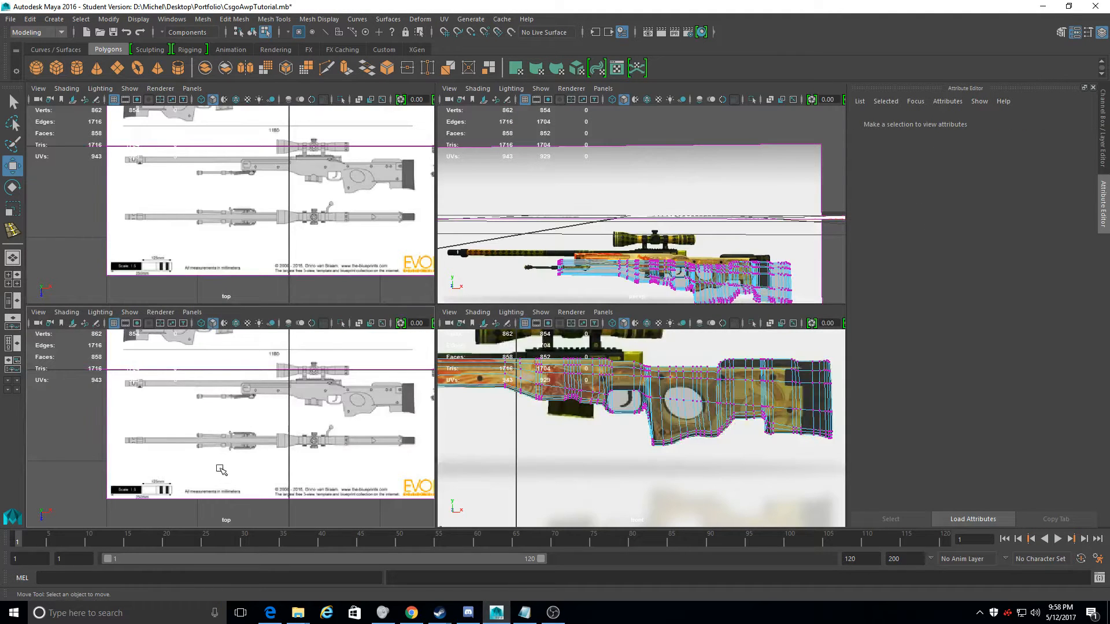
Switch to object mode in the perspective view and select the stock mesh
{"action": "left_click_drag", "start_coordinate": [564, 279], "coordinate": [463, 223], "text": "alt"}
{"action": "key", "text": "space"}
{"action": "middle_click_drag", "start_coordinate": [460, 219], "coordinate": [506, 154], "text": "alt"}
{"action": "left_click_drag", "start_coordinate": [505, 154], "coordinate": [444, 222], "text": "alt"}
{"action": "left_click", "coordinate": [471, 211]}
{"action": "right_click", "coordinate": [444, 221]}
{"action": "left_click", "coordinate": [493, 195]}
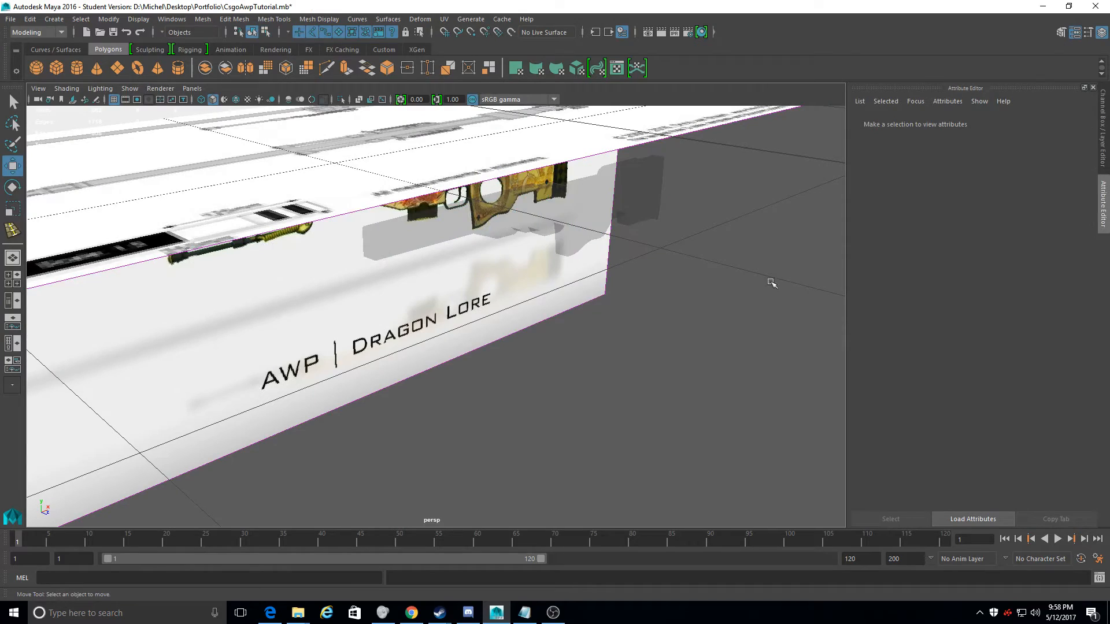
{"action": "left_click", "coordinate": [460, 225]}
{"action": "left_click_drag", "start_coordinate": [559, 238], "coordinate": [544, 221], "text": "alt"}
{"action": "scroll", "coordinate": [253, 196], "scroll_direction": "up", "scroll_amount": 3}
{"action": "middle_click_drag", "start_coordinate": [253, 198], "coordinate": [490, 263], "text": "alt"}
{"action": "mouse_move", "coordinate": [491, 263]}
{"action": "left_mouse_down", "text": "alt"}
{"action": "mouse_move", "coordinate": [508, 231]}
{"action": "mouse_move", "coordinate": [525, 240]}
{"action": "mouse_move", "coordinate": [467, 258]}
{"action": "mouse_move", "coordinate": [441, 243]}
{"action": "mouse_move", "coordinate": [468, 240]}
{"action": "mouse_move", "coordinate": [466, 267]}
{"action": "mouse_move", "coordinate": [457, 258]}
{"action": "mouse_move", "coordinate": [474, 248]}
{"action": "mouse_move", "coordinate": [540, 240]}
{"action": "mouse_move", "coordinate": [460, 265]}
{"action": "mouse_move", "coordinate": [486, 255]}
{"action": "left_mouse_up", "text": "alt"}
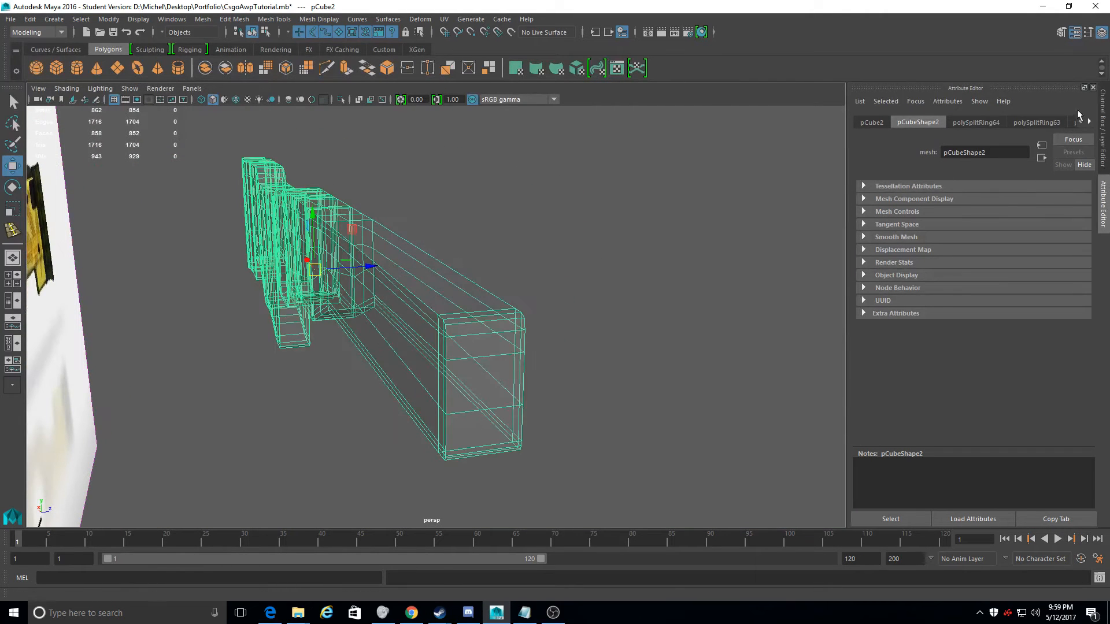
Open the mesh's lambert1 material and reduce its transparency to fully opaque
{"action": "left_click", "coordinate": [1090, 121]}
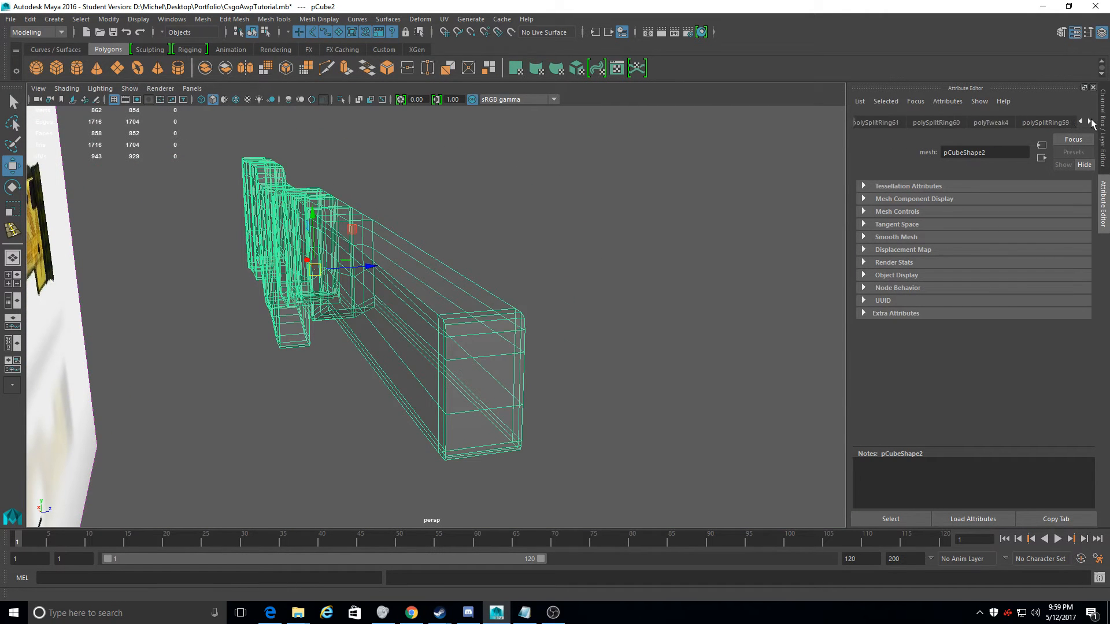
{"action": "left_click", "coordinate": [1092, 123]}
{"action": "right_click", "coordinate": [1093, 123]}
{"action": "left_click", "coordinate": [913, 151]}
{"action": "right_click", "coordinate": [1089, 124]}
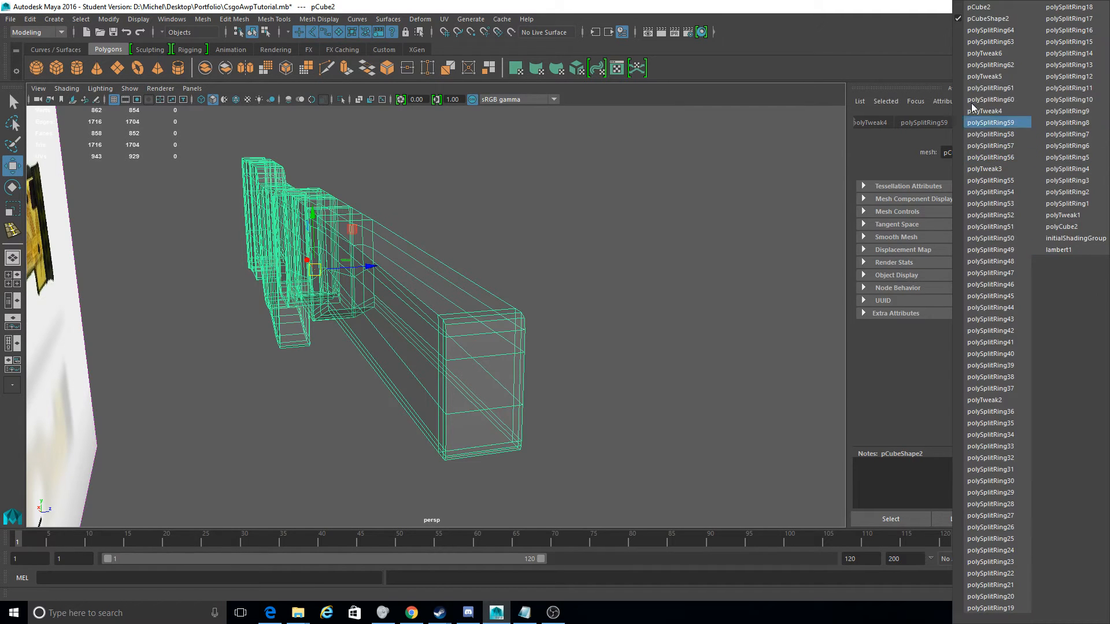
{"action": "left_click", "coordinate": [1069, 250]}
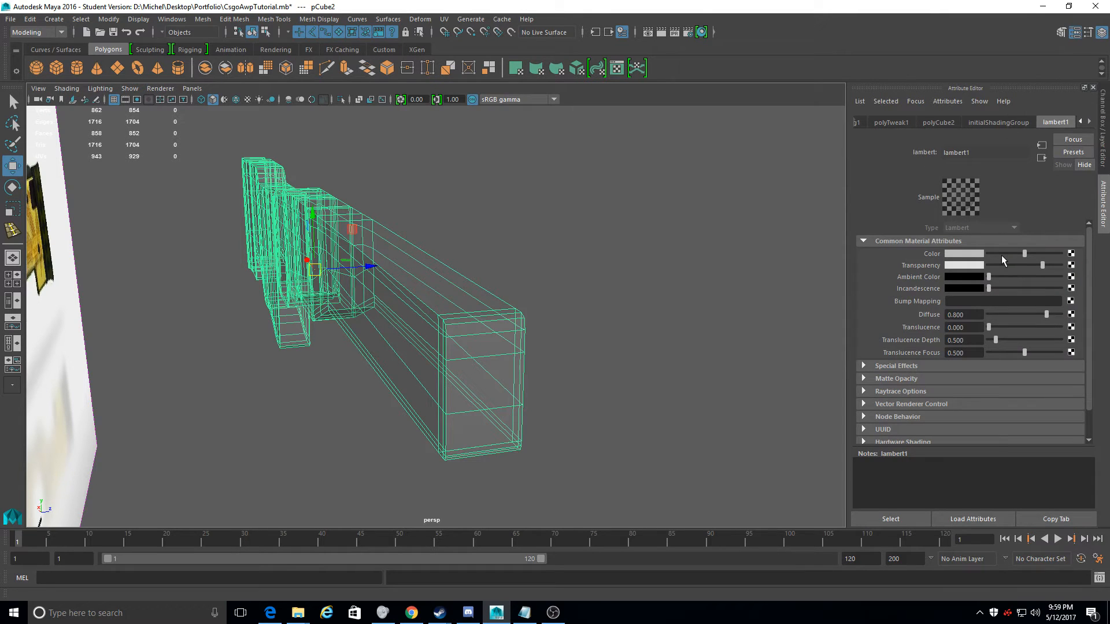
{"action": "left_click_drag", "start_coordinate": [1022, 263], "coordinate": [973, 277]}
Insert an edge loop close to each of the mesh's two long side edges, running around the whole stock
{"action": "right_click_drag", "start_coordinate": [136, 381], "coordinate": [338, 333], "text": "alt"}
{"action": "left_click_drag", "start_coordinate": [338, 333], "coordinate": [371, 337], "text": "alt"}
{"action": "middle_click_drag", "start_coordinate": [373, 337], "coordinate": [384, 290], "text": "alt"}
{"action": "mouse_move", "coordinate": [416, 290]}
{"action": "left_mouse_down", "text": "alt"}
{"action": "mouse_move", "coordinate": [426, 280]}
{"action": "mouse_move", "coordinate": [416, 248]}
{"action": "mouse_move", "coordinate": [414, 285]}
{"action": "mouse_move", "coordinate": [418, 267]}
{"action": "mouse_move", "coordinate": [410, 283]}
{"action": "mouse_move", "coordinate": [379, 277]}
{"action": "mouse_move", "coordinate": [401, 267]}
{"action": "mouse_move", "coordinate": [418, 267]}
{"action": "mouse_move", "coordinate": [416, 278]}
{"action": "left_mouse_up", "text": "alt"}
{"action": "left_click", "coordinate": [12, 230]}
{"action": "middle_click_drag", "start_coordinate": [416, 277], "coordinate": [428, 257], "text": "alt"}
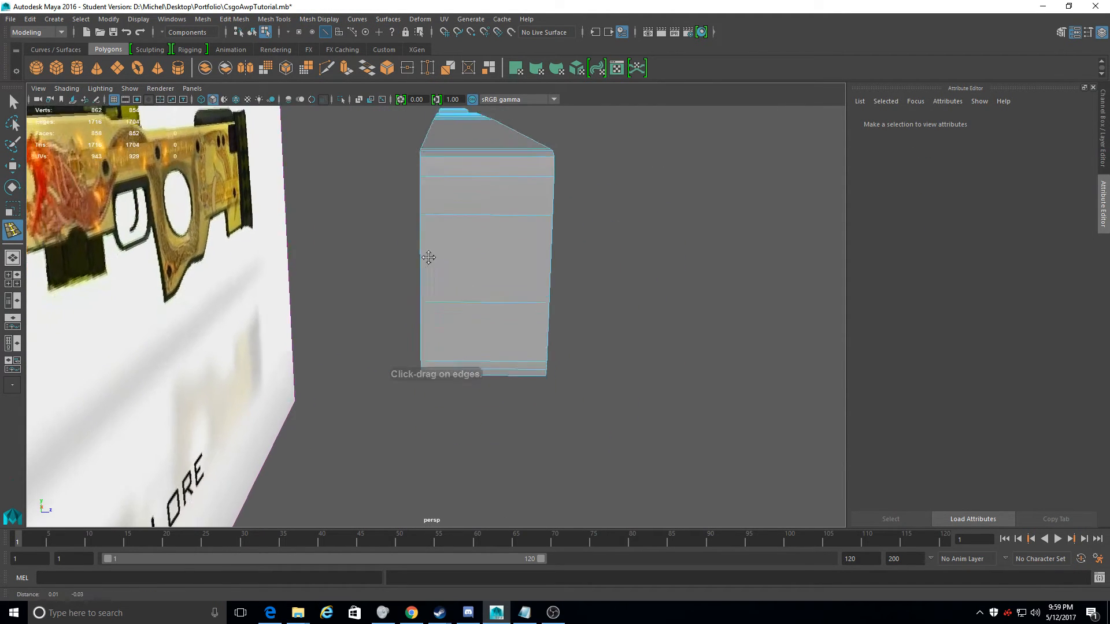
{"action": "scroll", "coordinate": [429, 257], "scroll_direction": "up", "scroll_amount": 2}
{"action": "right_click_drag", "start_coordinate": [437, 269], "coordinate": [413, 250], "text": "alt"}
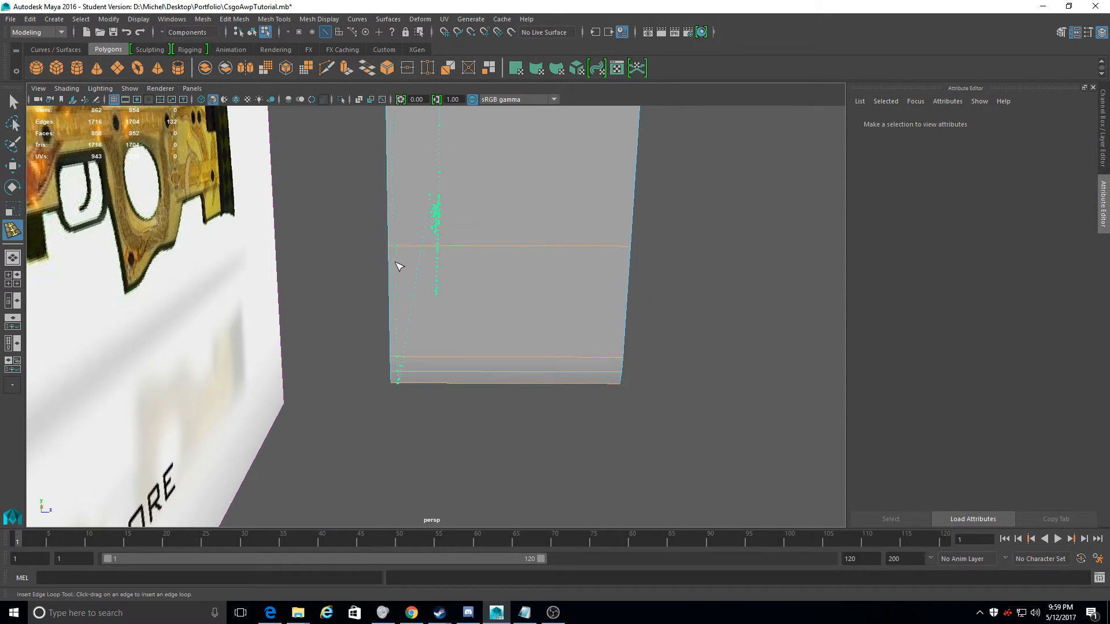
{"action": "left_click", "coordinate": [399, 267]}
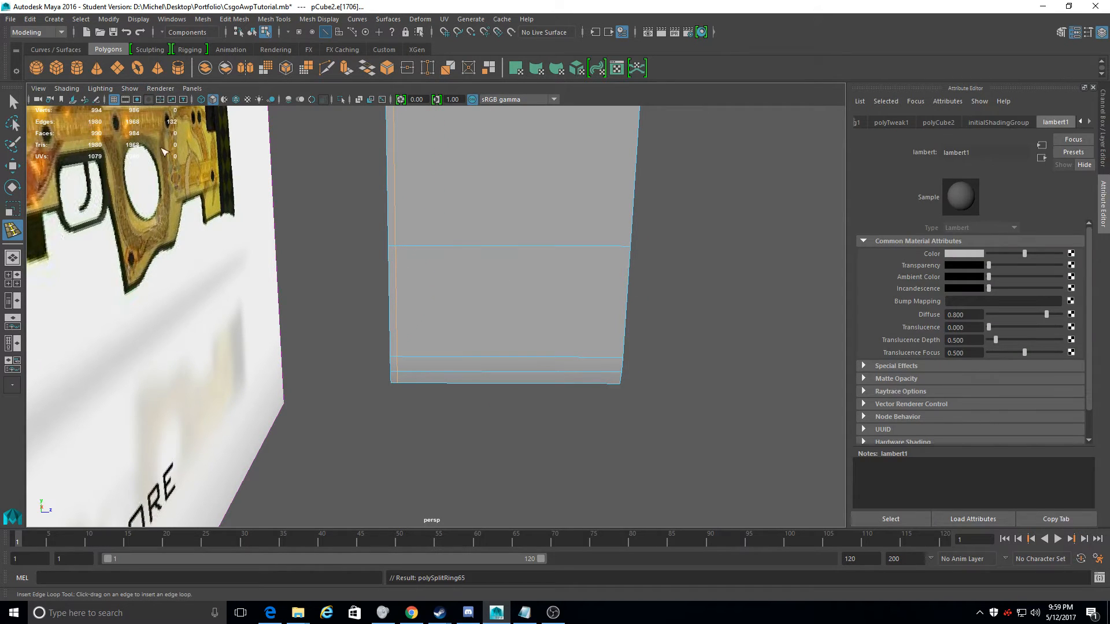
{"action": "left_click", "coordinate": [626, 250]}
{"action": "left_click_drag", "start_coordinate": [624, 247], "coordinate": [604, 300], "text": "alt"}
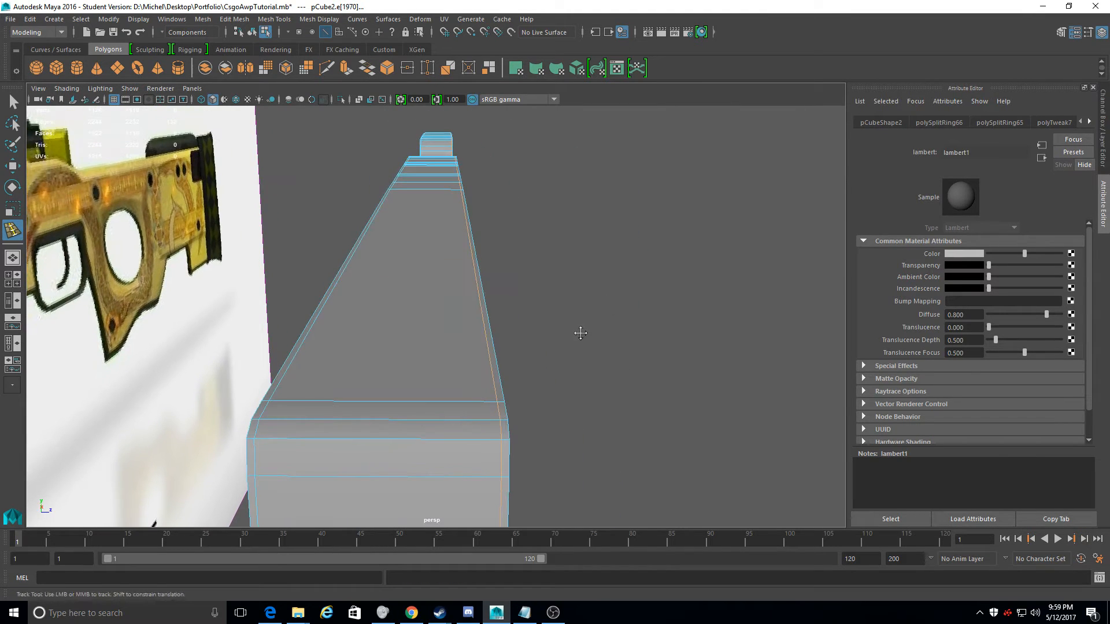
Select the new edge loop beside the mesh's side edge nearest the reference image with the Move tool
{"action": "left_click", "coordinate": [14, 170]}
{"action": "middle_click_drag", "start_coordinate": [254, 323], "coordinate": [294, 270], "text": "alt"}
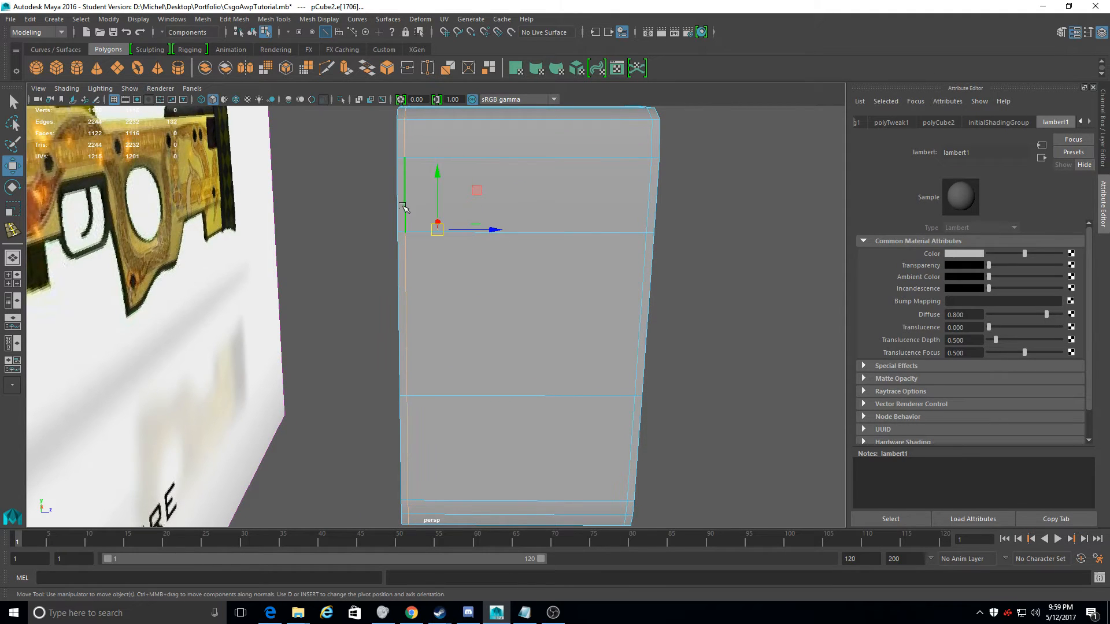
Try to scale the two vertical side edge loops at the end of the body
{"action": "double_click", "coordinate": [646, 214], "text": "shift"}
{"action": "left_click", "coordinate": [19, 211]}
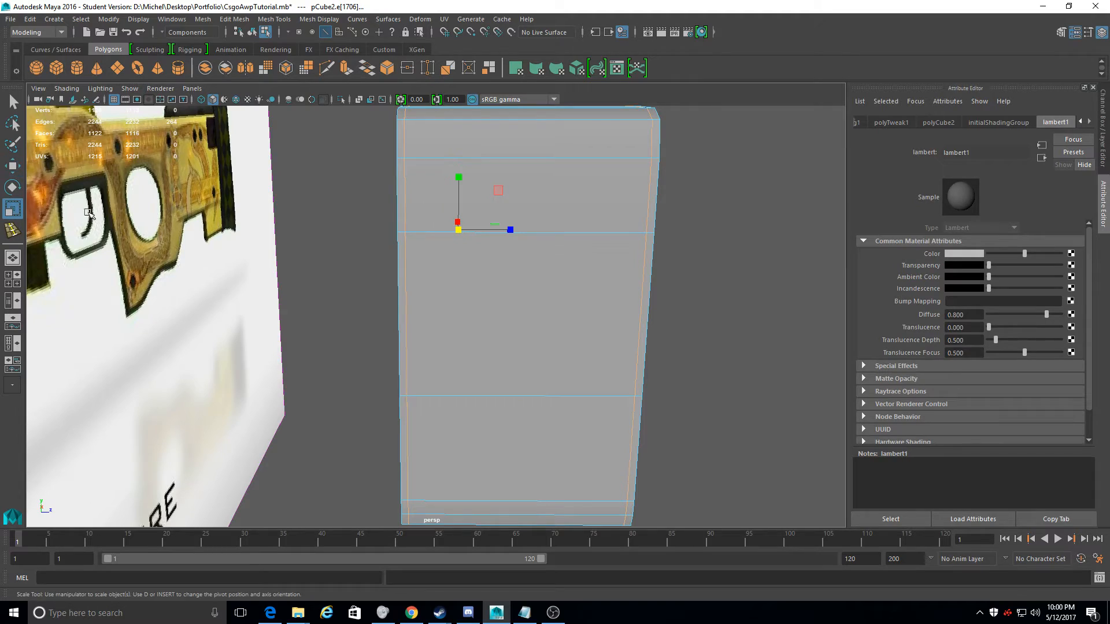
{"action": "left_click_drag", "start_coordinate": [458, 174], "coordinate": [580, 290]}
{"action": "key", "text": "ctrl+z"}
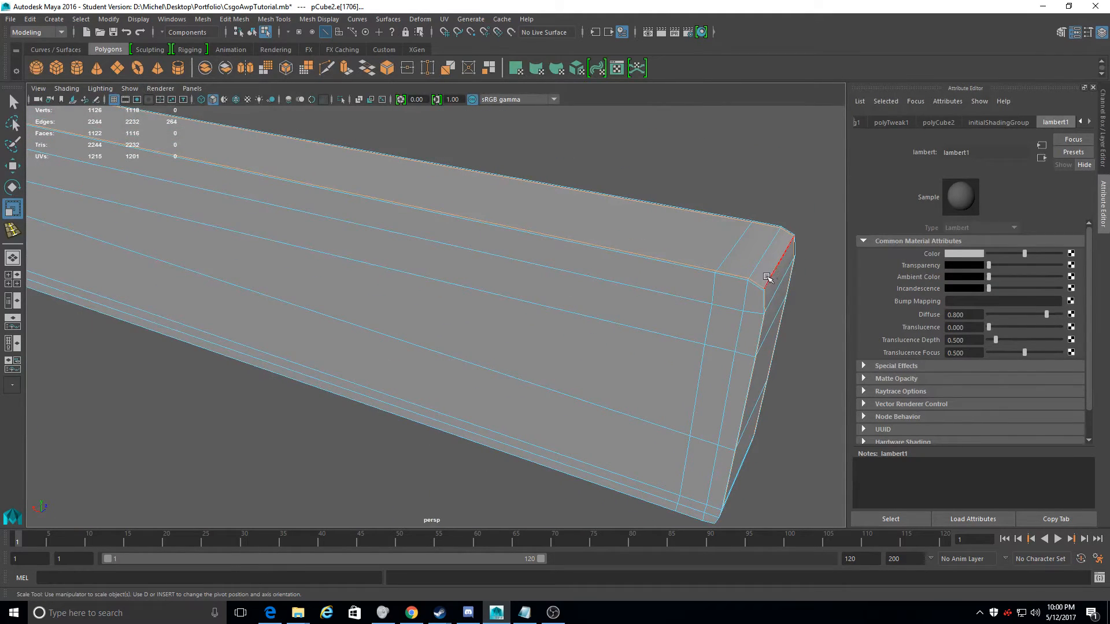
Activate the Move tool and select the first edges at the corner of the body's upper rim
{"action": "left_click_drag", "start_coordinate": [663, 292], "coordinate": [497, 300], "text": "alt"}
{"action": "middle_click_drag", "start_coordinate": [491, 243], "coordinate": [922, 285], "text": "alt"}
{"action": "middle_click_drag", "start_coordinate": [377, 275], "coordinate": [675, 102], "text": "alt"}
{"action": "middle_click_drag", "start_coordinate": [424, 202], "coordinate": [774, 179], "text": "alt"}
{"action": "right_click_drag", "start_coordinate": [775, 179], "coordinate": [393, 175], "text": "alt"}
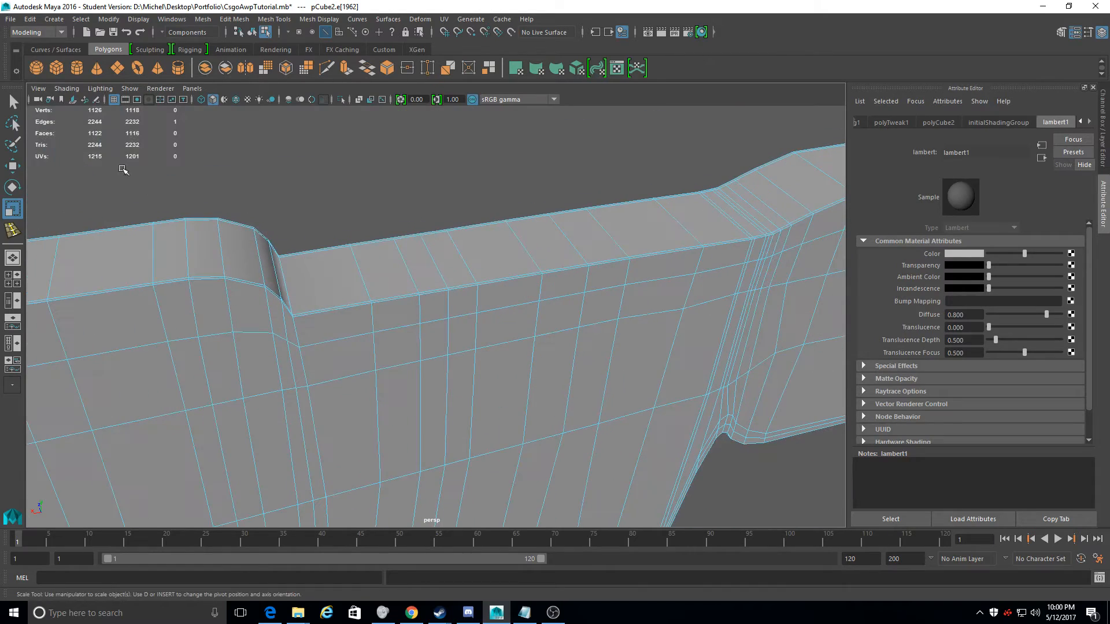
{"action": "left_click", "coordinate": [15, 167]}
{"action": "middle_click_drag", "start_coordinate": [50, 191], "coordinate": [341, 255], "text": "alt"}
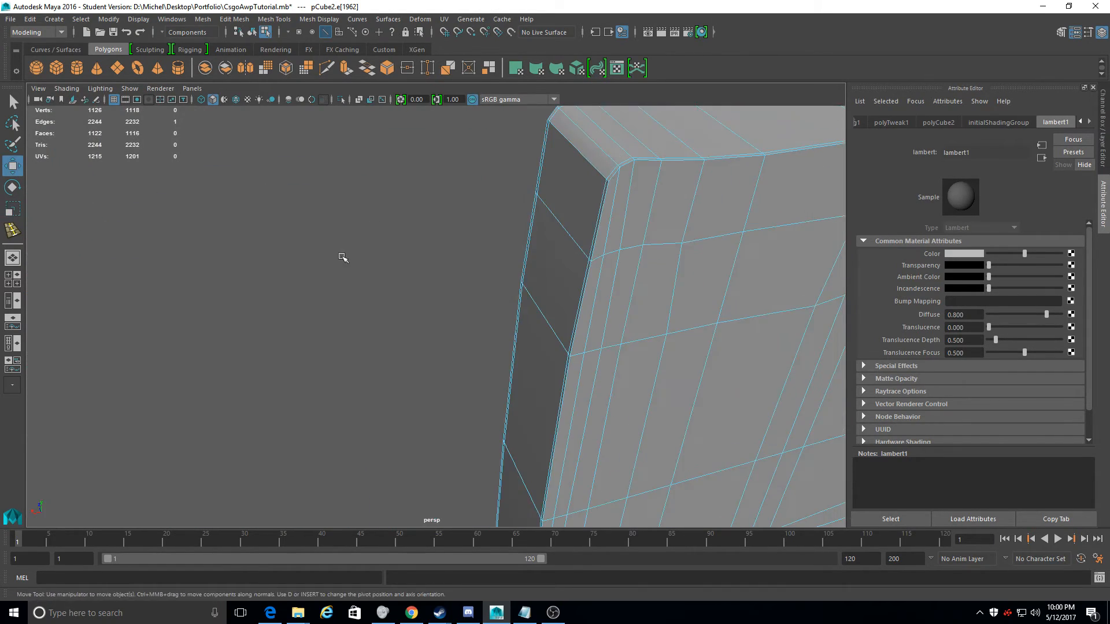
{"action": "middle_click_drag", "start_coordinate": [427, 263], "coordinate": [335, 301], "text": "alt"}
{"action": "right_click_drag", "start_coordinate": [335, 301], "coordinate": [351, 312], "text": "alt"}
{"action": "scroll", "coordinate": [364, 331], "scroll_direction": "down", "scroll_amount": 10}
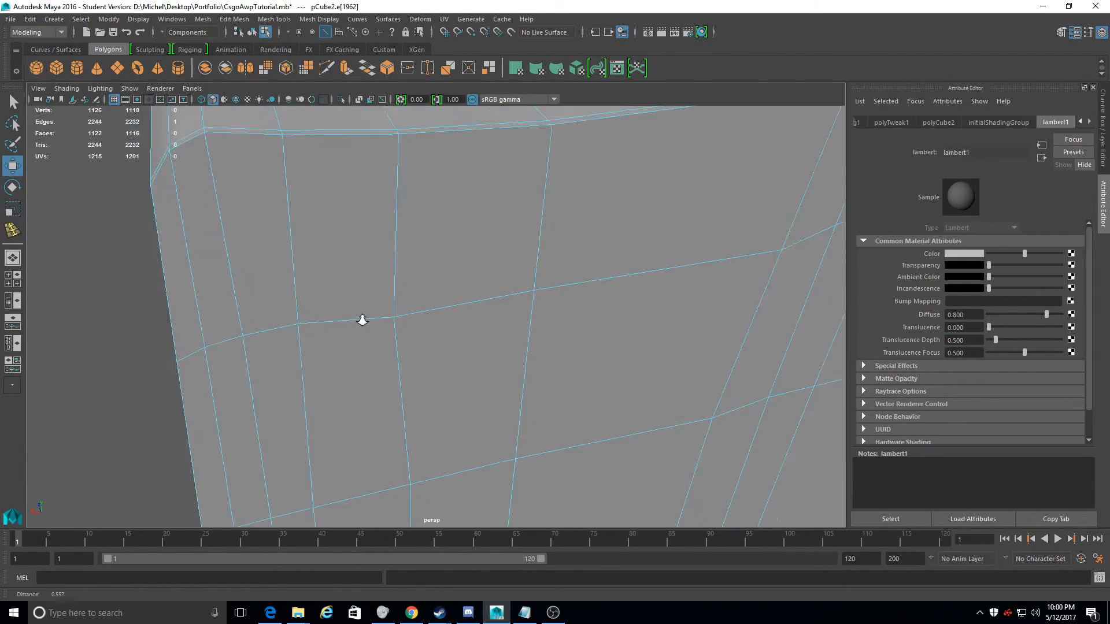
{"action": "left_click_drag", "start_coordinate": [352, 327], "coordinate": [345, 350], "text": "alt"}
{"action": "left_click", "coordinate": [457, 422]}
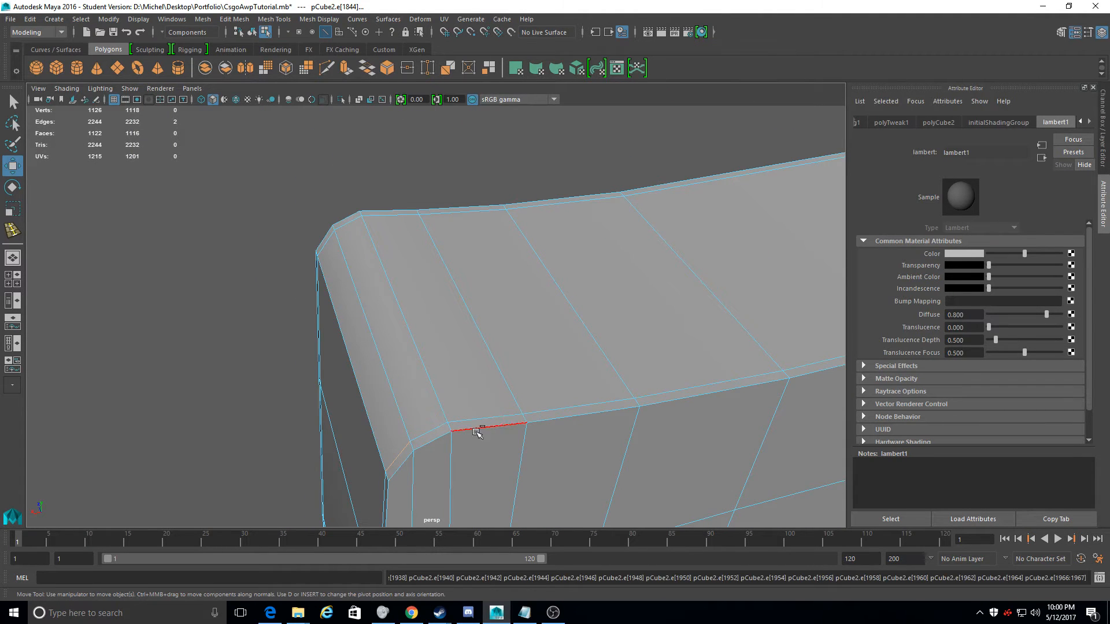
{"action": "left_click", "coordinate": [433, 439], "text": "shift"}
Extend the edge selection along one side of the upper rim to the opposite end of the body
{"action": "left_click_drag", "start_coordinate": [466, 438], "coordinate": [398, 365], "text": "alt"}
{"action": "middle_click_drag", "start_coordinate": [659, 260], "coordinate": [376, 338], "text": "alt"}
{"action": "middle_click_drag", "start_coordinate": [682, 270], "coordinate": [347, 324], "text": "alt"}
{"action": "middle_click_drag", "start_coordinate": [671, 246], "coordinate": [452, 278], "text": "alt"}
{"action": "right_click_drag", "start_coordinate": [452, 278], "coordinate": [468, 339], "text": "alt"}
{"action": "middle_click_drag", "start_coordinate": [559, 261], "coordinate": [440, 370], "text": "alt"}
{"action": "middle_click_drag", "start_coordinate": [416, 249], "coordinate": [384, 297], "text": "alt"}
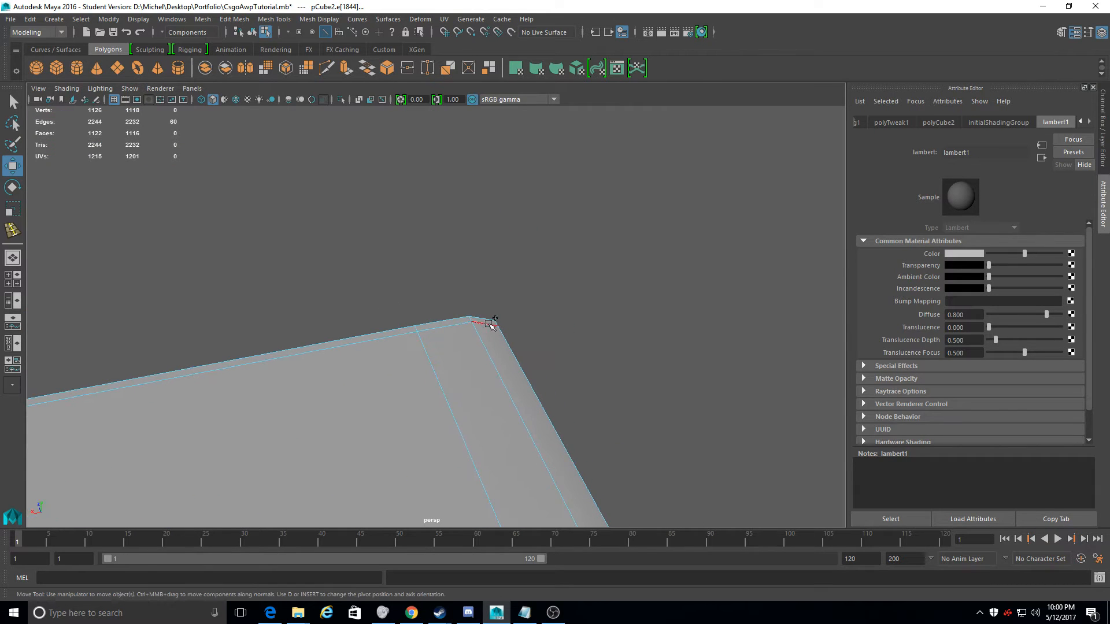
{"action": "middle_click_drag", "start_coordinate": [287, 392], "coordinate": [506, 352], "text": "alt"}
{"action": "right_click_drag", "start_coordinate": [505, 352], "coordinate": [436, 310], "text": "alt"}
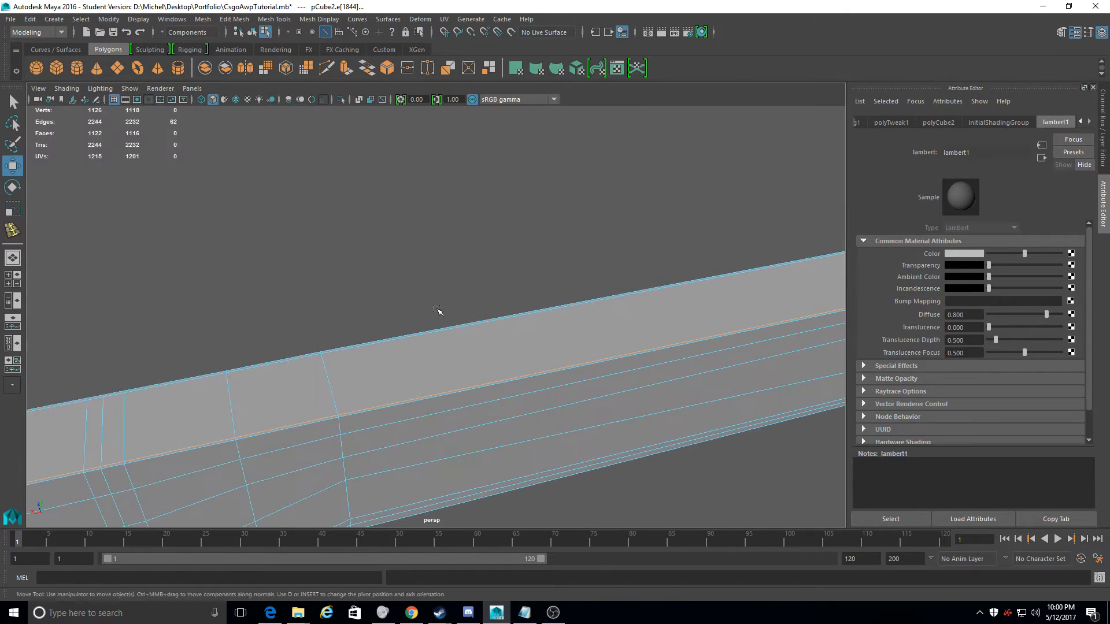
Add the edges along the other side of the body's upper rim to the selection
{"action": "middle_click_drag", "start_coordinate": [430, 303], "coordinate": [758, 279], "text": "alt"}
{"action": "middle_click_drag", "start_coordinate": [307, 430], "coordinate": [717, 254], "text": "alt"}
{"action": "middle_click_drag", "start_coordinate": [341, 327], "coordinate": [654, 237], "text": "alt"}
{"action": "middle_click_drag", "start_coordinate": [260, 295], "coordinate": [648, 225], "text": "alt"}
{"action": "middle_click_drag", "start_coordinate": [289, 266], "coordinate": [648, 220], "text": "alt"}
{"action": "middle_click_drag", "start_coordinate": [254, 249], "coordinate": [428, 243], "text": "alt"}
{"action": "right_click_drag", "start_coordinate": [428, 242], "coordinate": [465, 287], "text": "alt"}
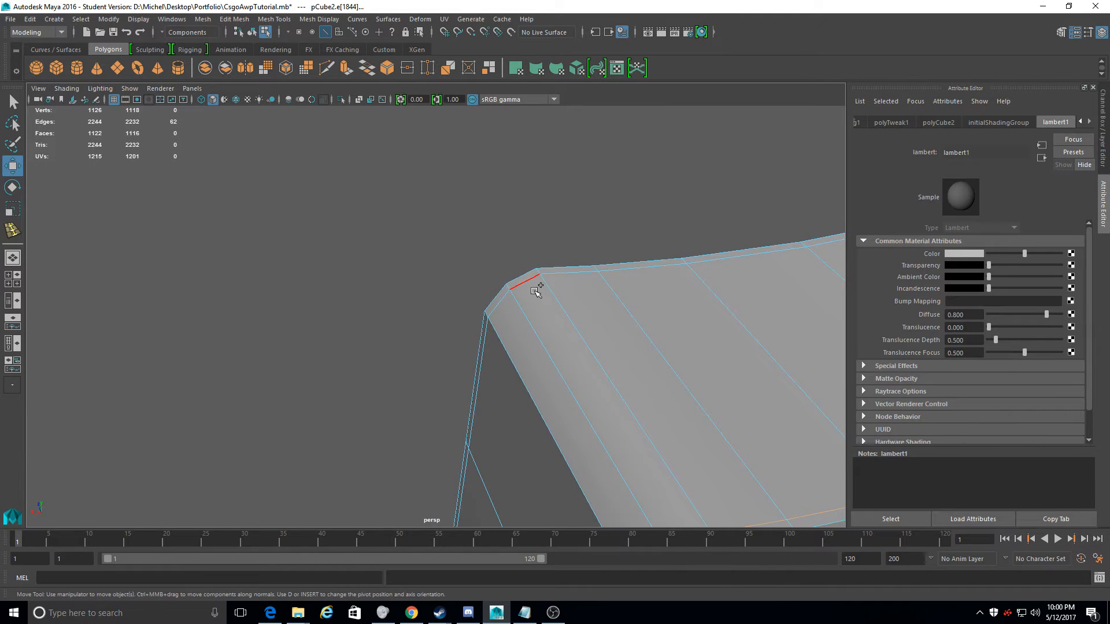
{"action": "left_click_drag", "start_coordinate": [504, 304], "coordinate": [687, 367], "text": "alt"}
{"action": "middle_click_drag", "start_coordinate": [656, 272], "coordinate": [302, 337], "text": "alt"}
{"action": "right_click_drag", "start_coordinate": [303, 337], "coordinate": [653, 436], "text": "alt"}
{"action": "left_click_drag", "start_coordinate": [654, 436], "coordinate": [484, 351], "text": "alt"}
{"action": "middle_click_drag", "start_coordinate": [483, 351], "coordinate": [508, 328], "text": "alt"}
{"action": "left_click_drag", "start_coordinate": [508, 328], "coordinate": [492, 286], "text": "alt"}
{"action": "middle_click_drag", "start_coordinate": [491, 286], "coordinate": [551, 247], "text": "alt"}
{"action": "left_click_drag", "start_coordinate": [550, 247], "coordinate": [433, 307], "text": "alt"}
{"action": "scroll", "coordinate": [433, 309], "scroll_direction": "up", "scroll_amount": 3}
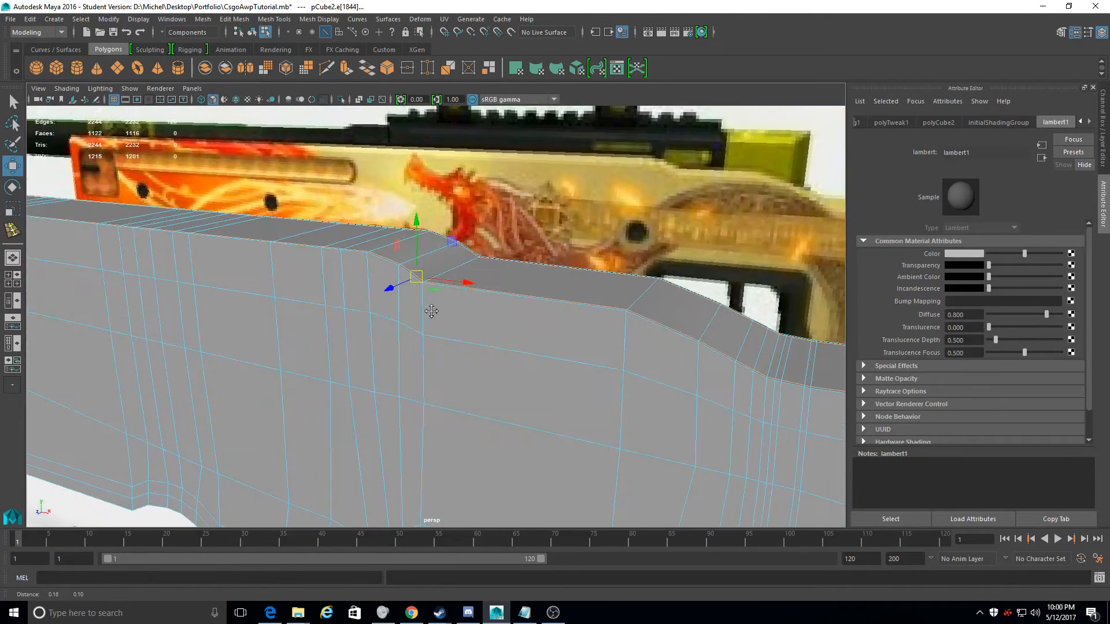
Adjust the height of the selected upper rim edges so both long top edges are slightly bevelled
{"action": "left_click_drag", "start_coordinate": [421, 221], "coordinate": [420, 218]}
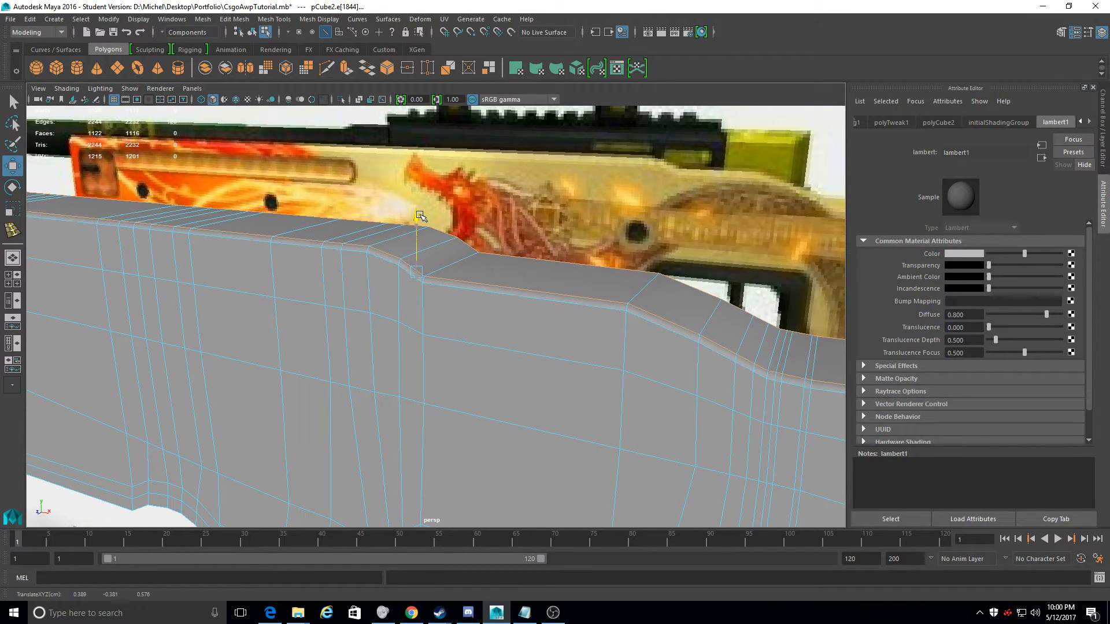
{"action": "left_click_drag", "start_coordinate": [418, 224], "coordinate": [356, 232], "text": "alt"}
{"action": "left_click_drag", "start_coordinate": [414, 191], "coordinate": [411, 198]}
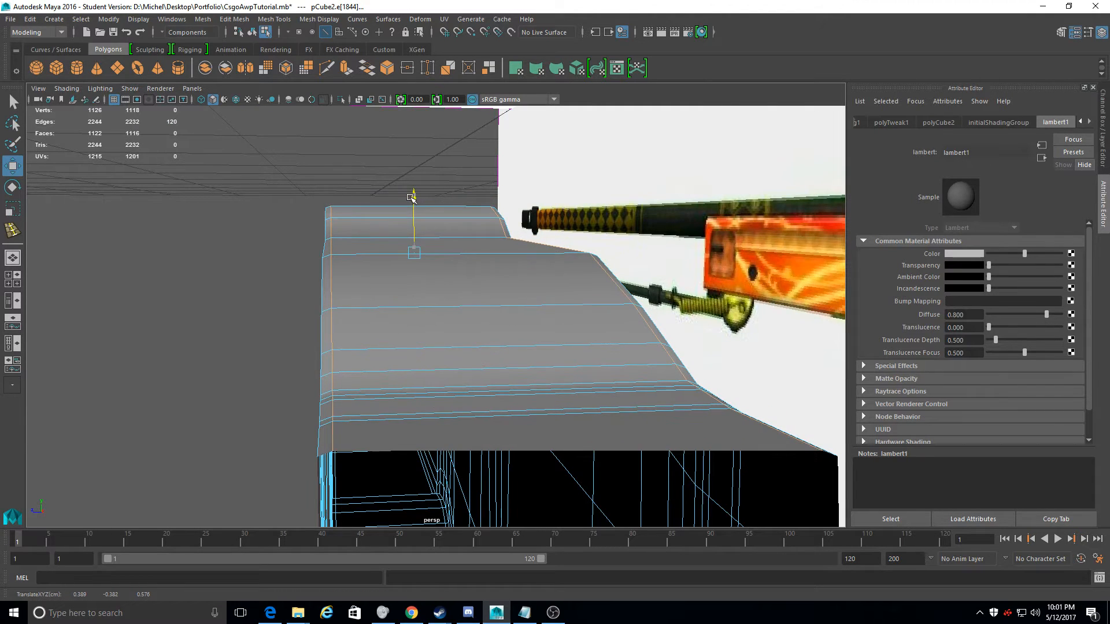
Insert an edge loop along the body's side just beside the bevelled top edge
{"action": "left_click_drag", "start_coordinate": [330, 253], "coordinate": [485, 185], "text": "alt"}
{"action": "mouse_move", "coordinate": [560, 324]}
{"action": "left_mouse_down", "text": "alt"}
{"action": "mouse_move", "coordinate": [582, 330]}
{"action": "mouse_move", "coordinate": [545, 324]}
{"action": "left_mouse_up", "text": "alt"}
{"action": "middle_click_drag", "start_coordinate": [545, 324], "coordinate": [651, 431], "text": "alt"}
{"action": "left_click_drag", "start_coordinate": [511, 372], "coordinate": [587, 382], "text": "alt"}
{"action": "middle_click_drag", "start_coordinate": [531, 364], "coordinate": [797, 381], "text": "alt"}
{"action": "middle_click_drag", "start_coordinate": [405, 315], "coordinate": [684, 297], "text": "alt"}
{"action": "scroll", "coordinate": [684, 297], "scroll_direction": "up", "scroll_amount": 3}
{"action": "left_click_drag", "start_coordinate": [567, 292], "coordinate": [625, 292], "text": "alt"}
{"action": "middle_click_drag", "start_coordinate": [434, 233], "coordinate": [609, 253], "text": "alt"}
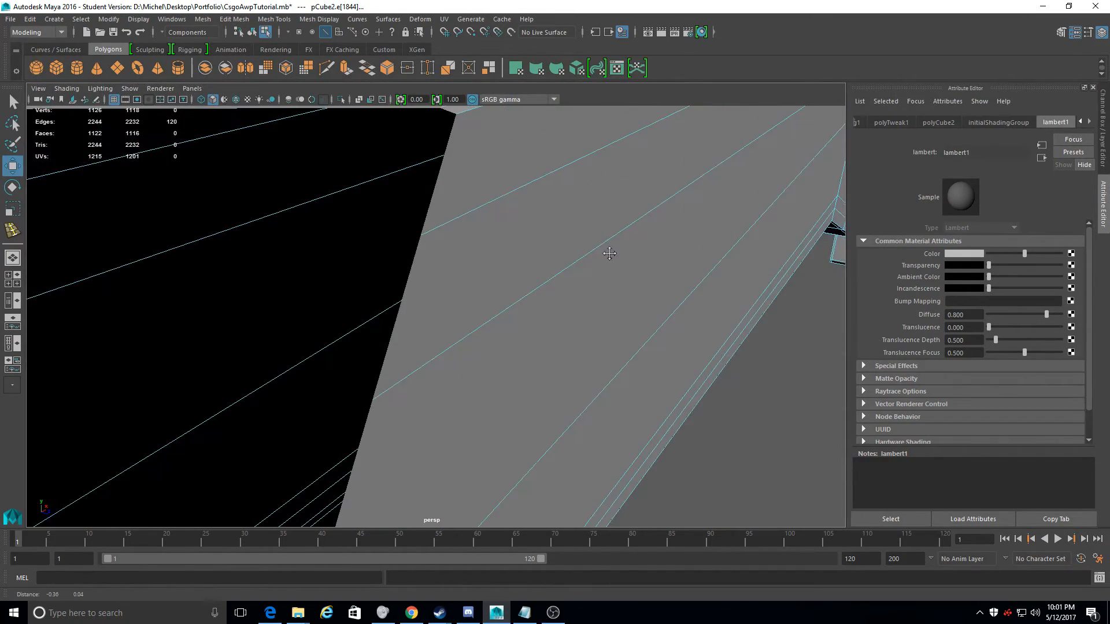
{"action": "scroll", "coordinate": [609, 254], "scroll_direction": "down", "scroll_amount": 5}
{"action": "left_click_drag", "start_coordinate": [590, 228], "coordinate": [594, 202], "text": "alt"}
{"action": "middle_click_drag", "start_coordinate": [594, 202], "coordinate": [605, 186], "text": "alt"}
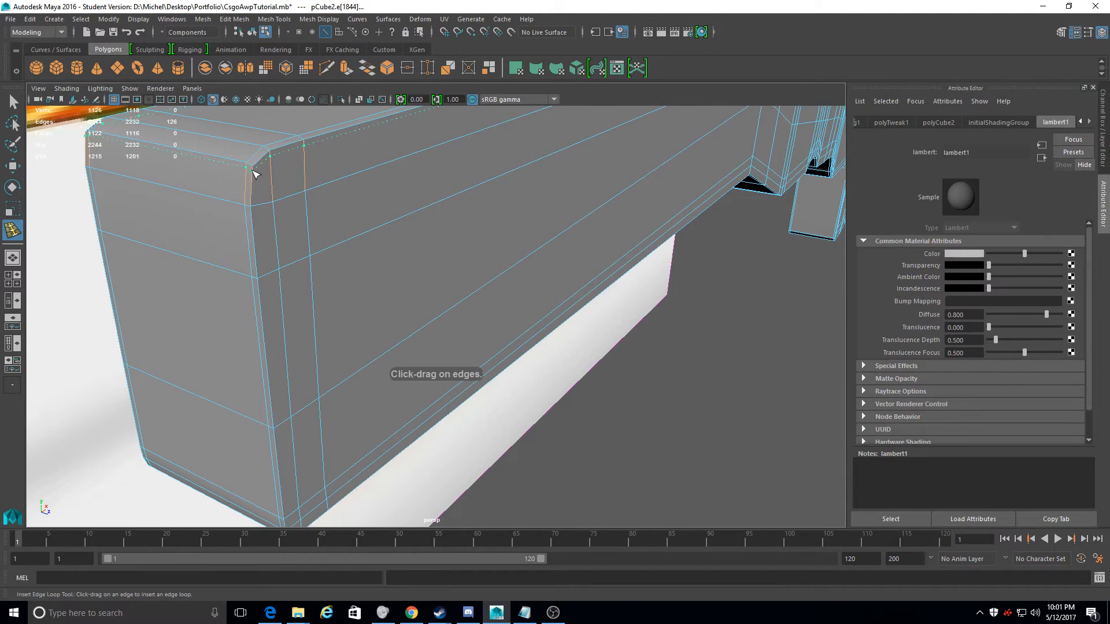
{"action": "middle_click_drag", "start_coordinate": [333, 250], "coordinate": [319, 227], "text": "alt"}
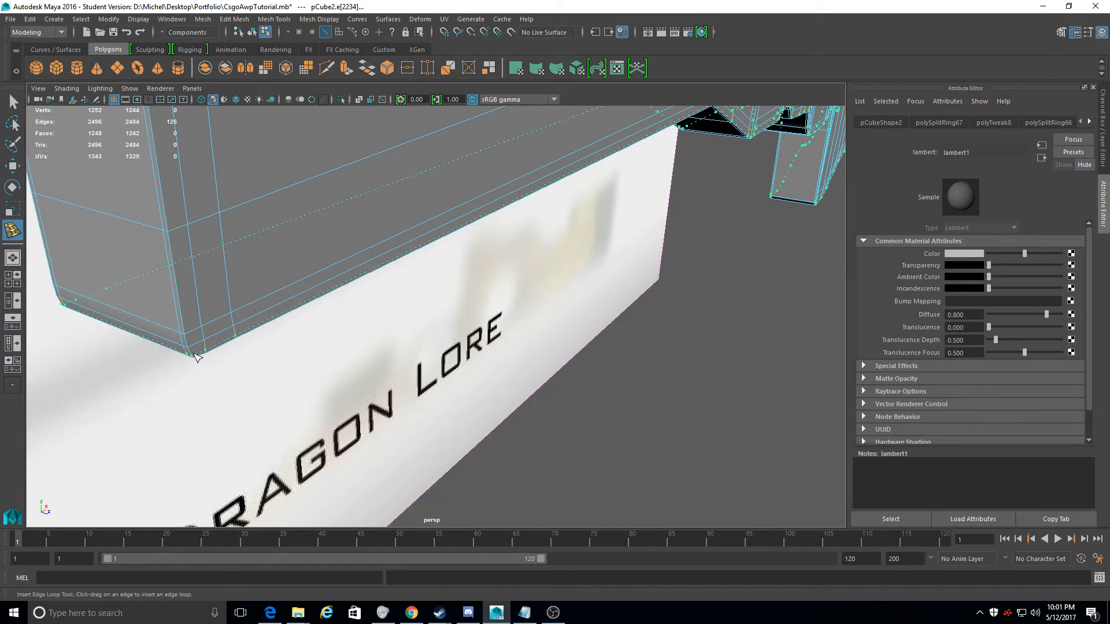
Insert supporting edge loops close to the body's bottom edge and close to its front end
{"action": "left_click_drag", "start_coordinate": [197, 361], "coordinate": [106, 353], "text": "alt"}
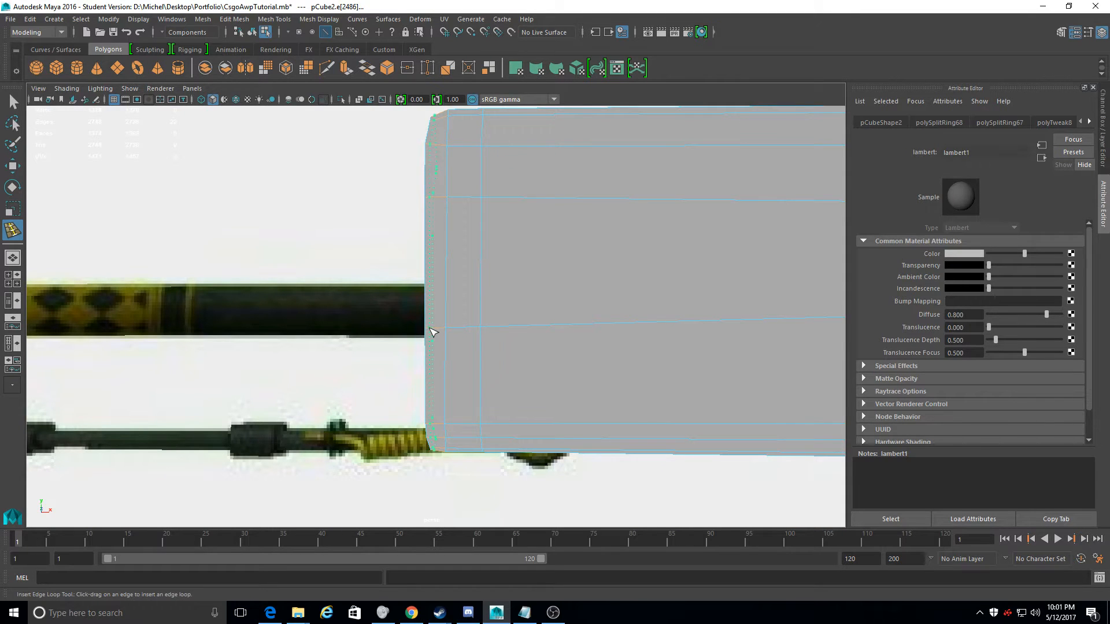
{"action": "left_click_drag", "start_coordinate": [408, 413], "coordinate": [480, 460], "text": "alt"}
{"action": "middle_click_drag", "start_coordinate": [480, 461], "coordinate": [455, 411], "text": "alt"}
{"action": "mouse_move", "coordinate": [437, 381]}
{"action": "left_mouse_down", "text": "alt"}
{"action": "mouse_move", "coordinate": [411, 364]}
{"action": "mouse_move", "coordinate": [438, 364]}
{"action": "left_mouse_up", "text": "alt"}
{"action": "middle_click_drag", "start_coordinate": [439, 365], "coordinate": [454, 363], "text": "alt"}
{"action": "left_click_drag", "start_coordinate": [454, 362], "coordinate": [254, 213], "text": "alt"}
{"action": "middle_click_drag", "start_coordinate": [254, 213], "coordinate": [357, 264], "text": "alt"}
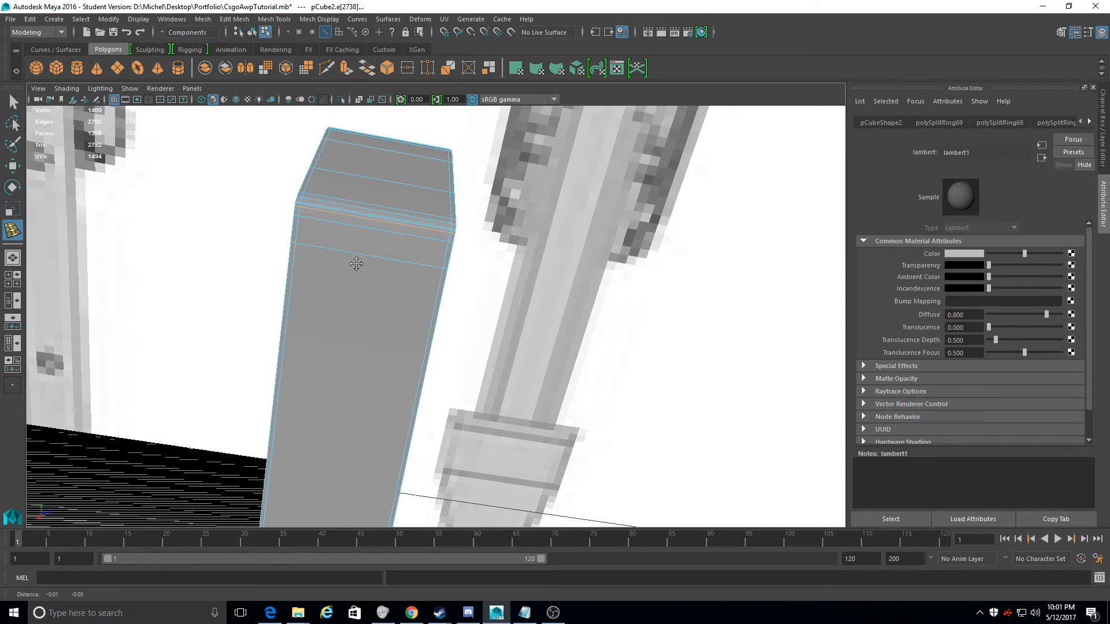
Activate the Move tool and select the edges along one side of the body's lower rim
{"action": "scroll", "coordinate": [346, 220], "scroll_direction": "up", "scroll_amount": 5}
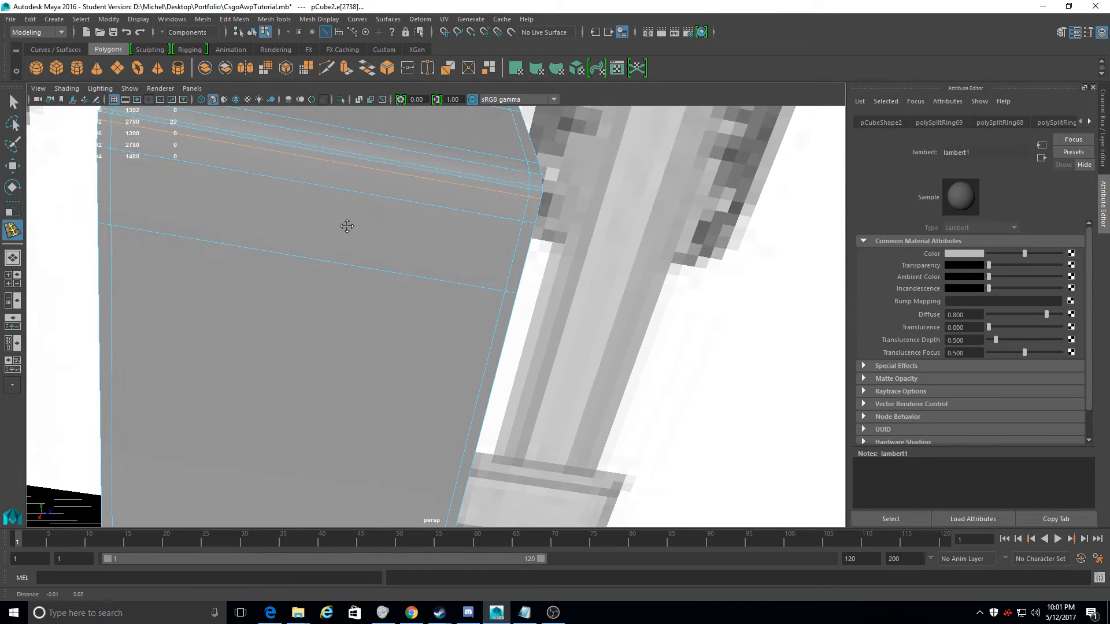
{"action": "left_click_drag", "start_coordinate": [350, 231], "coordinate": [235, 243], "text": "alt"}
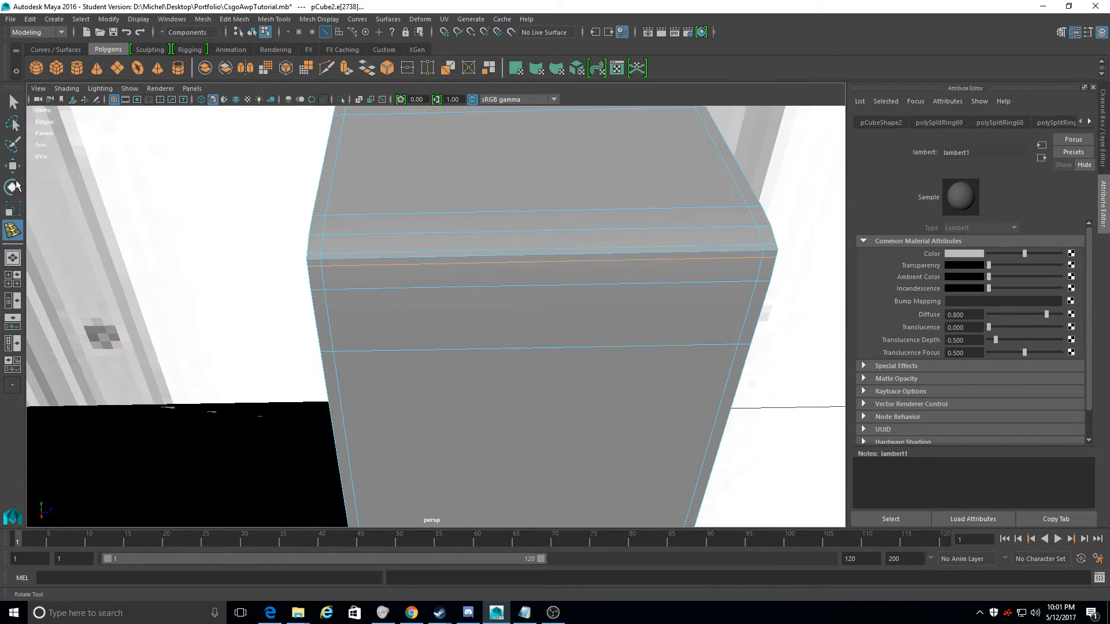
{"action": "key", "text": "w"}
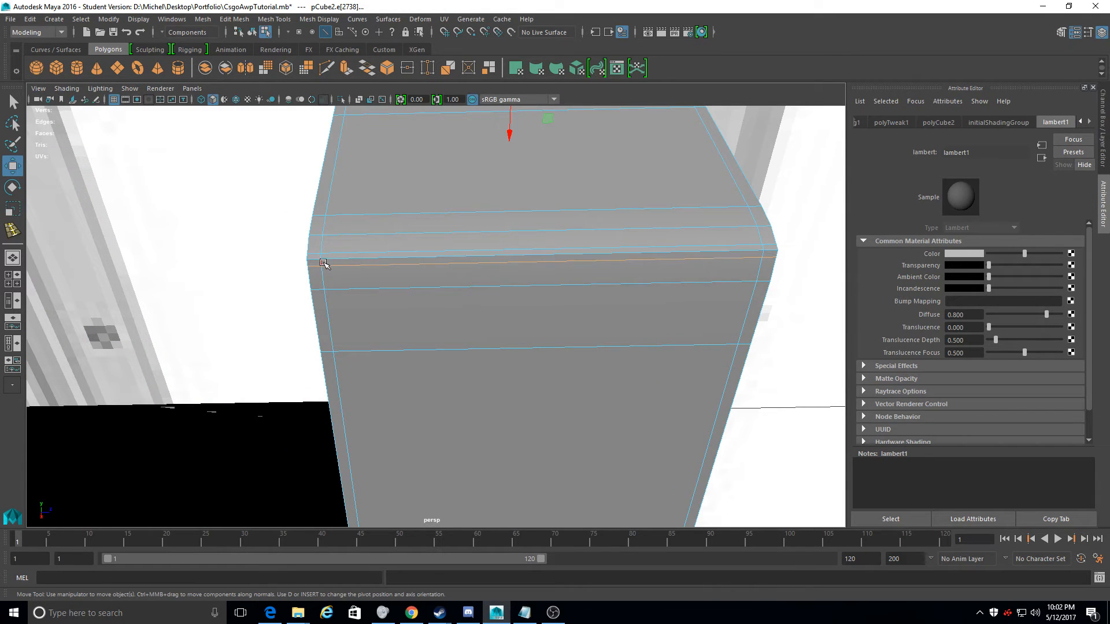
{"action": "middle_click_drag", "start_coordinate": [424, 377], "coordinate": [594, 393], "text": "alt"}
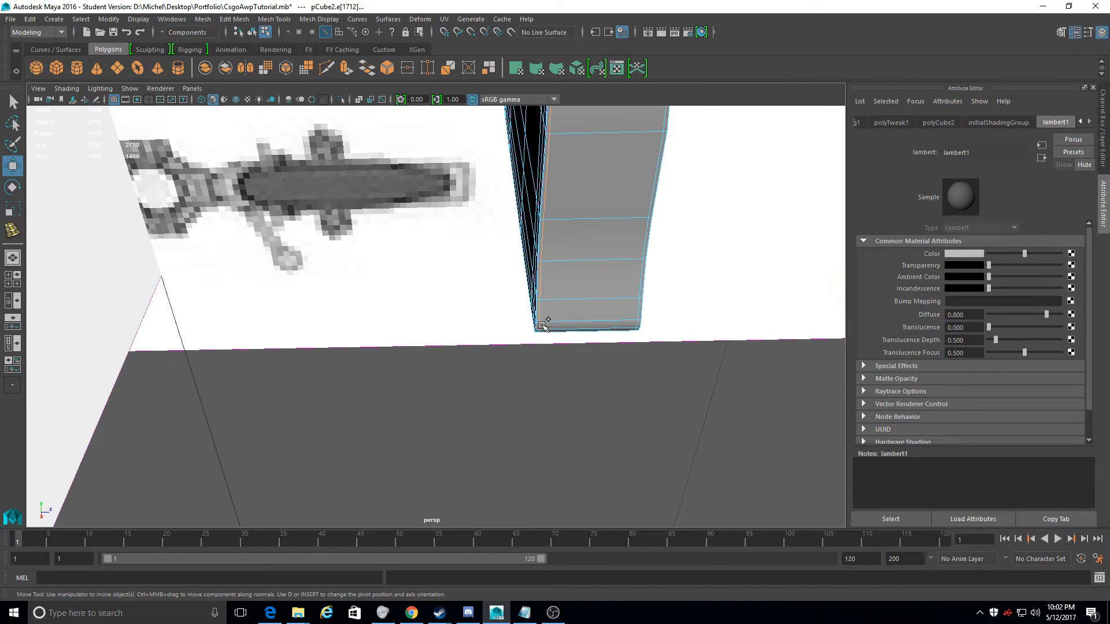
{"action": "left_click_drag", "start_coordinate": [542, 328], "coordinate": [359, 313], "text": "alt"}
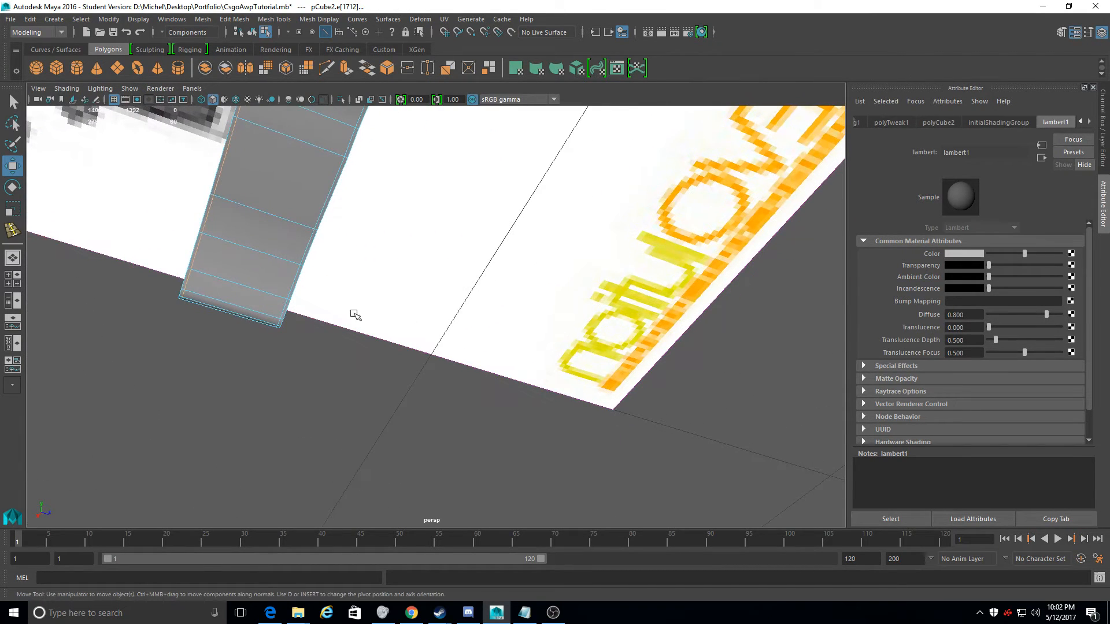
{"action": "left_click_drag", "start_coordinate": [281, 333], "coordinate": [282, 279], "text": "alt"}
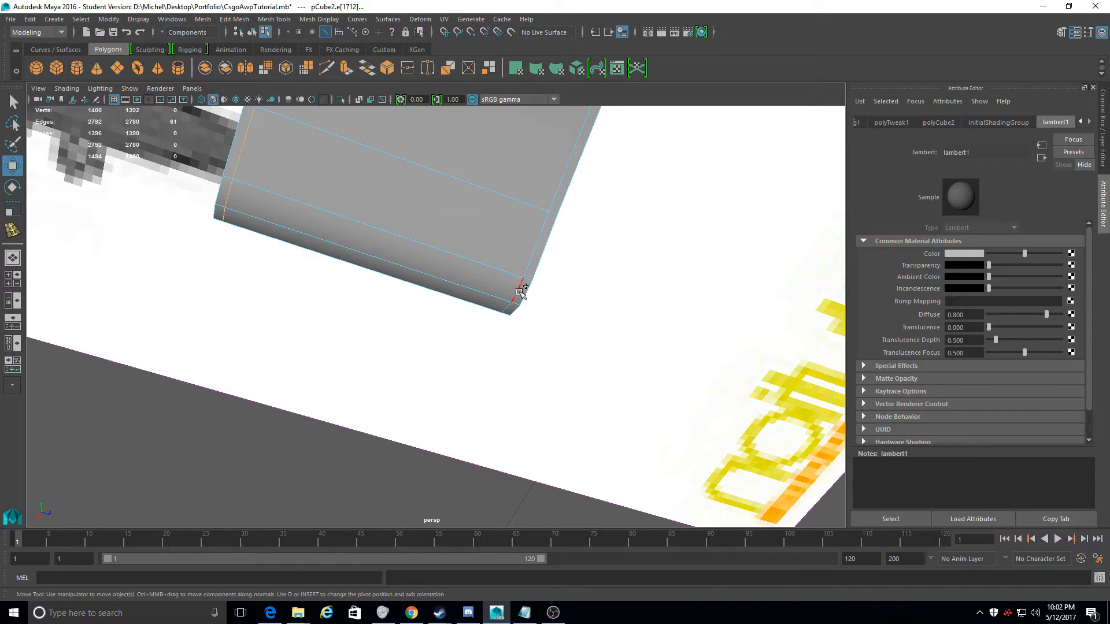
Add the edges along the opposite side of the lower rim to the selection
{"action": "mouse_move", "coordinate": [572, 253]}
{"action": "left_mouse_down", "text": "alt"}
{"action": "mouse_move", "coordinate": [570, 272]}
{"action": "mouse_move", "coordinate": [553, 246]}
{"action": "left_mouse_up", "text": "alt"}
{"action": "scroll", "coordinate": [529, 383], "scroll_direction": "up", "scroll_amount": 5}
{"action": "left_click_drag", "start_coordinate": [529, 383], "coordinate": [575, 206], "text": "alt"}
{"action": "right_click_drag", "start_coordinate": [575, 206], "coordinate": [470, 170], "text": "alt"}
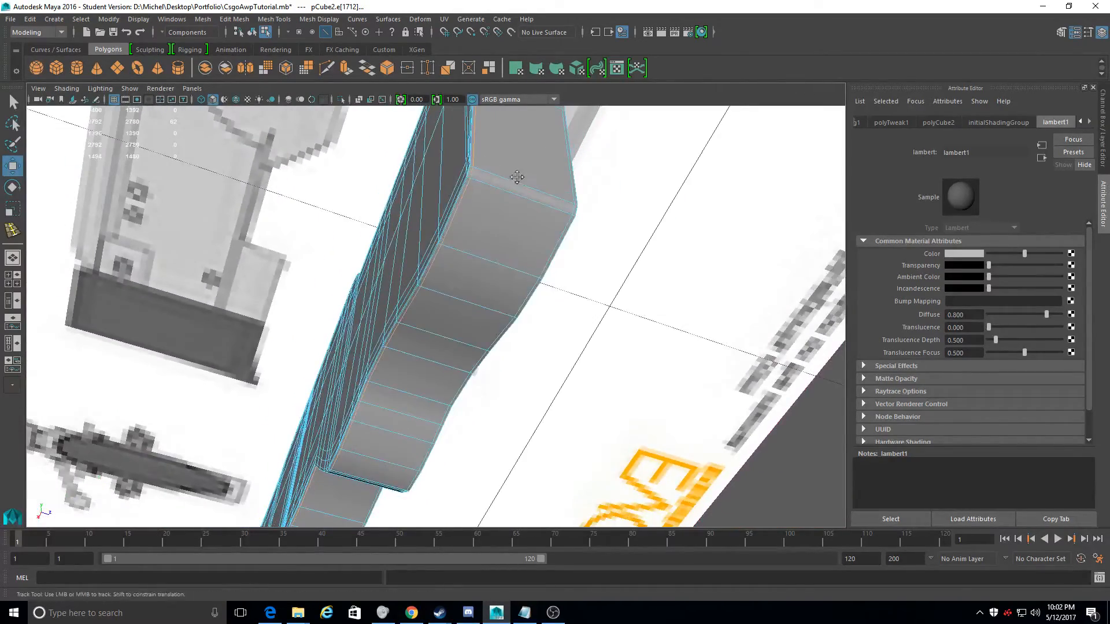
{"action": "scroll", "coordinate": [426, 312], "scroll_direction": "up", "scroll_amount": 6}
{"action": "left_click_drag", "start_coordinate": [419, 229], "coordinate": [448, 218], "text": "alt"}
{"action": "right_click_drag", "start_coordinate": [449, 218], "coordinate": [455, 197], "text": "alt"}
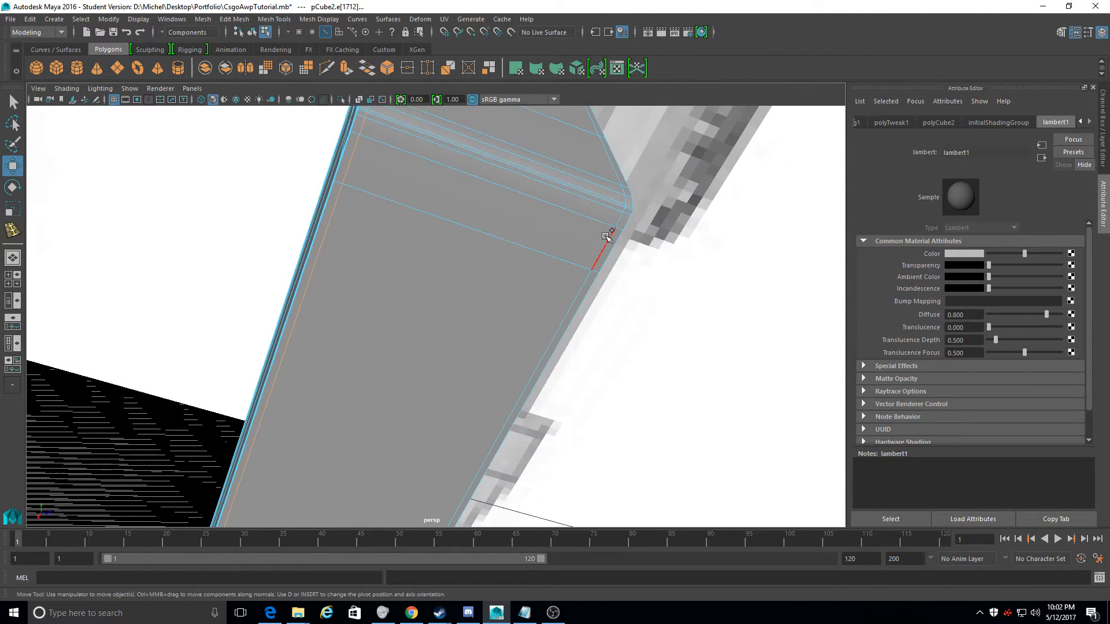
{"action": "right_click_drag", "start_coordinate": [619, 220], "coordinate": [632, 245], "text": "alt"}
Move the selected lower rim edges slightly downward along the vertical axis
{"action": "middle_click_drag", "start_coordinate": [632, 245], "coordinate": [610, 245], "text": "alt"}
{"action": "left_click_drag", "start_coordinate": [553, 258], "coordinate": [514, 262], "text": "alt"}
{"action": "right_click_drag", "start_coordinate": [515, 262], "coordinate": [399, 215], "text": "alt"}
{"action": "left_click_drag", "start_coordinate": [399, 215], "coordinate": [365, 342], "text": "alt"}
{"action": "middle_click_drag", "start_coordinate": [366, 343], "coordinate": [368, 99], "text": "alt"}
{"action": "left_click_drag", "start_coordinate": [439, 248], "coordinate": [405, 263], "text": "alt"}
{"action": "middle_click_drag", "start_coordinate": [431, 269], "coordinate": [439, 198], "text": "alt"}
{"action": "right_click_drag", "start_coordinate": [439, 198], "coordinate": [508, 203], "text": "alt"}
{"action": "left_click_drag", "start_coordinate": [508, 203], "coordinate": [520, 206], "text": "alt"}
{"action": "middle_click_drag", "start_coordinate": [520, 205], "coordinate": [507, 267], "text": "alt"}
{"action": "right_click_drag", "start_coordinate": [507, 267], "coordinate": [561, 347], "text": "alt"}
{"action": "left_click_drag", "start_coordinate": [560, 280], "coordinate": [520, 231], "text": "alt"}
{"action": "middle_click_drag", "start_coordinate": [521, 232], "coordinate": [505, 297], "text": "alt"}
{"action": "right_click_drag", "start_coordinate": [505, 298], "coordinate": [549, 368], "text": "alt"}
{"action": "left_click_drag", "start_coordinate": [549, 368], "coordinate": [544, 346], "text": "alt"}
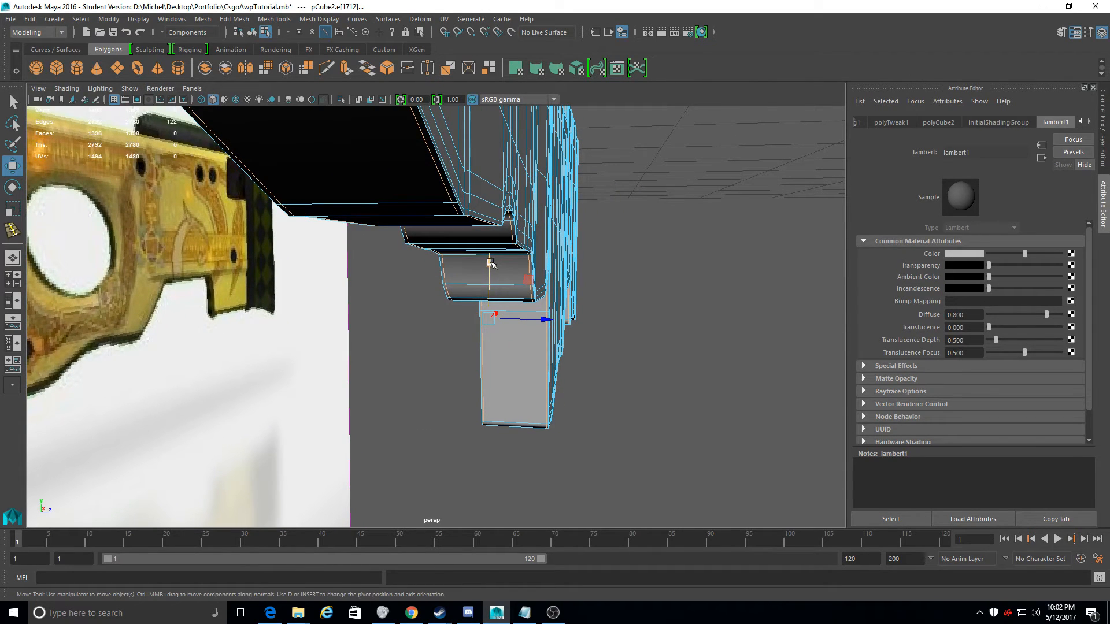
{"action": "left_click_drag", "start_coordinate": [490, 263], "coordinate": [488, 267]}
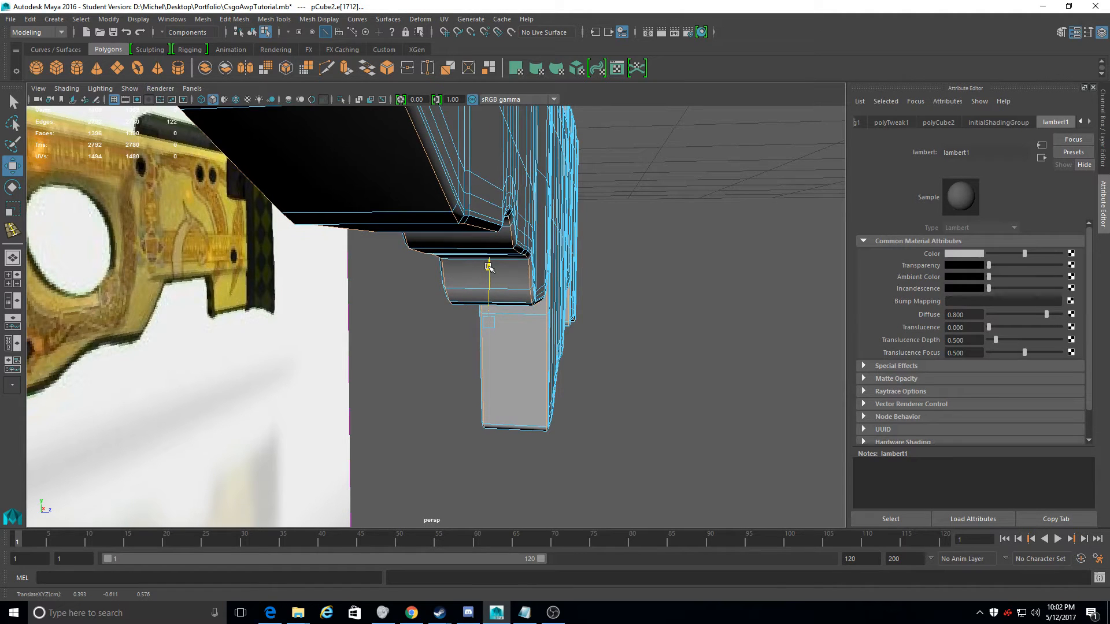
{"action": "left_click_drag", "start_coordinate": [488, 266], "coordinate": [488, 266]}
Select the uppermost rows of faces on the body's side, starting at the front corner
{"action": "middle_click_drag", "start_coordinate": [489, 266], "coordinate": [476, 307], "text": "alt"}
{"action": "right_click_drag", "start_coordinate": [476, 307], "coordinate": [399, 201], "text": "alt"}
{"action": "middle_click_drag", "start_coordinate": [278, 267], "coordinate": [323, 226], "text": "alt"}
{"action": "right_click_drag", "start_coordinate": [322, 225], "coordinate": [330, 240], "text": "alt"}
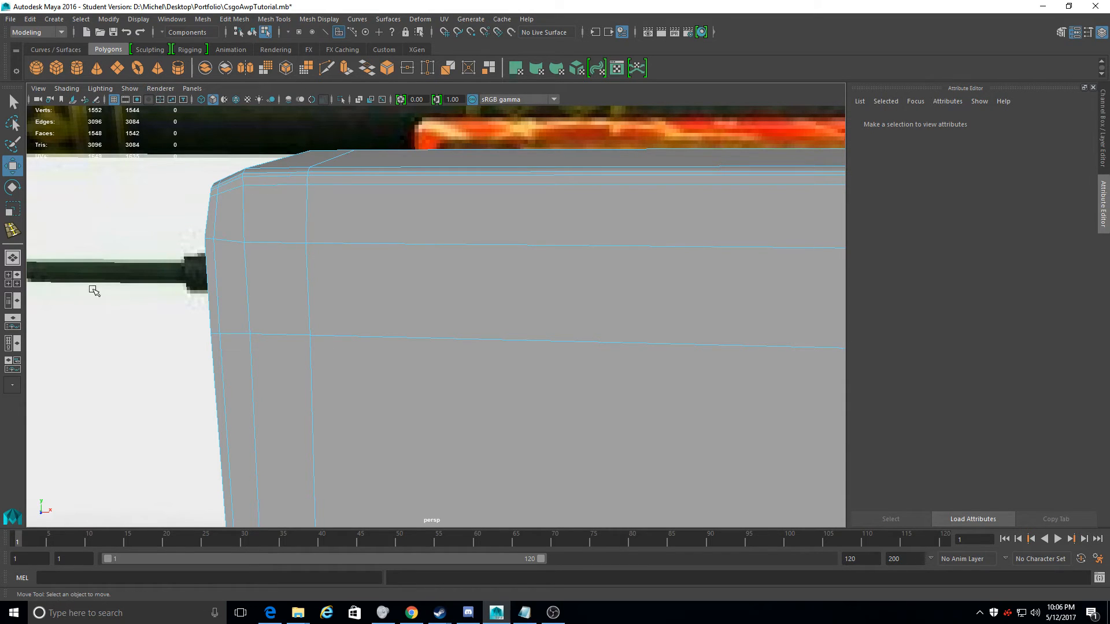
{"action": "left_click", "coordinate": [228, 209]}
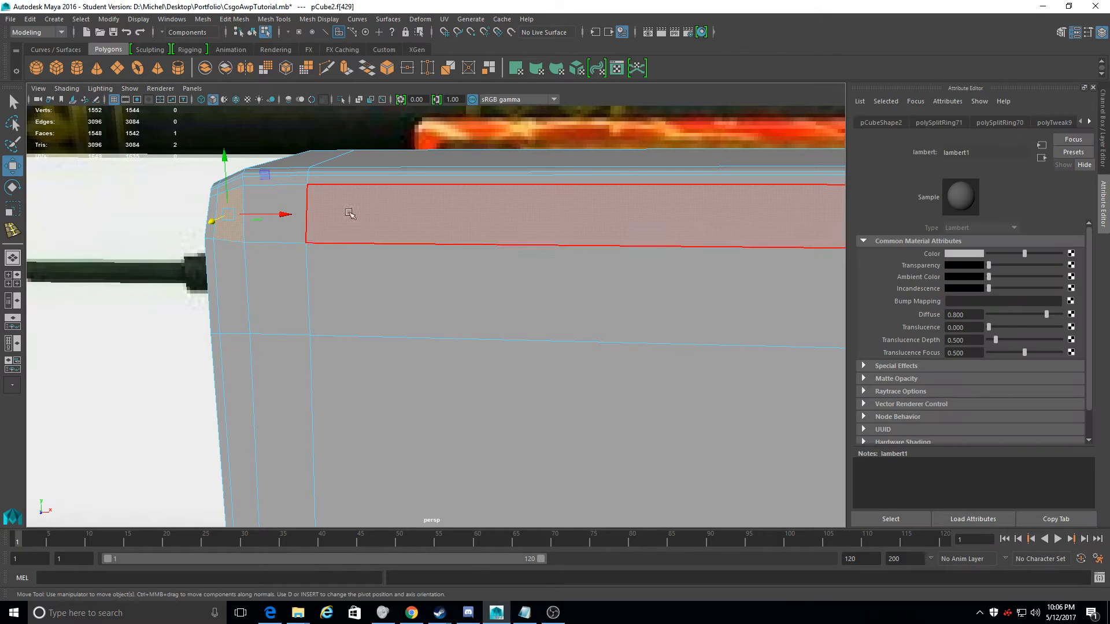
{"action": "left_click", "coordinate": [236, 184], "text": "shift"}
{"action": "middle_click_drag", "start_coordinate": [676, 228], "coordinate": [515, 243], "text": "alt"}
{"action": "middle_click_drag", "start_coordinate": [694, 277], "coordinate": [559, 294], "text": "alt"}
{"action": "scroll", "coordinate": [626, 260], "scroll_direction": "down", "scroll_amount": 4}
{"action": "scroll", "coordinate": [629, 258], "scroll_direction": "up", "scroll_amount": 4}
{"action": "left_click", "coordinate": [601, 181], "text": "shift"}
{"action": "left_click_drag", "start_coordinate": [601, 191], "coordinate": [682, 260], "text": "alt"}
{"action": "left_click", "coordinate": [630, 251], "text": "shift"}
{"action": "left_click_drag", "start_coordinate": [225, 267], "coordinate": [354, 200], "text": "alt"}
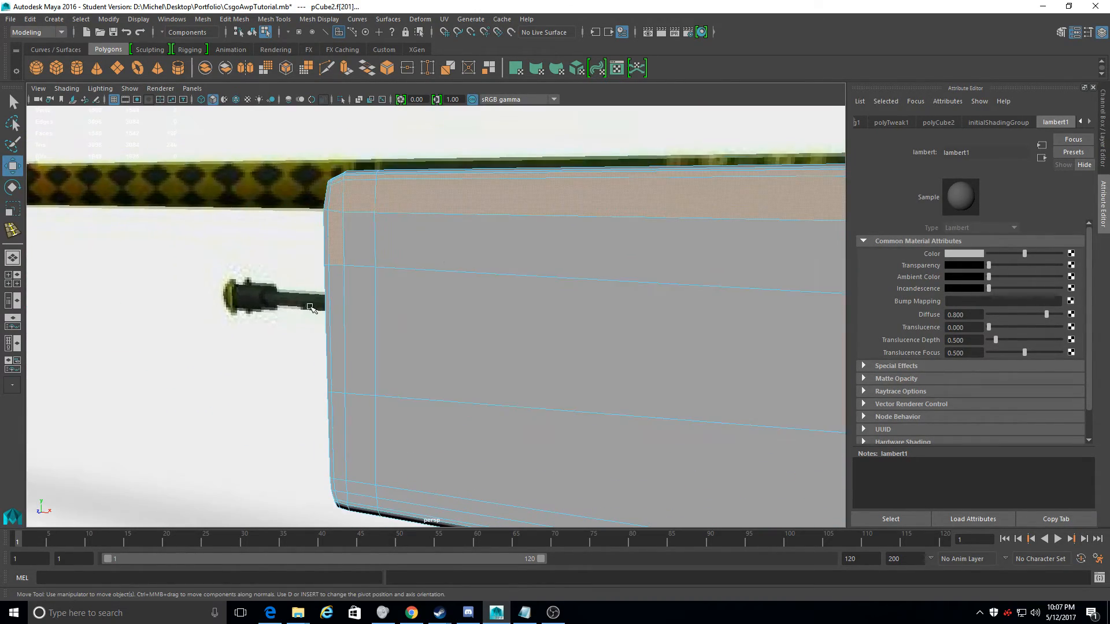
Add the next row of side faces below to the selection, from the front end to the rear
{"action": "scroll", "coordinate": [364, 479], "scroll_direction": "up", "scroll_amount": 3}
{"action": "middle_click_drag", "start_coordinate": [364, 480], "coordinate": [409, 295], "text": "alt"}
{"action": "left_click", "coordinate": [417, 238], "text": "shift"}
{"action": "middle_click_drag", "start_coordinate": [450, 171], "coordinate": [422, 393], "text": "alt"}
{"action": "left_click", "coordinate": [409, 461], "text": "shift"}
{"action": "left_click", "coordinate": [371, 398], "text": "shift"}
{"action": "left_click", "coordinate": [426, 341], "text": "shift"}
{"action": "left_click", "coordinate": [612, 358], "text": "shift"}
{"action": "scroll", "coordinate": [612, 359], "scroll_direction": "down", "scroll_amount": 5}
{"action": "middle_click_drag", "start_coordinate": [612, 359], "coordinate": [301, 295], "text": "alt"}
{"action": "scroll", "coordinate": [699, 310], "scroll_direction": "up", "scroll_amount": 4}
{"action": "middle_click_drag", "start_coordinate": [699, 310], "coordinate": [555, 272], "text": "alt"}
{"action": "left_click_drag", "start_coordinate": [651, 387], "coordinate": [611, 378], "text": "alt"}
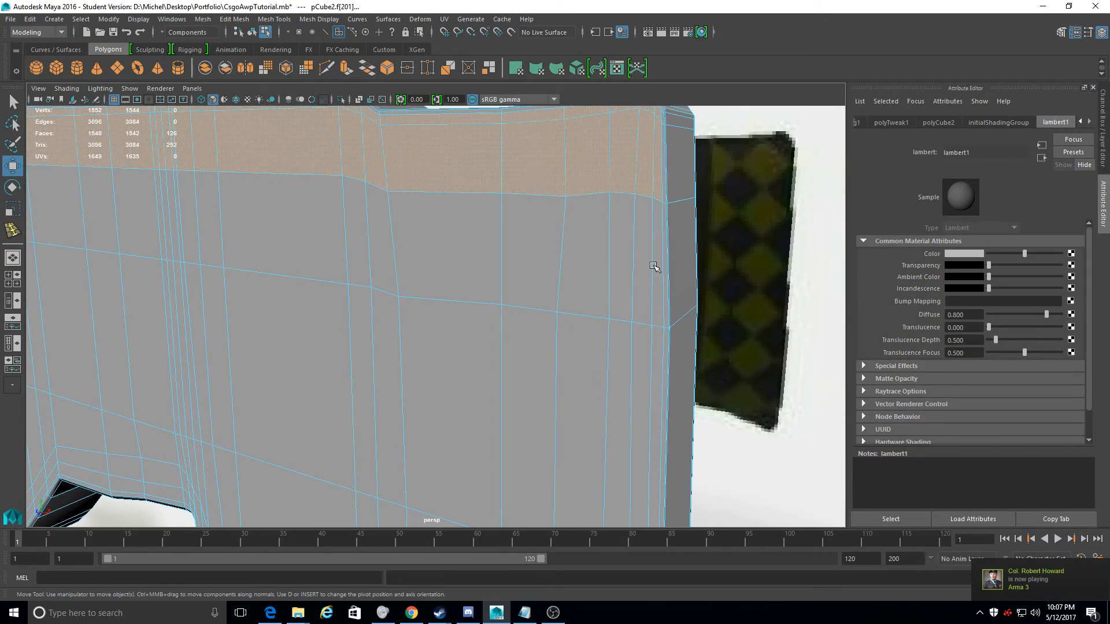
{"action": "scroll", "coordinate": [714, 297], "scroll_direction": "up", "scroll_amount": 3}
{"action": "middle_click_drag", "start_coordinate": [714, 297], "coordinate": [685, 315], "text": "alt"}
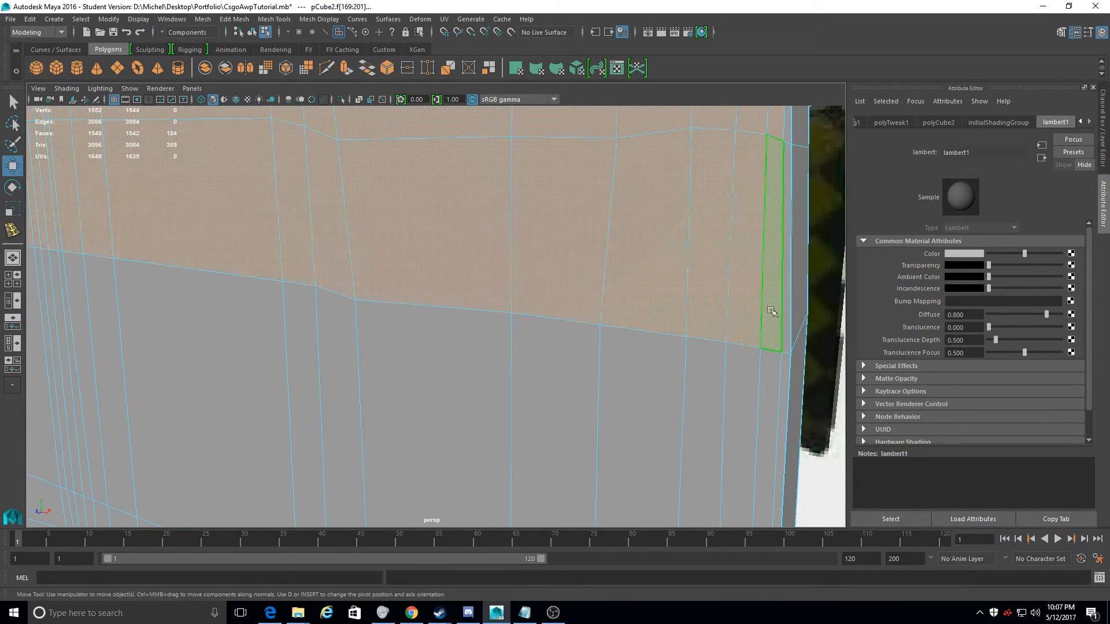
Add the remaining middle and lower rows of side faces along the body to the selection
{"action": "scroll", "coordinate": [772, 311], "scroll_direction": "down", "scroll_amount": 5}
{"action": "middle_click_drag", "start_coordinate": [578, 359], "coordinate": [892, 409], "text": "alt"}
{"action": "middle_click_drag", "start_coordinate": [289, 347], "coordinate": [560, 367], "text": "alt"}
{"action": "scroll", "coordinate": [560, 366], "scroll_direction": "up", "scroll_amount": 3}
{"action": "double_click", "coordinate": [245, 303], "text": "shift"}
{"action": "scroll", "coordinate": [245, 303], "scroll_direction": "down", "scroll_amount": 4}
{"action": "middle_click_drag", "start_coordinate": [694, 347], "coordinate": [324, 272], "text": "alt"}
{"action": "scroll", "coordinate": [506, 344], "scroll_direction": "up", "scroll_amount": 2}
{"action": "left_click_drag", "start_coordinate": [745, 324], "coordinate": [713, 325], "text": "alt"}
{"action": "left_click", "coordinate": [696, 455], "text": "shift"}
{"action": "scroll", "coordinate": [696, 454], "scroll_direction": "down", "scroll_amount": 4}
{"action": "middle_click_drag", "start_coordinate": [324, 324], "coordinate": [667, 387], "text": "alt"}
{"action": "scroll", "coordinate": [667, 386], "scroll_direction": "up", "scroll_amount": 4}
{"action": "middle_click_drag", "start_coordinate": [462, 393], "coordinate": [704, 506], "text": "alt"}
{"action": "double_click", "coordinate": [219, 208], "text": "shift"}
{"action": "left_click_drag", "start_coordinate": [214, 243], "coordinate": [370, 287], "text": "alt"}
{"action": "scroll", "coordinate": [414, 293], "scroll_direction": "down", "scroll_amount": 3}
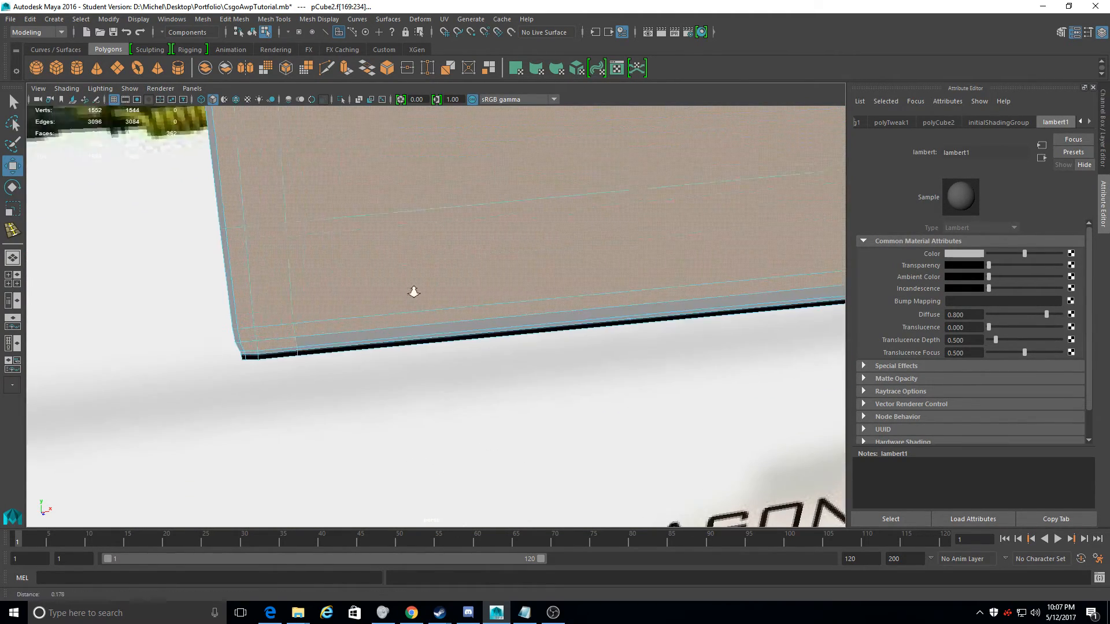
Move the selected side faces slightly outward, perpendicular to the body's side
{"action": "scroll", "coordinate": [548, 290], "scroll_direction": "up", "scroll_amount": 1}
{"action": "middle_click_drag", "start_coordinate": [722, 260], "coordinate": [359, 197], "text": "alt"}
{"action": "scroll", "coordinate": [598, 302], "scroll_direction": "up", "scroll_amount": 3}
{"action": "scroll", "coordinate": [774, 345], "scroll_direction": "down", "scroll_amount": 4}
{"action": "left_click_drag", "start_coordinate": [497, 254], "coordinate": [203, 248], "text": "alt"}
{"action": "middle_click_drag", "start_coordinate": [232, 254], "coordinate": [381, 263], "text": "alt"}
{"action": "left_click_drag", "start_coordinate": [312, 295], "coordinate": [269, 319], "text": "alt"}
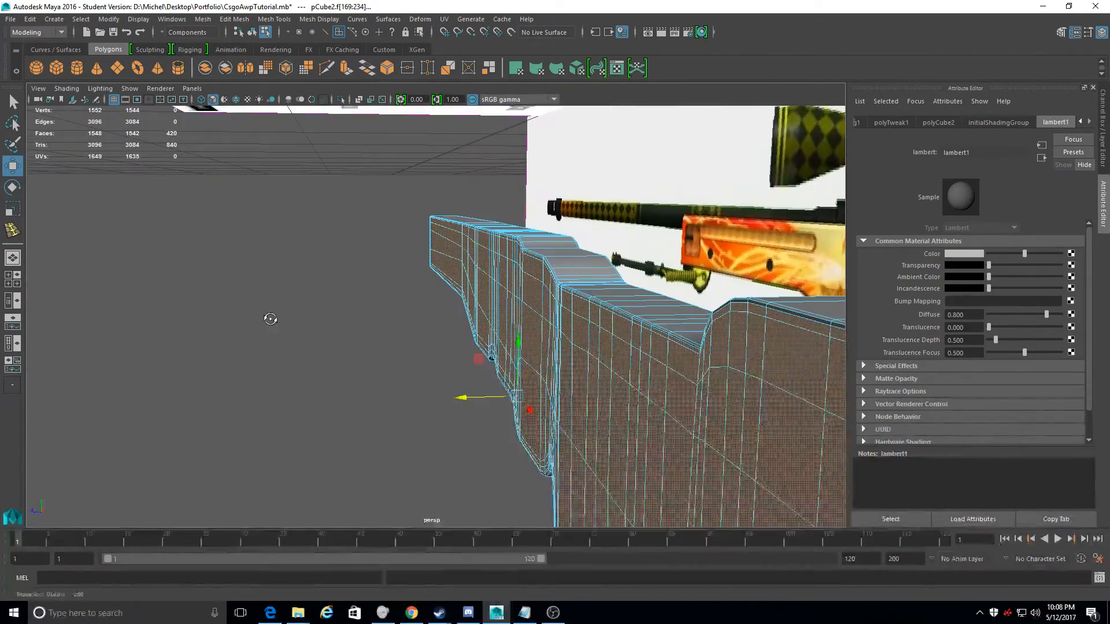
{"action": "left_click_drag", "start_coordinate": [470, 396], "coordinate": [420, 410]}
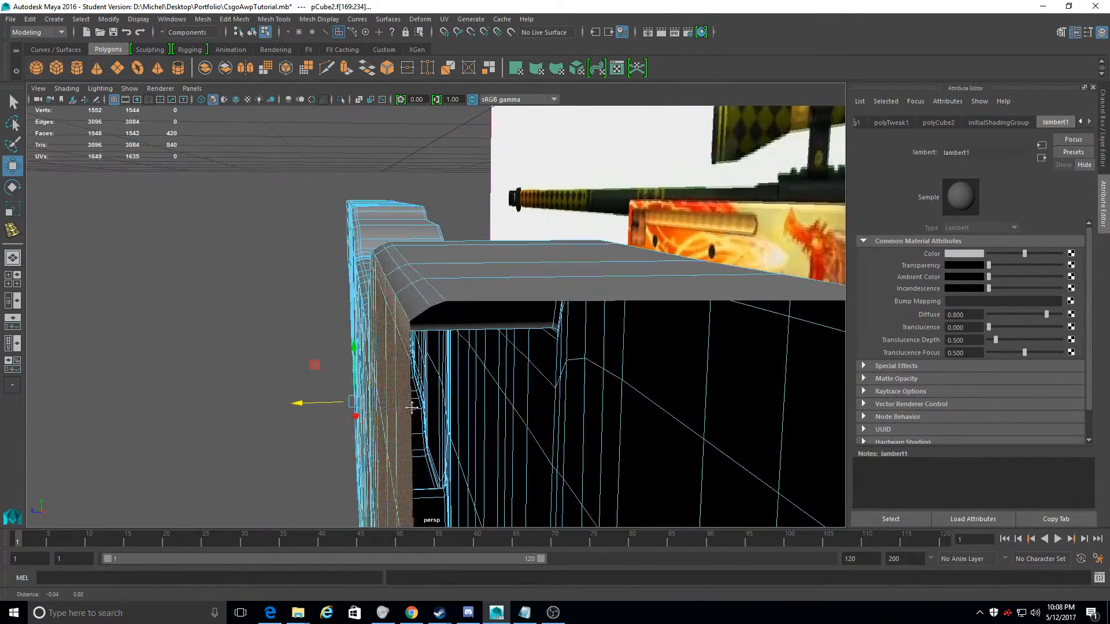
Select the vertical column of faces at the front end of the body's opposite side
{"action": "middle_click_drag", "start_coordinate": [420, 410], "coordinate": [410, 405], "text": "alt"}
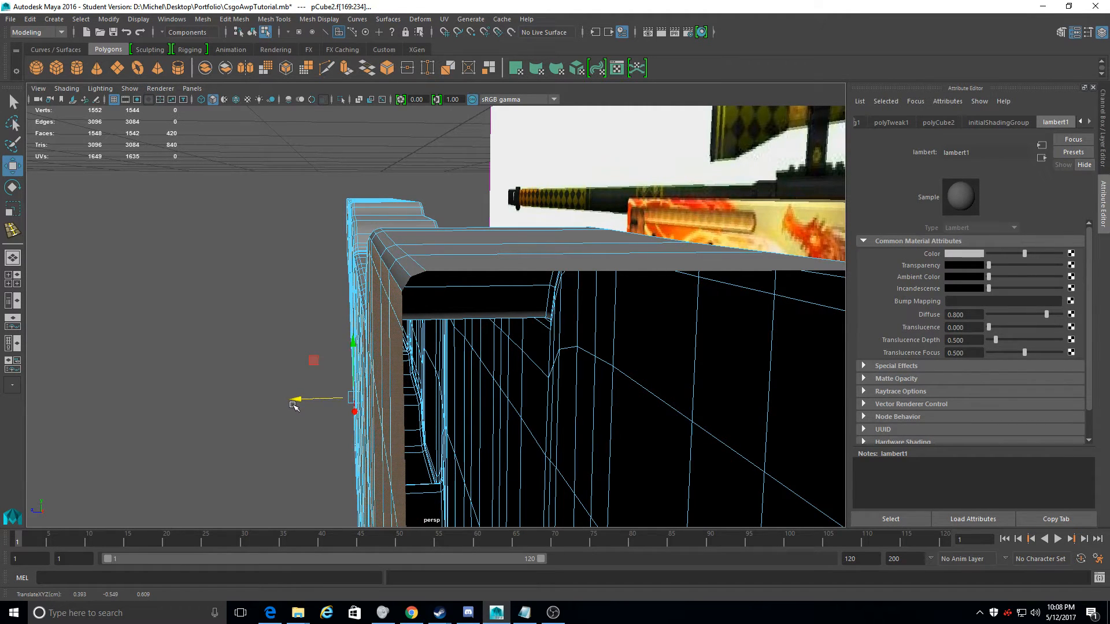
{"action": "left_click_drag", "start_coordinate": [420, 300], "coordinate": [369, 268], "text": "alt"}
{"action": "right_click_drag", "start_coordinate": [369, 268], "coordinate": [299, 260], "text": "alt"}
{"action": "left_click_drag", "start_coordinate": [300, 260], "coordinate": [282, 279], "text": "alt"}
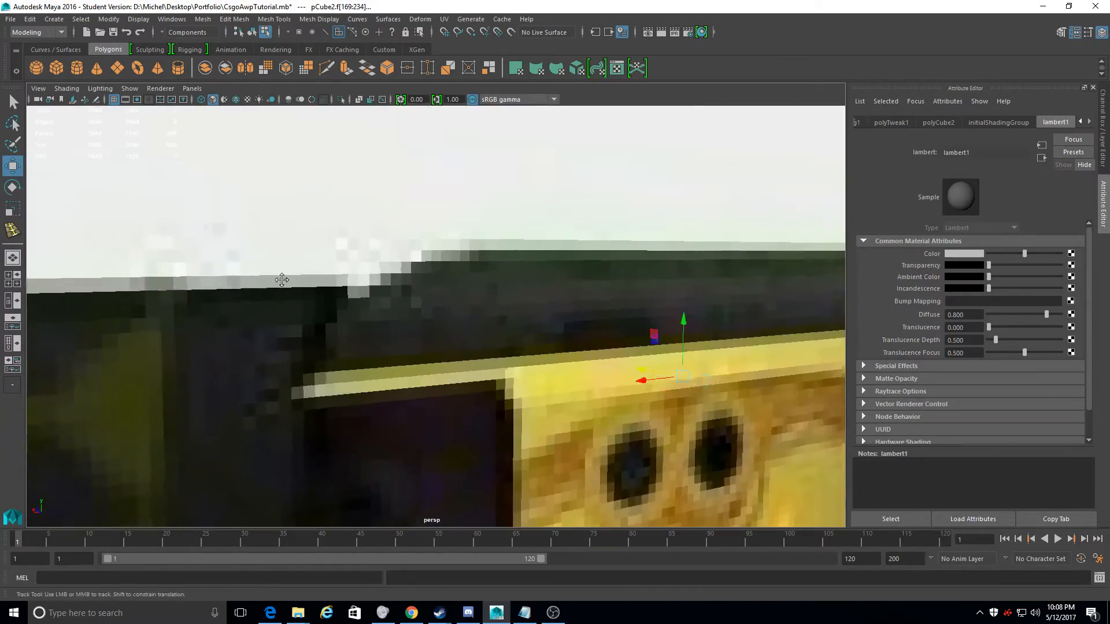
{"action": "middle_click_drag", "start_coordinate": [282, 280], "coordinate": [454, 248], "text": "alt"}
{"action": "middle_click_drag", "start_coordinate": [246, 216], "coordinate": [261, 215], "text": "alt"}
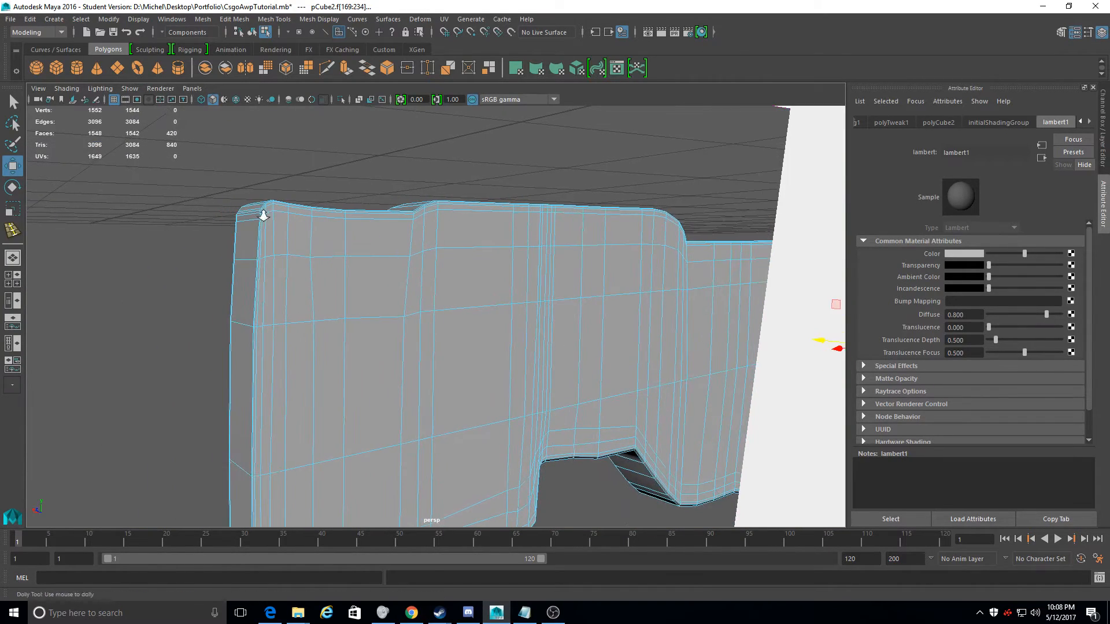
{"action": "right_click_drag", "start_coordinate": [263, 215], "coordinate": [292, 310], "text": "alt"}
{"action": "left_click_drag", "start_coordinate": [293, 310], "coordinate": [272, 329], "text": "alt"}
{"action": "middle_click_drag", "start_coordinate": [272, 329], "coordinate": [320, 336], "text": "alt"}
{"action": "right_click_drag", "start_coordinate": [319, 336], "coordinate": [308, 312], "text": "alt"}
{"action": "left_click_drag", "start_coordinate": [291, 155], "coordinate": [275, 168], "text": "alt"}
{"action": "right_click_drag", "start_coordinate": [275, 168], "coordinate": [248, 225], "text": "alt"}
{"action": "left_click_drag", "start_coordinate": [248, 226], "coordinate": [278, 238], "text": "alt"}
{"action": "middle_click_drag", "start_coordinate": [277, 238], "coordinate": [312, 315], "text": "alt"}
{"action": "right_click_drag", "start_coordinate": [530, 349], "coordinate": [506, 362], "text": "alt"}
{"action": "middle_click_drag", "start_coordinate": [506, 362], "coordinate": [393, 325], "text": "alt"}
{"action": "left_click", "coordinate": [591, 230], "text": "shift"}
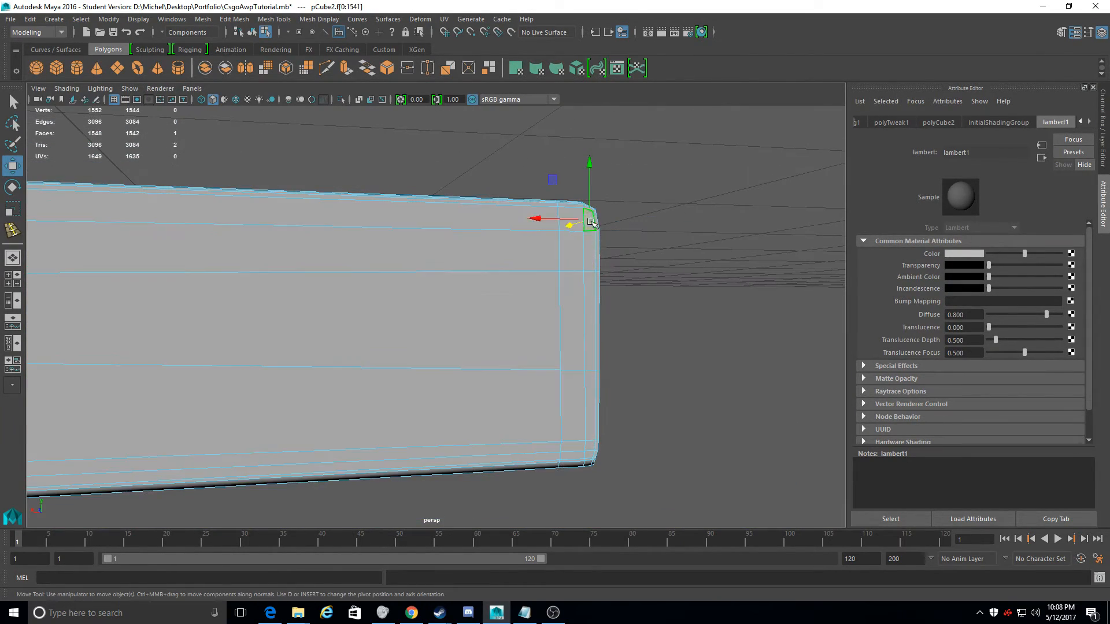
{"action": "double_click", "coordinate": [594, 446], "text": "shift"}
Add the neighbouring column of front-end faces to the selection, including its corner faces
{"action": "middle_click_drag", "start_coordinate": [594, 447], "coordinate": [492, 353], "text": "alt"}
{"action": "right_click_drag", "start_coordinate": [491, 352], "coordinate": [553, 419], "text": "alt"}
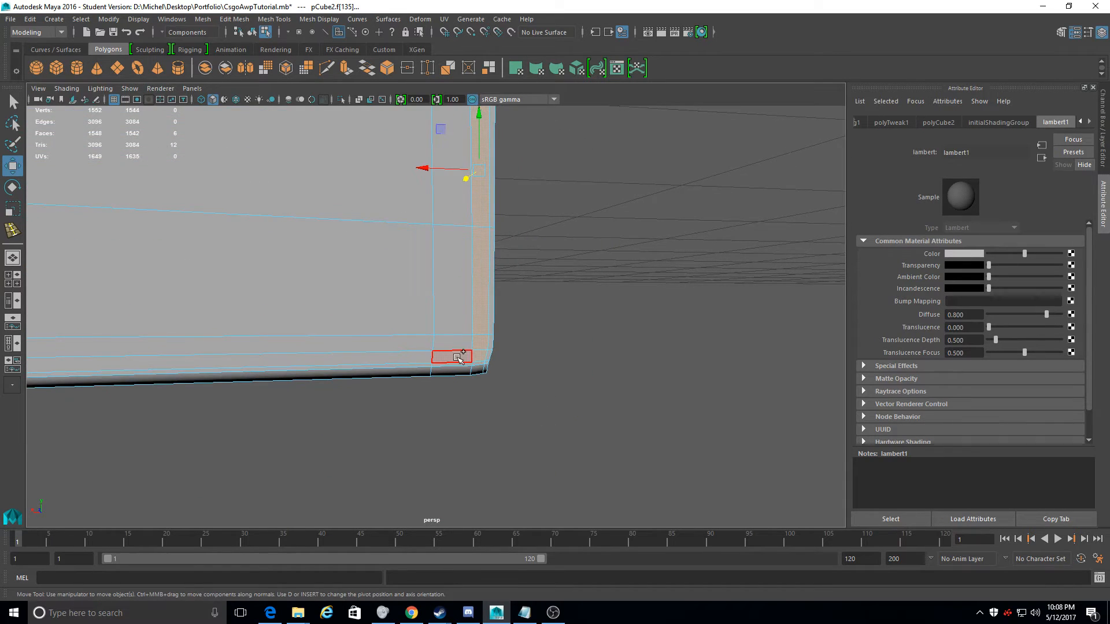
{"action": "left_click", "coordinate": [461, 356], "text": "shift"}
{"action": "middle_click_drag", "start_coordinate": [461, 355], "coordinate": [443, 514], "text": "alt"}
{"action": "left_click", "coordinate": [414, 272], "text": "shift"}
{"action": "left_click", "coordinate": [345, 276], "text": "shift"}
{"action": "middle_click_drag", "start_coordinate": [345, 276], "coordinate": [445, 263], "text": "alt"}
{"action": "right_click_drag", "start_coordinate": [445, 263], "coordinate": [411, 250], "text": "alt"}
{"action": "left_click_drag", "start_coordinate": [411, 250], "coordinate": [570, 258], "text": "alt"}
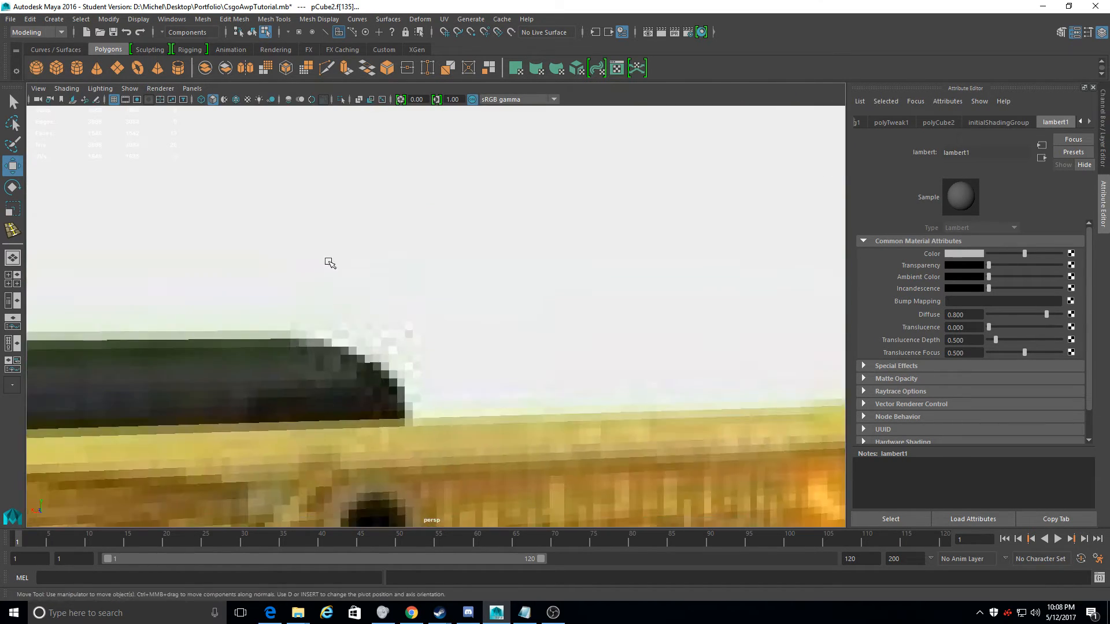
Add the rear upper corner face and the bottom rows of faces along this side to the selection
{"action": "right_click_drag", "start_coordinate": [570, 258], "coordinate": [619, 287], "text": "alt"}
{"action": "middle_click_drag", "start_coordinate": [619, 288], "coordinate": [365, 208], "text": "alt"}
{"action": "right_click_drag", "start_coordinate": [364, 208], "coordinate": [489, 315], "text": "alt"}
{"action": "middle_click_drag", "start_coordinate": [488, 315], "coordinate": [469, 393], "text": "alt"}
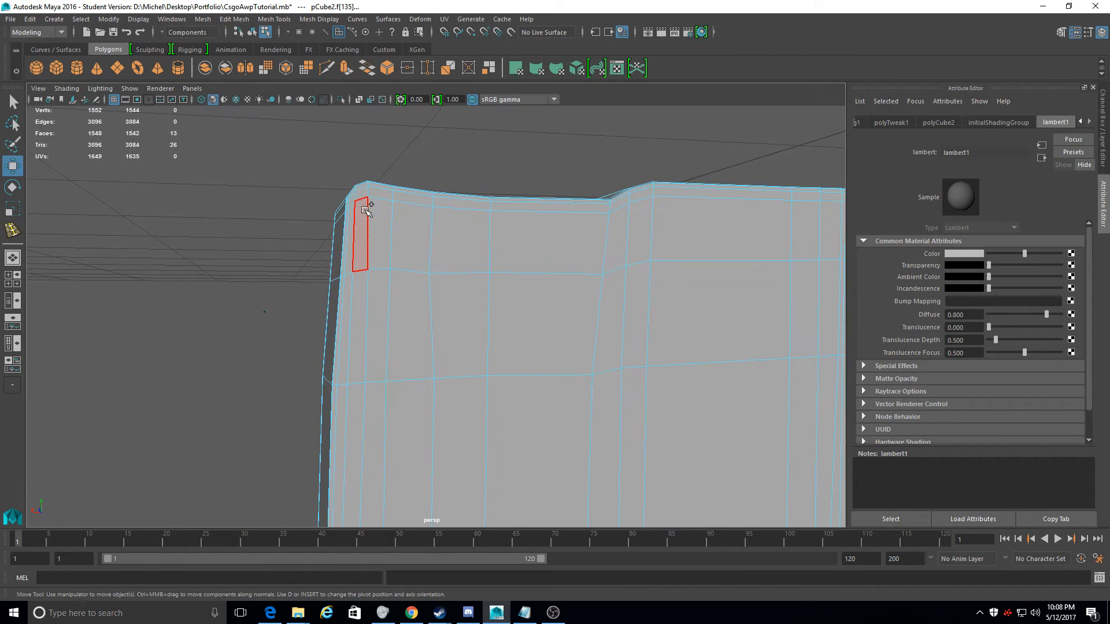
{"action": "left_click", "coordinate": [354, 198], "text": "shift"}
{"action": "middle_click_drag", "start_coordinate": [418, 329], "coordinate": [407, 104], "text": "alt"}
{"action": "middle_click_drag", "start_coordinate": [377, 269], "coordinate": [139, 280], "text": "alt"}
{"action": "middle_click_drag", "start_coordinate": [295, 253], "coordinate": [132, 232], "text": "alt"}
{"action": "double_click", "coordinate": [342, 255], "text": "shift"}
{"action": "middle_click_drag", "start_coordinate": [341, 255], "coordinate": [264, 304], "text": "alt"}
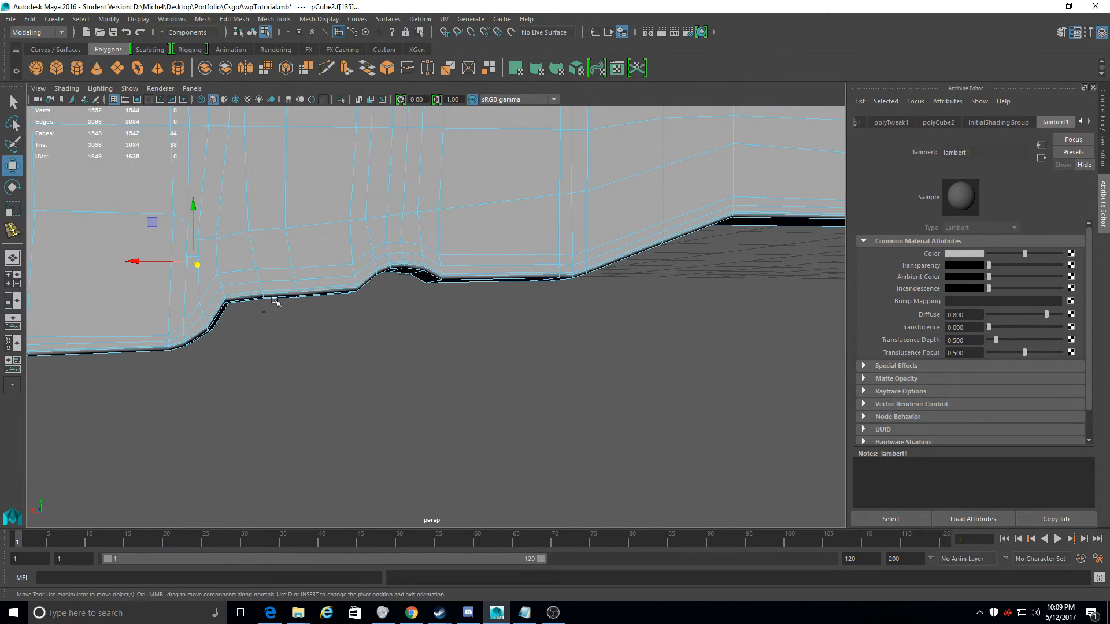
{"action": "scroll", "coordinate": [365, 276], "scroll_direction": "up", "scroll_amount": 5}
{"action": "scroll", "coordinate": [273, 310], "scroll_direction": "down", "scroll_amount": 5}
{"action": "double_click", "coordinate": [710, 223], "text": "shift"}
{"action": "middle_click_drag", "start_coordinate": [621, 310], "coordinate": [549, 264], "text": "alt"}
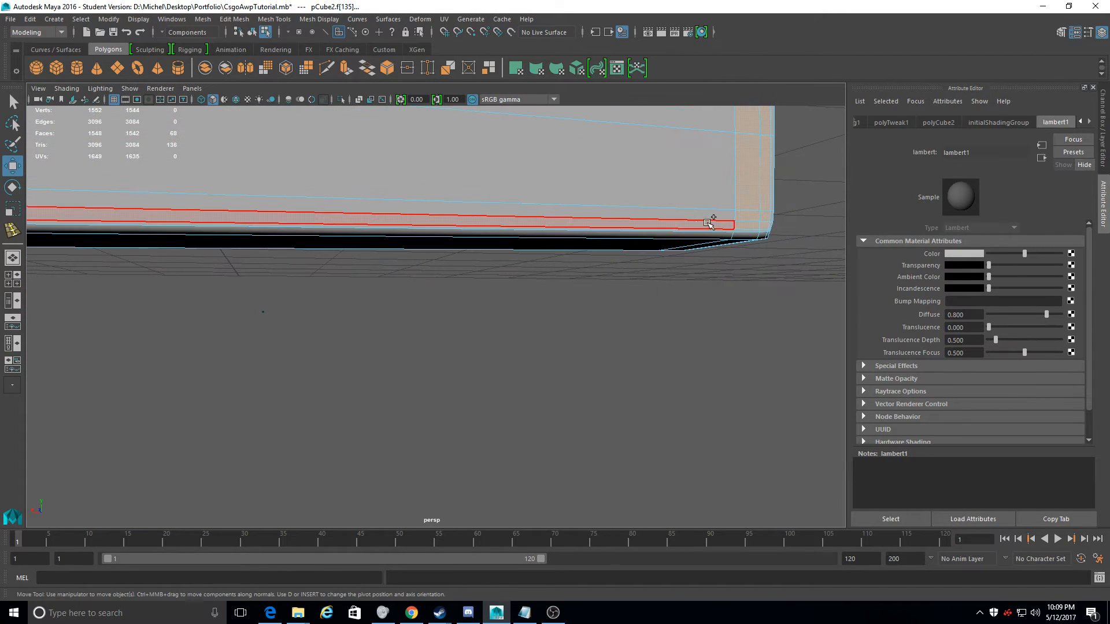
Add the uppermost row of side faces and the rear-end columns to the selection
{"action": "double_click", "coordinate": [483, 243], "text": "shift"}
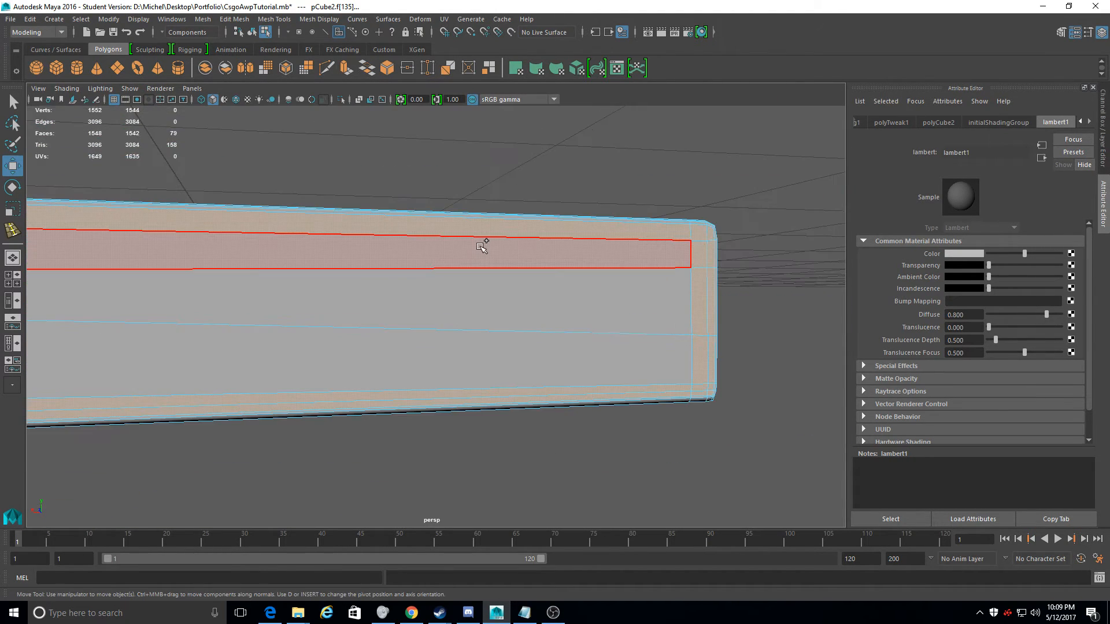
{"action": "scroll", "coordinate": [522, 266], "scroll_direction": "up", "scroll_amount": 3}
{"action": "scroll", "coordinate": [522, 266], "scroll_direction": "down", "scroll_amount": 3}
{"action": "left_click_drag", "start_coordinate": [175, 250], "coordinate": [658, 288], "text": "alt"}
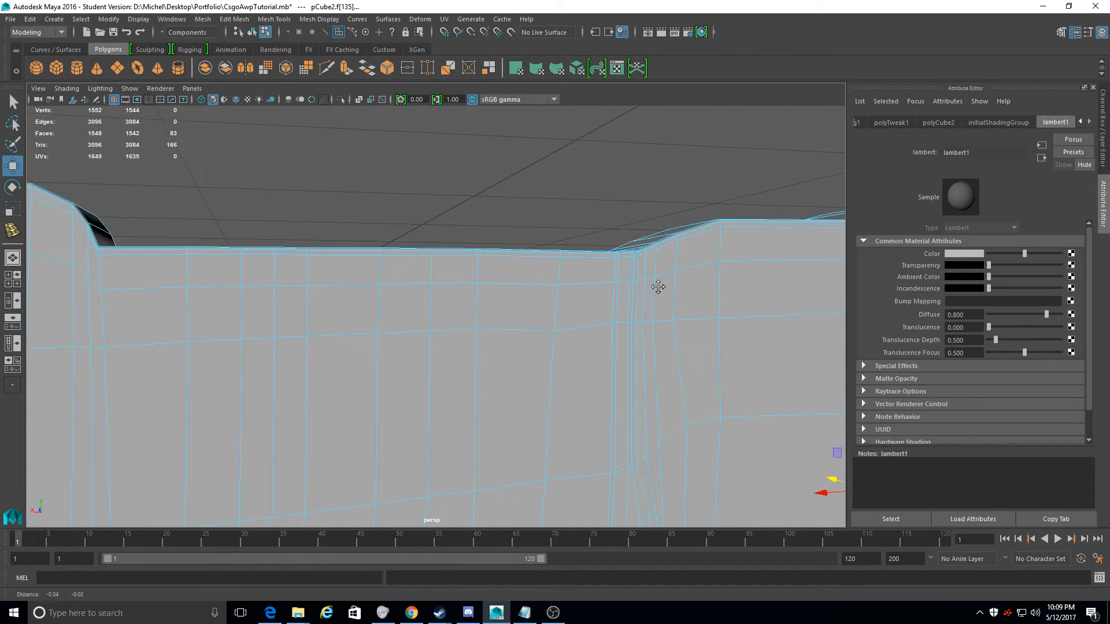
{"action": "left_click_drag", "start_coordinate": [412, 246], "coordinate": [334, 274], "text": "alt"}
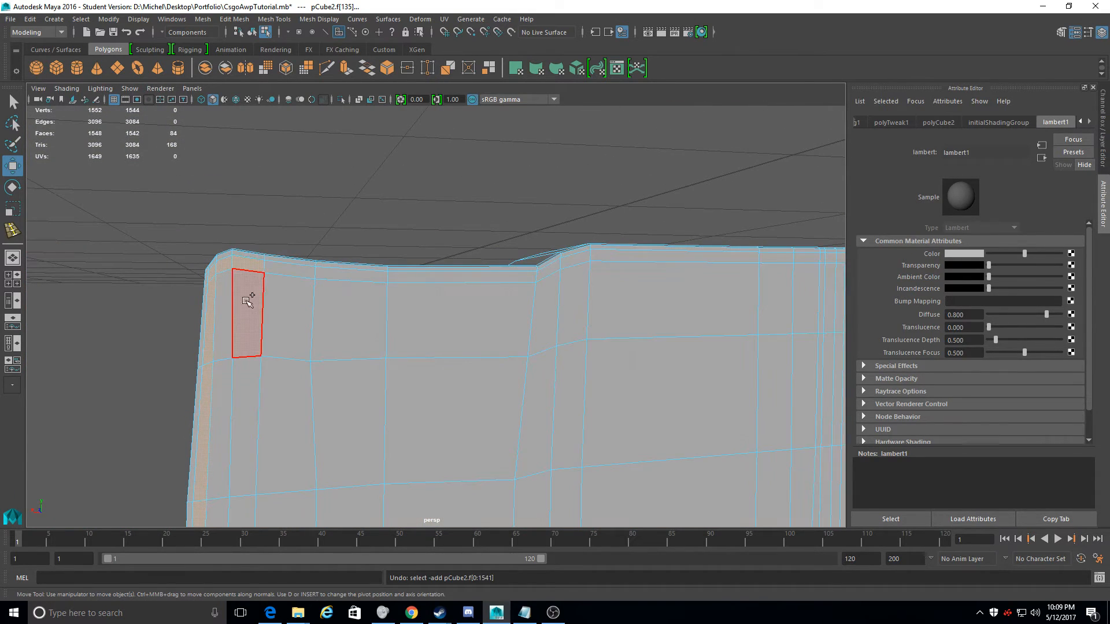
{"action": "left_click_drag", "start_coordinate": [673, 288], "coordinate": [660, 356], "text": "alt"}
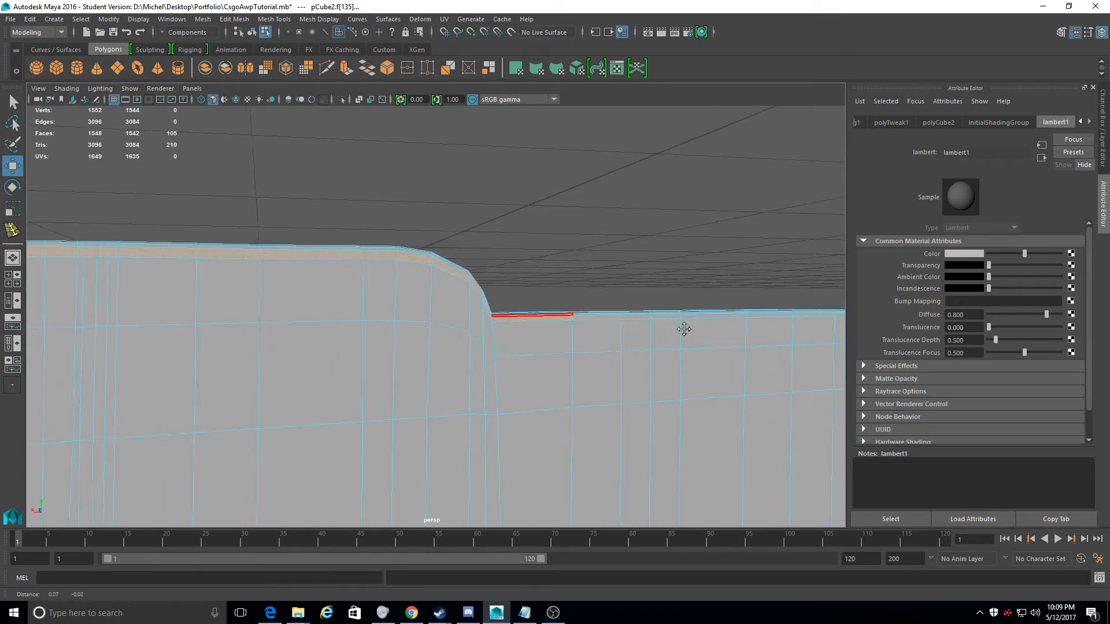
{"action": "scroll", "coordinate": [543, 340], "scroll_direction": "up", "scroll_amount": 5}
{"action": "middle_click_drag", "start_coordinate": [604, 247], "coordinate": [668, 255], "text": "alt"}
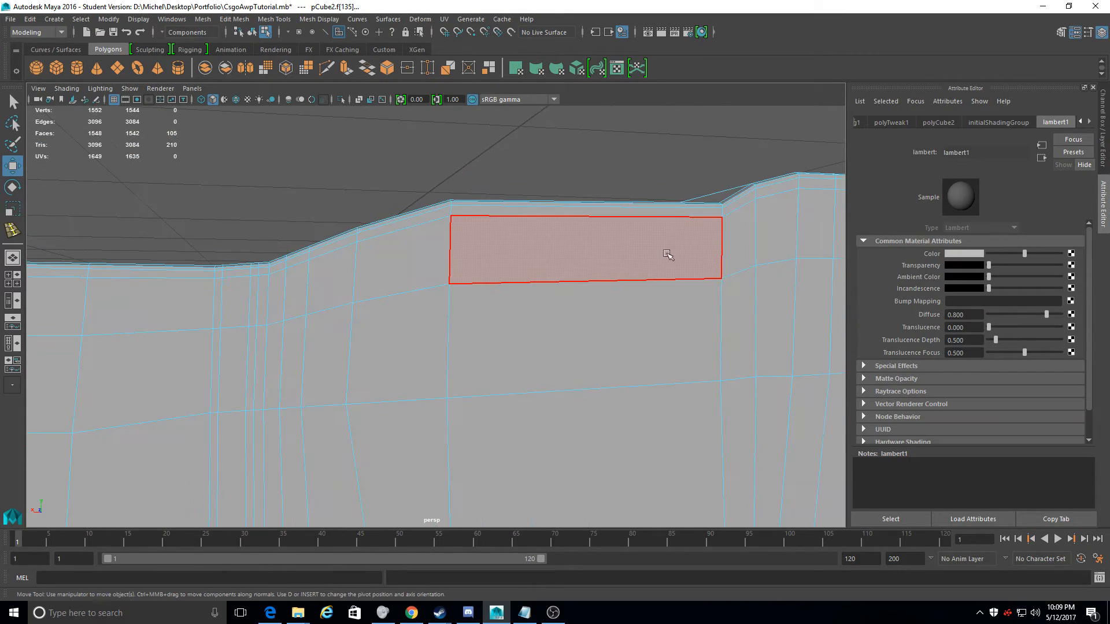
{"action": "middle_click_drag", "start_coordinate": [742, 206], "coordinate": [409, 215], "text": "alt"}
{"action": "middle_click_drag", "start_coordinate": [585, 201], "coordinate": [507, 221], "text": "alt"}
{"action": "left_click_drag", "start_coordinate": [507, 220], "coordinate": [406, 215], "text": "alt"}
Extend the selection with the middle and lower rows of side faces along the full body length
{"action": "double_click", "coordinate": [582, 188], "text": "shift"}
{"action": "middle_click_drag", "start_coordinate": [582, 189], "coordinate": [523, 166], "text": "alt"}
{"action": "left_click_drag", "start_coordinate": [523, 166], "coordinate": [496, 159], "text": "alt"}
{"action": "scroll", "coordinate": [418, 172], "scroll_direction": "up", "scroll_amount": 3}
{"action": "scroll", "coordinate": [418, 172], "scroll_direction": "down", "scroll_amount": 5}
{"action": "left_click", "coordinate": [750, 244], "text": "shift"}
{"action": "left_click_drag", "start_coordinate": [750, 245], "coordinate": [734, 346], "text": "alt"}
{"action": "double_click", "coordinate": [313, 301], "text": "shift"}
{"action": "left_click_drag", "start_coordinate": [549, 263], "coordinate": [389, 213], "text": "alt"}
{"action": "scroll", "coordinate": [389, 214], "scroll_direction": "up", "scroll_amount": 3}
{"action": "scroll", "coordinate": [389, 214], "scroll_direction": "down", "scroll_amount": 3}
{"action": "left_click_drag", "start_coordinate": [497, 254], "coordinate": [332, 339], "text": "alt"}
{"action": "double_click", "coordinate": [449, 254], "text": "shift"}
{"action": "double_click", "coordinate": [361, 327], "text": "shift"}
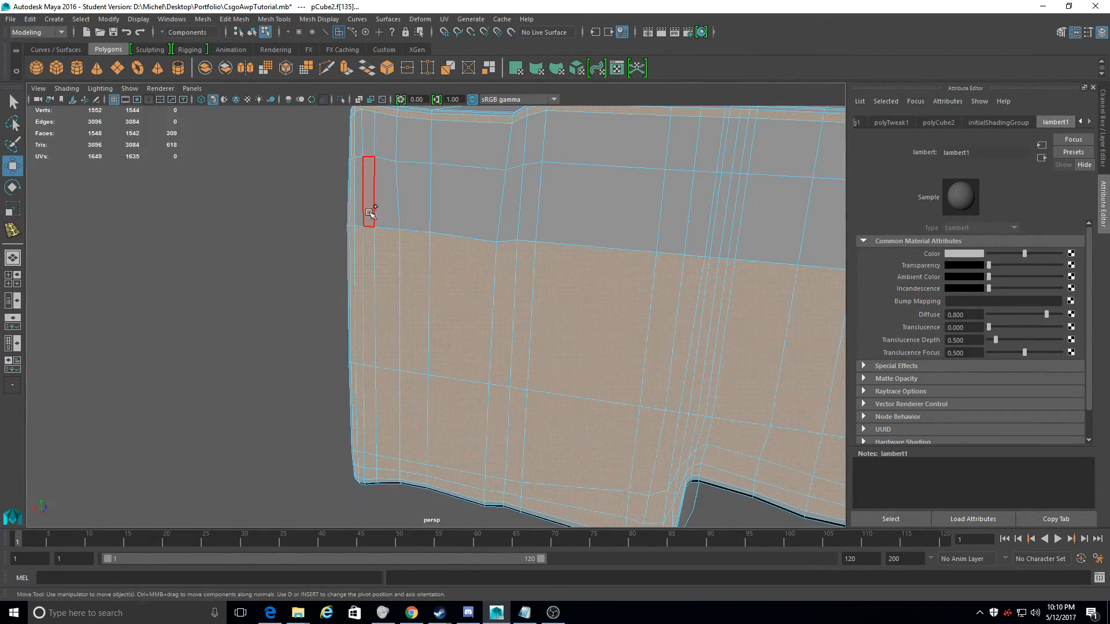
Add the remaining unselected upper rows of side faces to the selection
{"action": "left_click_drag", "start_coordinate": [719, 295], "coordinate": [773, 448], "text": "alt"}
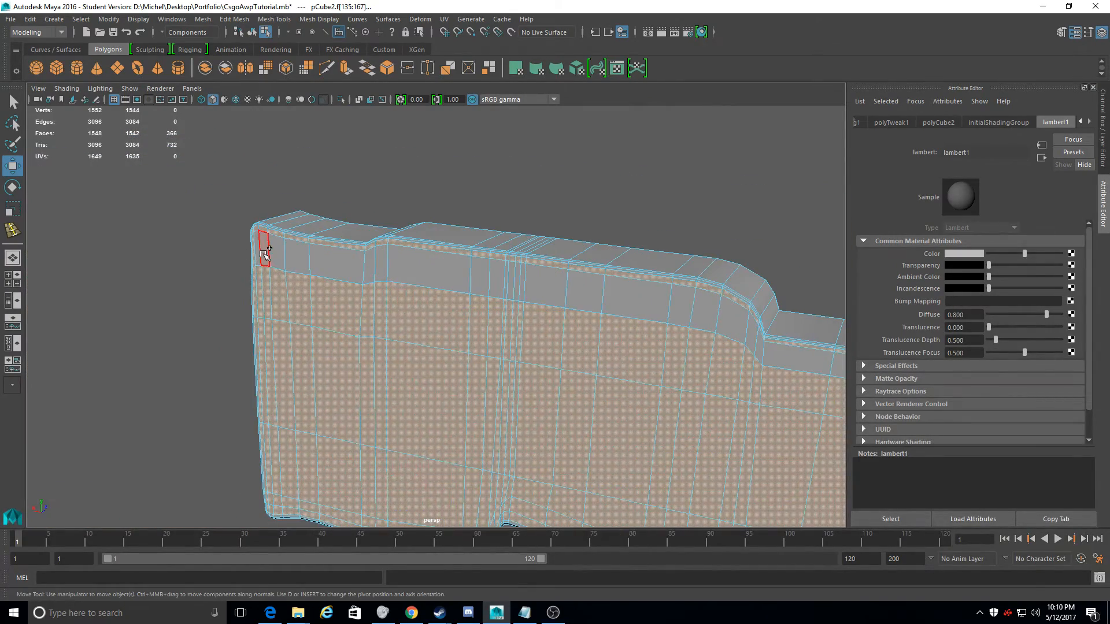
{"action": "mouse_move", "coordinate": [268, 262]}
{"action": "left_mouse_down", "text": "alt"}
{"action": "mouse_move", "coordinate": [426, 397]}
{"action": "mouse_move", "coordinate": [295, 318]}
{"action": "mouse_move", "coordinate": [443, 344]}
{"action": "mouse_move", "coordinate": [250, 268]}
{"action": "left_mouse_up", "text": "alt"}
{"action": "left_click_drag", "start_coordinate": [546, 339], "coordinate": [362, 335], "text": "alt"}
Move the selected faces slightly outward, perpendicular to this side of the body, undoing the first attempt
{"action": "left_click_drag", "start_coordinate": [316, 272], "coordinate": [316, 279]}
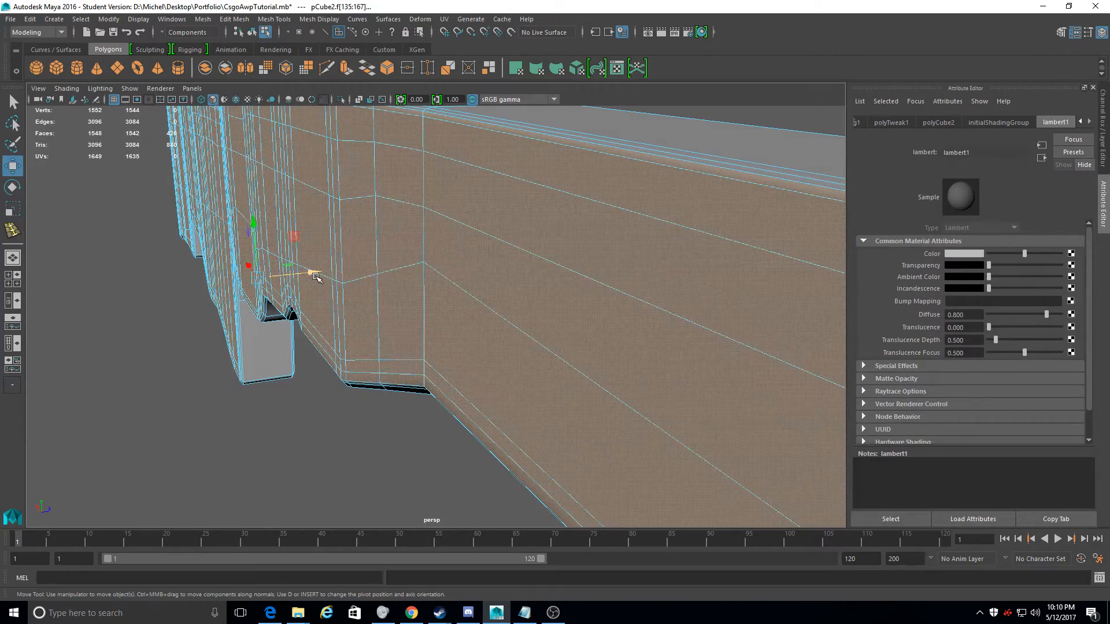
{"action": "key", "text": "ctrl+z"}
{"action": "left_click_drag", "start_coordinate": [317, 274], "coordinate": [311, 258], "text": "alt"}
{"action": "right_click_drag", "start_coordinate": [324, 271], "coordinate": [340, 297], "text": "alt"}
{"action": "left_click_drag", "start_coordinate": [339, 297], "coordinate": [369, 300], "text": "alt"}
{"action": "right_click_drag", "start_coordinate": [369, 300], "coordinate": [382, 328], "text": "alt"}
{"action": "left_click_drag", "start_coordinate": [382, 328], "coordinate": [334, 303], "text": "alt"}
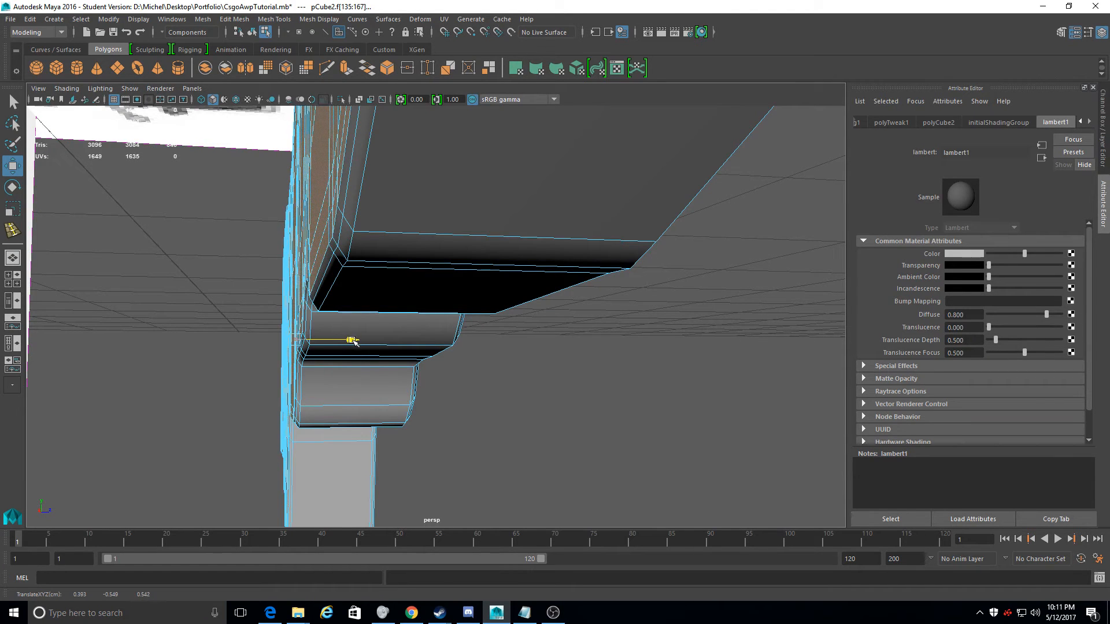
{"action": "left_click_drag", "start_coordinate": [352, 340], "coordinate": [336, 196], "text": "alt"}
Switch to edge selection and select the edge loop along this side's lower rim, starting at the front corner
{"action": "left_click", "coordinate": [347, 207]}
{"action": "right_click_drag", "start_coordinate": [335, 196], "coordinate": [315, 161], "text": "alt"}
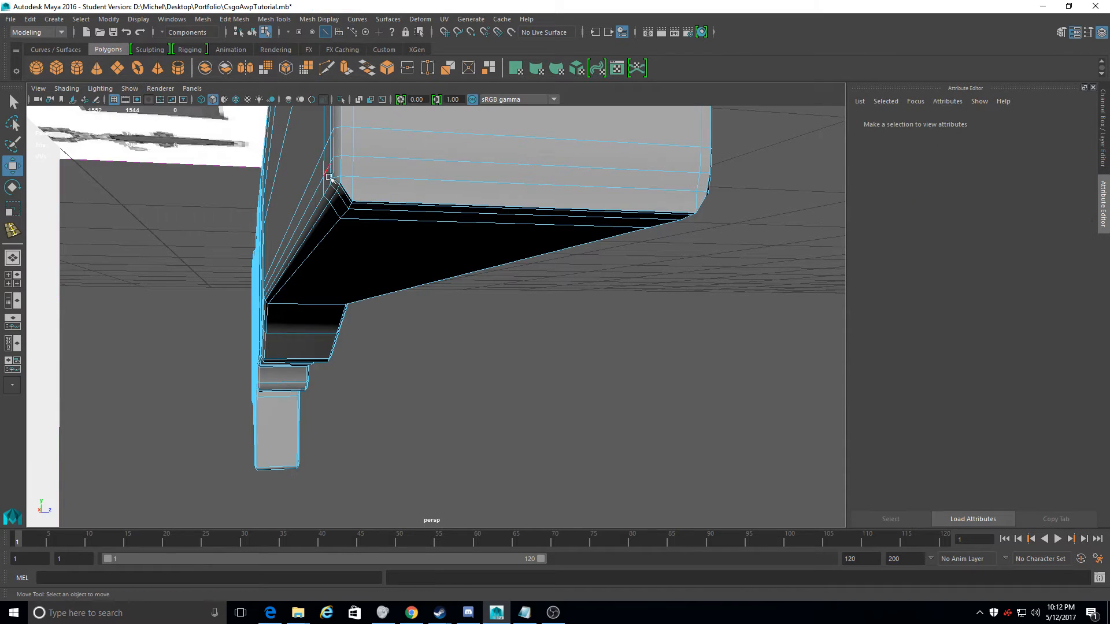
{"action": "left_click", "coordinate": [338, 190]}
{"action": "left_click_drag", "start_coordinate": [337, 198], "coordinate": [331, 234], "text": "alt"}
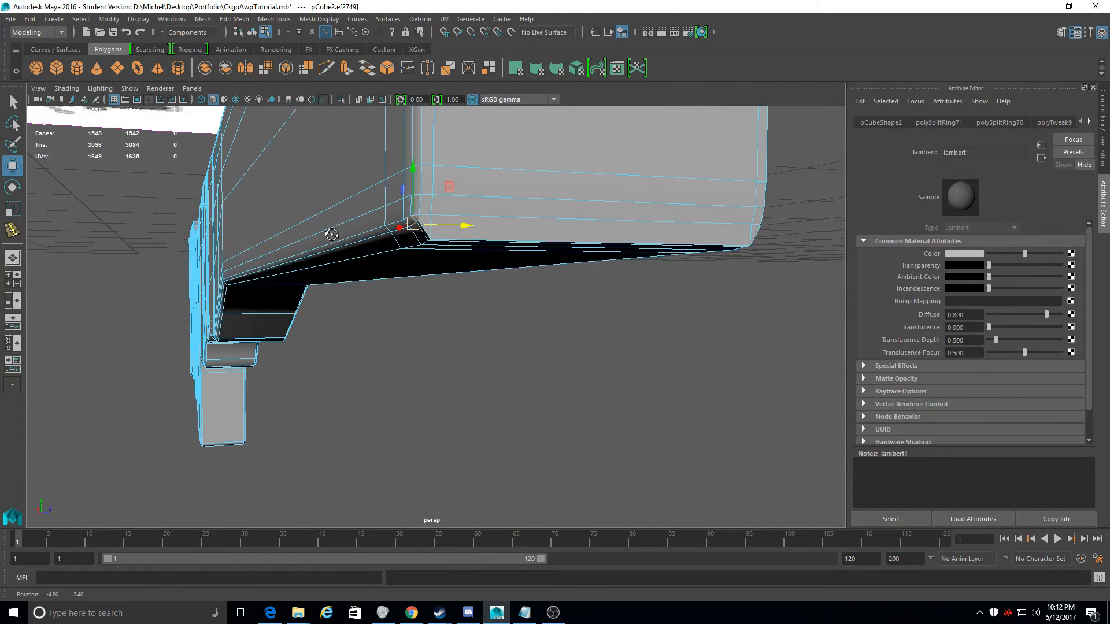
{"action": "middle_click_drag", "start_coordinate": [333, 235], "coordinate": [437, 190], "text": "alt"}
{"action": "right_click_drag", "start_coordinate": [437, 223], "coordinate": [272, 285], "text": "alt"}
{"action": "middle_click_drag", "start_coordinate": [273, 285], "coordinate": [297, 290], "text": "alt"}
{"action": "right_click_drag", "start_coordinate": [297, 290], "coordinate": [302, 310], "text": "alt"}
{"action": "middle_click_drag", "start_coordinate": [302, 310], "coordinate": [475, 256], "text": "alt"}
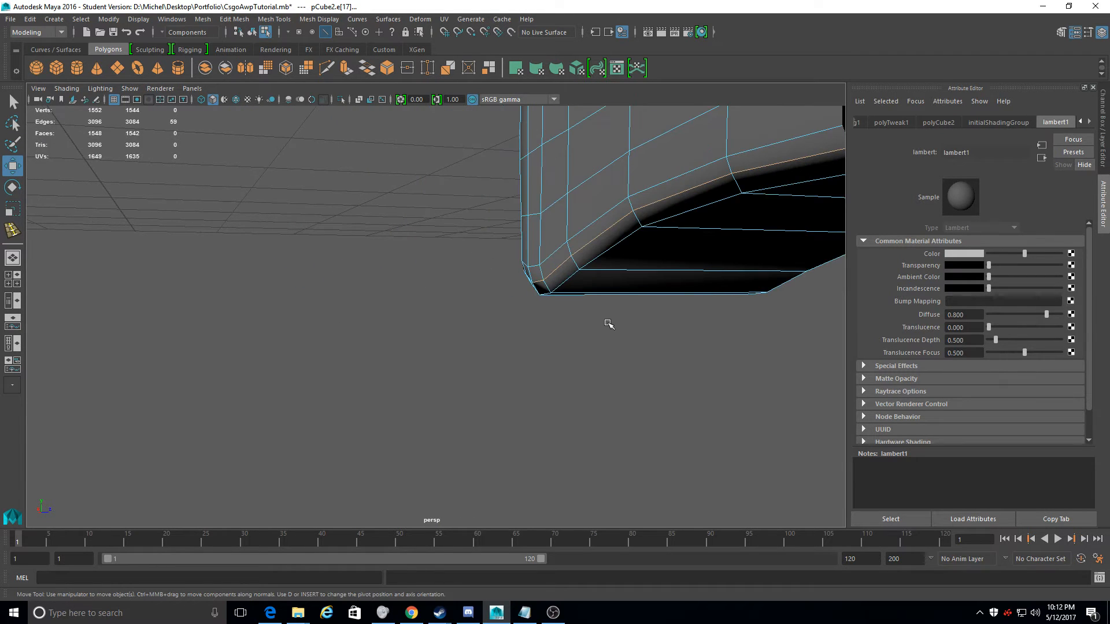
Limit the selection to the lower rim edges on this side and move them slightly across the body's width
{"action": "middle_click_drag", "start_coordinate": [608, 324], "coordinate": [426, 233], "text": "alt"}
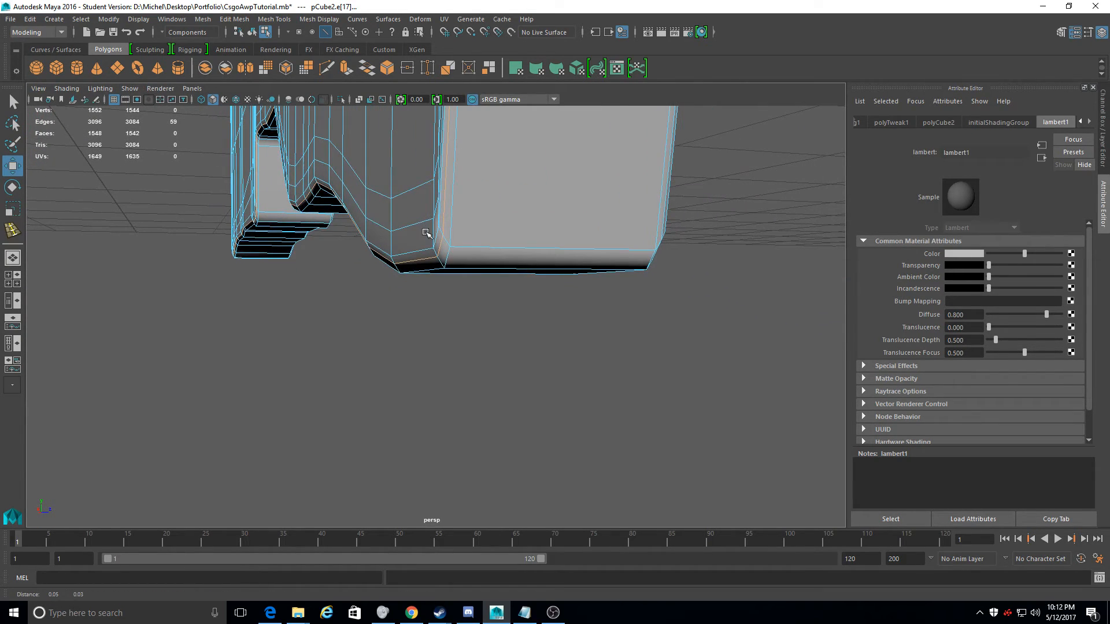
{"action": "left_click_drag", "start_coordinate": [359, 261], "coordinate": [286, 149], "text": "alt"}
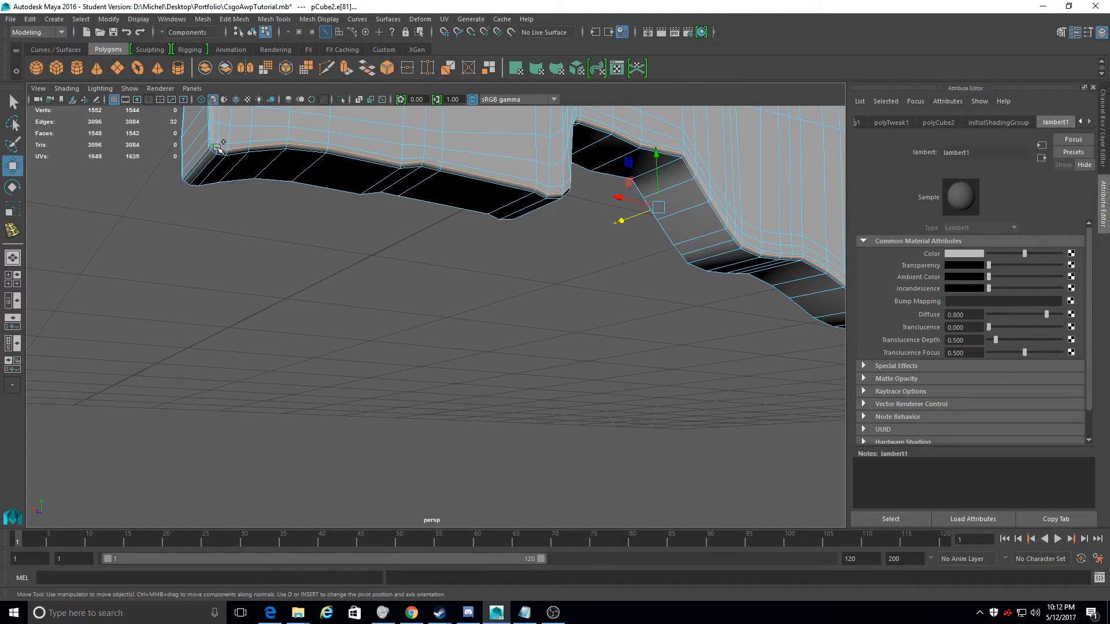
{"action": "key", "text": "f"}
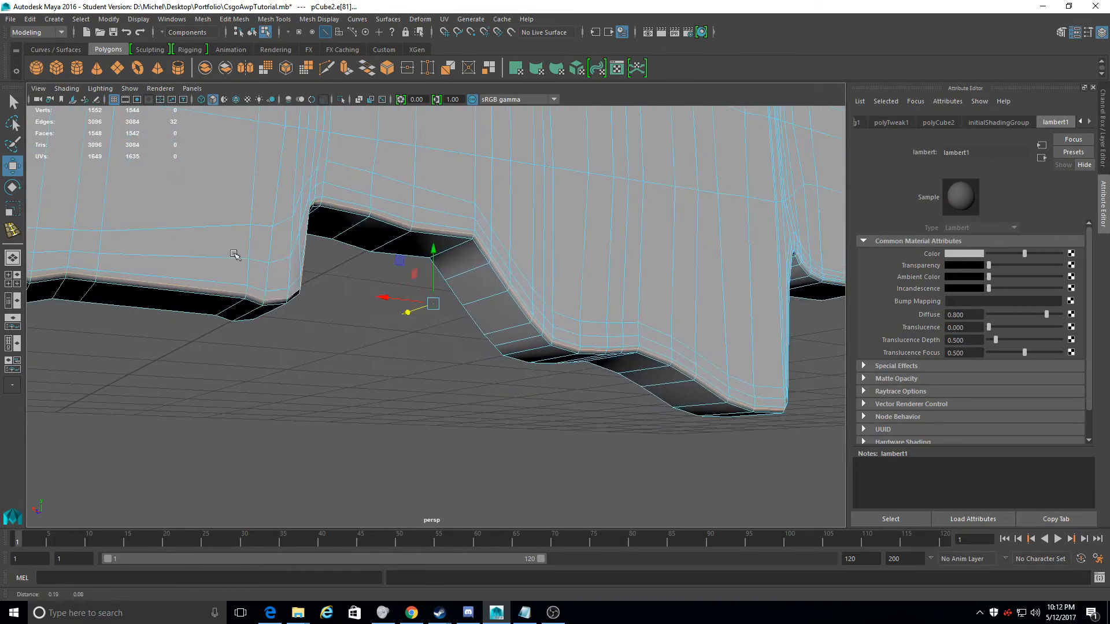
{"action": "left_click_drag", "start_coordinate": [320, 311], "coordinate": [467, 332], "text": "alt"}
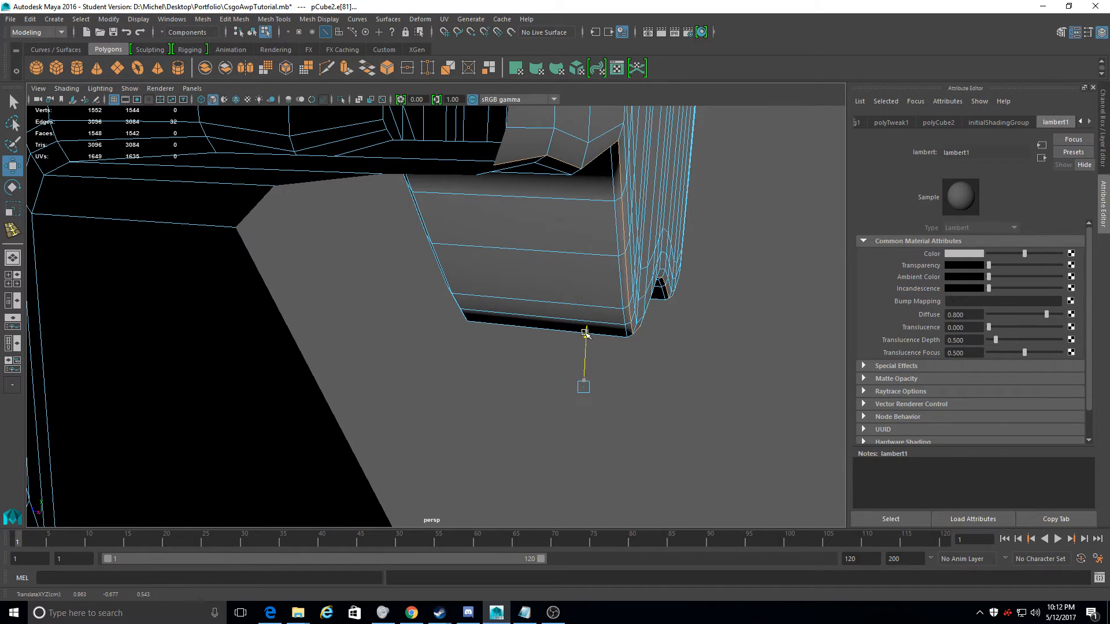
{"action": "left_click_drag", "start_coordinate": [585, 331], "coordinate": [540, 382], "text": "alt"}
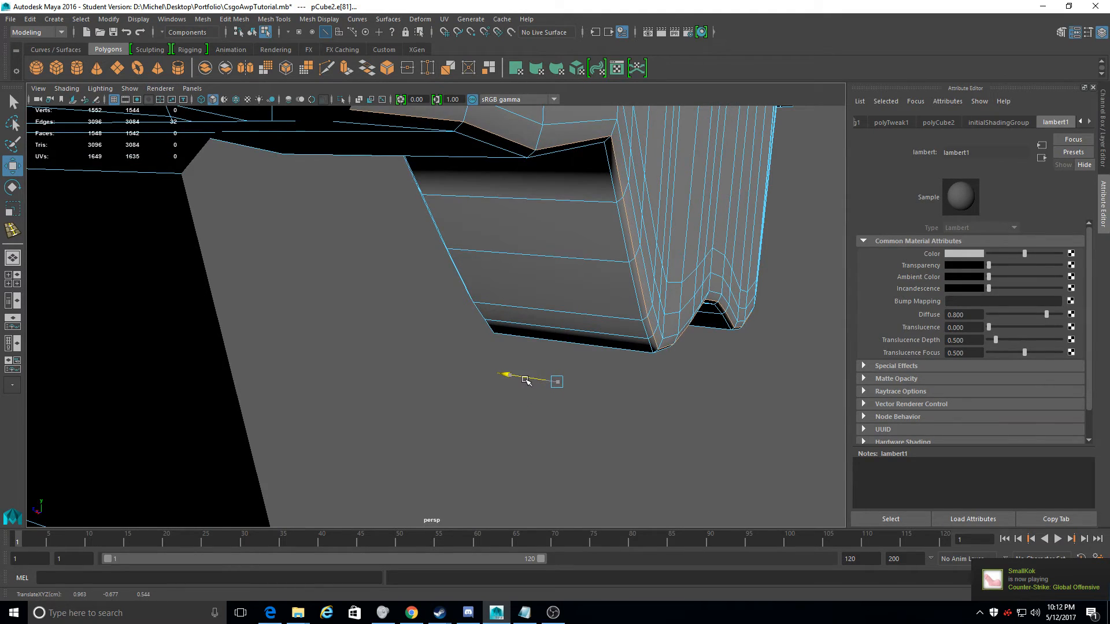
{"action": "left_click_drag", "start_coordinate": [524, 385], "coordinate": [550, 374], "text": "alt"}
Select the lower rim edge loop on the other side of the body, starting at its front corner
{"action": "right_click_drag", "start_coordinate": [549, 374], "coordinate": [488, 341], "text": "alt"}
{"action": "left_click_drag", "start_coordinate": [488, 341], "coordinate": [456, 320], "text": "alt"}
{"action": "right_click_drag", "start_coordinate": [456, 319], "coordinate": [540, 487], "text": "alt"}
{"action": "left_click_drag", "start_coordinate": [241, 290], "coordinate": [419, 295], "text": "alt"}
{"action": "right_click_drag", "start_coordinate": [419, 295], "coordinate": [446, 315], "text": "alt"}
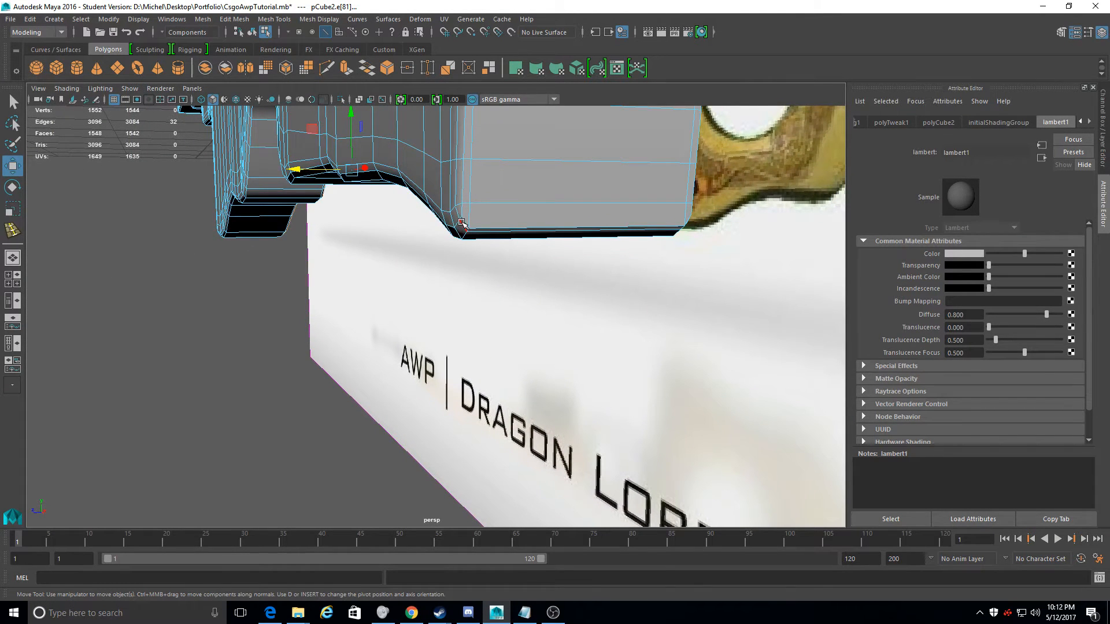
{"action": "left_click_drag", "start_coordinate": [416, 262], "coordinate": [714, 255], "text": "alt"}
{"action": "middle_click_drag", "start_coordinate": [479, 147], "coordinate": [691, 210], "text": "alt"}
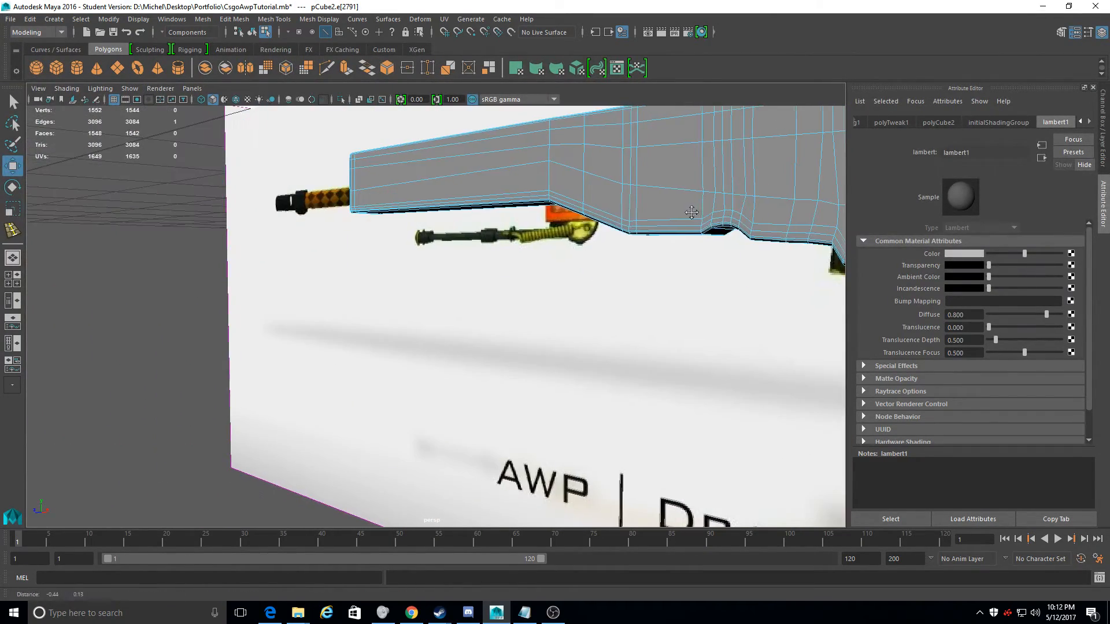
{"action": "scroll", "coordinate": [431, 164], "scroll_direction": "up", "scroll_amount": 5}
{"action": "middle_click_drag", "start_coordinate": [382, 156], "coordinate": [396, 263], "text": "alt"}
{"action": "right_click_drag", "start_coordinate": [340, 244], "coordinate": [497, 444], "text": "alt"}
{"action": "right_click_drag", "start_coordinate": [293, 177], "coordinate": [297, 204], "text": "alt"}
{"action": "middle_click_drag", "start_coordinate": [270, 168], "coordinate": [270, 196], "text": "alt"}
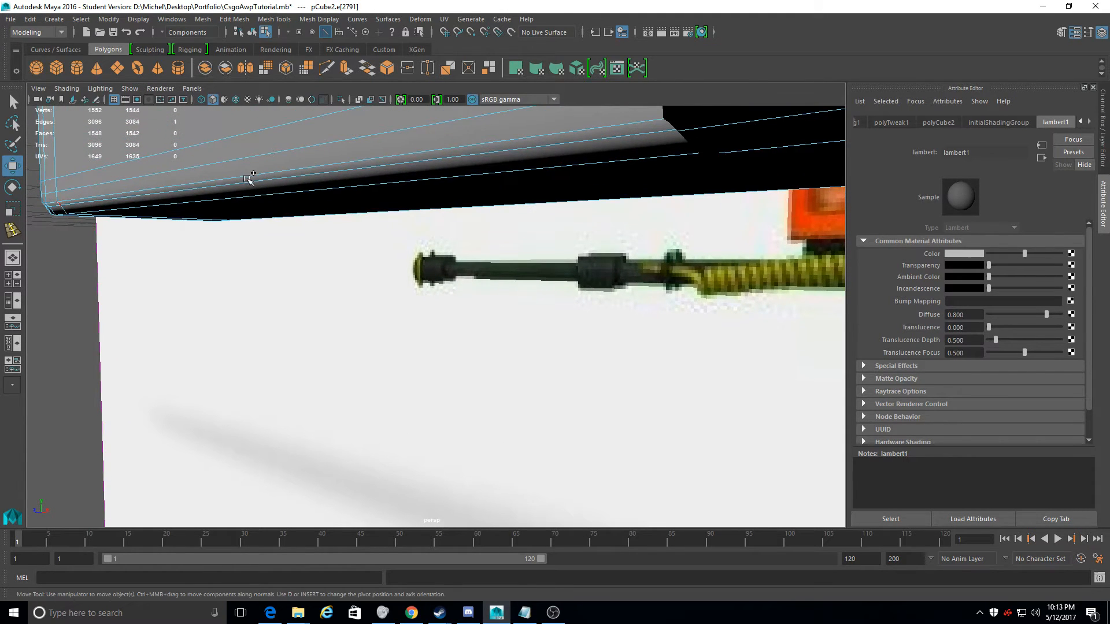
{"action": "left_click_drag", "start_coordinate": [435, 191], "coordinate": [466, 206], "text": "alt"}
{"action": "right_click_drag", "start_coordinate": [372, 227], "coordinate": [365, 217], "text": "alt"}
{"action": "middle_click_drag", "start_coordinate": [357, 242], "coordinate": [549, 231], "text": "alt"}
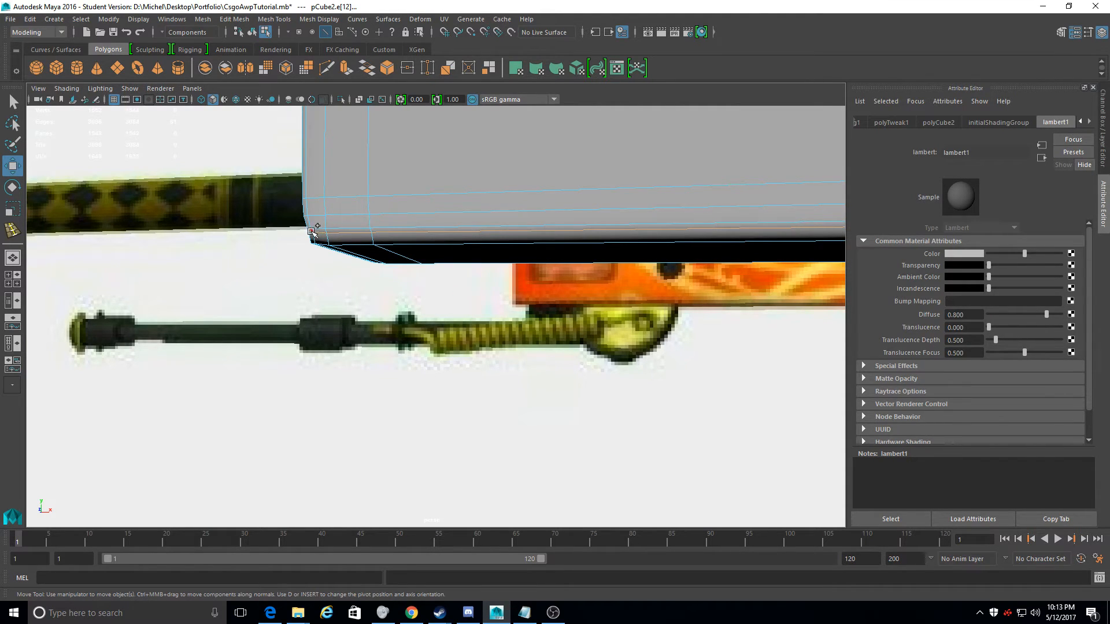
Move the selected lower rim edge loop slightly downward
{"action": "left_click_drag", "start_coordinate": [432, 293], "coordinate": [327, 304], "text": "alt"}
{"action": "right_click_drag", "start_coordinate": [404, 339], "coordinate": [236, 194], "text": "alt"}
{"action": "middle_click_drag", "start_coordinate": [567, 355], "coordinate": [452, 250], "text": "alt"}
{"action": "right_click_drag", "start_coordinate": [453, 249], "coordinate": [512, 438], "text": "alt"}
{"action": "middle_click_drag", "start_coordinate": [460, 327], "coordinate": [437, 380], "text": "alt"}
{"action": "right_click_drag", "start_coordinate": [437, 380], "coordinate": [436, 430], "text": "alt"}
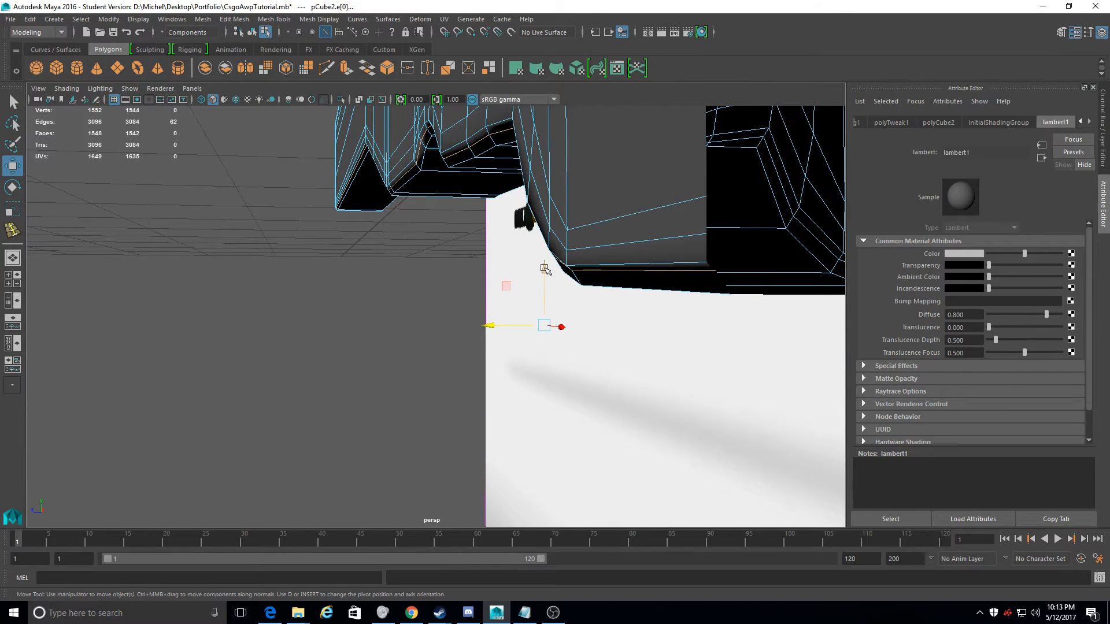
{"action": "left_click_drag", "start_coordinate": [545, 269], "coordinate": [542, 274]}
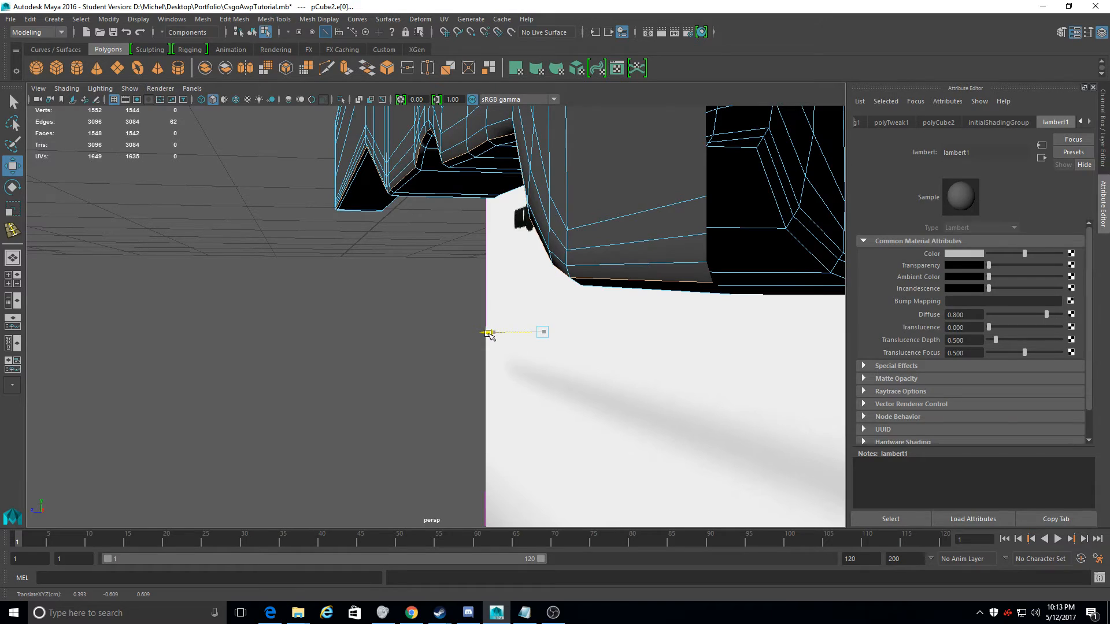
{"action": "left_click_drag", "start_coordinate": [488, 340], "coordinate": [528, 231], "text": "alt"}
Return to object mode, select the whole body mesh and switch to the four-view layout
{"action": "right_click_drag", "start_coordinate": [528, 230], "coordinate": [575, 215]}
{"action": "left_click_drag", "start_coordinate": [289, 303], "coordinate": [694, 336], "text": "alt"}
{"action": "left_click", "coordinate": [547, 305]}
{"action": "left_click_drag", "start_coordinate": [549, 314], "coordinate": [551, 391], "text": "alt"}
{"action": "left_click_drag", "start_coordinate": [530, 398], "coordinate": [523, 370], "text": "alt"}
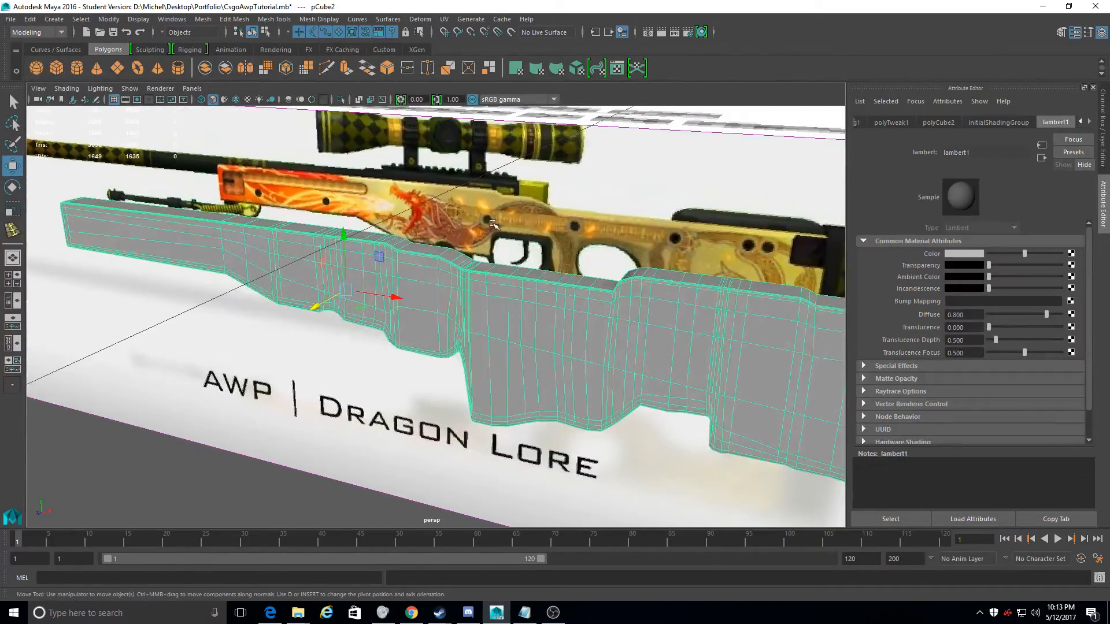
{"action": "left_click_drag", "start_coordinate": [409, 288], "coordinate": [491, 324], "text": "alt"}
{"action": "key", "text": "space"}
{"action": "left_click_drag", "start_coordinate": [663, 223], "coordinate": [590, 222], "text": "alt"}
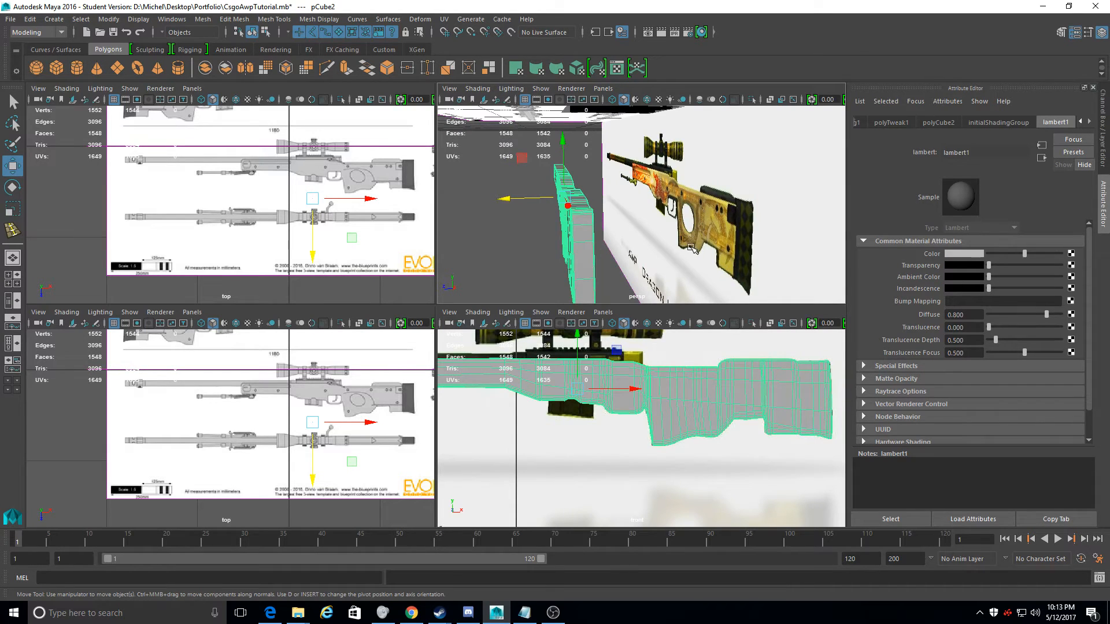
{"action": "left_click_drag", "start_coordinate": [666, 225], "coordinate": [690, 219], "text": "alt"}
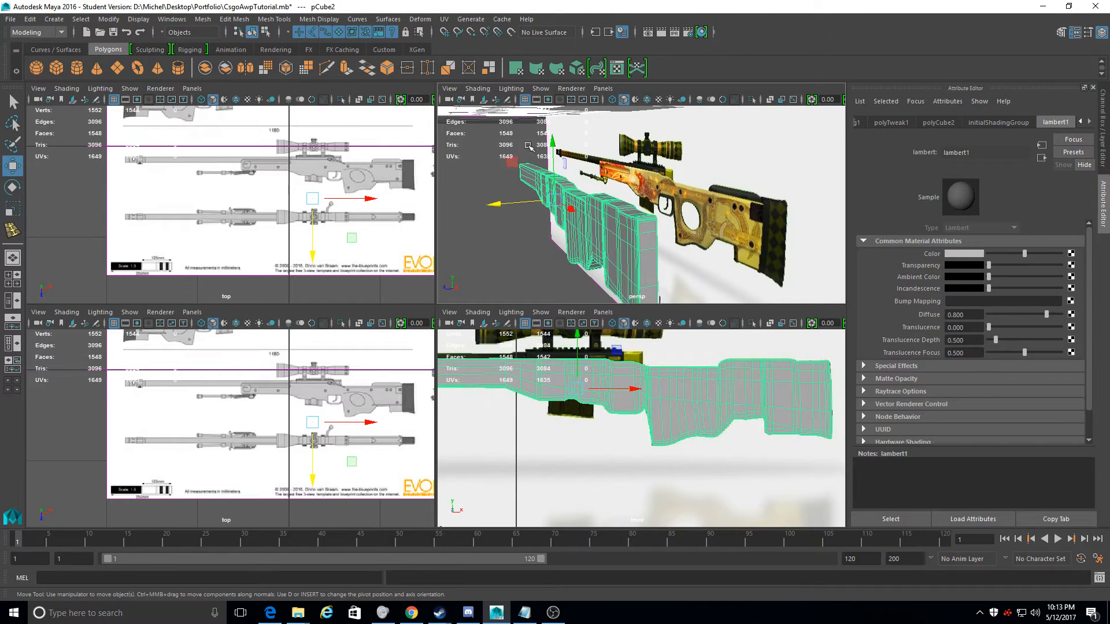
Make the body's lambert1 material almost fully transparent and show the front view full size with the reference image behind the mesh
{"action": "left_click_drag", "start_coordinate": [524, 179], "coordinate": [646, 209], "text": "alt"}
{"action": "key", "text": "space"}
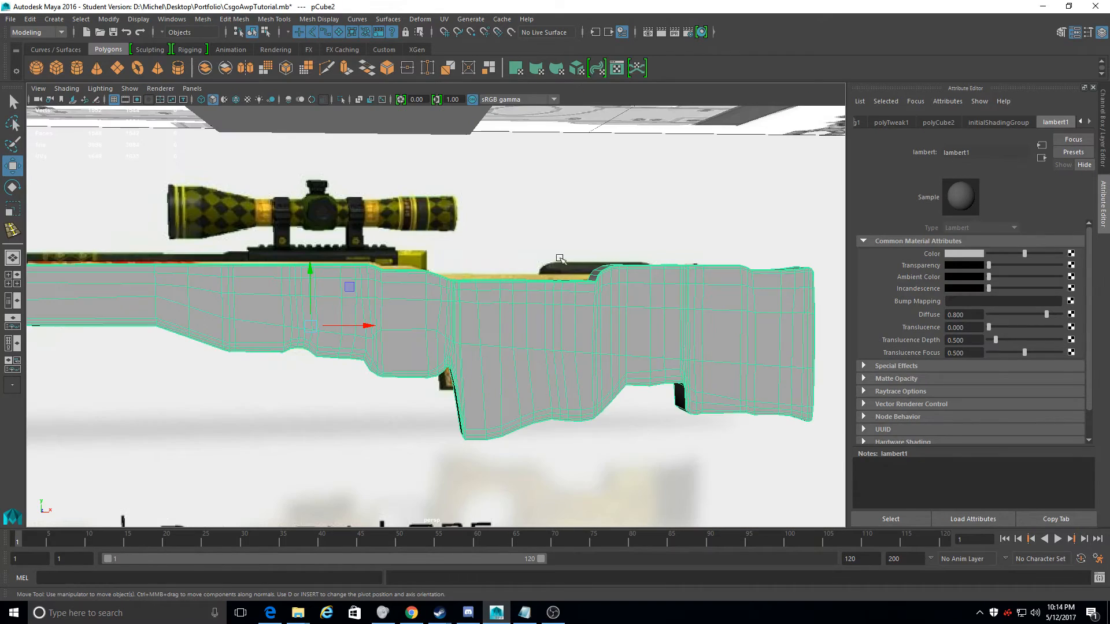
{"action": "left_click_drag", "start_coordinate": [1004, 265], "coordinate": [1054, 265]}
{"action": "scroll", "coordinate": [348, 277], "scroll_direction": "up", "scroll_amount": 2}
{"action": "key", "text": "space"}
{"action": "key", "text": "space"}
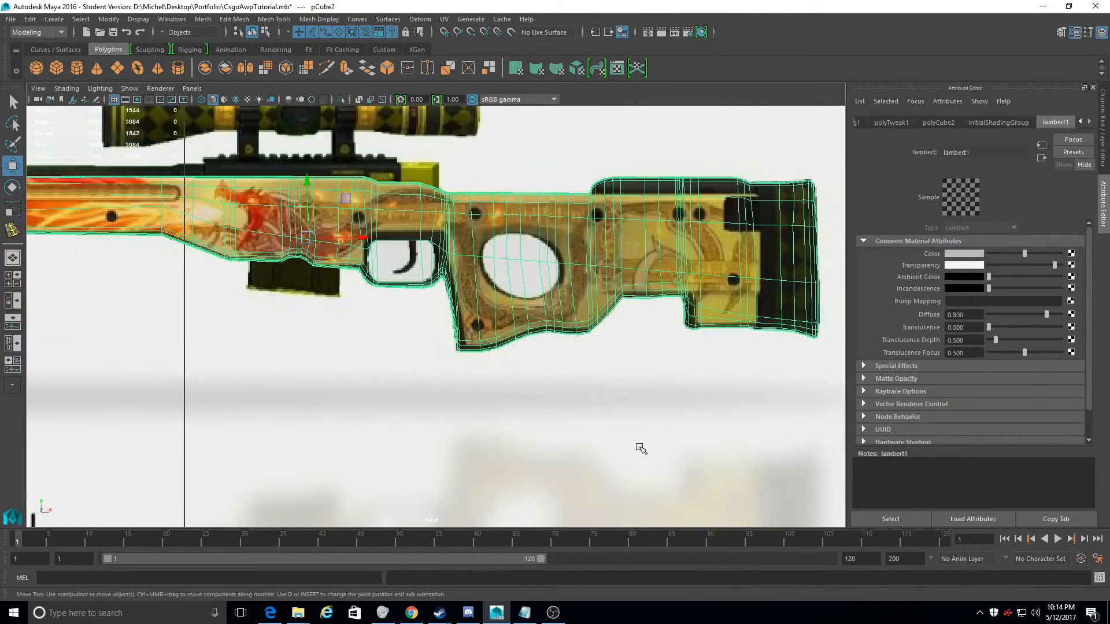
Insert an edge loop along the body, crossing the trigger opening at about mid-height
{"action": "scroll", "coordinate": [640, 448], "scroll_direction": "up", "scroll_amount": 5}
{"action": "scroll", "coordinate": [441, 330], "scroll_direction": "up", "scroll_amount": 2}
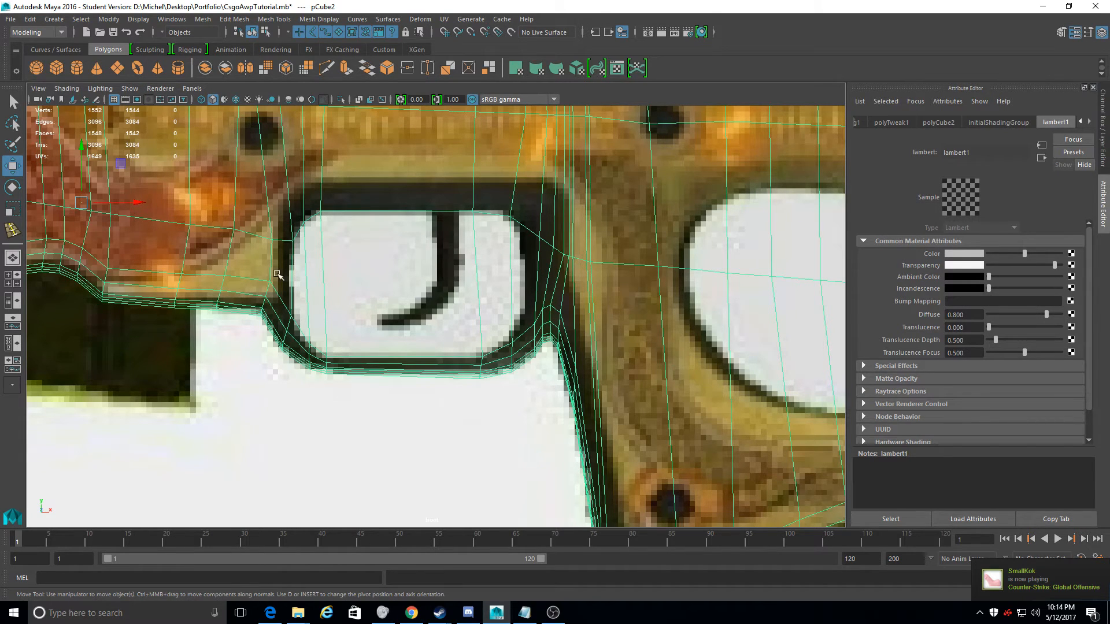
{"action": "left_click", "coordinate": [12, 230]}
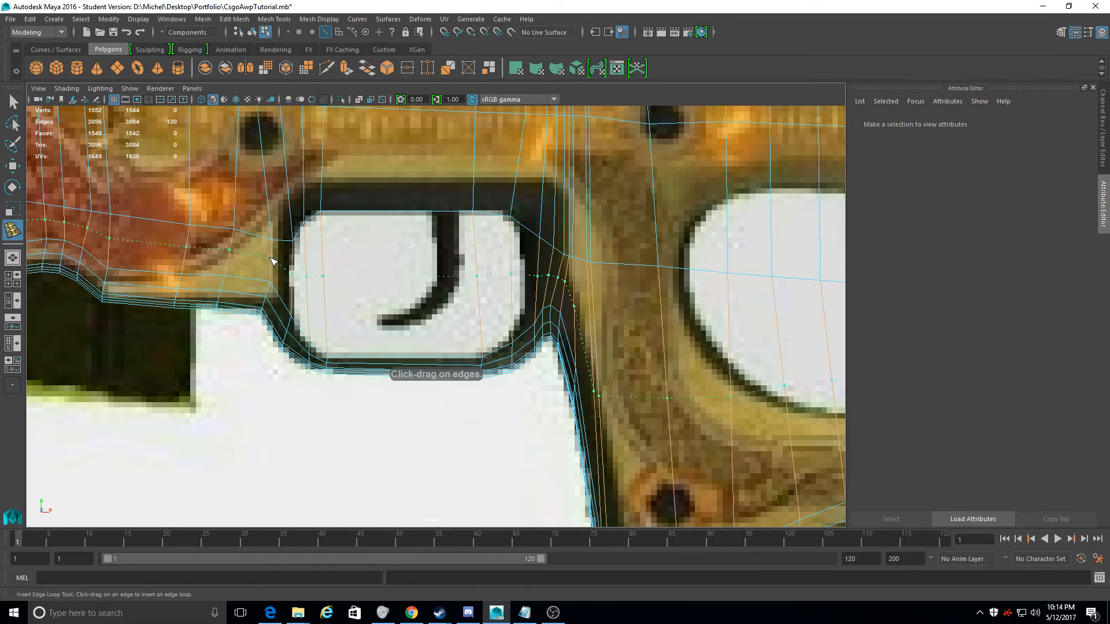
{"action": "left_click", "coordinate": [271, 261]}
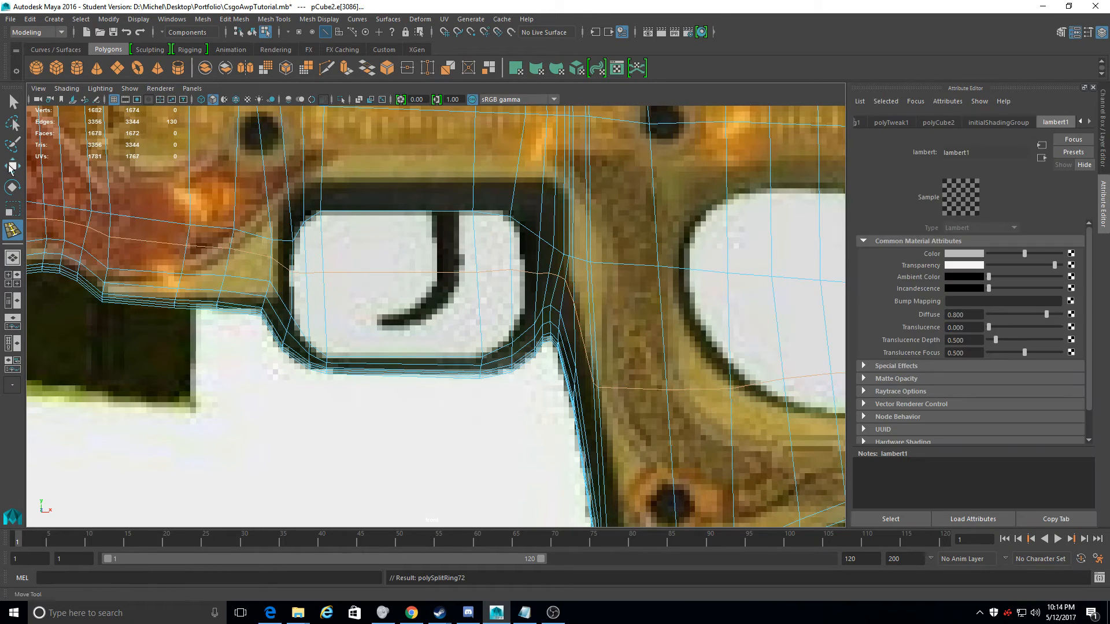
Move the mid-height and lower corner vertices on the trigger opening's front side onto the reference outline
{"action": "key", "text": "w"}
{"action": "right_click_drag", "start_coordinate": [296, 286], "coordinate": [239, 279]}
{"action": "left_click_drag", "start_coordinate": [296, 291], "coordinate": [285, 255]}
{"action": "left_click_drag", "start_coordinate": [292, 272], "coordinate": [289, 273]}
{"action": "left_click", "coordinate": [310, 346]}
{"action": "left_click_drag", "start_coordinate": [310, 346], "coordinate": [309, 335]}
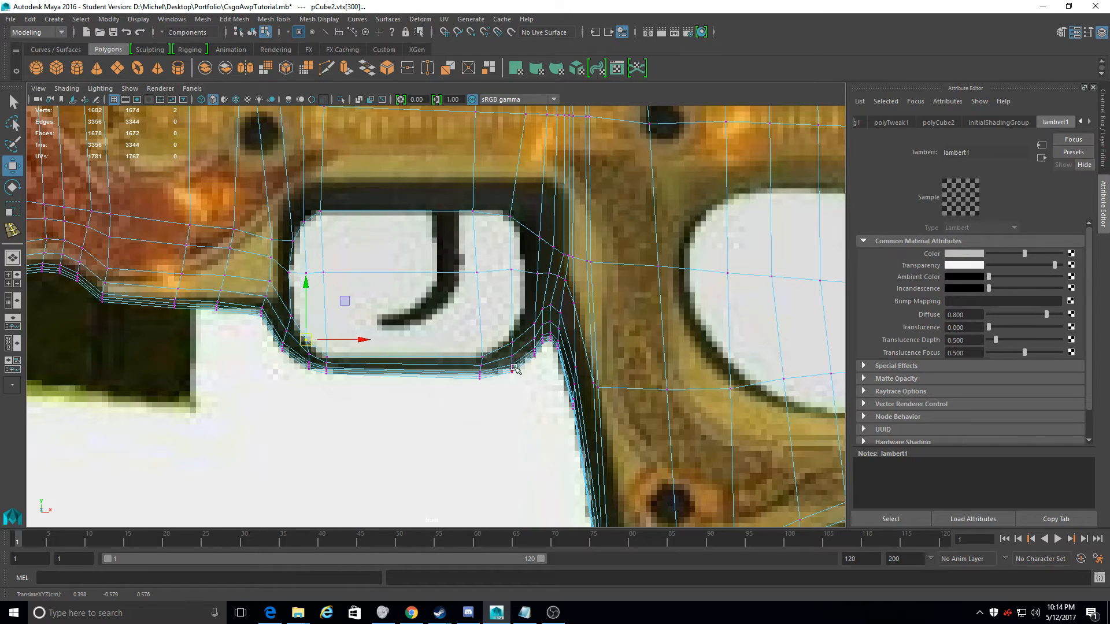
Move the new edge loop's rear vertex backward onto the trigger opening's rear outline
{"action": "scroll", "coordinate": [530, 341], "scroll_direction": "up", "scroll_amount": 3}
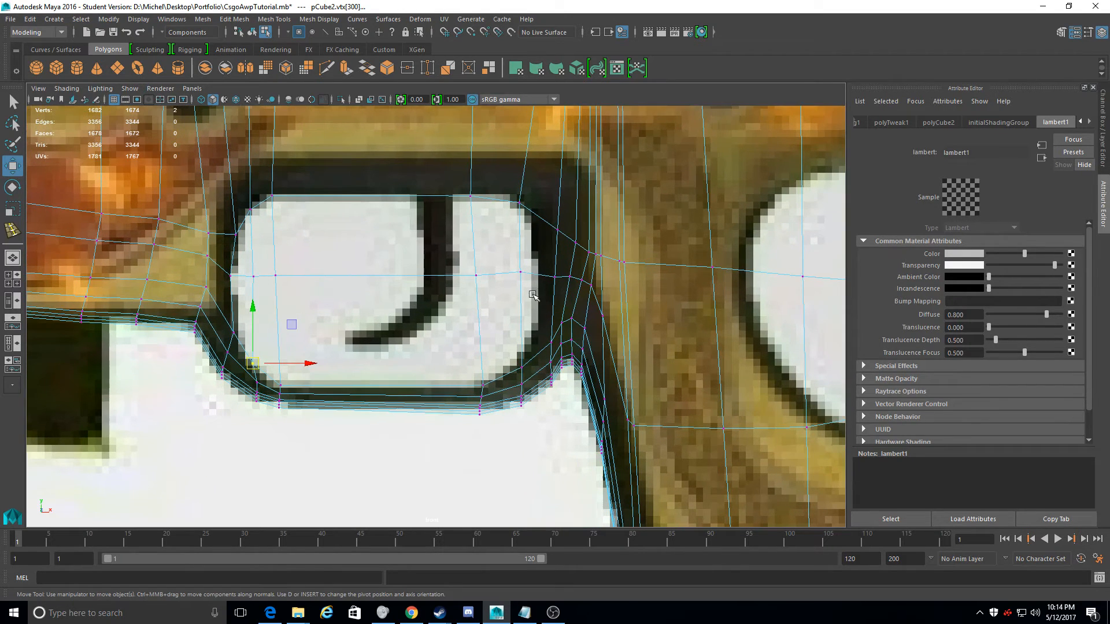
{"action": "left_click", "coordinate": [520, 272]}
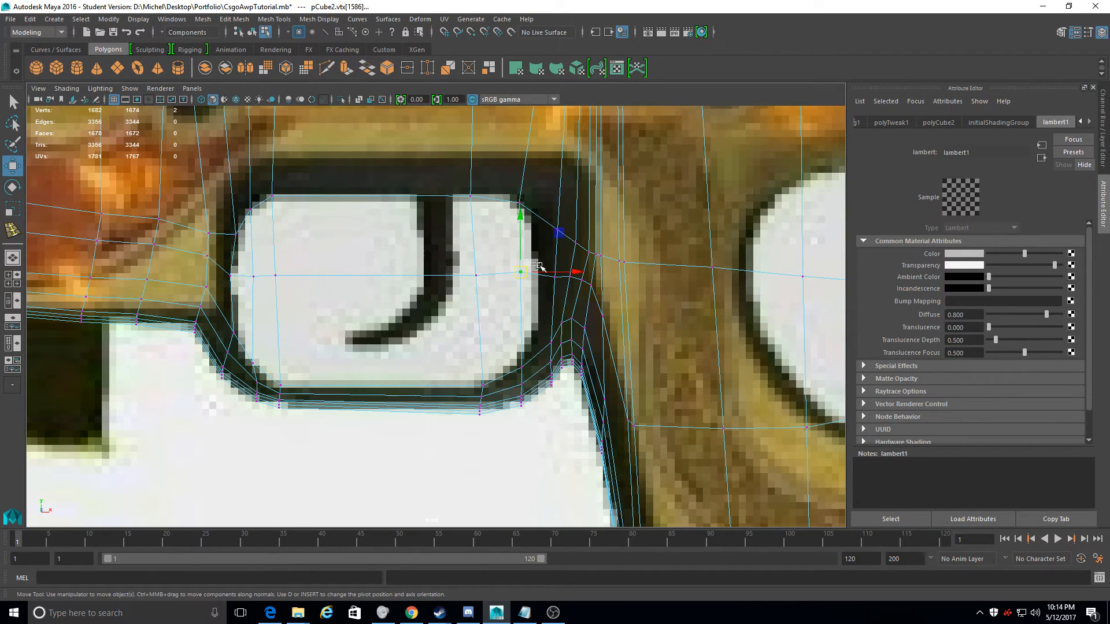
{"action": "left_click_drag", "start_coordinate": [521, 273], "coordinate": [540, 276]}
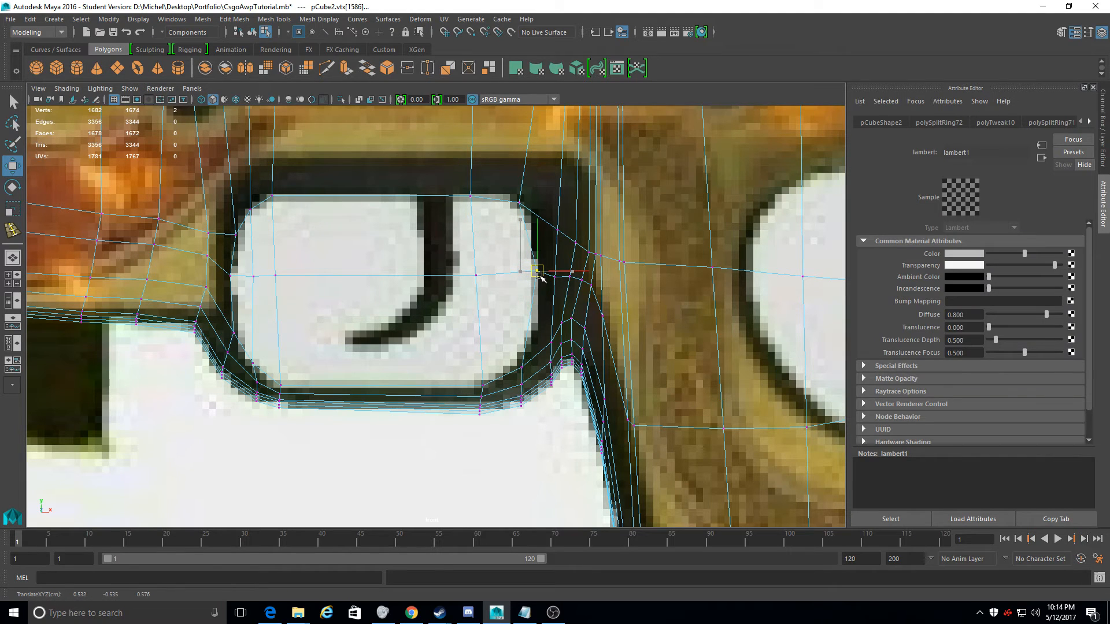
Shape the trigger opening's upper rear corner by moving its two vertices onto the outline, and shift the inner mid-height vertex rearward
{"action": "left_click", "coordinate": [522, 203]}
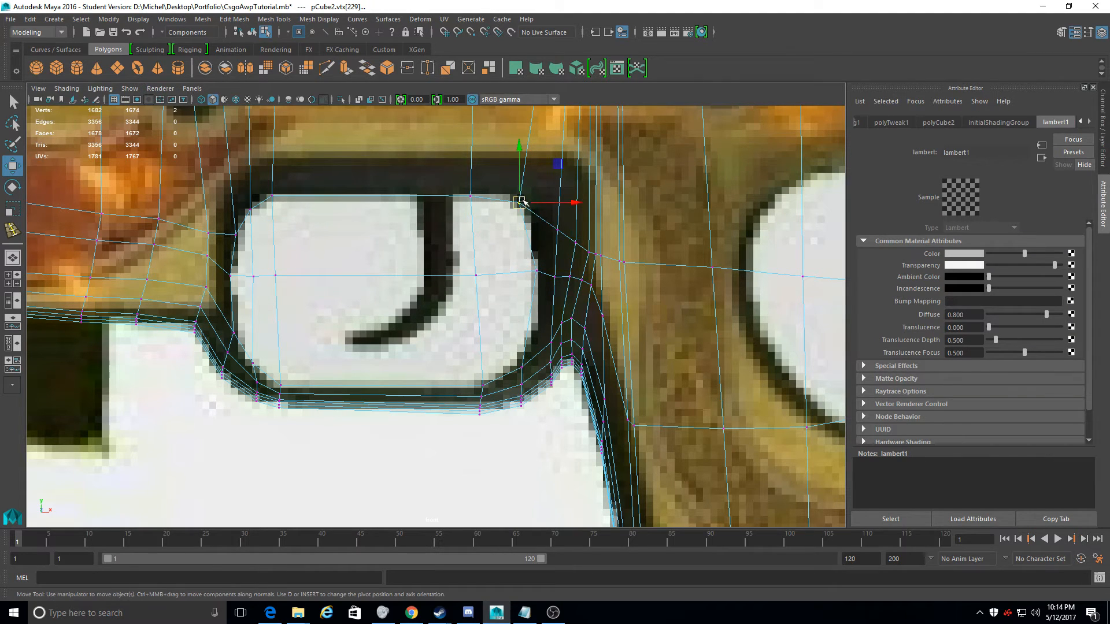
{"action": "left_click", "coordinate": [470, 197]}
{"action": "left_click_drag", "start_coordinate": [471, 199], "coordinate": [527, 206]}
{"action": "left_click", "coordinate": [523, 205]}
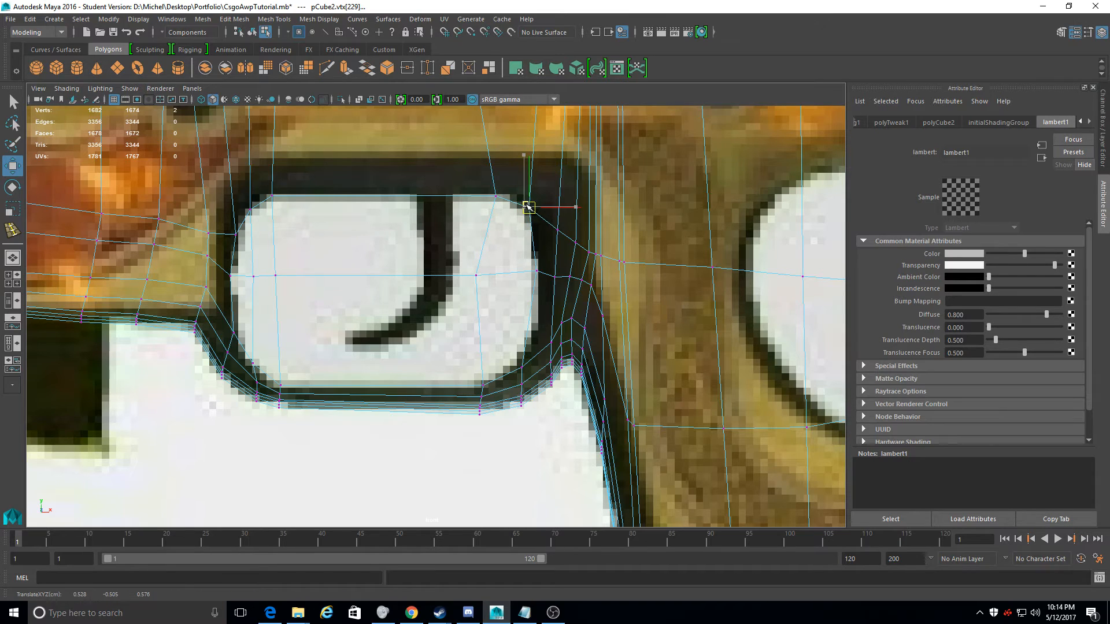
{"action": "left_click", "coordinate": [476, 275]}
{"action": "left_click_drag", "start_coordinate": [476, 276], "coordinate": [503, 281]}
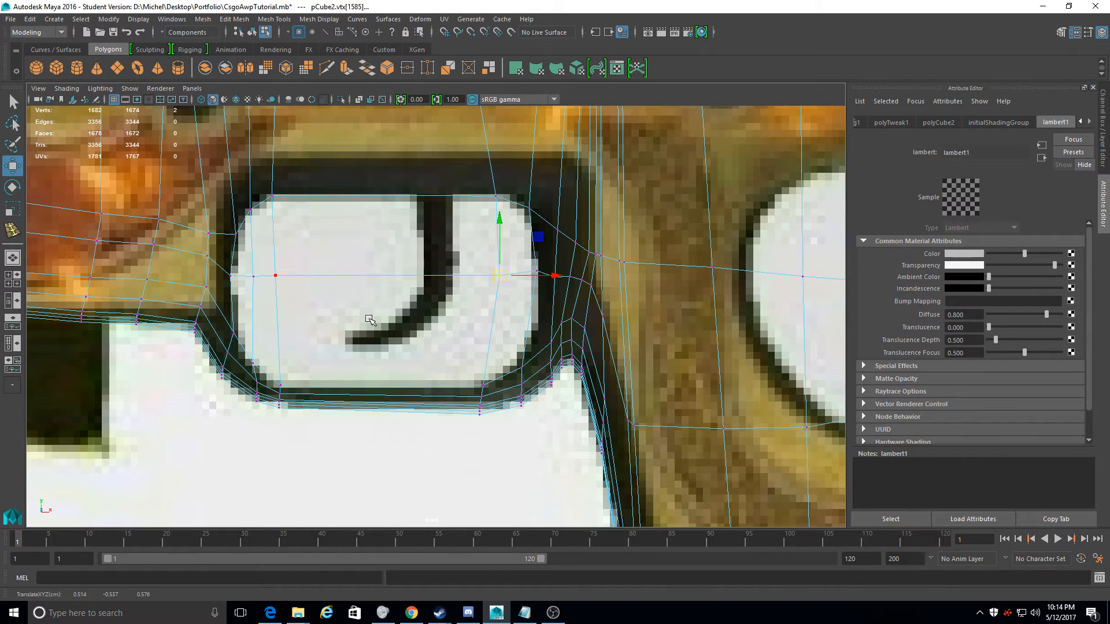
Insert two more edge loops across the trigger opening, one below and one above the mid-height loop
{"action": "left_click", "coordinate": [18, 232]}
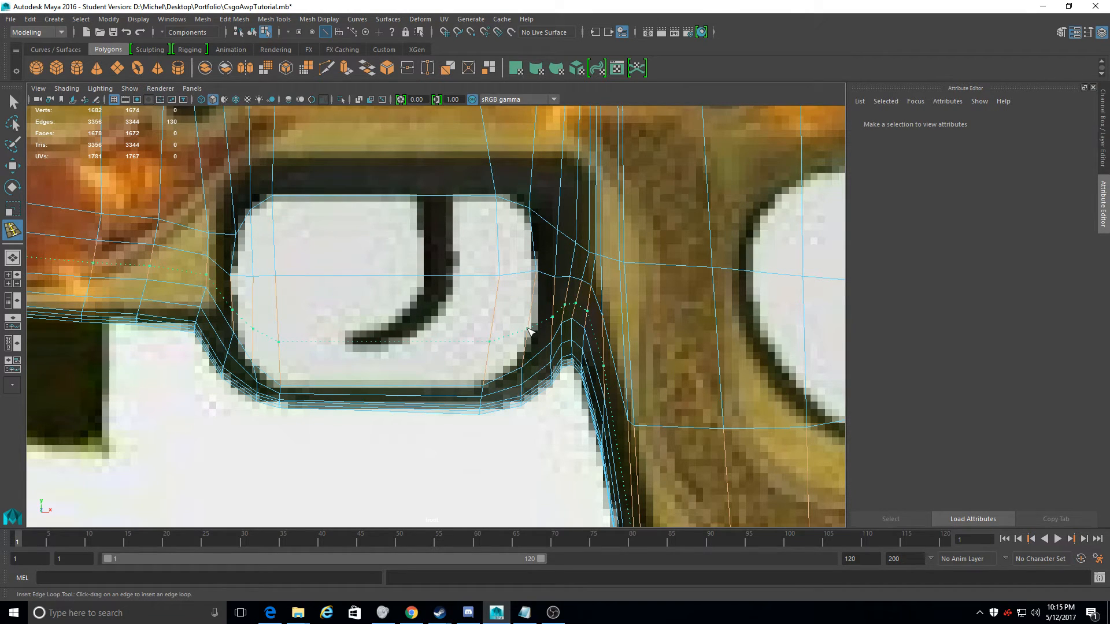
{"action": "left_click", "coordinate": [527, 331]}
{"action": "left_click", "coordinate": [532, 239]}
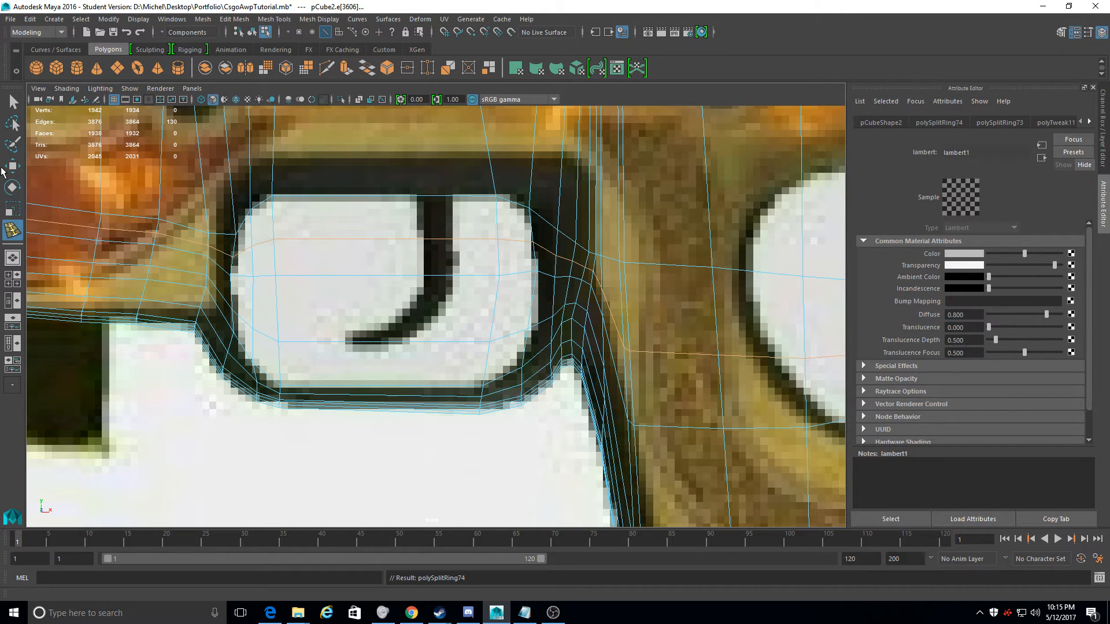
Fit the trigger opening's rear side to the reference by moving the two new loops' vertices and the lower rear corner vertex
{"action": "key", "text": "w"}
{"action": "right_click_drag", "start_coordinate": [526, 267], "coordinate": [515, 247]}
{"action": "left_click", "coordinate": [532, 240]}
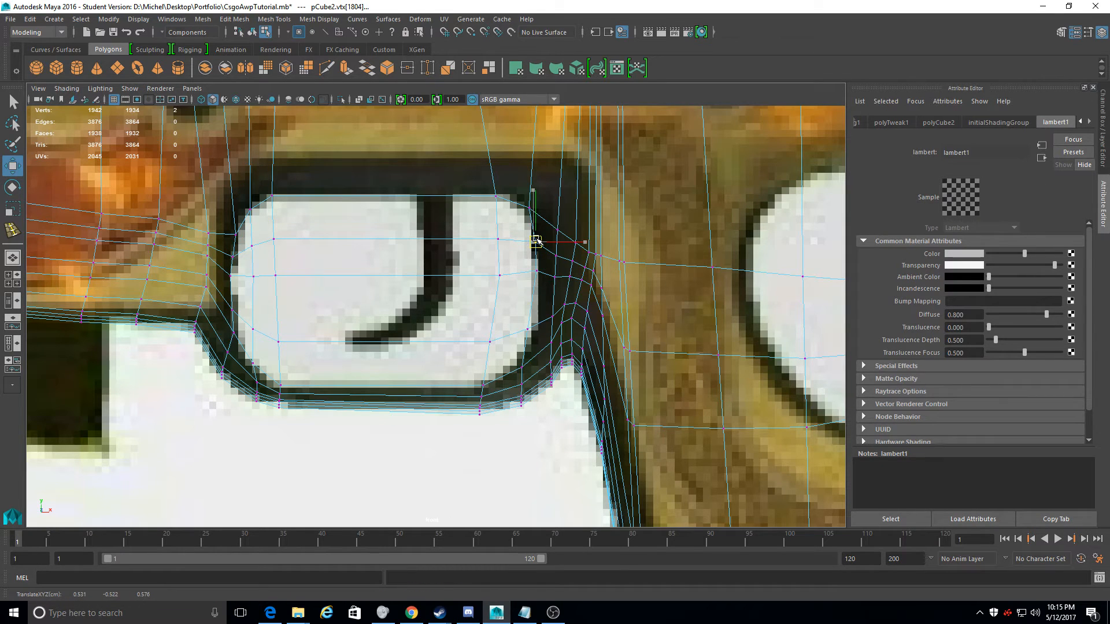
{"action": "left_click", "coordinate": [524, 326]}
{"action": "left_click_drag", "start_coordinate": [524, 326], "coordinate": [532, 330]}
{"action": "left_click_drag", "start_coordinate": [527, 373], "coordinate": [518, 363]}
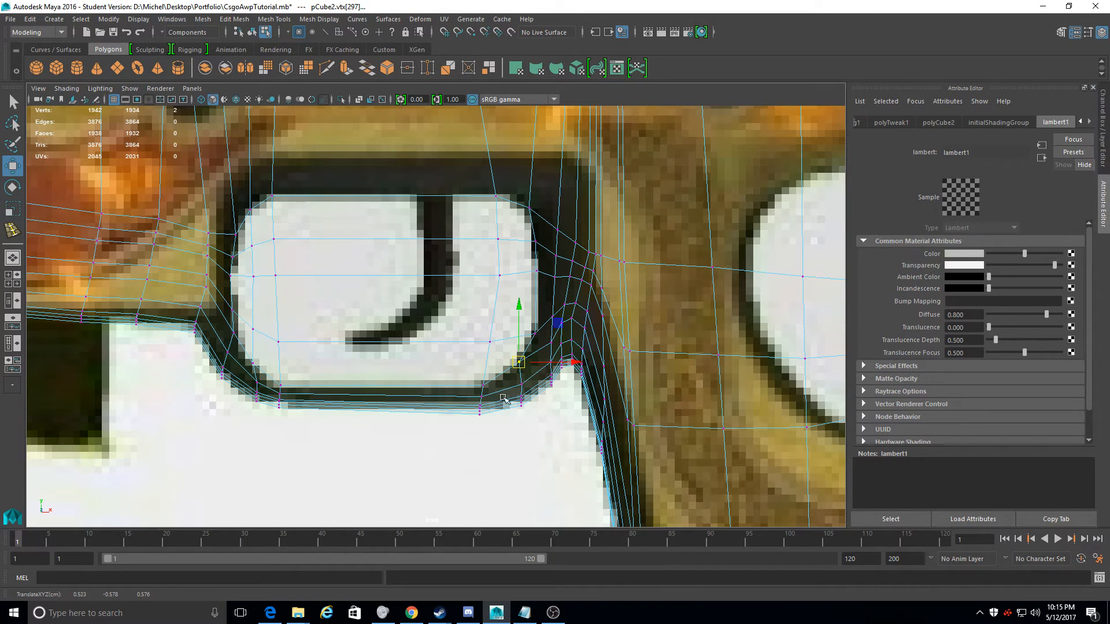
{"action": "mouse_move", "coordinate": [546, 340]}
{"action": "left_mouse_down"}
{"action": "mouse_move", "coordinate": [521, 319]}
{"action": "mouse_move", "coordinate": [535, 328]}
{"action": "left_mouse_up"}
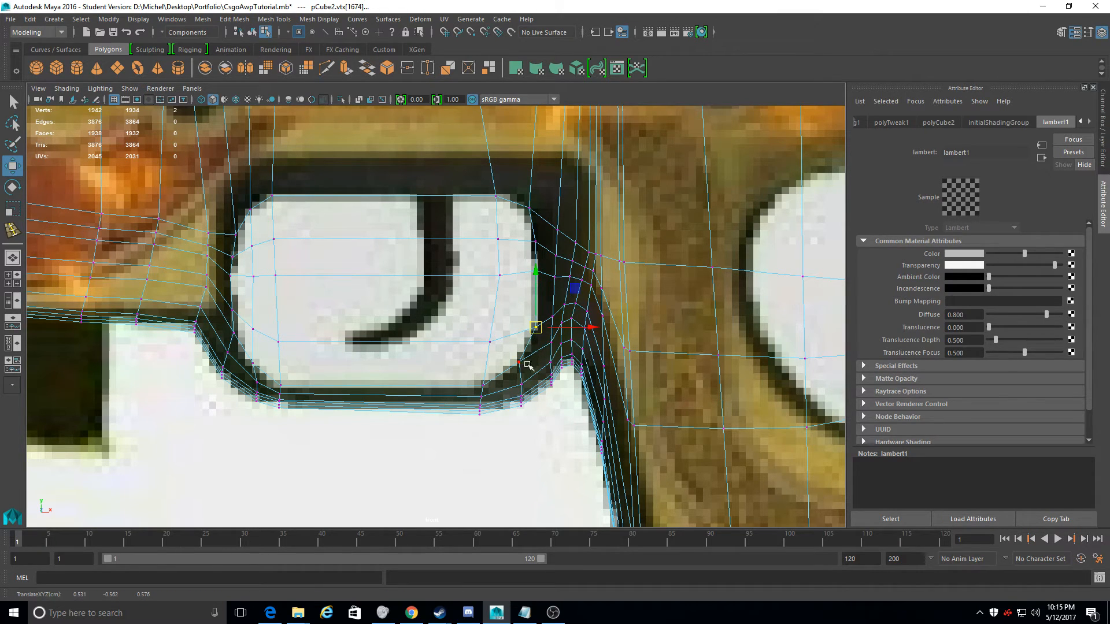
Select all the faces covering the trigger opening on the near side of the body and delete them
{"action": "middle_click_drag", "start_coordinate": [336, 397], "coordinate": [359, 418], "text": "alt"}
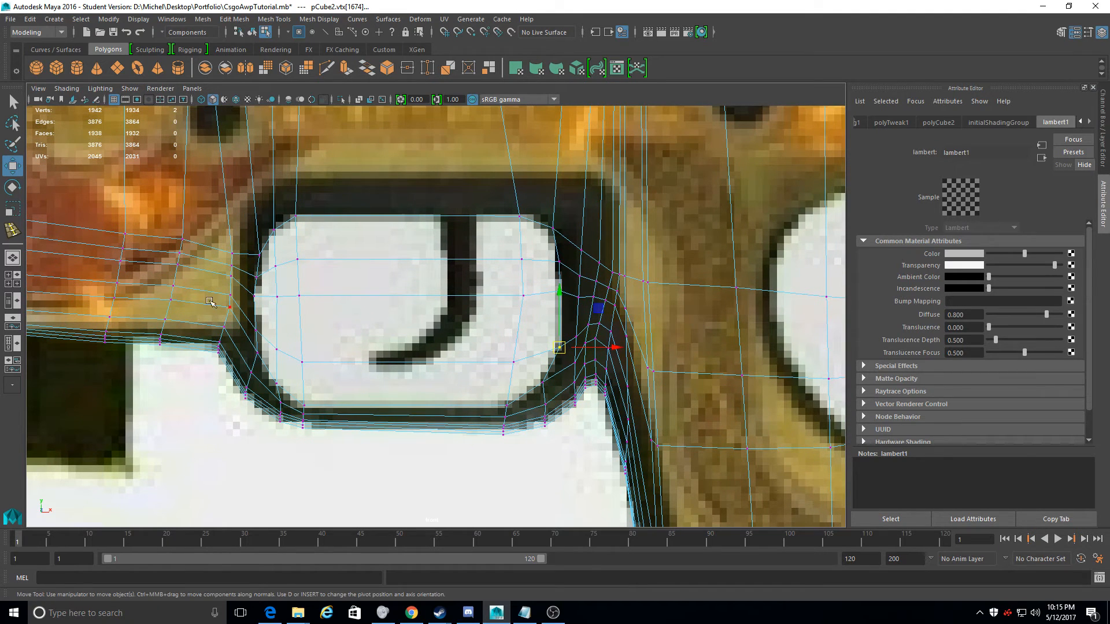
{"action": "left_click", "coordinate": [12, 192]}
{"action": "key", "text": "w"}
{"action": "right_click_drag", "start_coordinate": [320, 305], "coordinate": [326, 329]}
{"action": "left_click", "coordinate": [270, 334]}
{"action": "left_click", "coordinate": [271, 283], "text": "shift"}
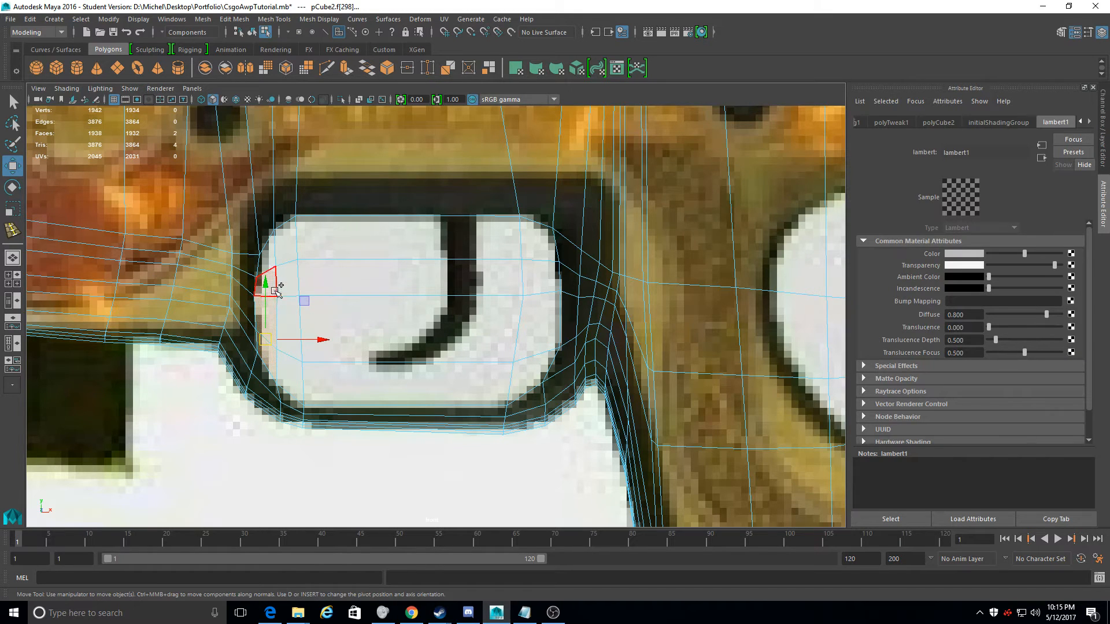
{"action": "left_click", "coordinate": [273, 282], "text": "shift"}
{"action": "left_click", "coordinate": [271, 256], "text": "shift"}
{"action": "left_click", "coordinate": [279, 250], "text": "shift"}
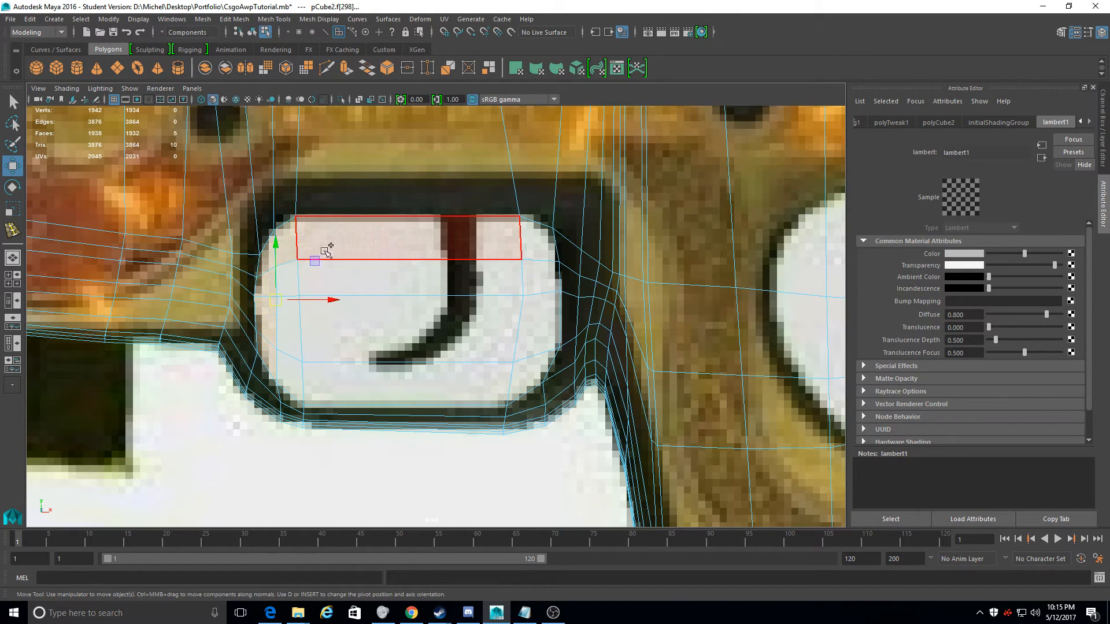
{"action": "double_click", "coordinate": [532, 240], "text": "shift"}
{"action": "left_click", "coordinate": [531, 335], "text": "shift"}
{"action": "double_click", "coordinate": [488, 384], "text": "shift"}
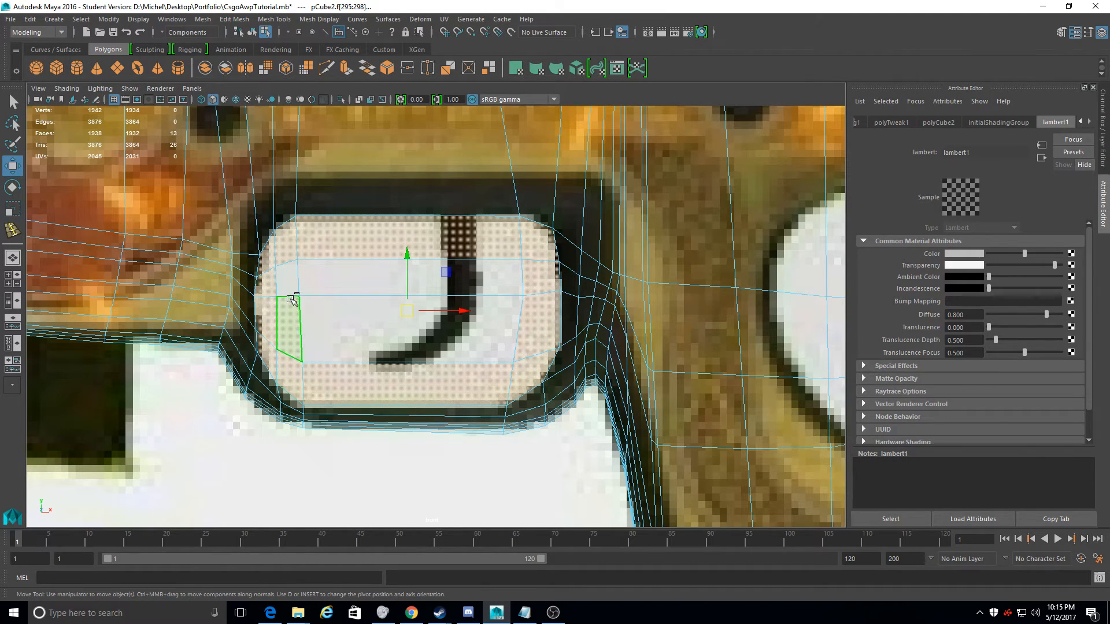
{"action": "double_click", "coordinate": [329, 275], "text": "shift"}
{"action": "left_click", "coordinate": [541, 277], "text": "shift"}
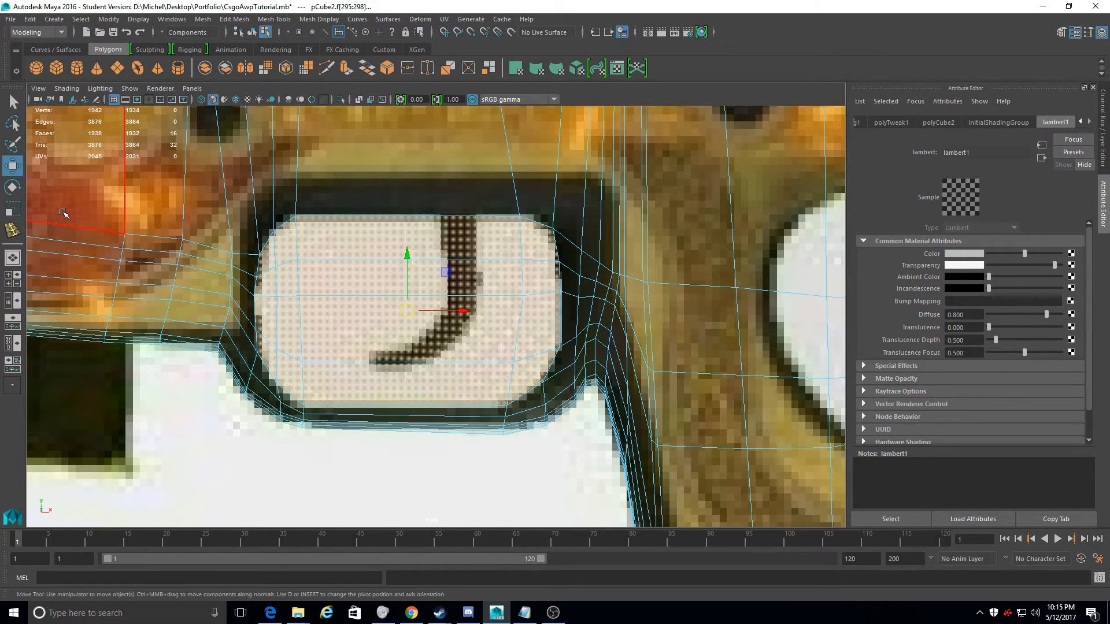
{"action": "key", "text": "Delete"}
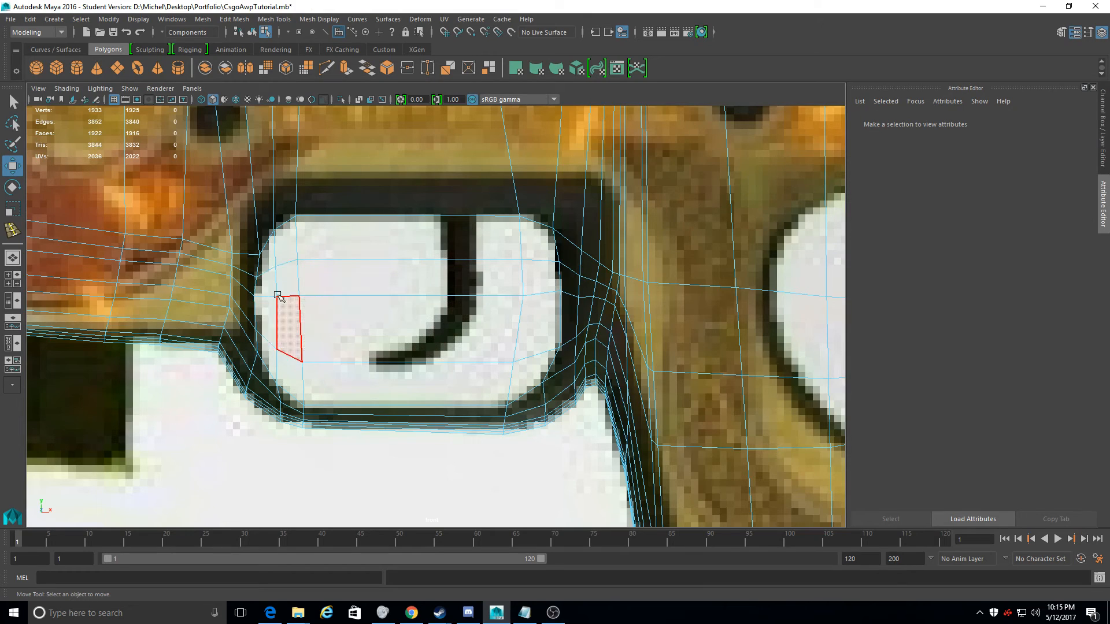
Select the matching faces covering the trigger opening on the far side of the body and delete them
{"action": "left_click", "coordinate": [266, 253]}
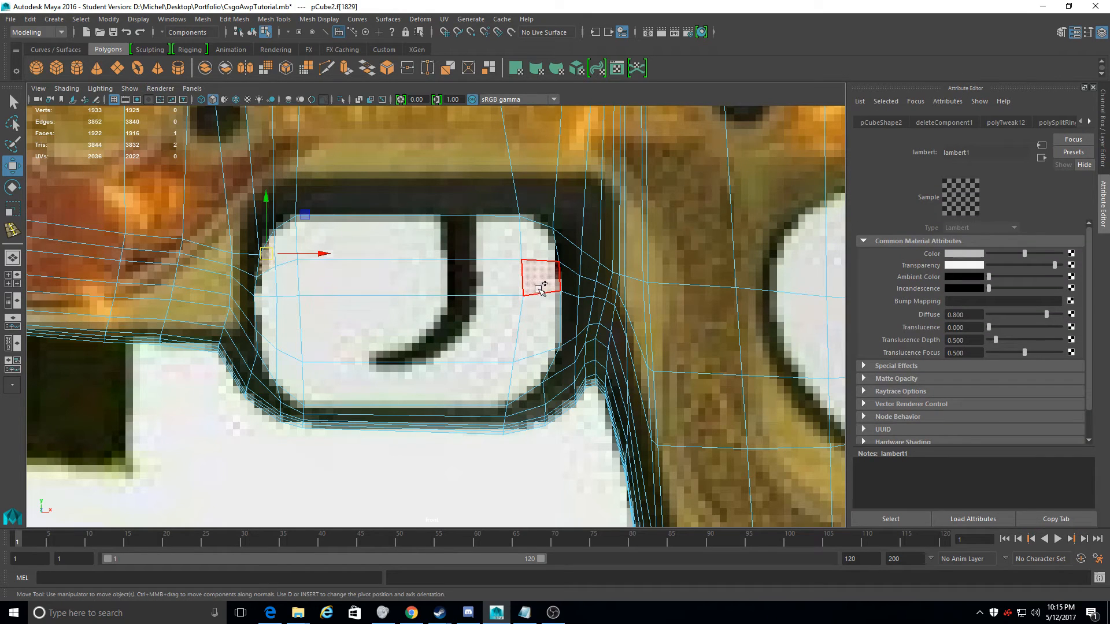
{"action": "double_click", "coordinate": [546, 251], "text": "shift"}
{"action": "left_click", "coordinate": [540, 278], "text": "shift"}
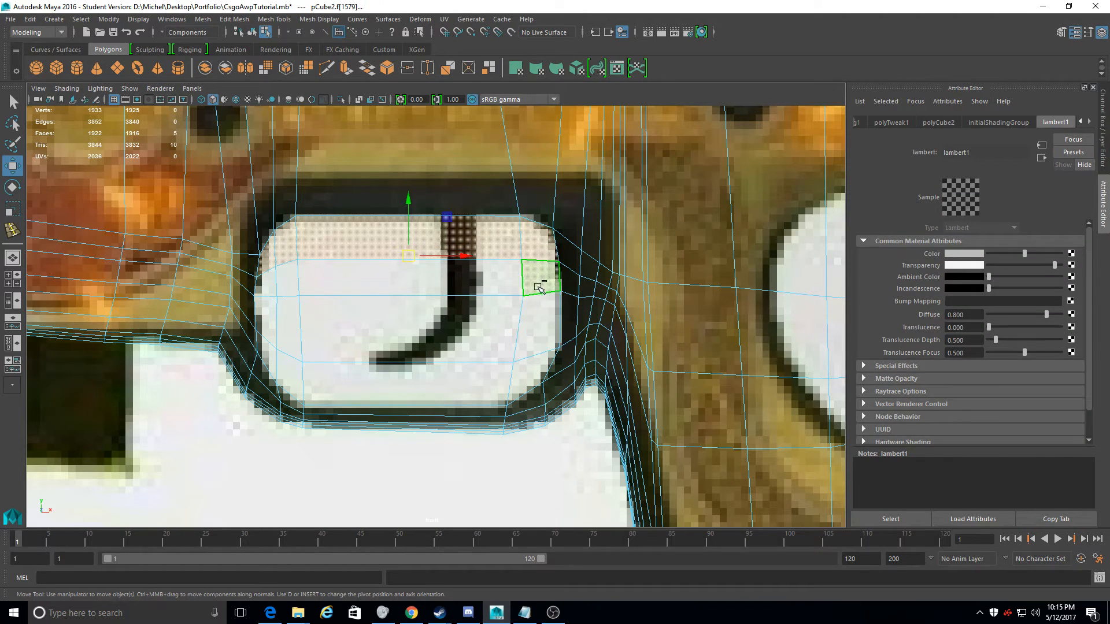
{"action": "double_click", "coordinate": [290, 376], "text": "shift"}
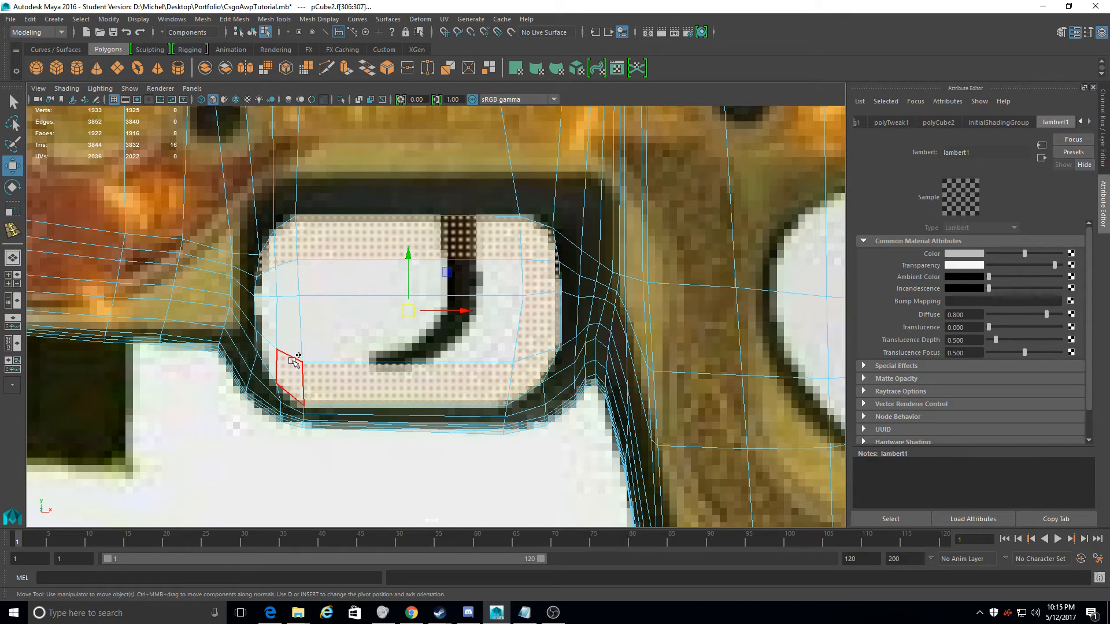
{"action": "double_click", "coordinate": [268, 326], "text": "shift"}
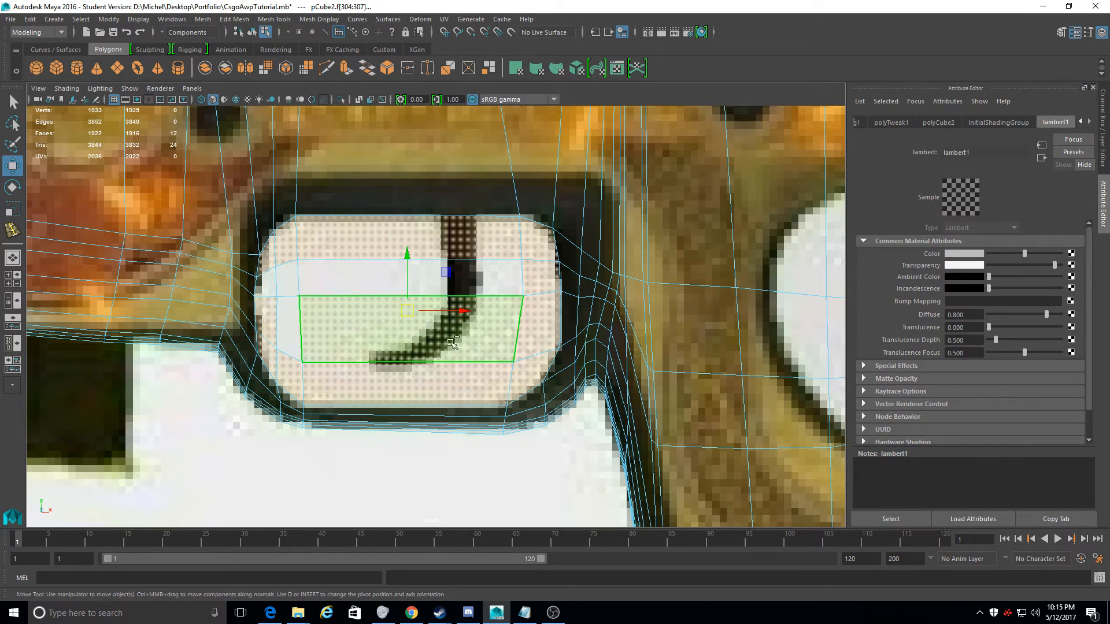
{"action": "double_click", "coordinate": [496, 298], "text": "shift"}
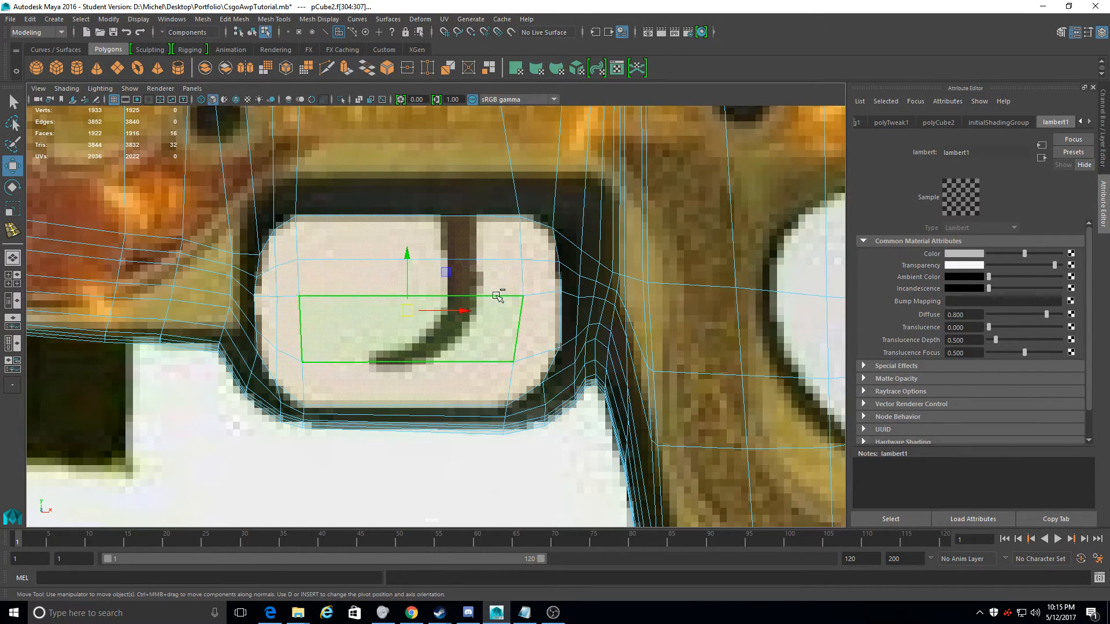
{"action": "key", "text": "Delete"}
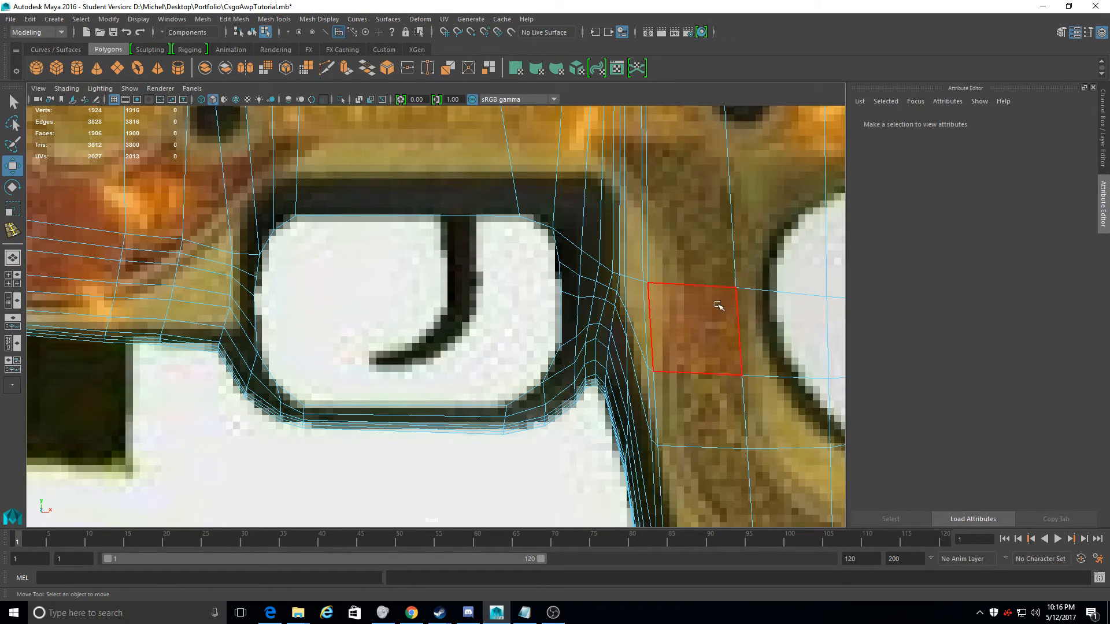
Switch to the four-view layout, select the whole body mesh and return it to object mode
{"action": "key", "text": "space"}
{"action": "left_click_drag", "start_coordinate": [752, 243], "coordinate": [566, 205], "text": "alt"}
{"action": "left_click", "coordinate": [560, 204]}
{"action": "right_click", "coordinate": [588, 198]}
{"action": "right_click_drag", "start_coordinate": [588, 198], "coordinate": [588, 174]}
{"action": "right_click", "coordinate": [515, 199]}
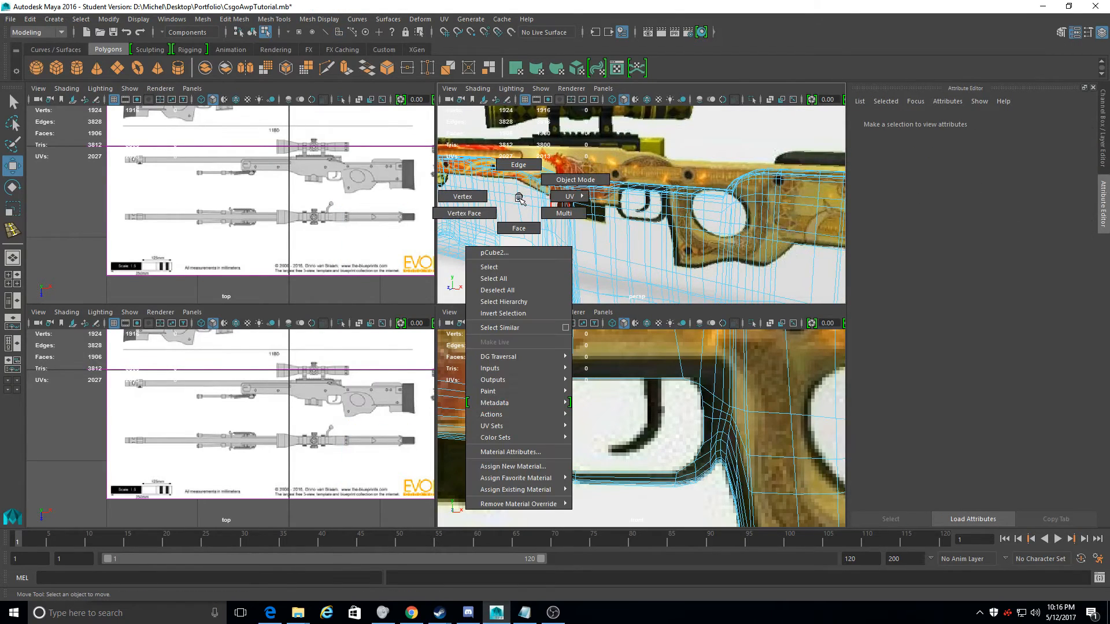
{"action": "right_click", "coordinate": [519, 223]}
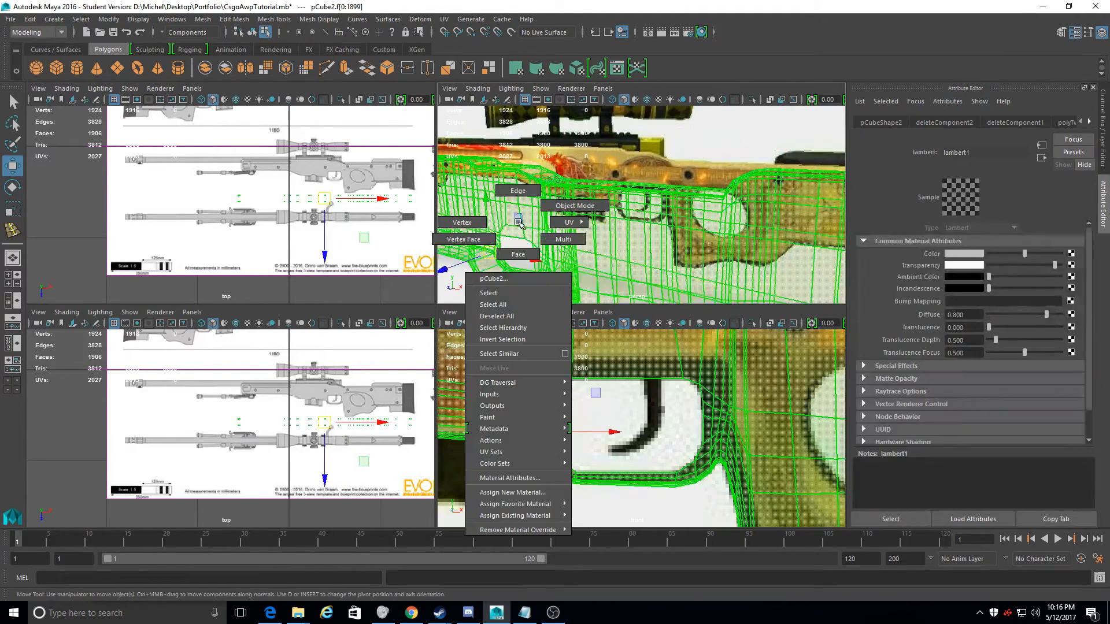
{"action": "left_click", "coordinate": [576, 245]}
{"action": "left_click_drag", "start_coordinate": [644, 266], "coordinate": [714, 270], "text": "alt"}
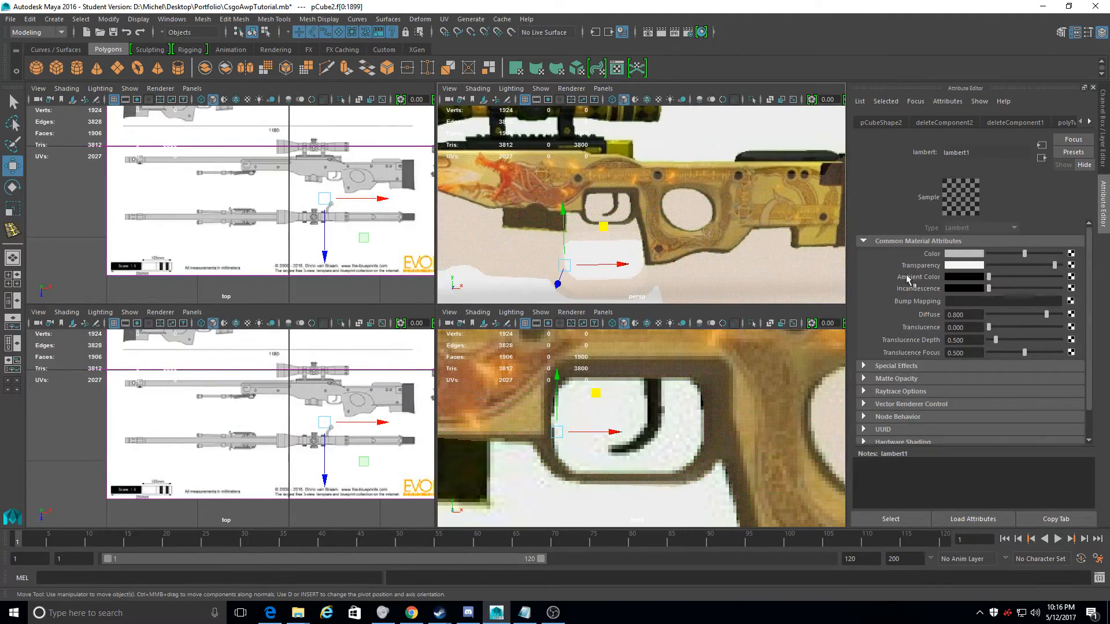
Show the perspective view full size and set the lambert1 material's transparency to zero
{"action": "key", "text": "space"}
{"action": "left_click", "coordinate": [1008, 266]}
{"action": "left_click_drag", "start_coordinate": [1008, 266], "coordinate": [868, 255]}
Reselect the body mesh as a whole object and examine the cut-through trigger opening from an angle
{"action": "middle_click_drag", "start_coordinate": [481, 233], "coordinate": [521, 140], "text": "alt"}
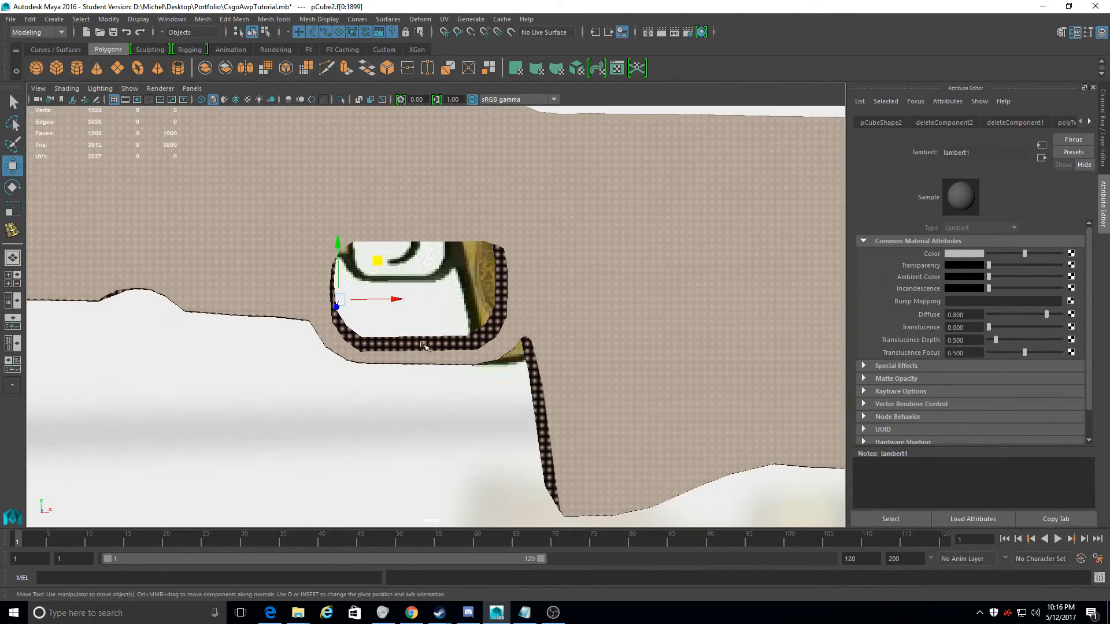
{"action": "key", "text": "F8"}
{"action": "left_click_drag", "start_coordinate": [406, 354], "coordinate": [359, 300], "text": "alt"}
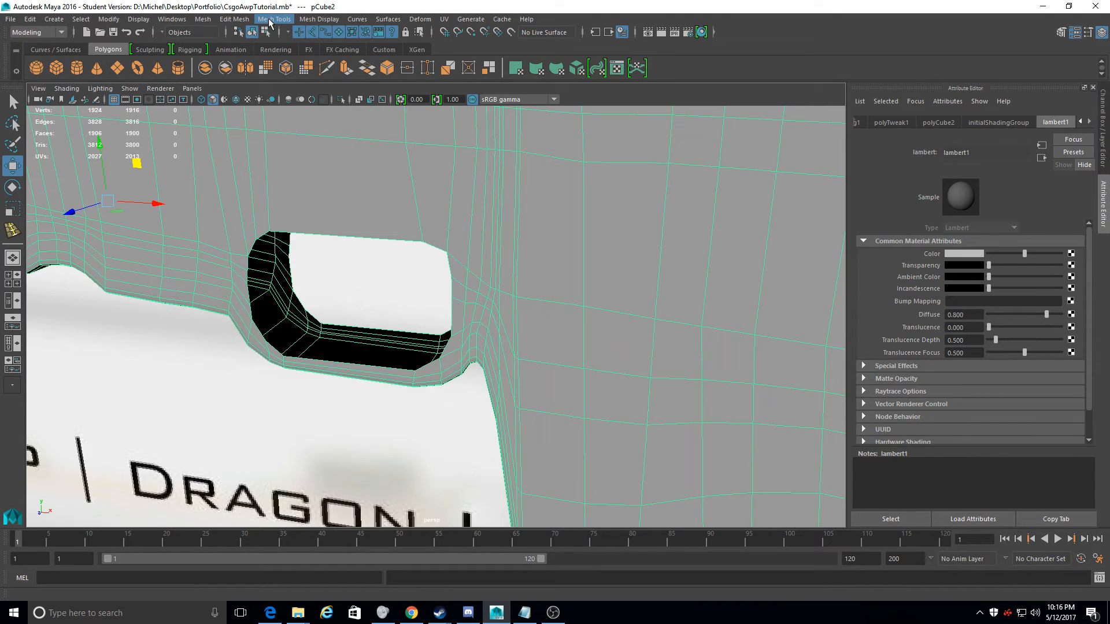
{"action": "left_click_drag", "start_coordinate": [293, 115], "coordinate": [296, 77], "text": "alt"}
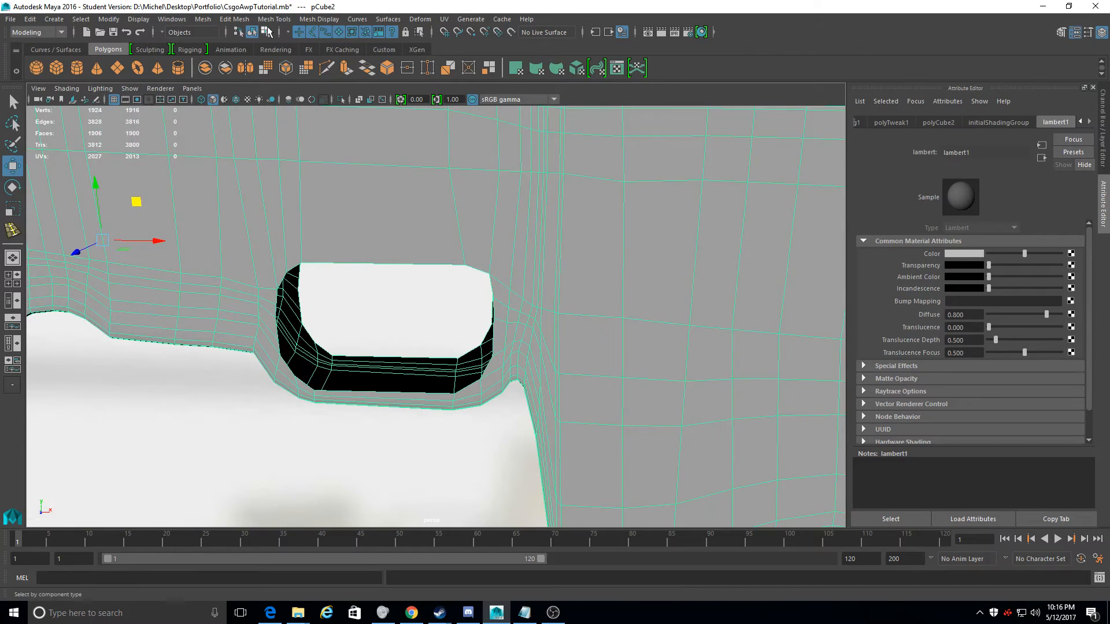
Use Append to Polygon to bridge the long lower edges of the trigger opening with a face across the body's thickness
{"action": "left_click", "coordinate": [274, 19]}
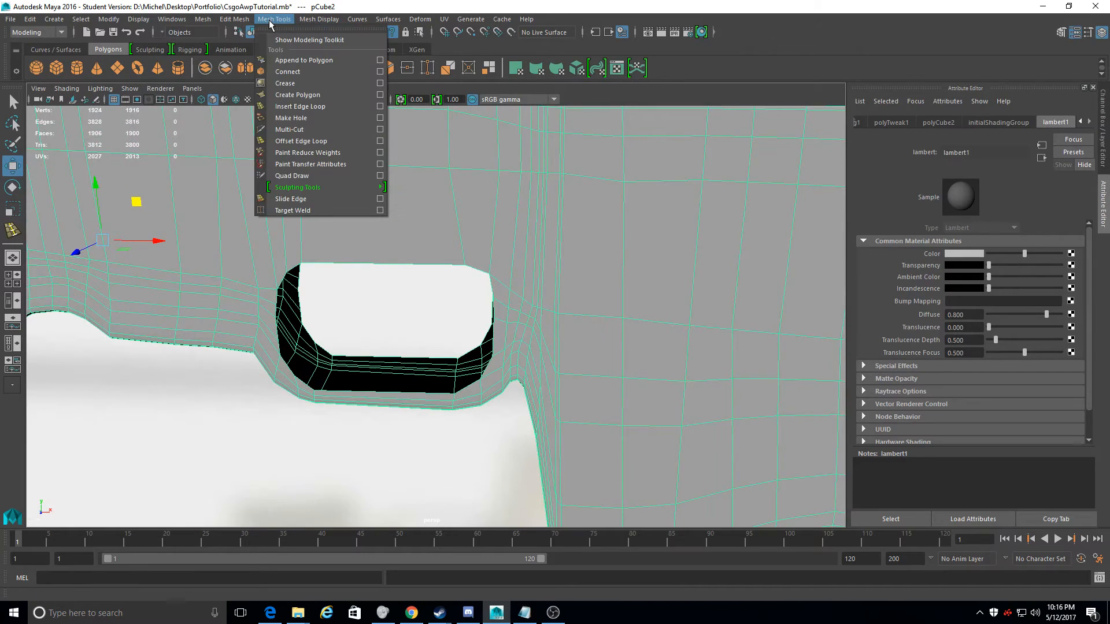
{"action": "left_click", "coordinate": [296, 62]}
{"action": "middle_click_drag", "start_coordinate": [348, 337], "coordinate": [340, 325], "text": "alt"}
{"action": "scroll", "coordinate": [339, 324], "scroll_direction": "up", "scroll_amount": 4}
{"action": "mouse_move", "coordinate": [335, 335]}
{"action": "left_mouse_down", "text": "alt"}
{"action": "mouse_move", "coordinate": [324, 348]}
{"action": "mouse_move", "coordinate": [337, 351]}
{"action": "left_mouse_up", "text": "alt"}
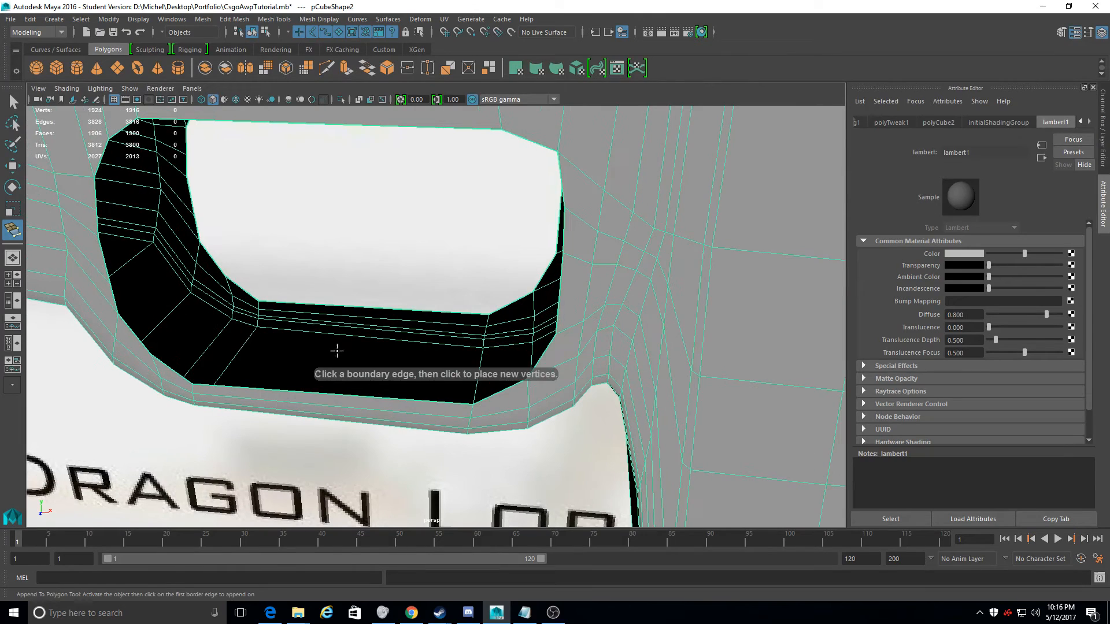
{"action": "left_click", "coordinate": [367, 306]}
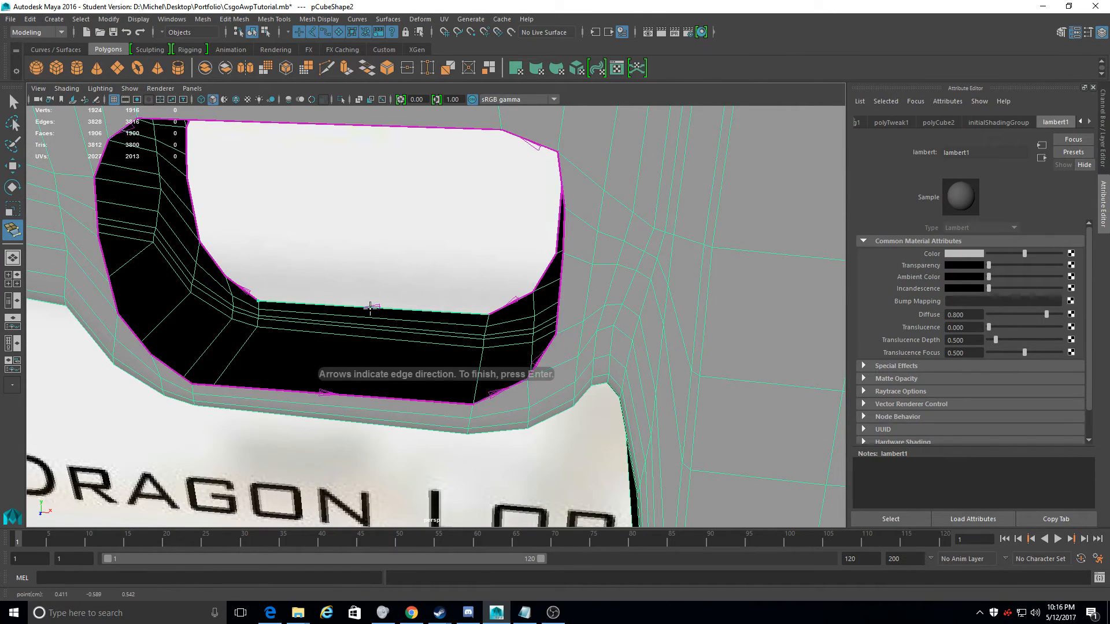
{"action": "left_click", "coordinate": [305, 392]}
{"action": "key", "text": "Return"}
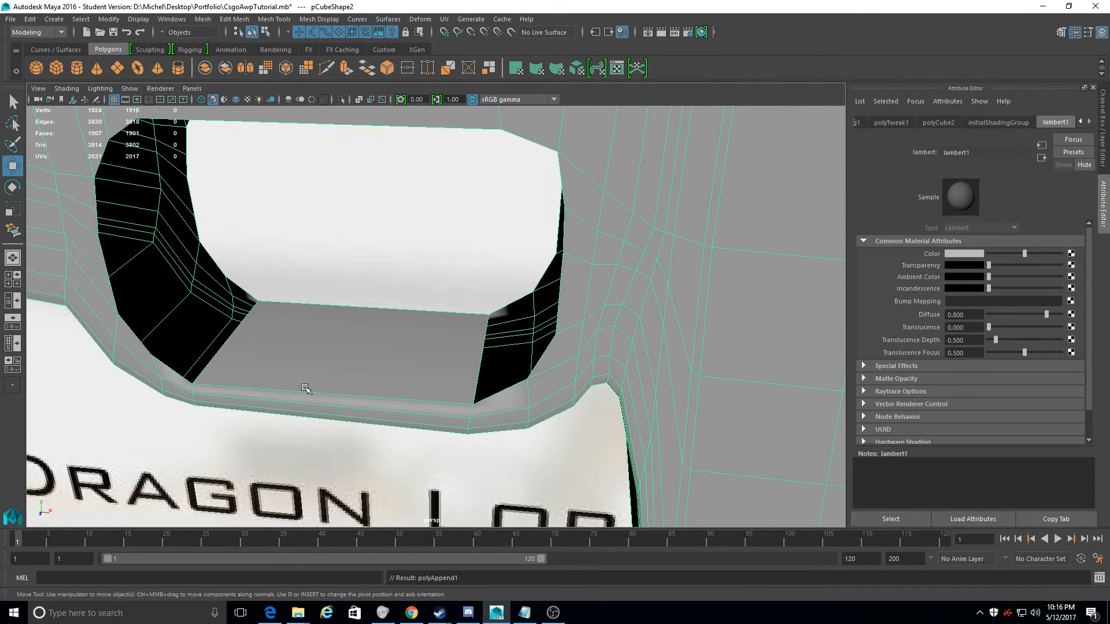
Append two faces across the curved lower corner at the front end of the trigger opening
{"action": "left_click", "coordinate": [15, 234]}
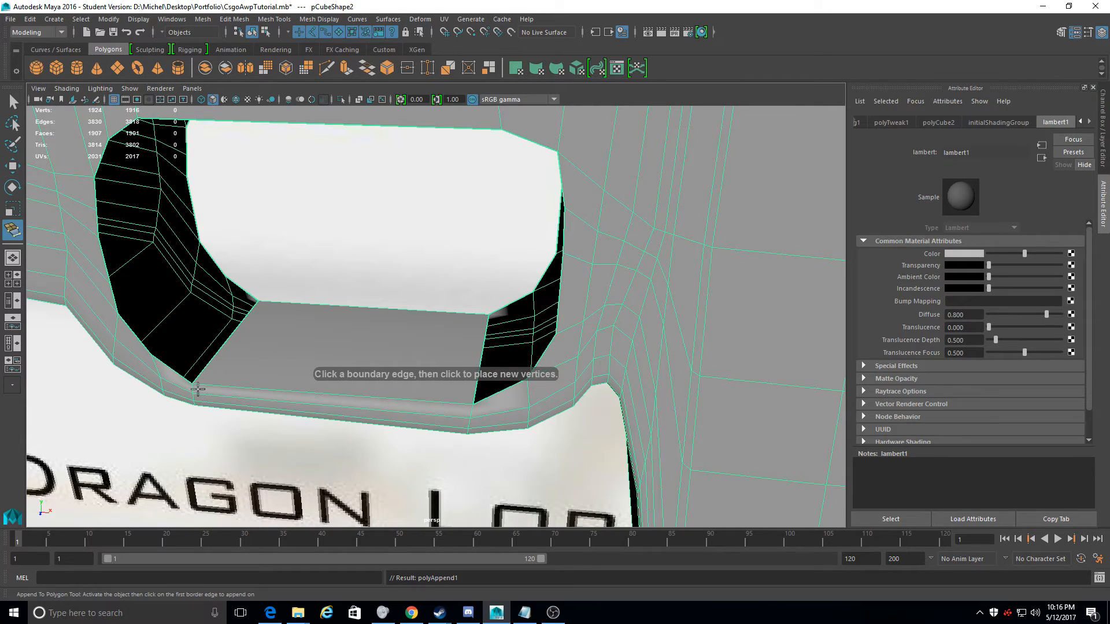
{"action": "left_click", "coordinate": [180, 376]}
{"action": "left_click", "coordinate": [239, 290]}
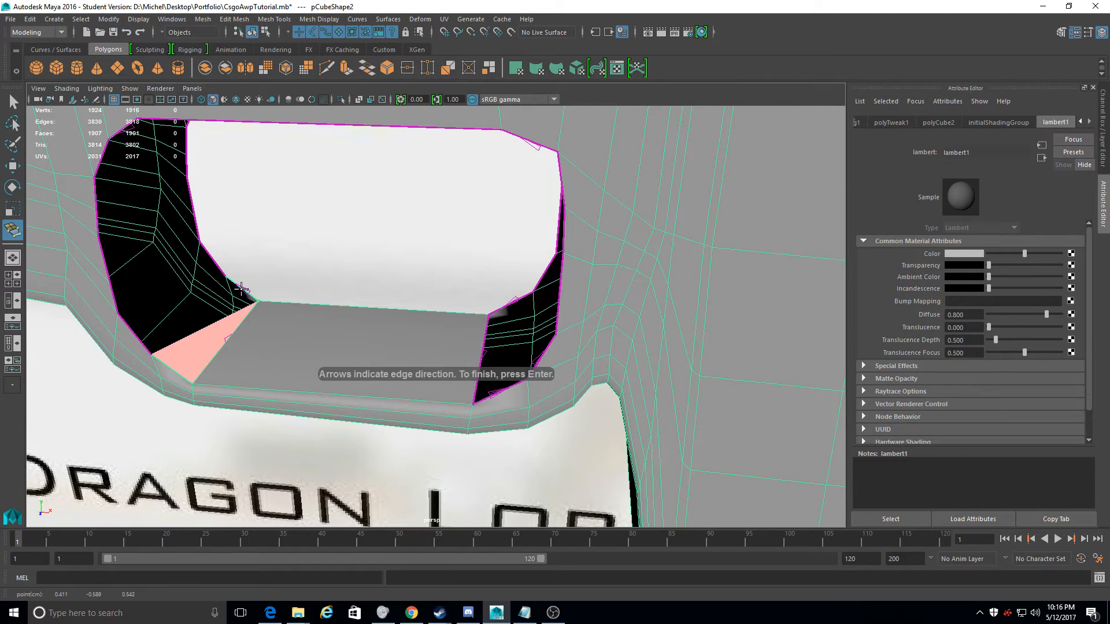
{"action": "key", "text": "Return"}
{"action": "key", "text": "g"}
{"action": "left_click", "coordinate": [214, 261]}
{"action": "left_click", "coordinate": [130, 331]}
{"action": "key", "text": "Return"}
Append two more faces up the front end wall of the opening, joining its matching edges on both sides
{"action": "key", "text": "g"}
{"action": "left_click", "coordinate": [115, 298]}
{"action": "left_click", "coordinate": [197, 231]}
{"action": "key", "text": "Return"}
{"action": "key", "text": "g"}
{"action": "left_click", "coordinate": [104, 258]}
{"action": "left_click", "coordinate": [189, 196]}
{"action": "key", "text": "Return"}
Append two faces on the upper part of the opening's front end wall, continuing the existing strip
{"action": "key", "text": "g"}
{"action": "left_click", "coordinate": [91, 214]}
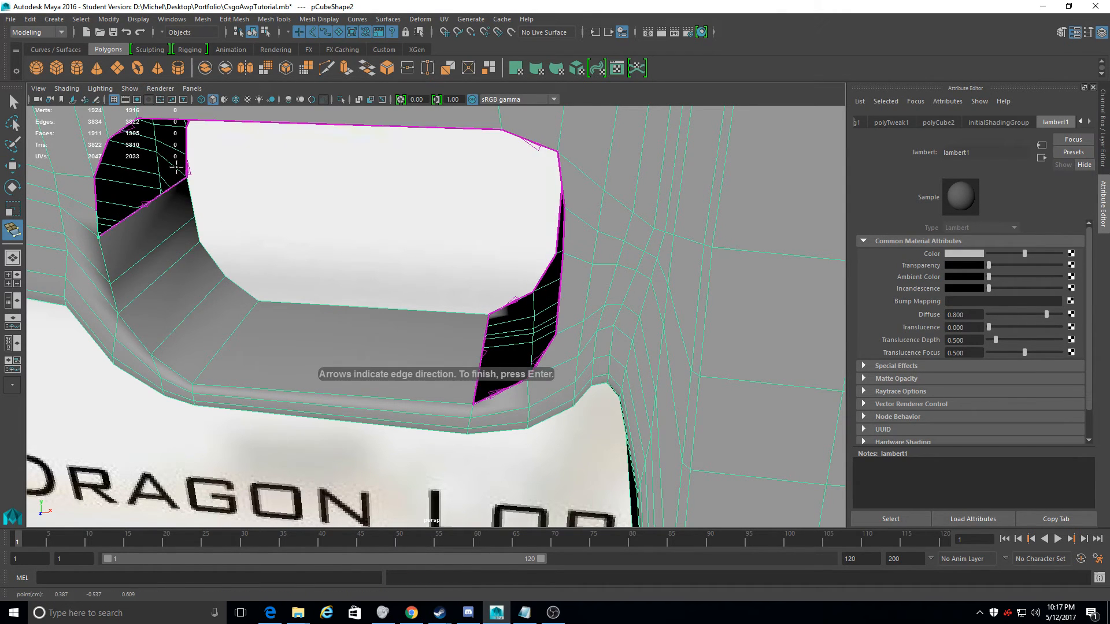
{"action": "left_click", "coordinate": [173, 168]}
{"action": "key", "text": "Return"}
{"action": "key", "text": "g"}
{"action": "left_click", "coordinate": [96, 194]}
{"action": "left_click", "coordinate": [131, 169]}
{"action": "key", "text": "Return"}
Append a face between both sides across the opening's lower corner at the grip end
{"action": "key", "text": "g"}
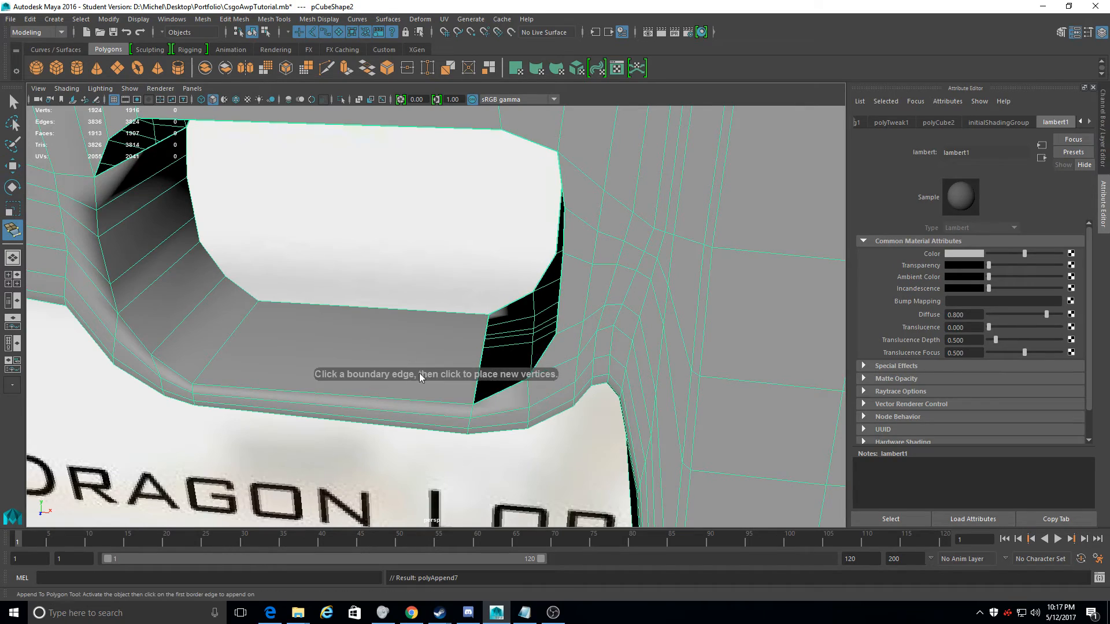
{"action": "left_click_drag", "start_coordinate": [404, 359], "coordinate": [466, 327], "text": "alt"}
{"action": "middle_click_drag", "start_coordinate": [466, 327], "coordinate": [354, 324], "text": "alt"}
{"action": "right_click_drag", "start_coordinate": [355, 325], "coordinate": [482, 314], "text": "alt"}
{"action": "left_click", "coordinate": [482, 314]}
{"action": "left_click", "coordinate": [341, 251]}
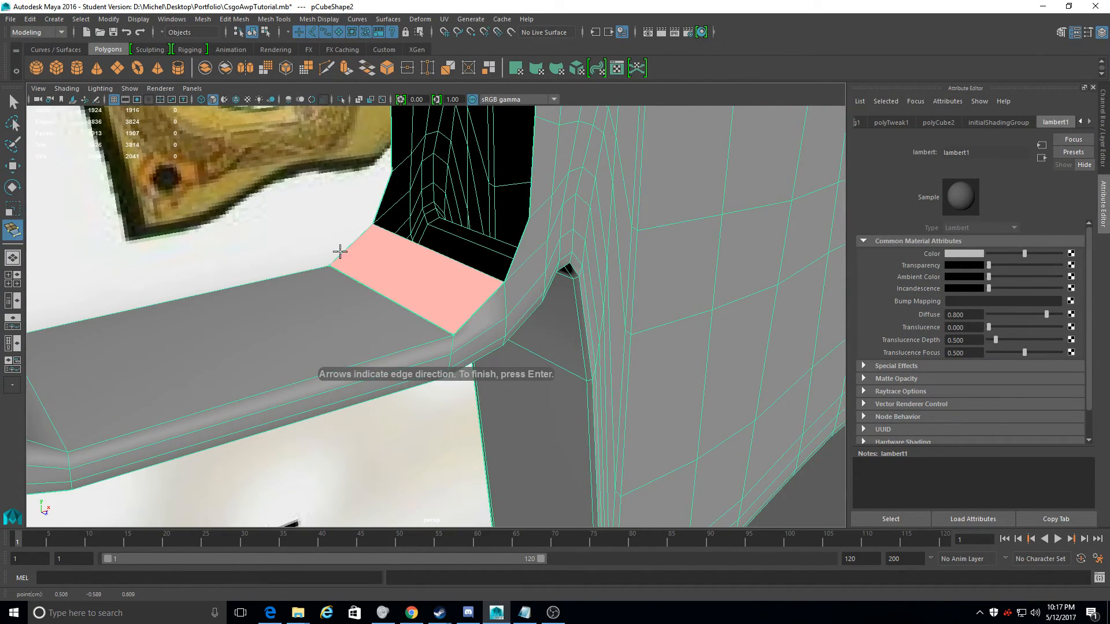
{"action": "key", "text": "Return"}
Append two more faces up the grip-end wall of the trigger opening from the lower corner
{"action": "key", "text": "g"}
{"action": "left_click", "coordinate": [519, 240]}
{"action": "left_click", "coordinate": [519, 240]}
{"action": "key", "text": "Return"}
{"action": "key", "text": "g"}
{"action": "left_click", "coordinate": [393, 144]}
{"action": "left_click", "coordinate": [531, 163]}
{"action": "key", "text": "Return"}
Append two faces across the upper front corner of the trigger opening
{"action": "left_click_drag", "start_coordinate": [537, 176], "coordinate": [405, 353], "text": "alt"}
{"action": "left_click", "coordinate": [17, 236]}
{"action": "middle_click_drag", "start_coordinate": [56, 242], "coordinate": [123, 244], "text": "alt"}
{"action": "left_click", "coordinate": [143, 223]}
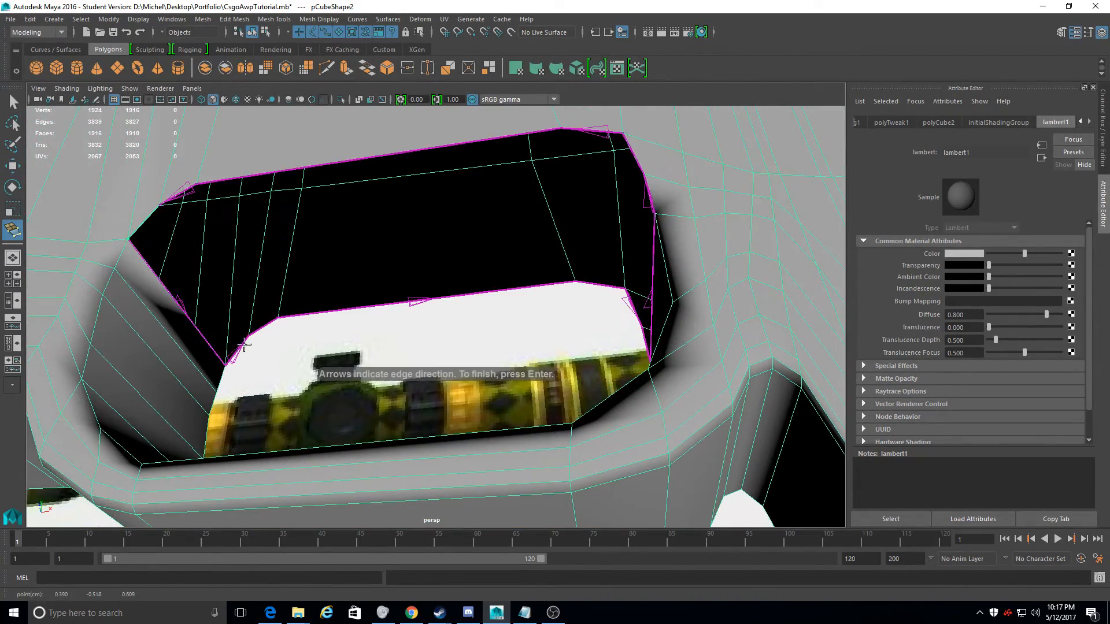
{"action": "left_click", "coordinate": [236, 351]}
{"action": "key", "text": "Return"}
{"action": "left_click", "coordinate": [13, 232]}
{"action": "left_click", "coordinate": [178, 196]}
{"action": "left_click", "coordinate": [264, 326]}
{"action": "key", "text": "Return"}
Append the long ceiling face of the trigger opening and the adjoining face at its upper grip-end corner
{"action": "left_click", "coordinate": [12, 230]}
{"action": "left_click", "coordinate": [315, 165]}
{"action": "left_click", "coordinate": [371, 305]}
{"action": "key", "text": "Return"}
{"action": "left_click", "coordinate": [13, 230]}
{"action": "left_click", "coordinate": [589, 131]}
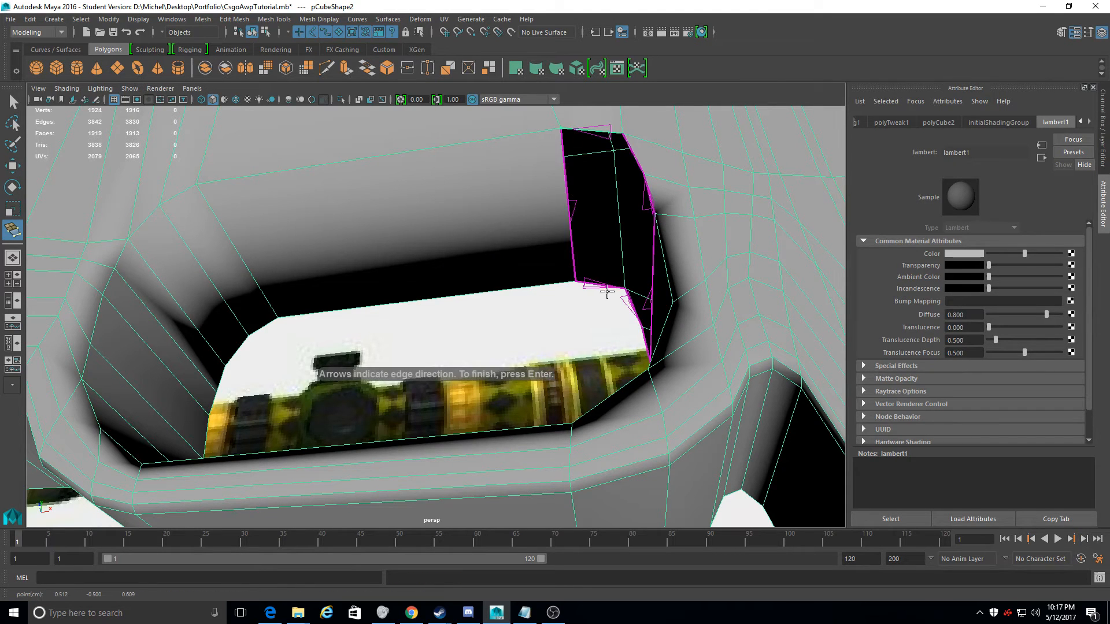
{"action": "left_click", "coordinate": [605, 287]}
{"action": "key", "text": "Return"}
{"action": "left_click", "coordinate": [13, 230]}
{"action": "left_click", "coordinate": [637, 158]}
{"action": "left_click", "coordinate": [630, 297]}
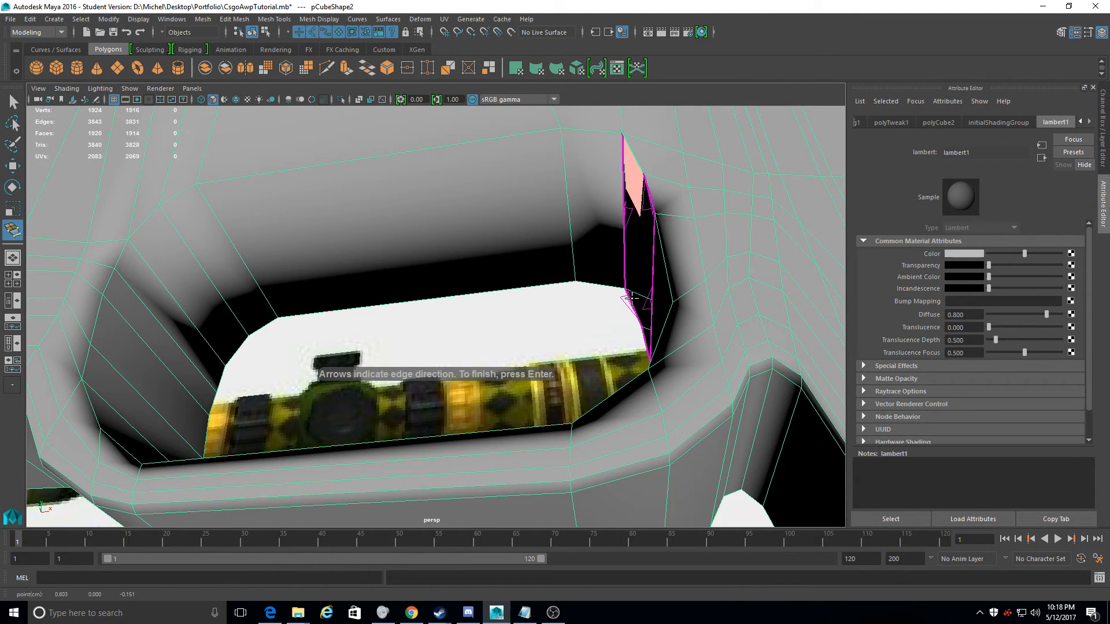
{"action": "left_click_drag", "start_coordinate": [522, 240], "coordinate": [716, 271], "text": "alt"}
{"action": "key", "text": "ctrl+z"}
{"action": "key", "text": "Return"}
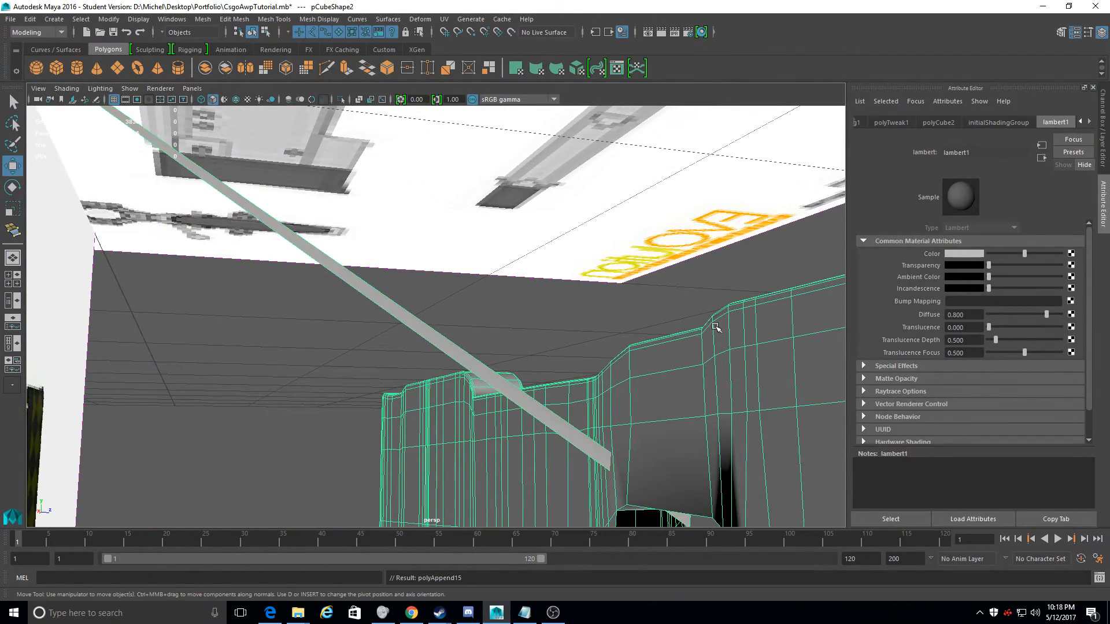
{"action": "key", "text": "ctrl+z"}
Append a face between the two sides on the grip-end wall, directly above the existing wall faces
{"action": "middle_click_drag", "start_coordinate": [513, 353], "coordinate": [528, 255], "text": "alt"}
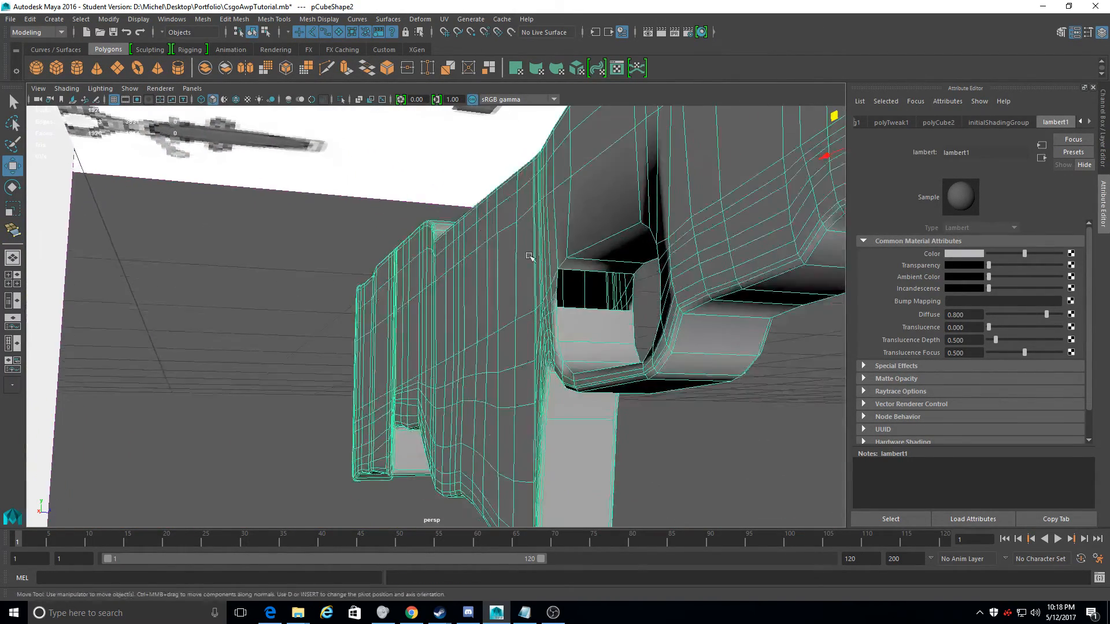
{"action": "right_click_drag", "start_coordinate": [528, 255], "coordinate": [587, 374], "text": "alt"}
{"action": "middle_click_drag", "start_coordinate": [587, 374], "coordinate": [548, 382], "text": "alt"}
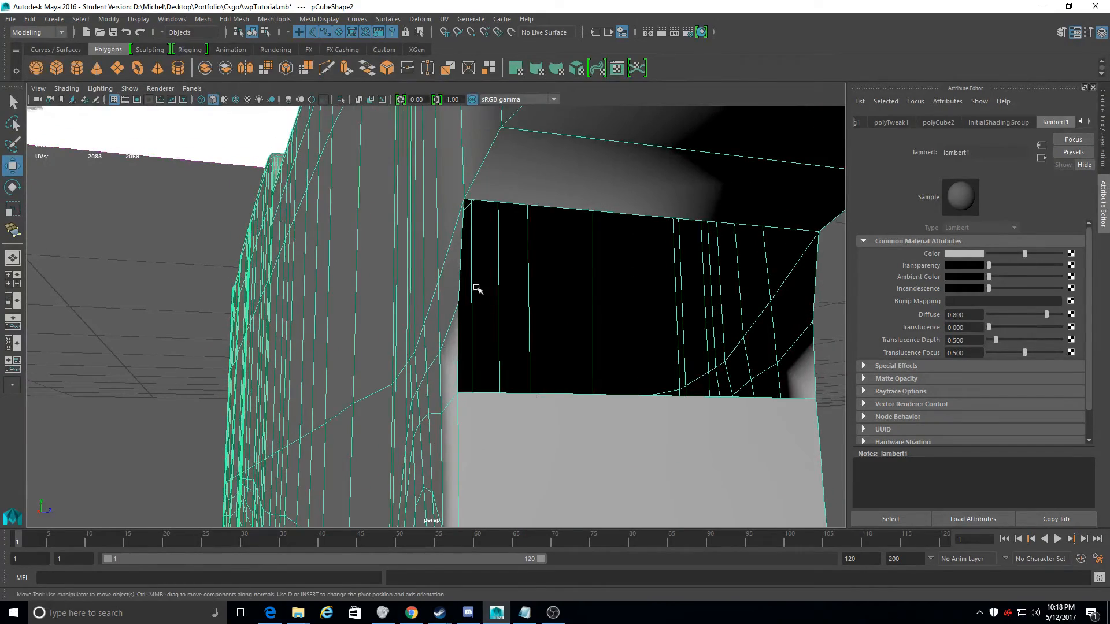
{"action": "left_click_drag", "start_coordinate": [478, 289], "coordinate": [596, 288], "text": "alt"}
{"action": "middle_click_drag", "start_coordinate": [596, 288], "coordinate": [598, 283], "text": "alt"}
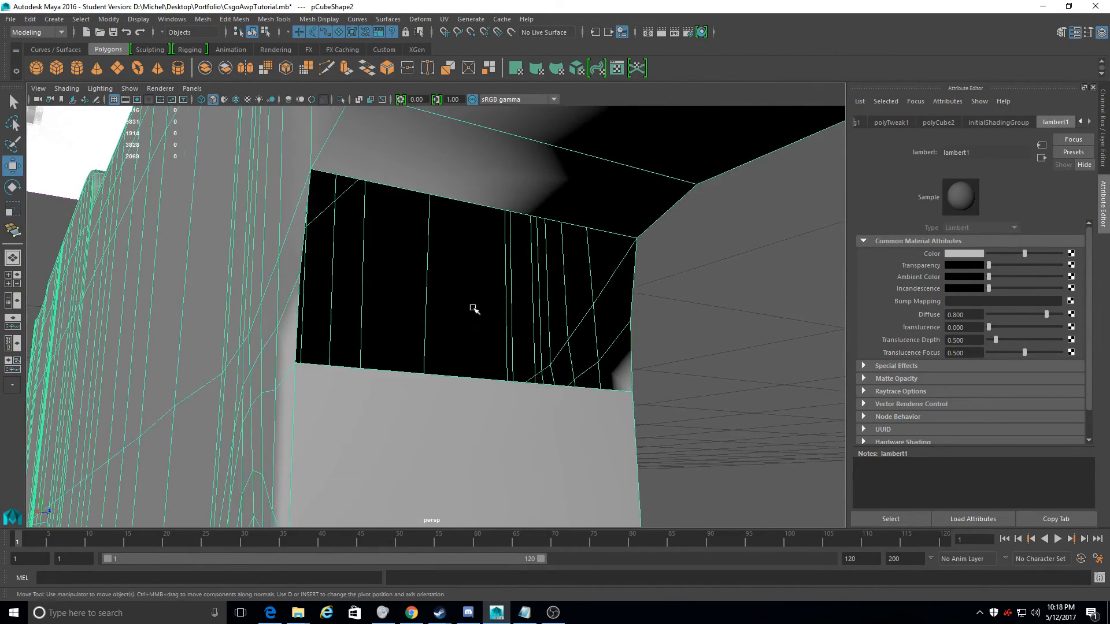
{"action": "left_click_drag", "start_coordinate": [481, 305], "coordinate": [486, 314], "text": "alt"}
{"action": "left_click", "coordinate": [9, 231]}
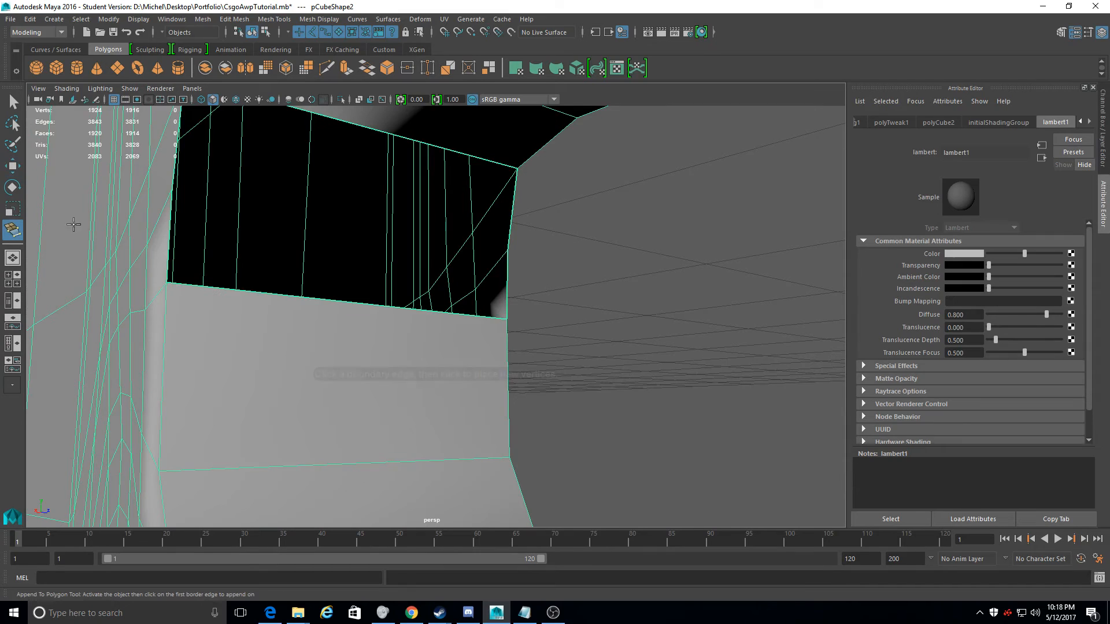
{"action": "left_click", "coordinate": [167, 242]}
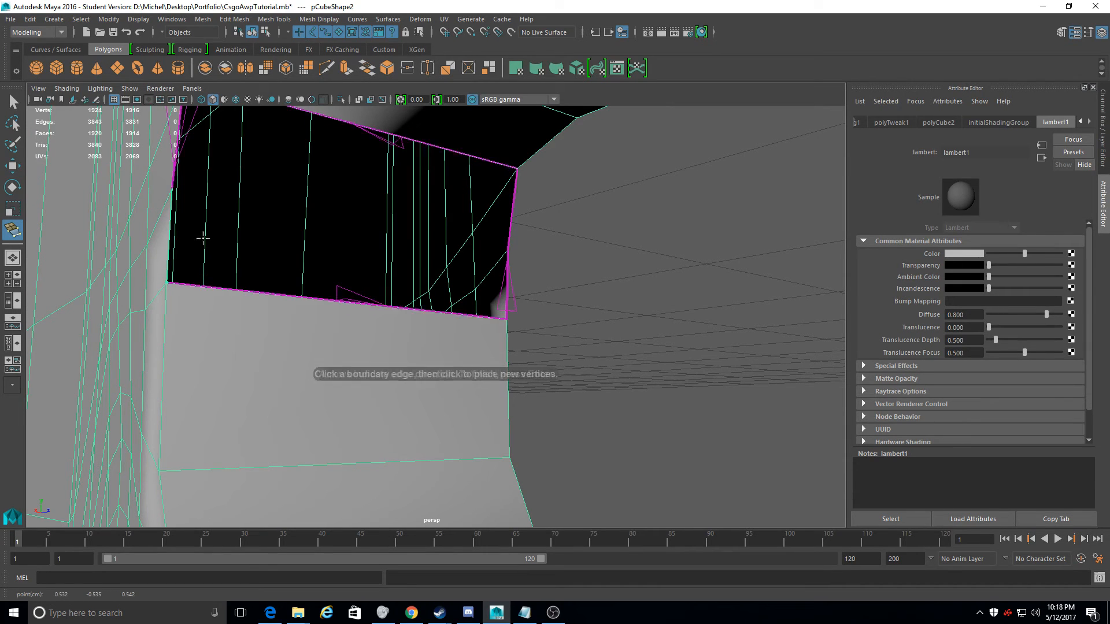
{"action": "left_click", "coordinate": [505, 299]}
{"action": "key", "text": "w"}
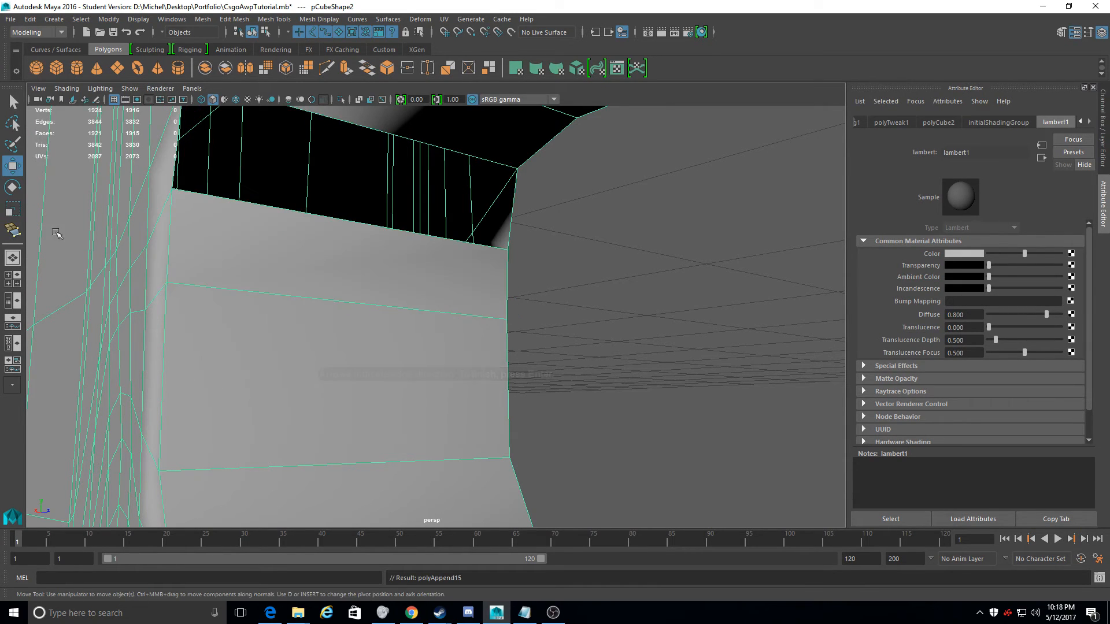
Append the last missing face on the grip-end wall to close the opening's inner surface
{"action": "left_click", "coordinate": [13, 232]}
{"action": "left_click", "coordinate": [175, 152]}
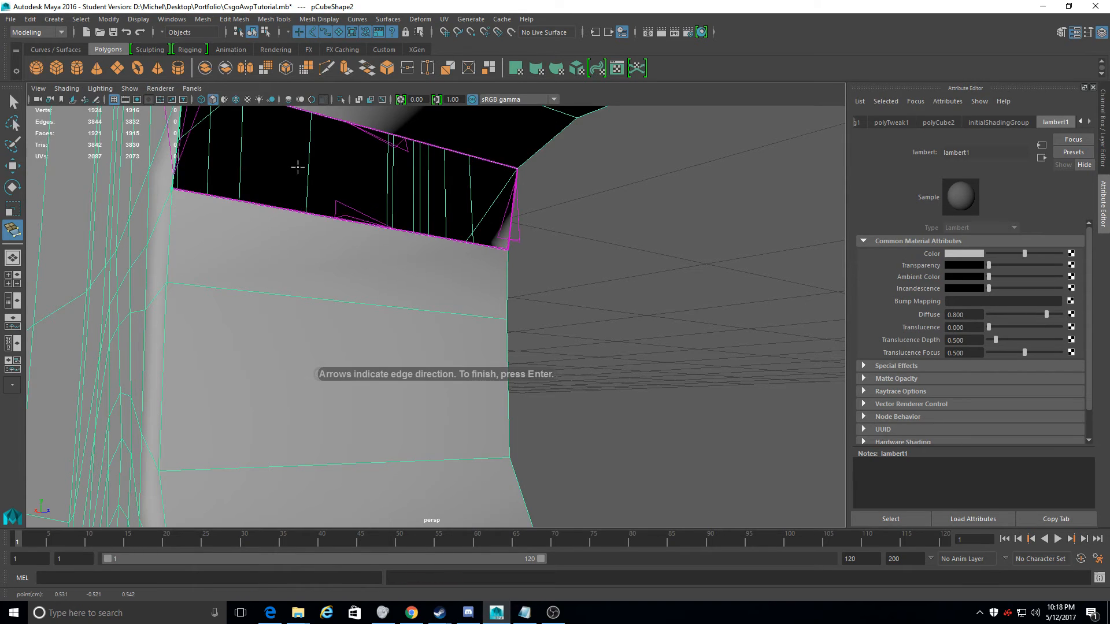
{"action": "left_click", "coordinate": [508, 222]}
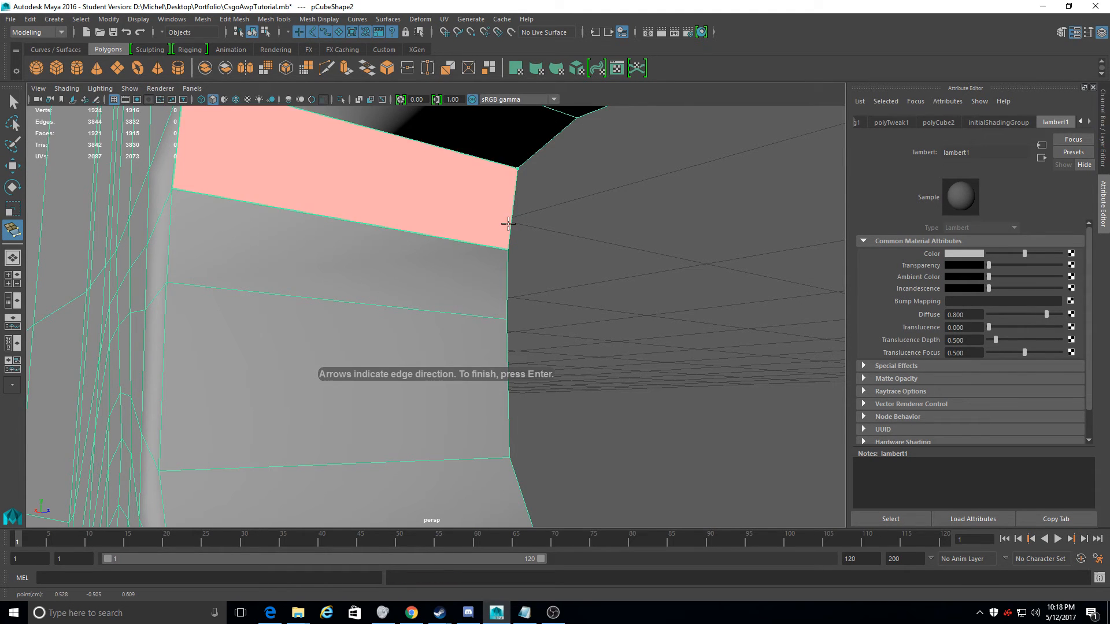
{"action": "key", "text": "w"}
Examine the inner walls of the trigger opening from several angles on both sides of the body
{"action": "left_click_drag", "start_coordinate": [509, 226], "coordinate": [421, 197], "text": "alt"}
{"action": "left_click_drag", "start_coordinate": [563, 294], "coordinate": [358, 216], "text": "alt"}
{"action": "left_click_drag", "start_coordinate": [737, 287], "coordinate": [443, 191], "text": "alt"}
{"action": "left_click_drag", "start_coordinate": [515, 200], "coordinate": [389, 270], "text": "alt"}
{"action": "left_click_drag", "start_coordinate": [494, 312], "coordinate": [320, 158], "text": "alt"}
{"action": "left_click_drag", "start_coordinate": [280, 268], "coordinate": [423, 216], "text": "alt"}
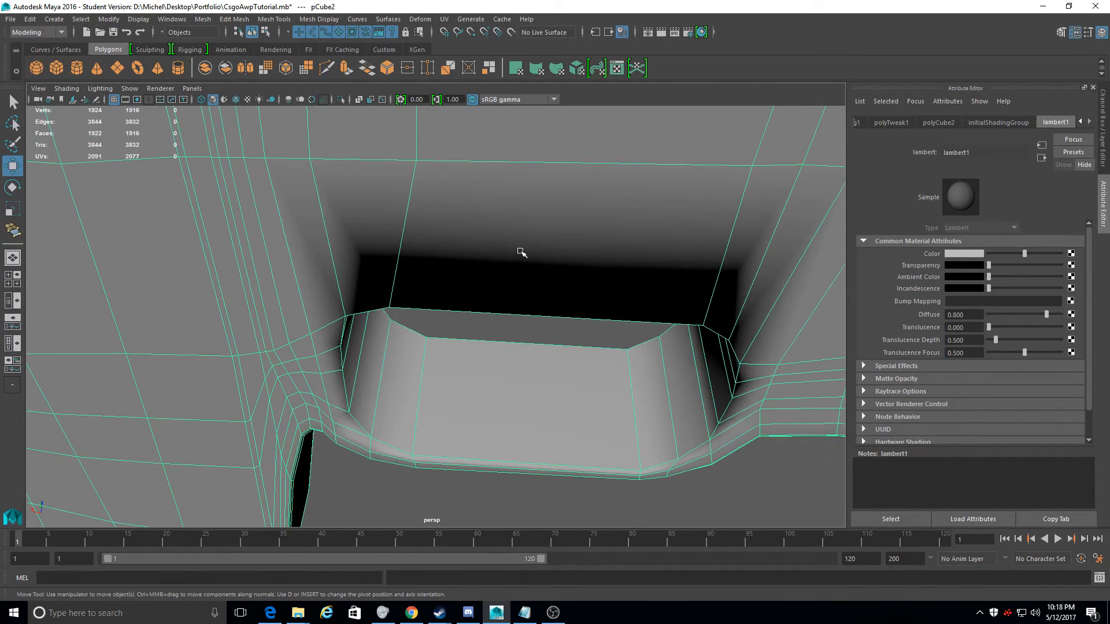
{"action": "left_click_drag", "start_coordinate": [533, 416], "coordinate": [2, 263], "text": "alt"}
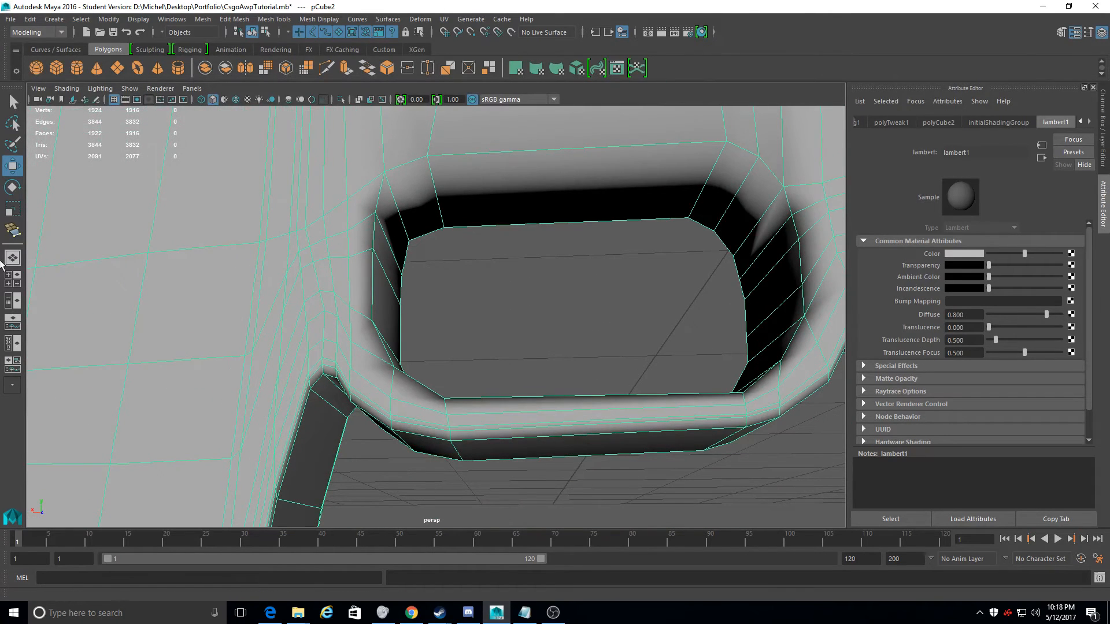
Insert two edge loops with Multi-Cut around the opening's inner walls, one close to each rim
{"action": "left_click", "coordinate": [275, 19]}
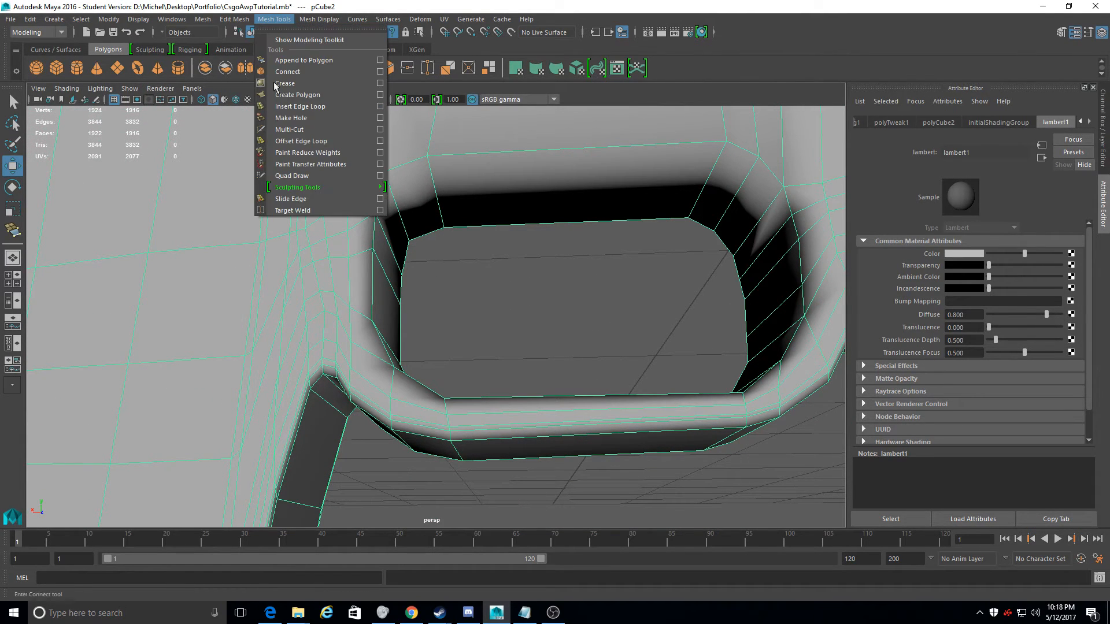
{"action": "left_click", "coordinate": [289, 129]}
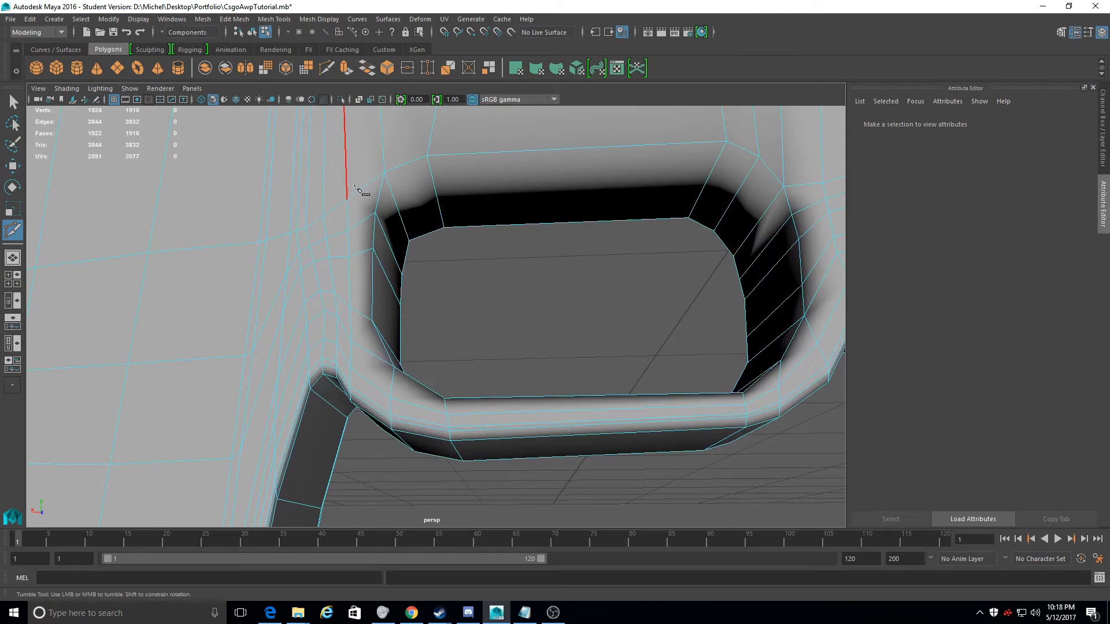
{"action": "left_click_drag", "start_coordinate": [354, 184], "coordinate": [337, 222], "text": "alt"}
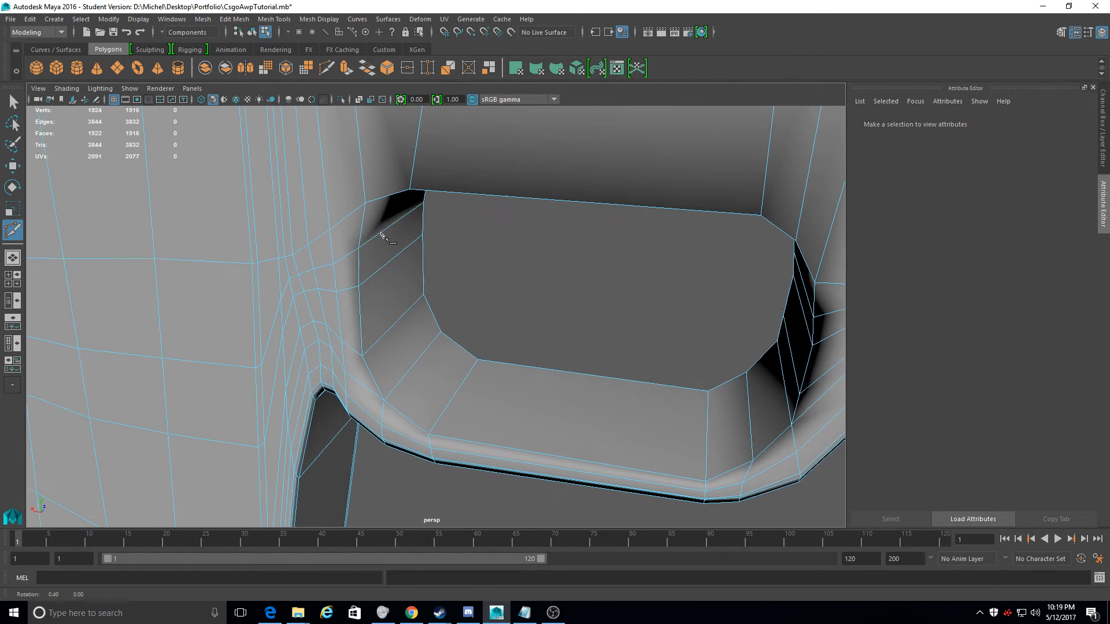
{"action": "left_click_drag", "start_coordinate": [382, 234], "coordinate": [340, 211], "text": "alt"}
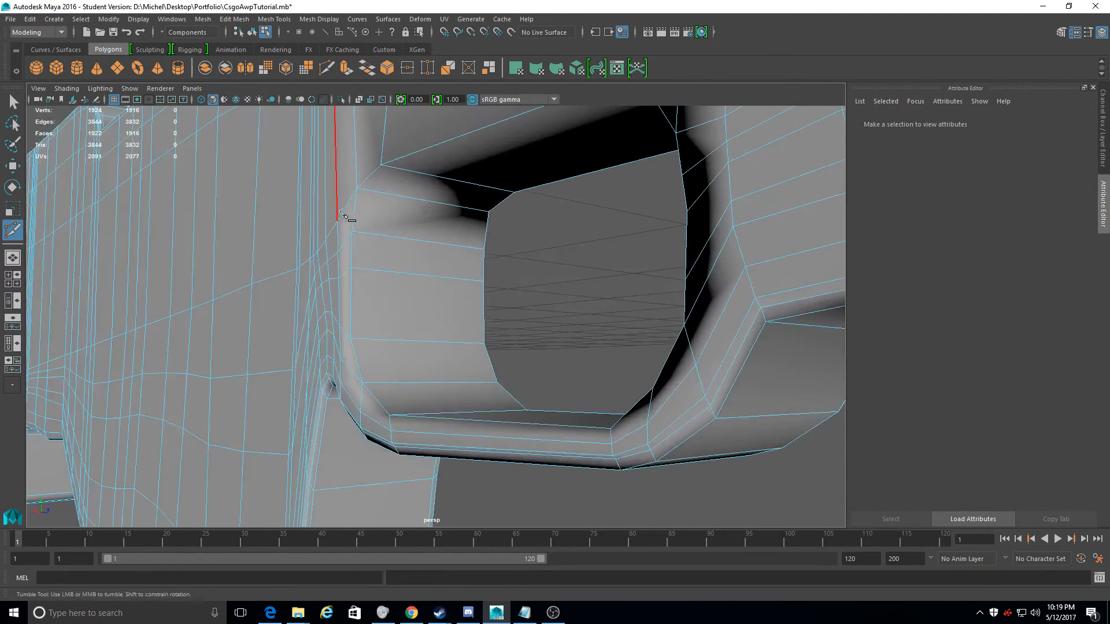
{"action": "left_click", "coordinate": [355, 238], "text": "ctrl"}
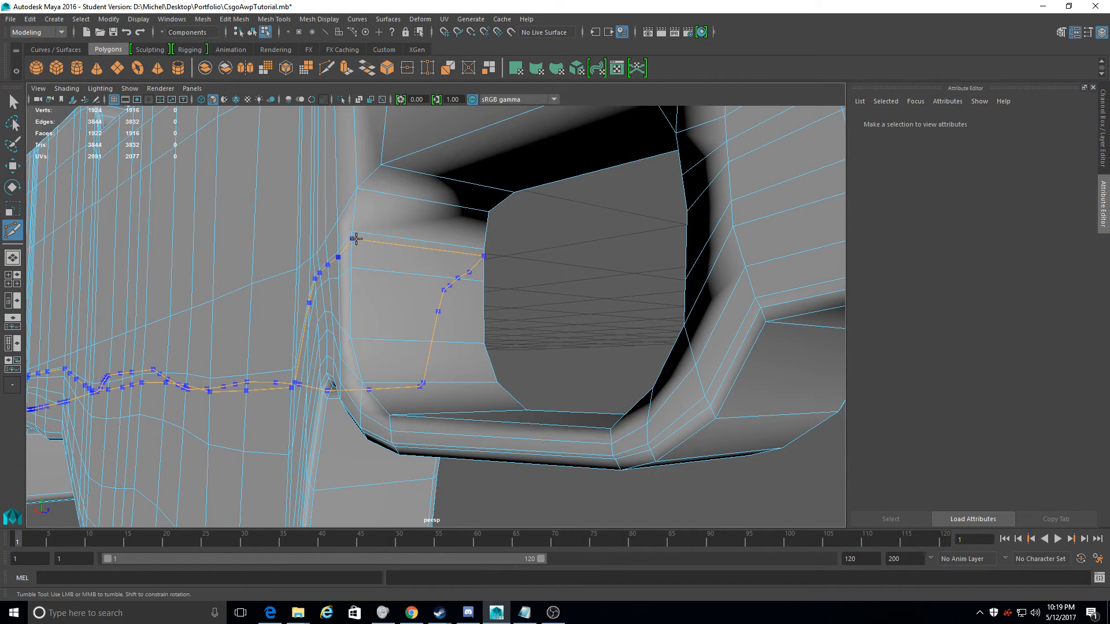
{"action": "left_click", "coordinate": [358, 237], "text": "ctrl"}
{"action": "left_click_drag", "start_coordinate": [358, 235], "coordinate": [376, 242], "text": "alt"}
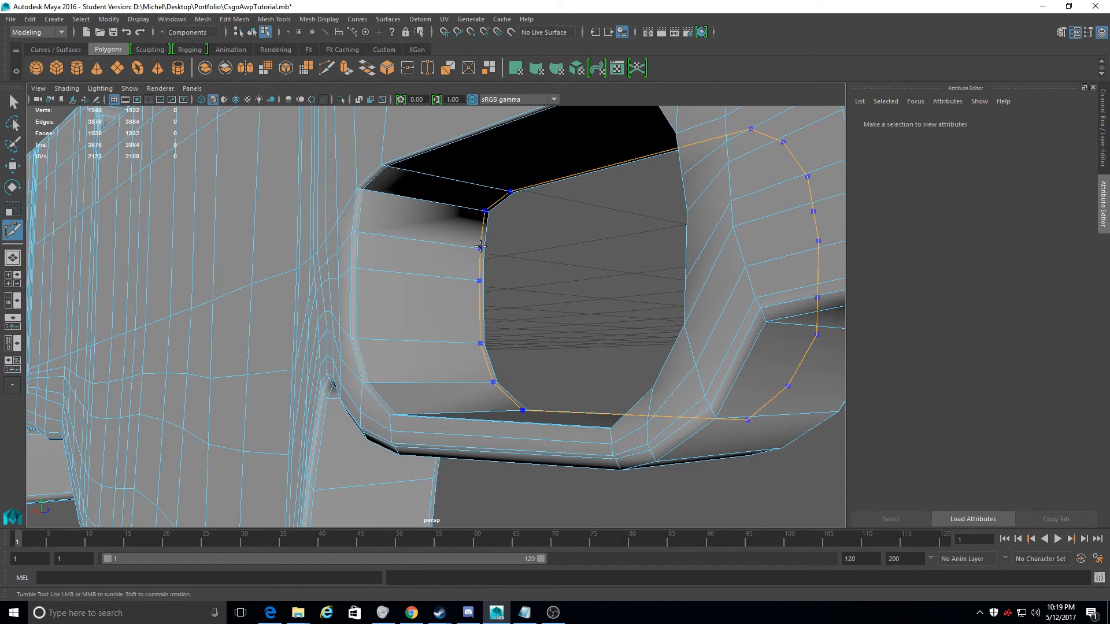
{"action": "left_click", "coordinate": [481, 246], "text": "ctrl"}
{"action": "left_click_drag", "start_coordinate": [409, 278], "coordinate": [444, 304], "text": "alt"}
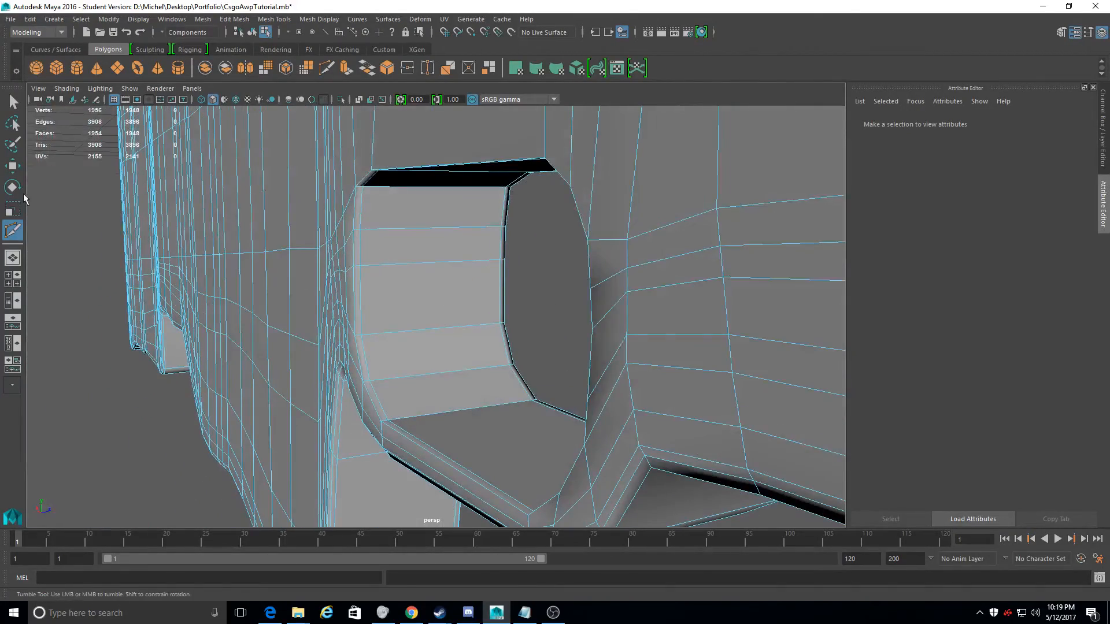
Select the ring of inner wall faces between the two edge loops and scale it slightly
{"action": "left_click", "coordinate": [13, 166]}
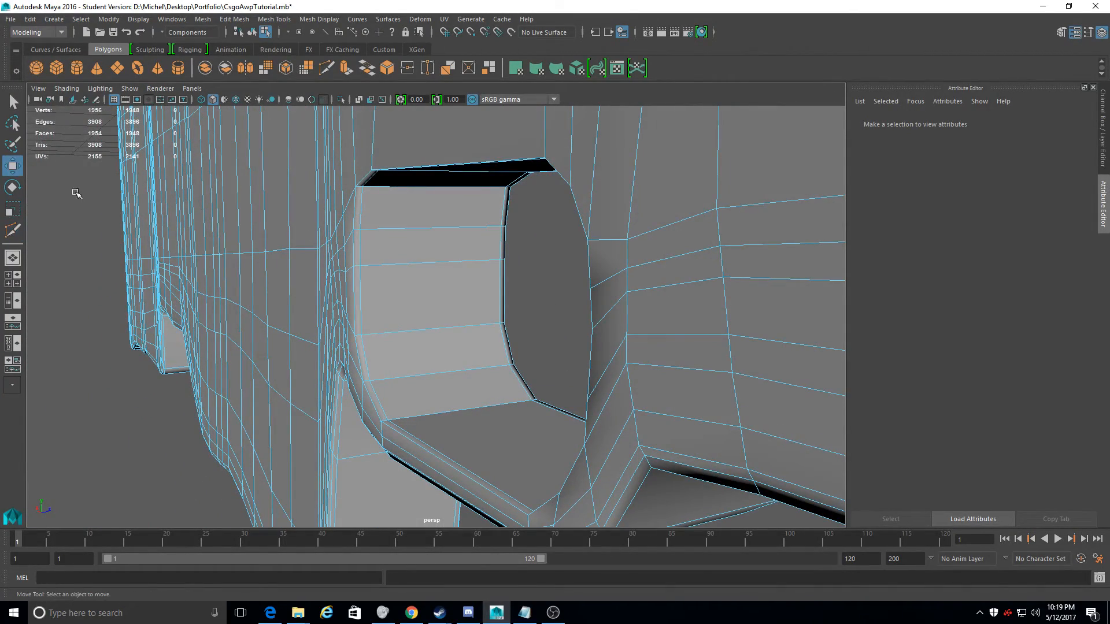
{"action": "left_click_drag", "start_coordinate": [434, 201], "coordinate": [419, 174], "text": "alt"}
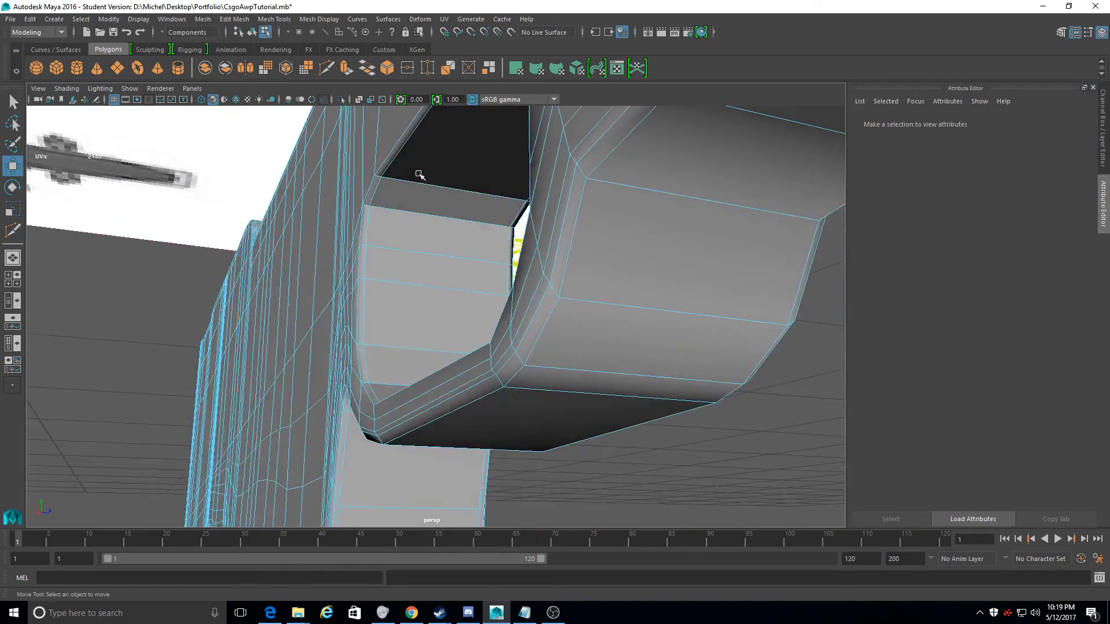
{"action": "left_click", "coordinate": [409, 198]}
{"action": "double_click", "coordinate": [397, 225], "text": "shift"}
{"action": "left_click_drag", "start_coordinate": [397, 226], "coordinate": [491, 255], "text": "alt"}
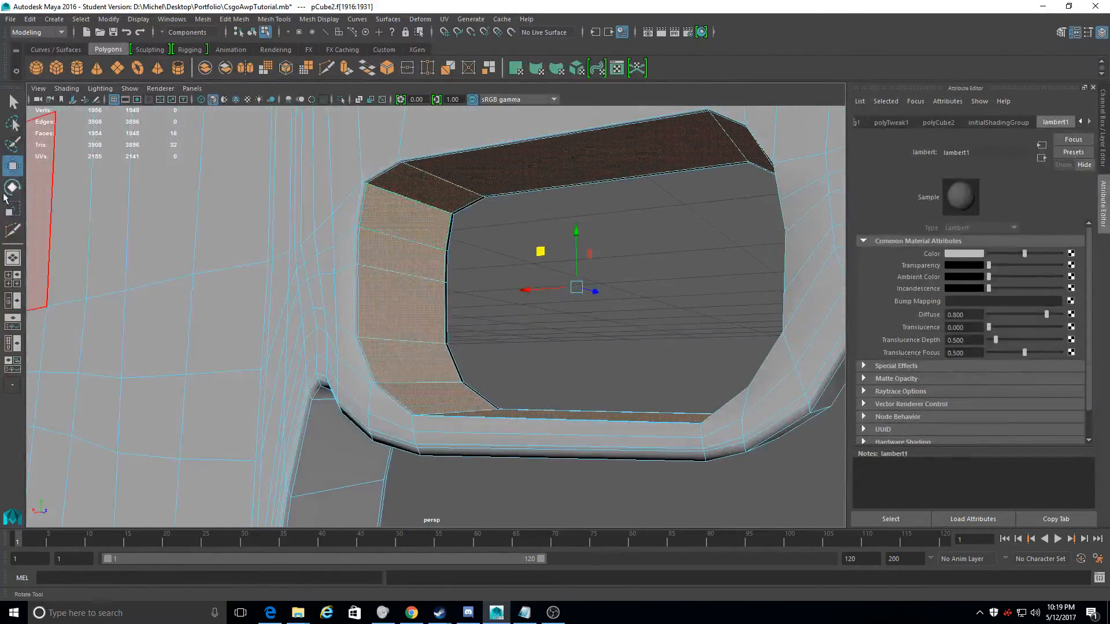
{"action": "left_click_drag", "start_coordinate": [484, 307], "coordinate": [539, 319], "text": "alt"}
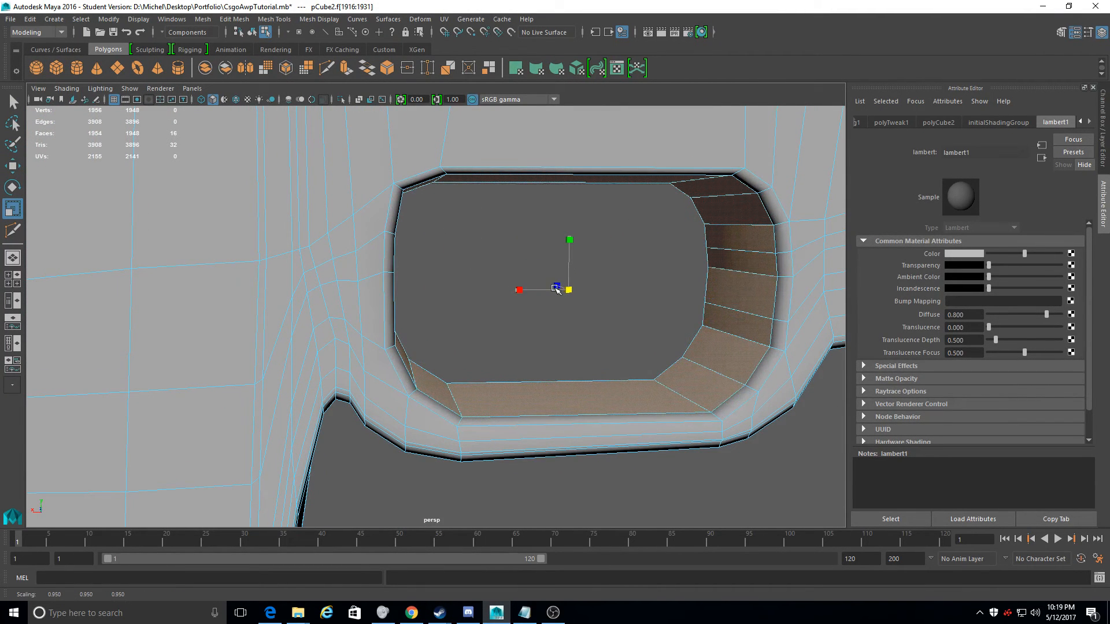
{"action": "left_click_drag", "start_coordinate": [555, 289], "coordinate": [513, 307]}
Examine the trigger opening and the rifle body against the reference image from several angles
{"action": "right_click_drag", "start_coordinate": [512, 307], "coordinate": [468, 322], "text": "alt"}
{"action": "left_click_drag", "start_coordinate": [468, 323], "coordinate": [201, 339], "text": "alt"}
{"action": "right_click_drag", "start_coordinate": [399, 327], "coordinate": [312, 320], "text": "alt"}
{"action": "left_click_drag", "start_coordinate": [312, 319], "coordinate": [464, 358], "text": "alt"}
{"action": "left_click_drag", "start_coordinate": [519, 511], "coordinate": [483, 265], "text": "alt"}
{"action": "scroll", "coordinate": [483, 265], "scroll_direction": "up", "scroll_amount": 4}
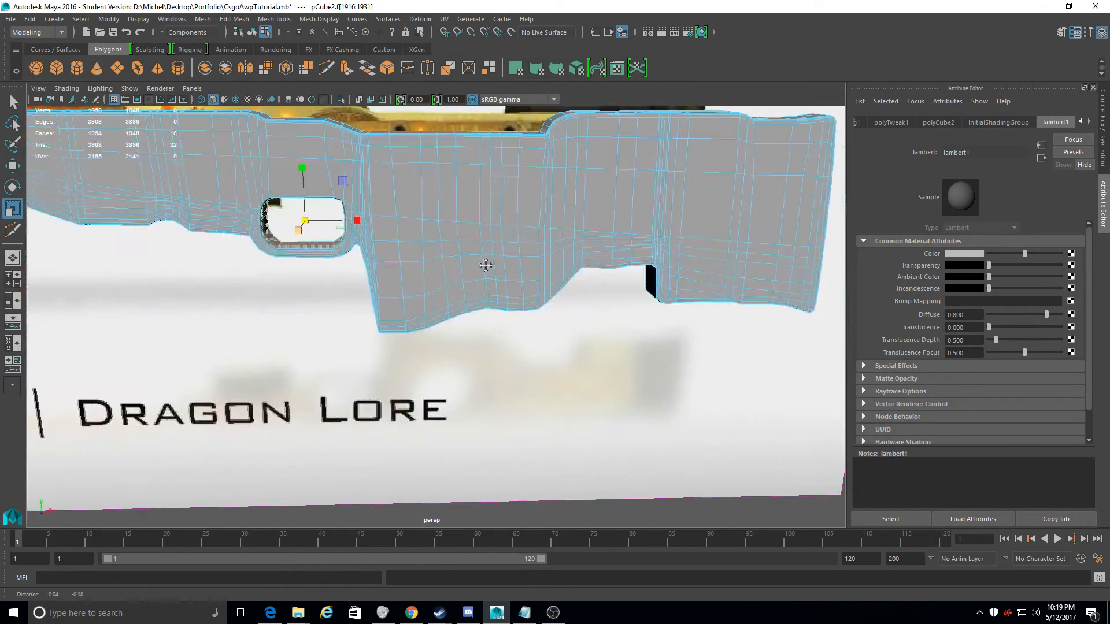
Show the front view full size and raise lambert1's transparency until the reference image shows through the mesh
{"action": "right_click", "coordinate": [420, 252]}
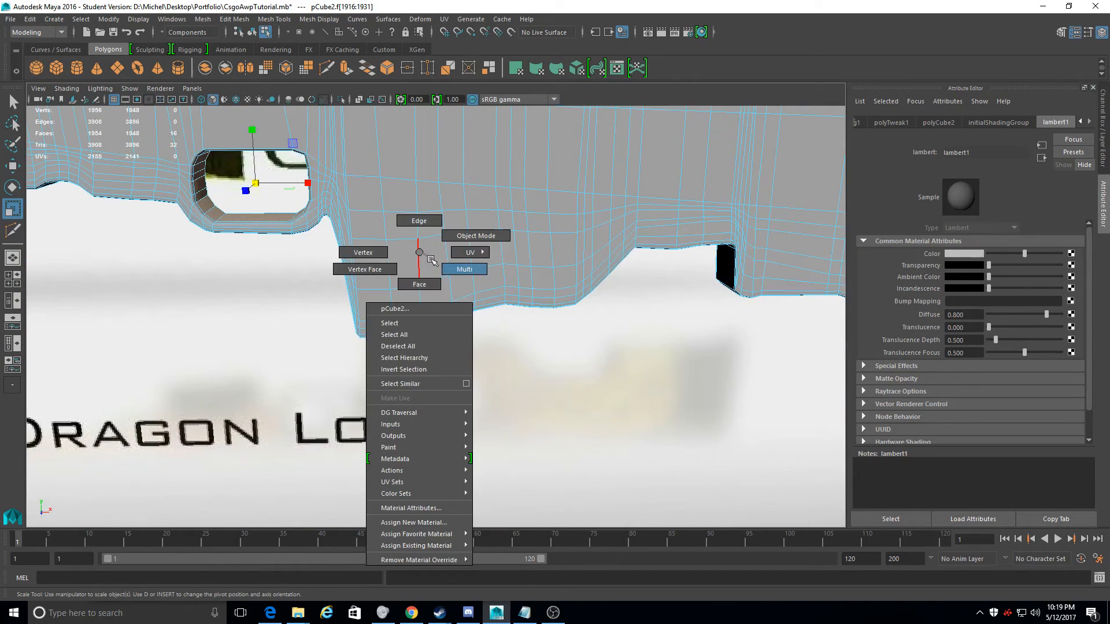
{"action": "key", "text": "space"}
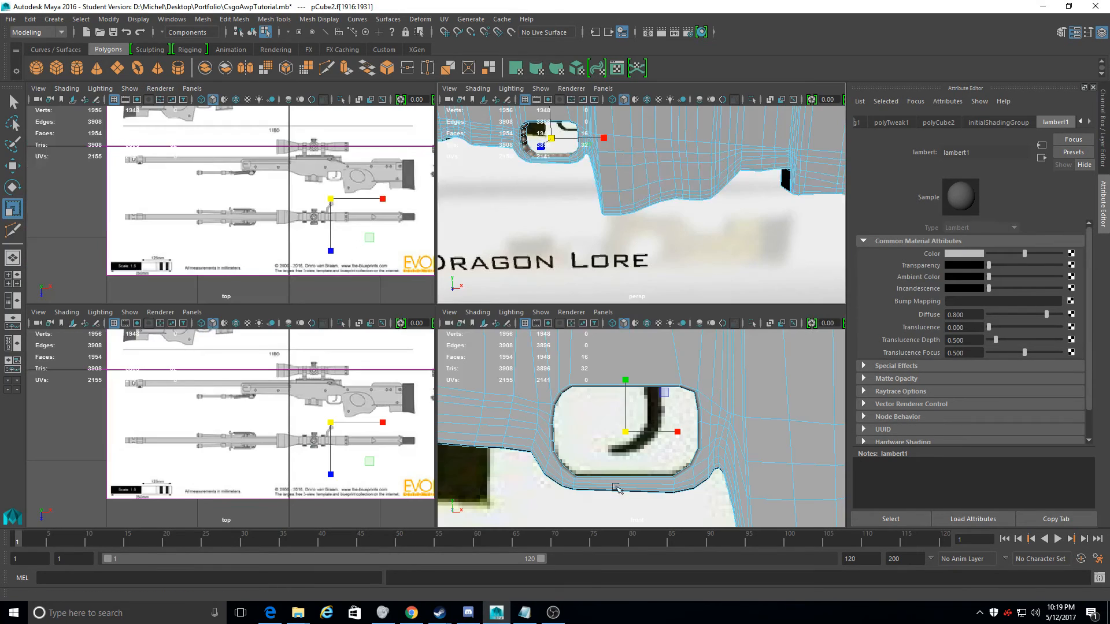
{"action": "key", "text": "space"}
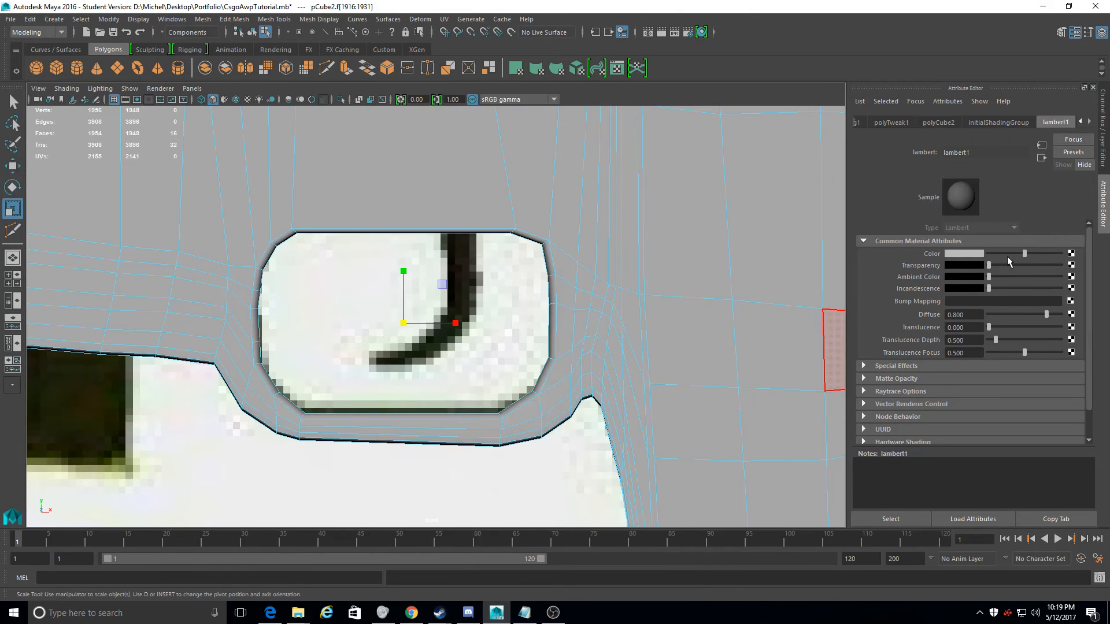
{"action": "left_click_drag", "start_coordinate": [1022, 254], "coordinate": [1048, 270]}
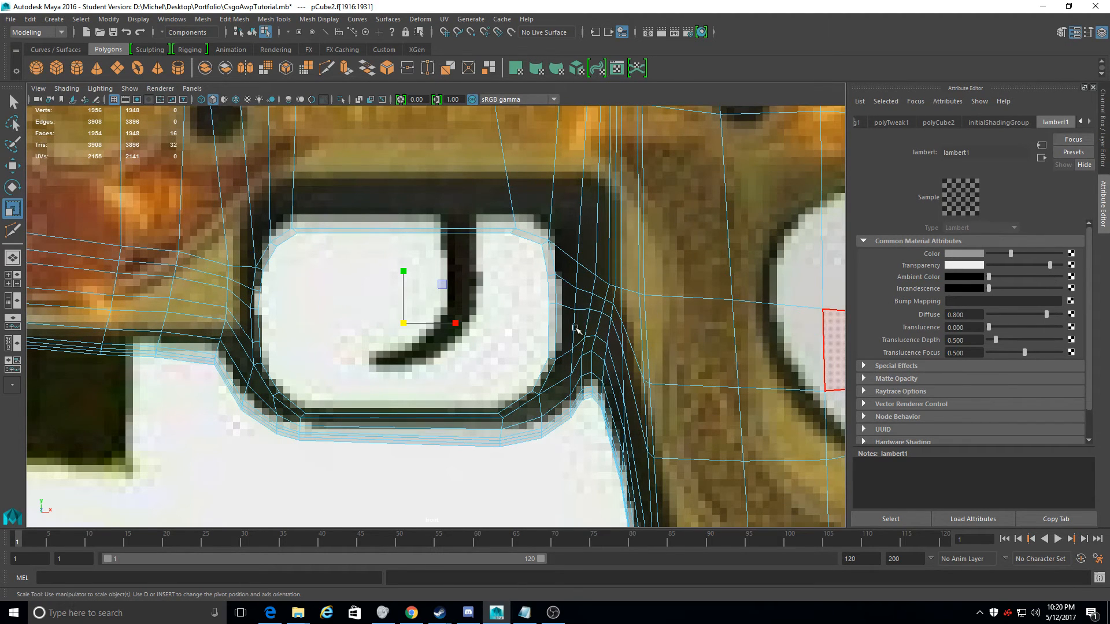
Move the body mesh's vertices at the left end of the oval thumbhole onto its outline in the reference
{"action": "scroll", "coordinate": [516, 264], "scroll_direction": "up", "scroll_amount": 1}
{"action": "middle_click_drag", "start_coordinate": [524, 243], "coordinate": [164, 211], "text": "alt"}
{"action": "middle_click_drag", "start_coordinate": [633, 320], "coordinate": [454, 292], "text": "alt"}
{"action": "scroll", "coordinate": [428, 376], "scroll_direction": "down", "scroll_amount": 5}
{"action": "scroll", "coordinate": [428, 376], "scroll_direction": "up", "scroll_amount": 5}
{"action": "mouse_move", "coordinate": [428, 376]}
{"action": "middle_mouse_down", "text": "alt"}
{"action": "mouse_move", "coordinate": [422, 397]}
{"action": "mouse_move", "coordinate": [414, 387]}
{"action": "middle_mouse_up", "text": "alt"}
{"action": "left_click_drag", "start_coordinate": [430, 431], "coordinate": [348, 351]}
{"action": "right_click_drag", "start_coordinate": [340, 341], "coordinate": [297, 318]}
{"action": "left_click", "coordinate": [343, 347]}
{"action": "left_click", "coordinate": [12, 167]}
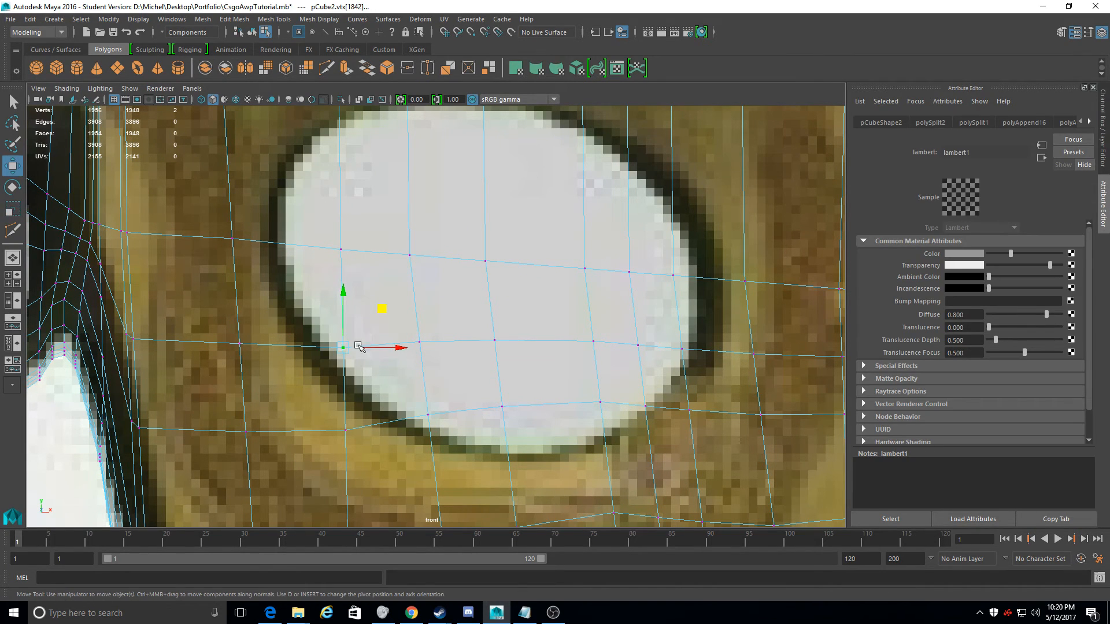
{"action": "left_click_drag", "start_coordinate": [331, 342], "coordinate": [332, 354]}
{"action": "middle_click_drag", "start_coordinate": [369, 311], "coordinate": [376, 354], "text": "alt"}
{"action": "left_click", "coordinate": [350, 293]}
{"action": "left_click_drag", "start_coordinate": [350, 294], "coordinate": [297, 291]}
Fit the vertices along the thumbhole's lower-left and bottom edges to the oval outline
{"action": "left_click_drag", "start_coordinate": [333, 389], "coordinate": [349, 405]}
{"action": "left_click_drag", "start_coordinate": [342, 396], "coordinate": [325, 379]}
{"action": "left_click_drag", "start_coordinate": [345, 466], "coordinate": [363, 483]}
{"action": "left_click_drag", "start_coordinate": [354, 475], "coordinate": [365, 435]}
{"action": "middle_click_drag", "start_coordinate": [366, 436], "coordinate": [322, 320], "text": "alt"}
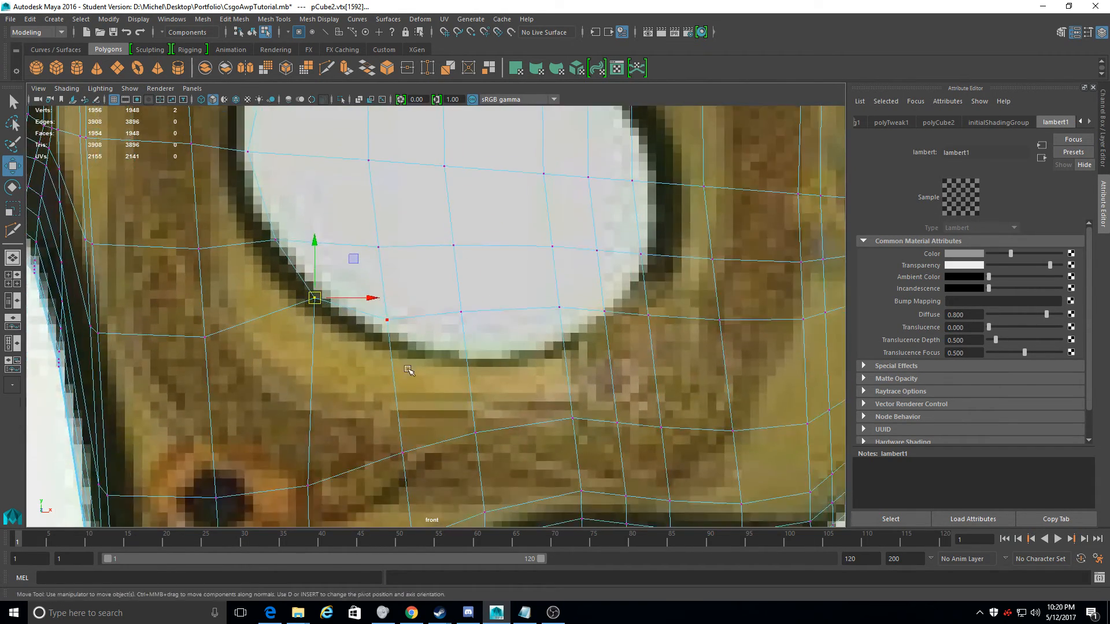
{"action": "left_click", "coordinate": [460, 312]}
{"action": "left_click_drag", "start_coordinate": [462, 313], "coordinate": [464, 360]}
{"action": "middle_click_drag", "start_coordinate": [463, 360], "coordinate": [404, 392], "text": "alt"}
{"action": "left_click", "coordinate": [500, 340]}
{"action": "left_click_drag", "start_coordinate": [500, 339], "coordinate": [487, 368]}
{"action": "left_click_drag", "start_coordinate": [546, 344], "coordinate": [551, 309]}
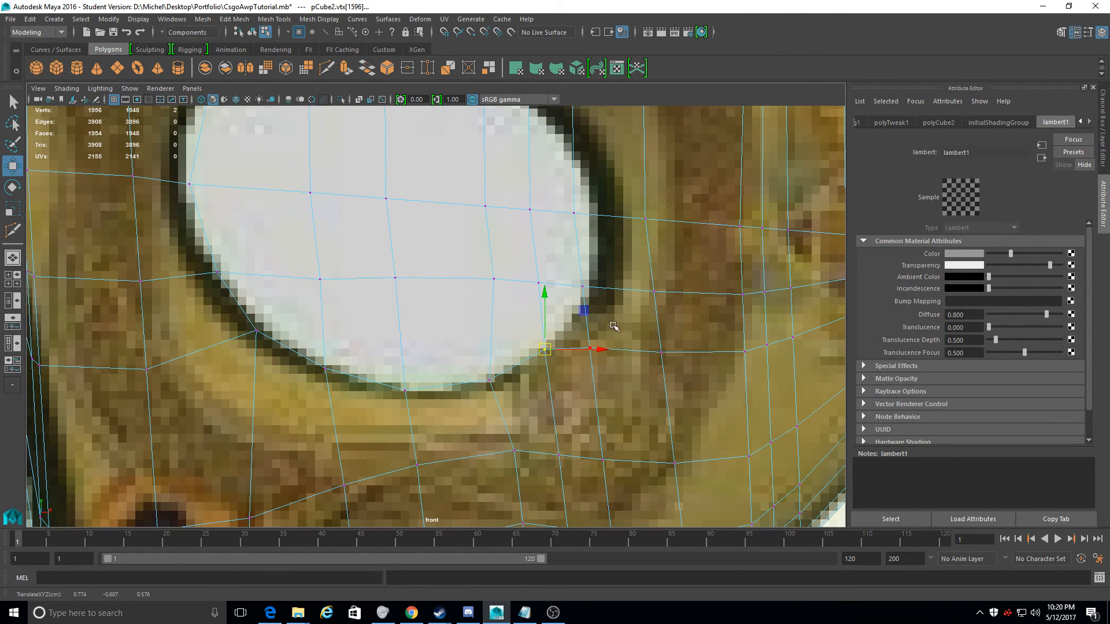
Fit the vertices along the thumbhole's right and lower-right edges to the oval outline
{"action": "middle_click_drag", "start_coordinate": [607, 323], "coordinate": [573, 384], "text": "alt"}
{"action": "left_click_drag", "start_coordinate": [570, 370], "coordinate": [637, 353]}
{"action": "left_click", "coordinate": [569, 352]}
{"action": "left_click", "coordinate": [619, 352]}
{"action": "left_click", "coordinate": [611, 280]}
{"action": "left_click_drag", "start_coordinate": [612, 280], "coordinate": [652, 284]}
{"action": "left_click", "coordinate": [540, 274]}
{"action": "left_click_drag", "start_coordinate": [541, 274], "coordinate": [575, 277]}
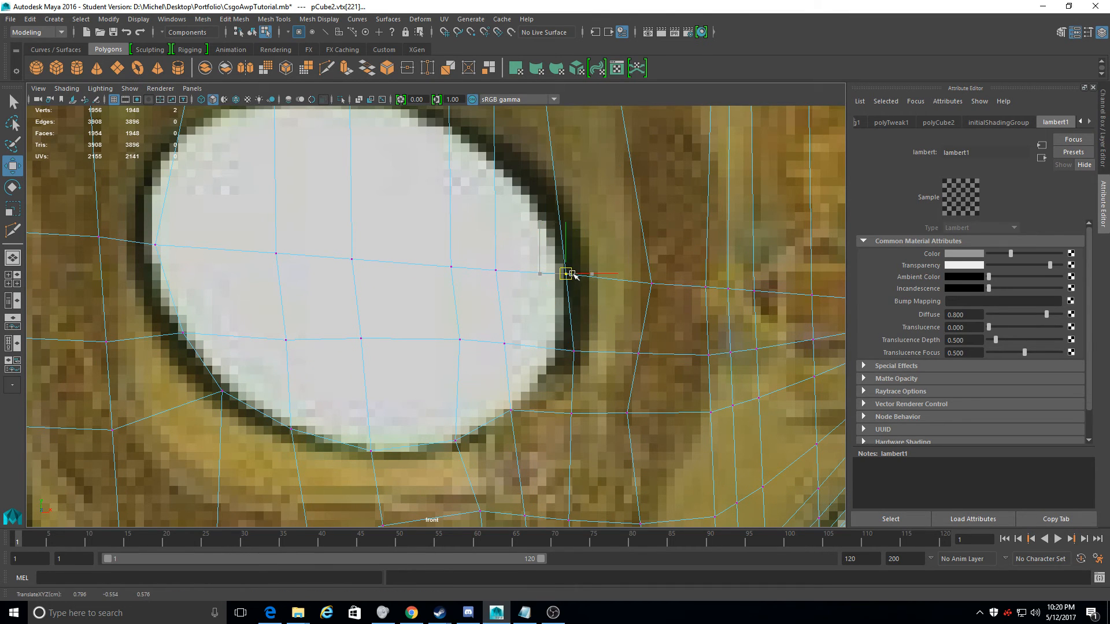
{"action": "left_click", "coordinate": [581, 358]}
{"action": "left_click_drag", "start_coordinate": [581, 358], "coordinate": [572, 339]}
{"action": "left_click", "coordinate": [572, 414]}
{"action": "left_click_drag", "start_coordinate": [572, 414], "coordinate": [545, 389]}
Move vertices onto the thumbhole's upper-right outline and shift the vertices above them slightly to the right
{"action": "middle_click_drag", "start_coordinate": [515, 288], "coordinate": [548, 387], "text": "alt"}
{"action": "left_click_drag", "start_coordinate": [538, 379], "coordinate": [523, 364]}
{"action": "left_click_drag", "start_coordinate": [526, 368], "coordinate": [570, 302]}
{"action": "left_click", "coordinate": [482, 364]}
{"action": "left_click_drag", "start_coordinate": [483, 365], "coordinate": [512, 250]}
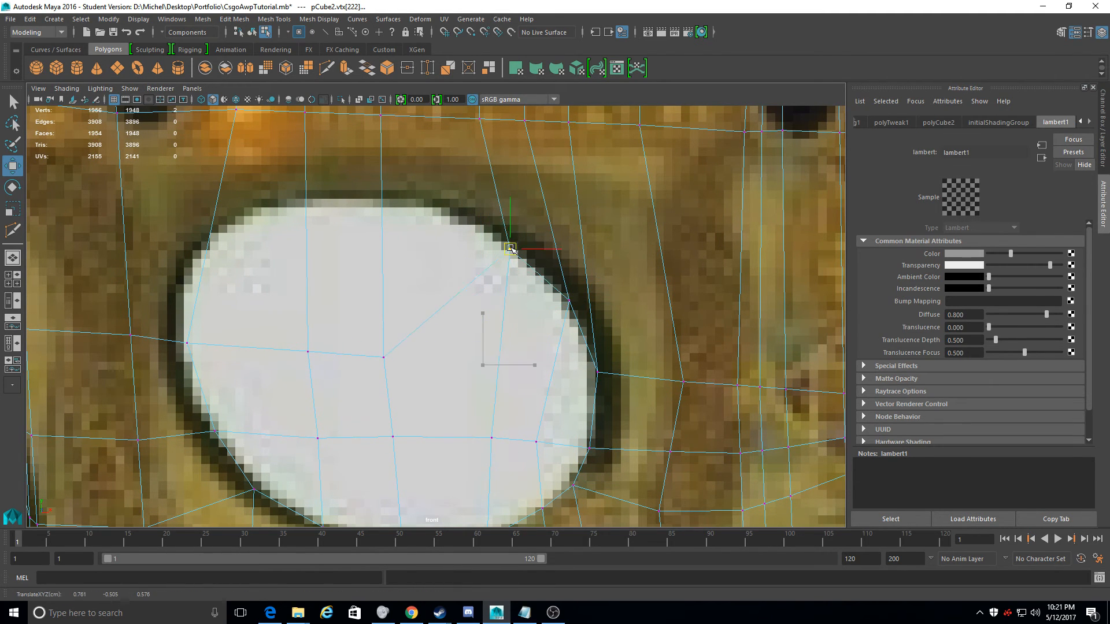
{"action": "middle_click_drag", "start_coordinate": [611, 257], "coordinate": [648, 340], "text": "alt"}
{"action": "left_click_drag", "start_coordinate": [660, 281], "coordinate": [480, 158]}
{"action": "left_click_drag", "start_coordinate": [618, 202], "coordinate": [640, 203]}
{"action": "left_click_drag", "start_coordinate": [649, 160], "coordinate": [492, 115]}
{"action": "left_click_drag", "start_coordinate": [620, 133], "coordinate": [629, 134]}
Fit the vertices along the thumbhole's top and left edges to the outline and shift the vertex above the top edge
{"action": "middle_click_drag", "start_coordinate": [565, 168], "coordinate": [565, 389], "text": "alt"}
{"action": "left_click", "coordinate": [549, 303]}
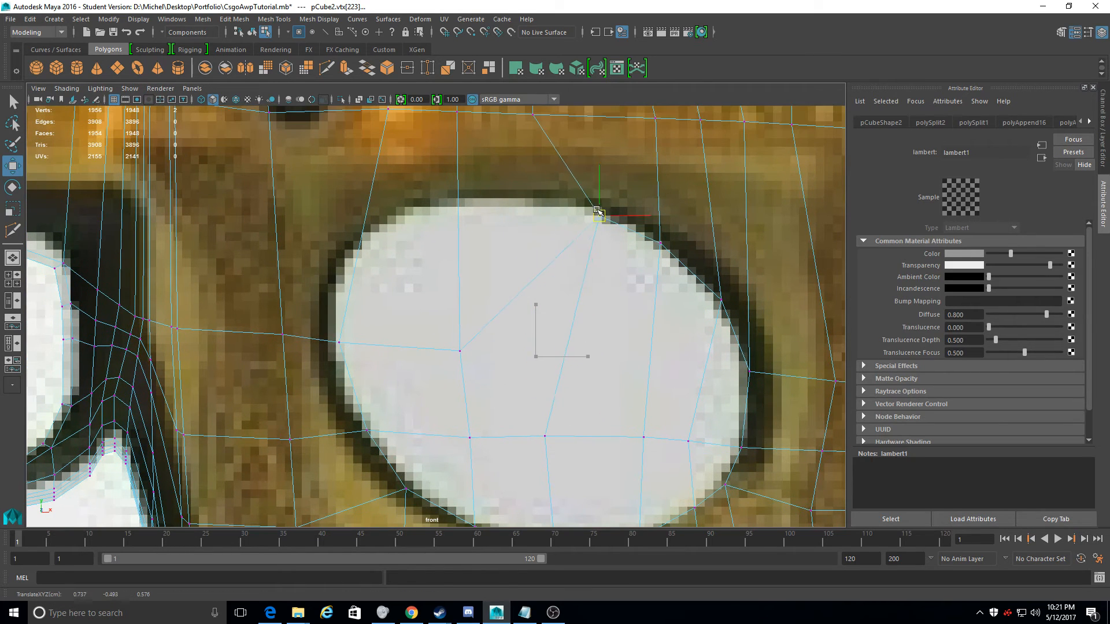
{"action": "middle_click_drag", "start_coordinate": [549, 302], "coordinate": [582, 324], "text": "alt"}
{"action": "left_click", "coordinate": [569, 229]}
{"action": "left_click", "coordinate": [580, 240]}
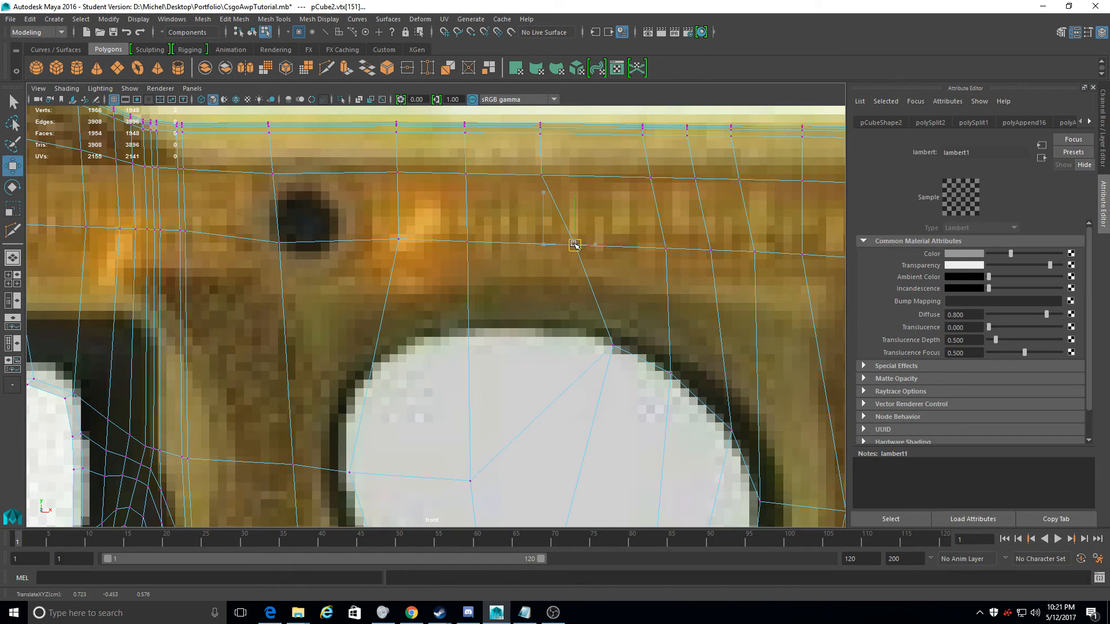
{"action": "middle_click_drag", "start_coordinate": [579, 240], "coordinate": [663, 186], "text": "alt"}
{"action": "left_click_drag", "start_coordinate": [558, 433], "coordinate": [585, 282]}
{"action": "middle_click_drag", "start_coordinate": [606, 290], "coordinate": [562, 148], "text": "alt"}
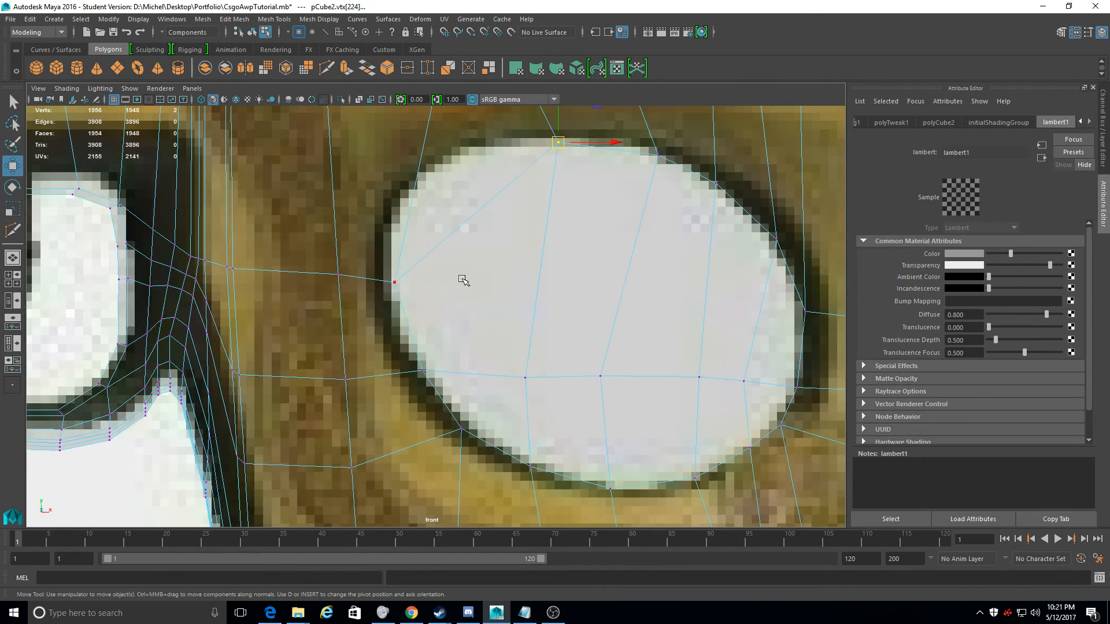
{"action": "left_click_drag", "start_coordinate": [395, 282], "coordinate": [469, 153]}
{"action": "middle_click_drag", "start_coordinate": [485, 396], "coordinate": [468, 452], "text": "alt"}
{"action": "left_click", "coordinate": [461, 384]}
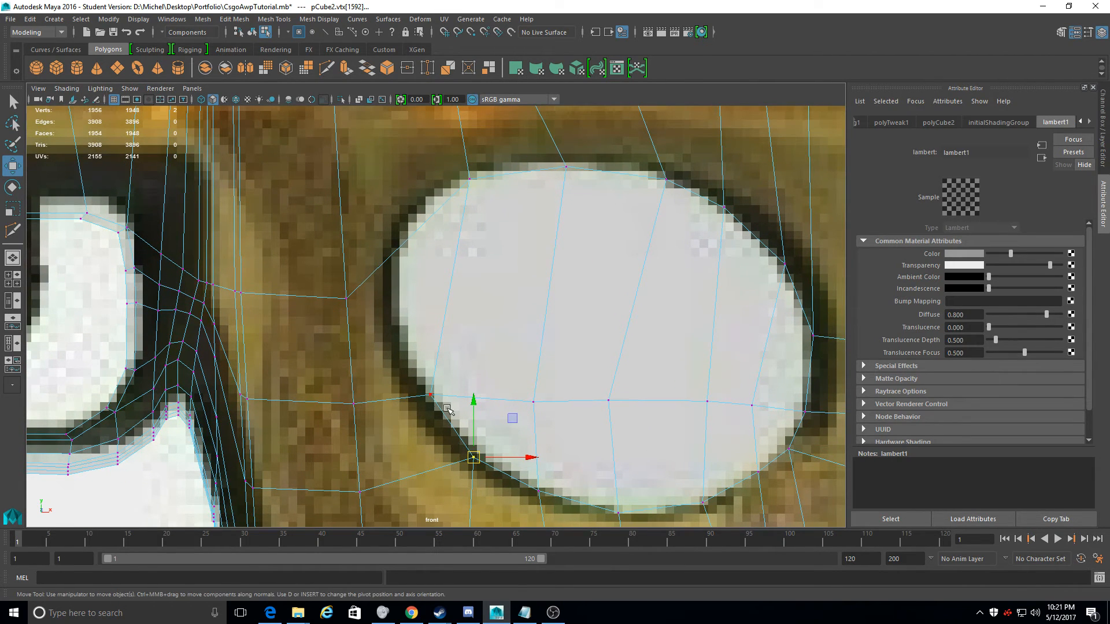
{"action": "left_click", "coordinate": [471, 177]}
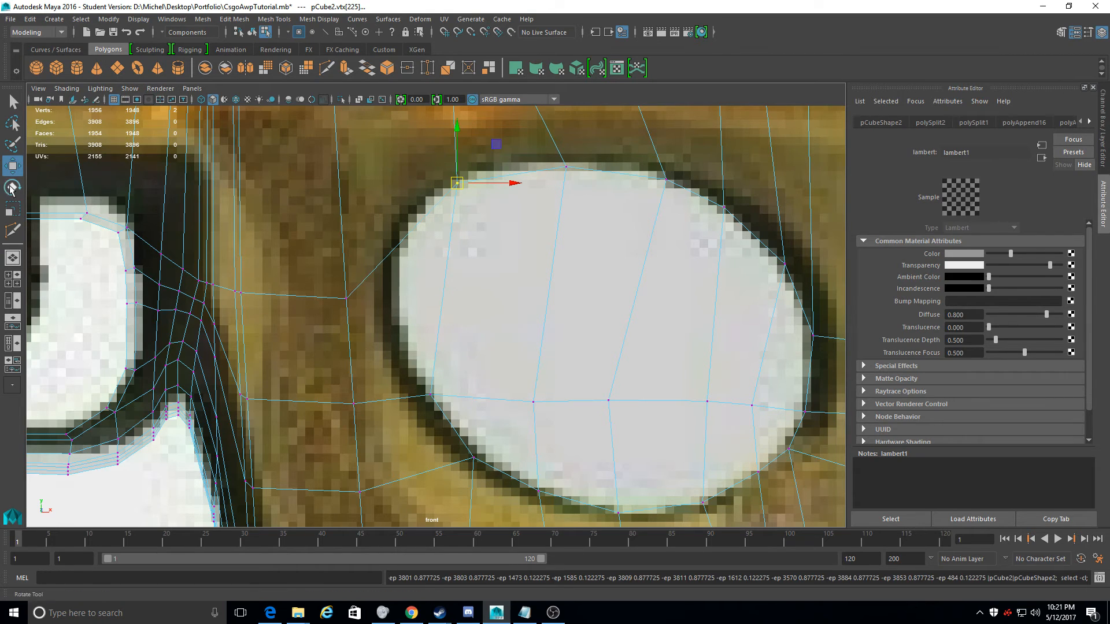
Insert two edge loops with Multi-Cut, one horizontal through the thumbhole and one vertical beside its left edge
{"action": "left_click", "coordinate": [13, 230]}
{"action": "key", "text": "ctrl"}
{"action": "left_click", "coordinate": [350, 352], "text": "ctrl"}
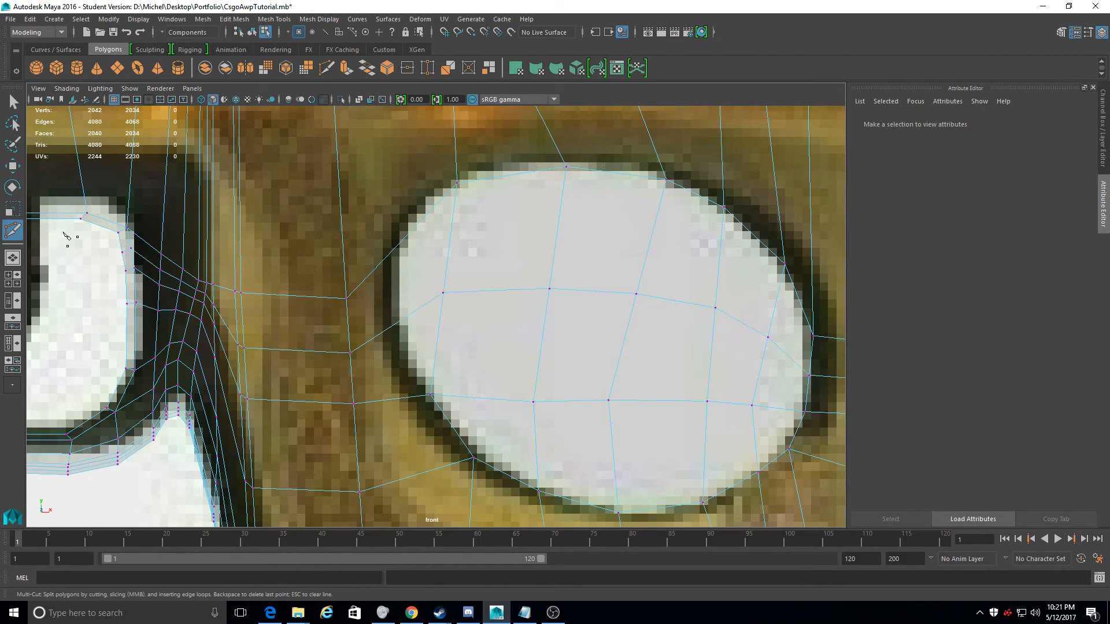
{"action": "left_click", "coordinate": [12, 166]}
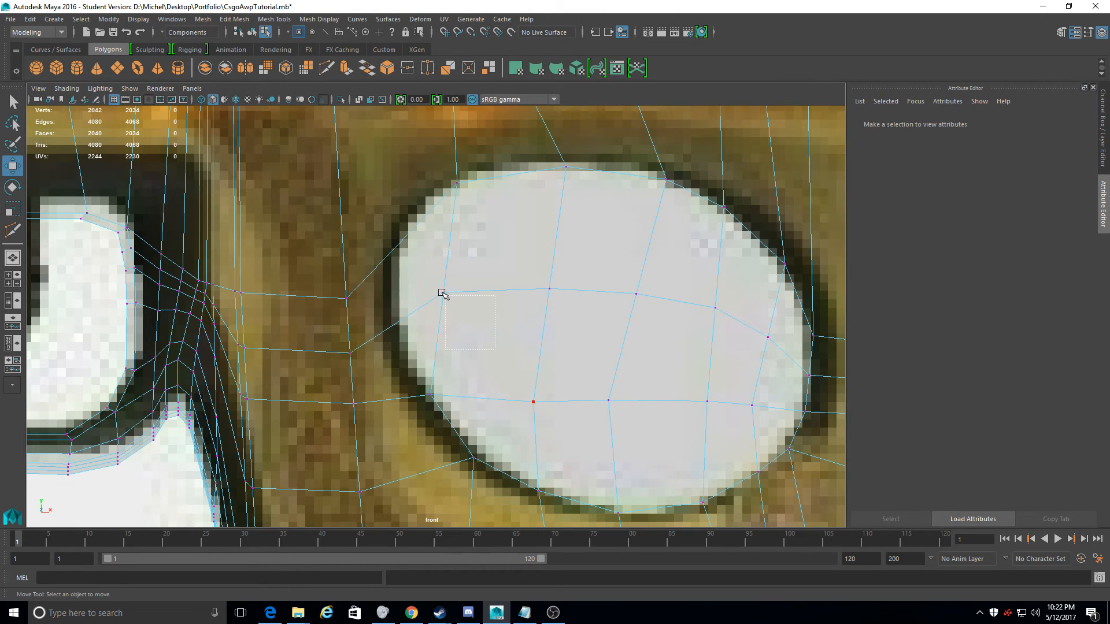
{"action": "left_click", "coordinate": [21, 231]}
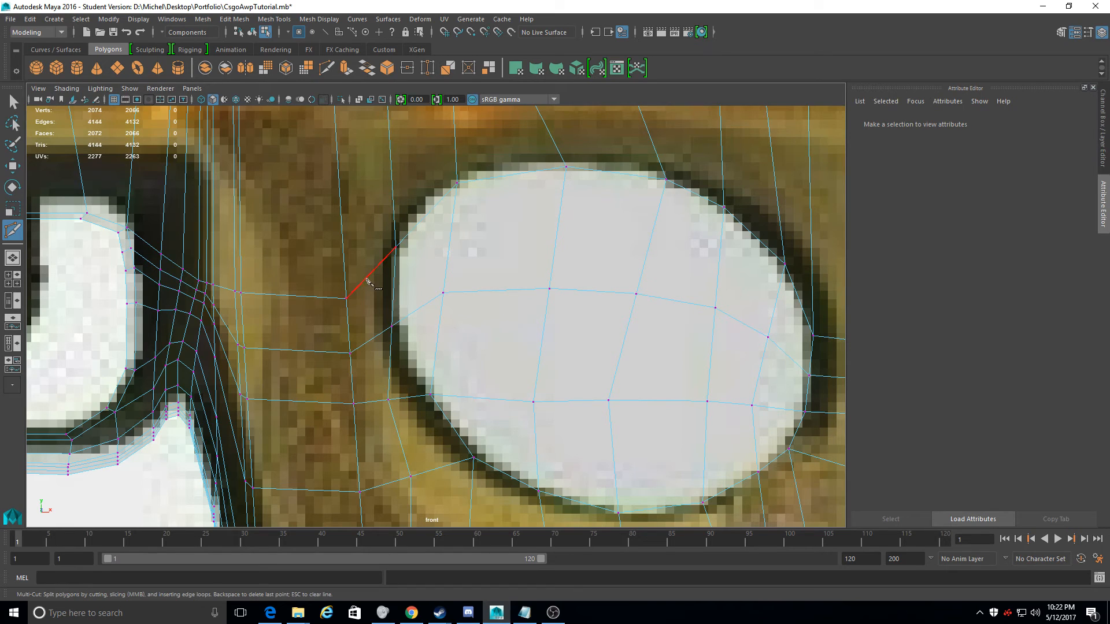
{"action": "left_click", "coordinate": [9, 167]}
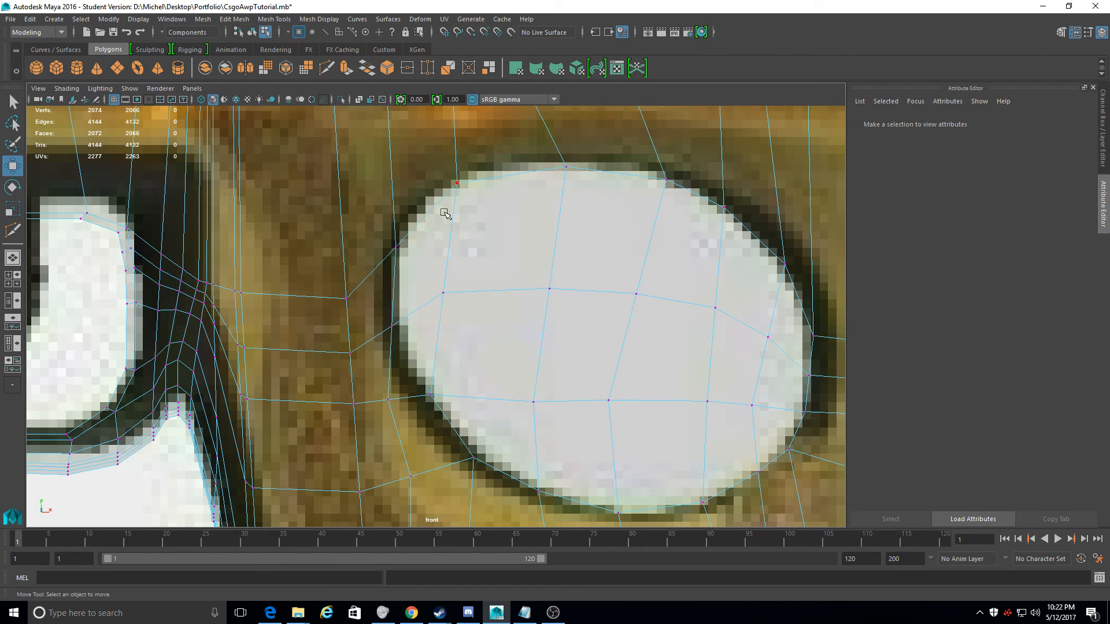
Reposition the vertices on the thumbhole's left and top edges to round out the oval
{"action": "left_click_drag", "start_coordinate": [364, 366], "coordinate": [401, 317]}
{"action": "left_click_drag", "start_coordinate": [392, 327], "coordinate": [393, 315]}
{"action": "left_click_drag", "start_coordinate": [469, 171], "coordinate": [448, 193]}
{"action": "left_click_drag", "start_coordinate": [457, 183], "coordinate": [437, 191]}
{"action": "mouse_move", "coordinate": [578, 156]}
{"action": "left_mouse_down"}
{"action": "mouse_move", "coordinate": [557, 177]}
{"action": "mouse_move", "coordinate": [577, 176]}
{"action": "left_mouse_up"}
{"action": "left_click", "coordinate": [538, 145]}
{"action": "left_click_drag", "start_coordinate": [567, 165], "coordinate": [545, 164]}
{"action": "left_click", "coordinate": [666, 179]}
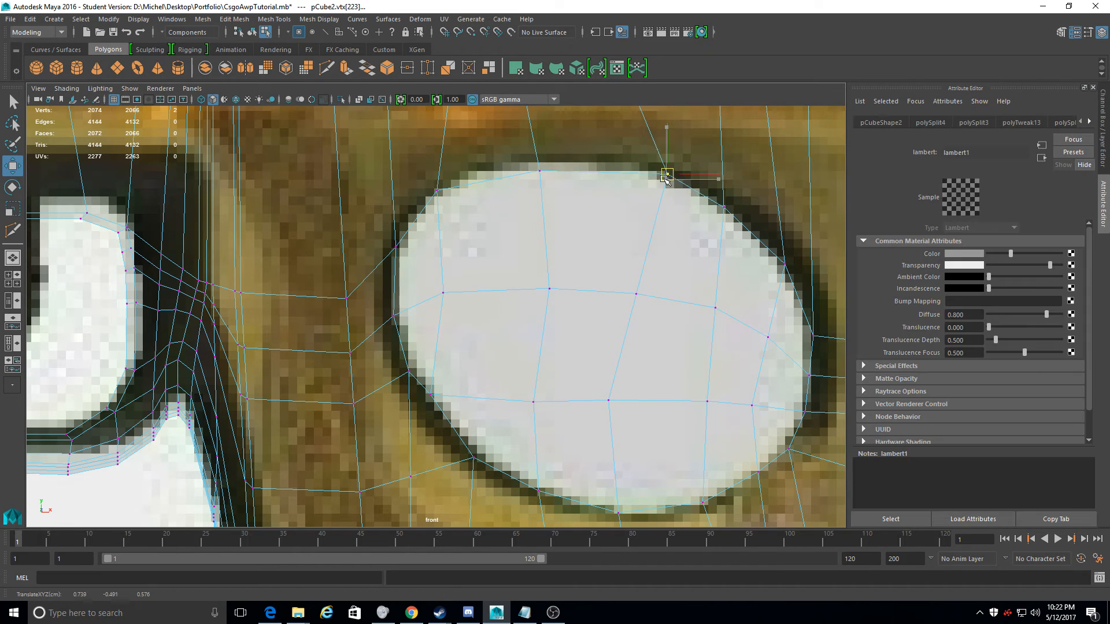
Fine-tune the vertices on the thumbhole's right and lower-right edges to follow the oval outline
{"action": "middle_click_drag", "start_coordinate": [681, 300], "coordinate": [624, 277], "text": "alt"}
{"action": "right_click_drag", "start_coordinate": [623, 276], "coordinate": [651, 297], "text": "alt"}
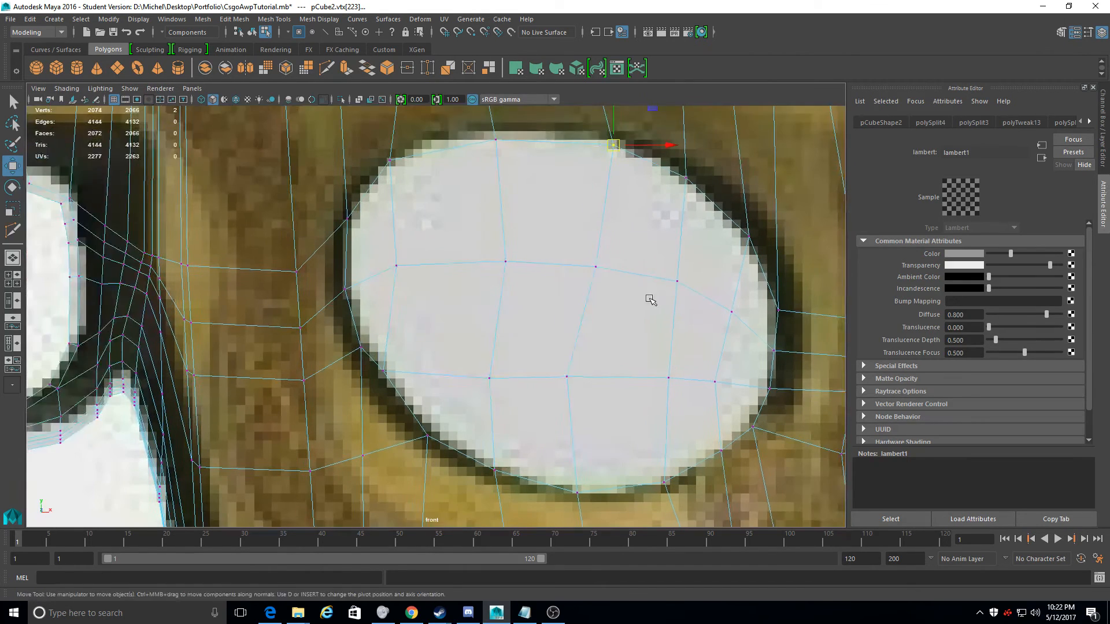
{"action": "middle_click_drag", "start_coordinate": [652, 297], "coordinate": [552, 262], "text": "alt"}
{"action": "left_click", "coordinate": [665, 319]}
{"action": "left_click_drag", "start_coordinate": [665, 319], "coordinate": [666, 321]}
{"action": "left_click", "coordinate": [668, 278]}
{"action": "left_click_drag", "start_coordinate": [666, 276], "coordinate": [660, 244]}
{"action": "left_click", "coordinate": [665, 321]}
{"action": "left_click_drag", "start_coordinate": [666, 321], "coordinate": [668, 307]}
{"action": "left_click", "coordinate": [613, 420]}
{"action": "left_click_drag", "start_coordinate": [613, 420], "coordinate": [609, 426]}
Fine-tune the vertices on the thumbhole's left and upper-left edges to follow the oval outline
{"action": "left_click", "coordinate": [277, 341]}
{"action": "left_click_drag", "start_coordinate": [277, 341], "coordinate": [279, 353]}
{"action": "left_click_drag", "start_coordinate": [229, 250], "coordinate": [241, 262]}
{"action": "left_click_drag", "start_coordinate": [237, 257], "coordinate": [243, 242]}
{"action": "left_click_drag", "start_coordinate": [246, 195], "coordinate": [232, 180]}
{"action": "left_click_drag", "start_coordinate": [241, 185], "coordinate": [247, 172]}
{"action": "middle_click_drag", "start_coordinate": [279, 131], "coordinate": [274, 205], "text": "alt"}
{"action": "left_click_drag", "start_coordinate": [268, 195], "coordinate": [281, 209]}
{"action": "left_click_drag", "start_coordinate": [277, 205], "coordinate": [272, 206]}
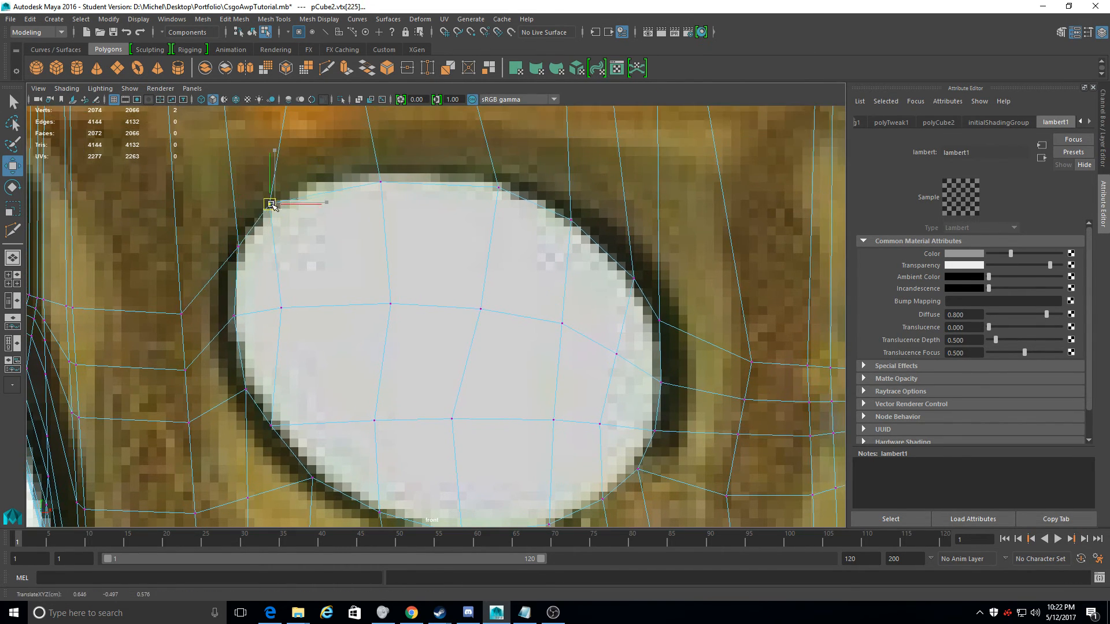
Insert a vertical Multi-Cut edge loop through the thumbhole's upper-left part and raise its top vertices onto the outline
{"action": "middle_click_drag", "start_coordinate": [386, 231], "coordinate": [405, 272], "text": "alt"}
{"action": "left_click", "coordinate": [11, 237]}
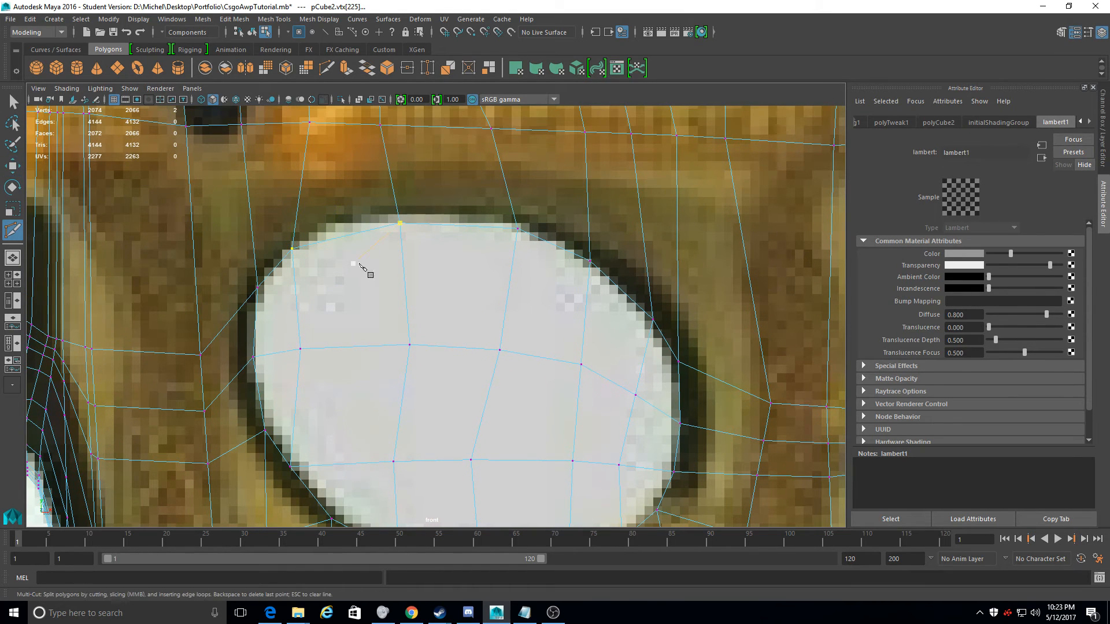
{"action": "key", "text": "Return"}
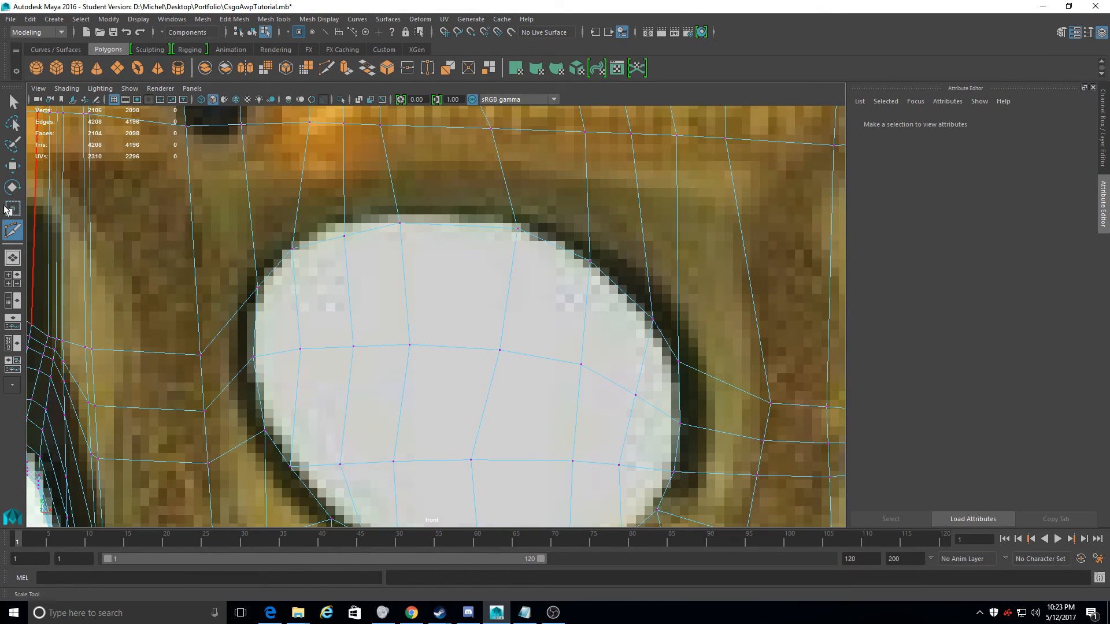
{"action": "left_click", "coordinate": [13, 166]}
{"action": "left_click_drag", "start_coordinate": [349, 256], "coordinate": [346, 224]}
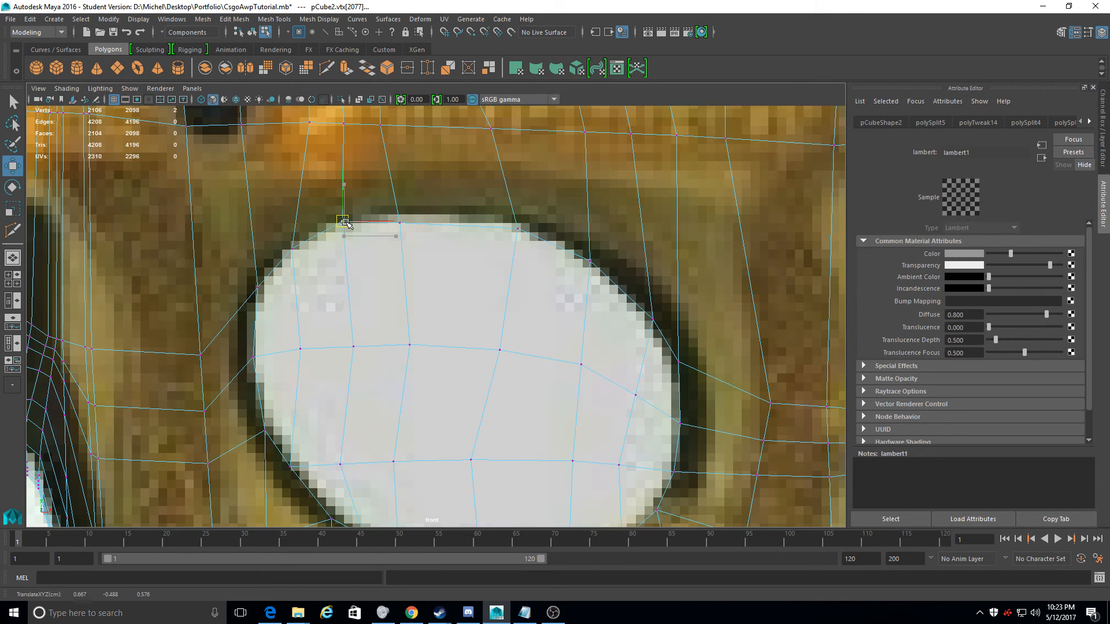
{"action": "left_click", "coordinate": [406, 221]}
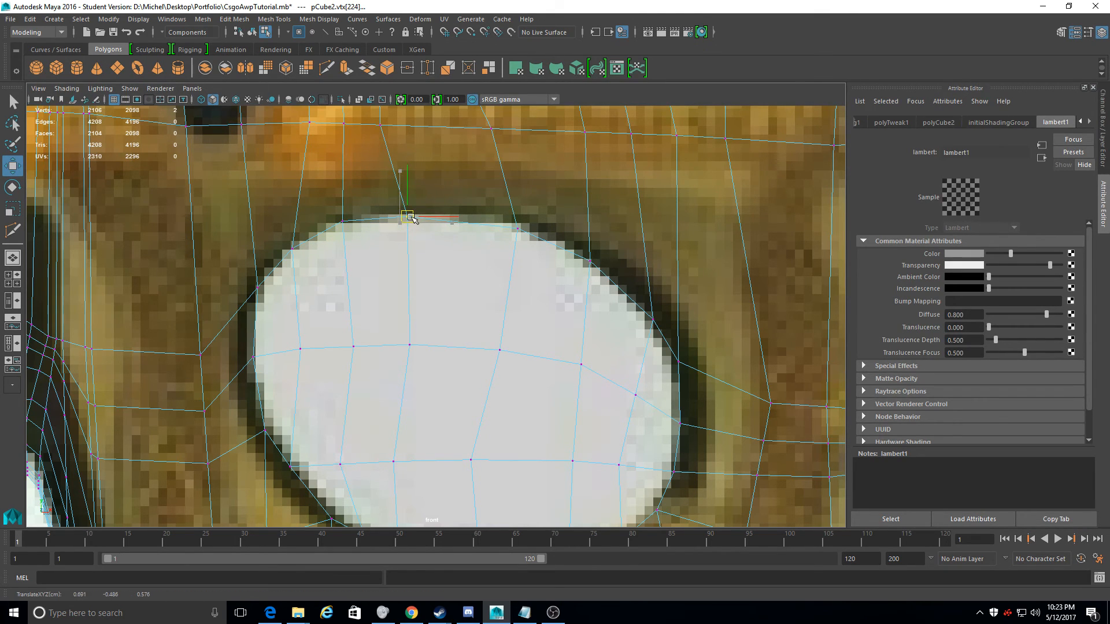
Select the rows of faces inside the thumbhole outline on the near side of the body and delete them
{"action": "middle_click_drag", "start_coordinate": [493, 279], "coordinate": [473, 190], "text": "alt"}
{"action": "right_click_drag", "start_coordinate": [388, 251], "coordinate": [389, 283]}
{"action": "left_click", "coordinate": [272, 226]}
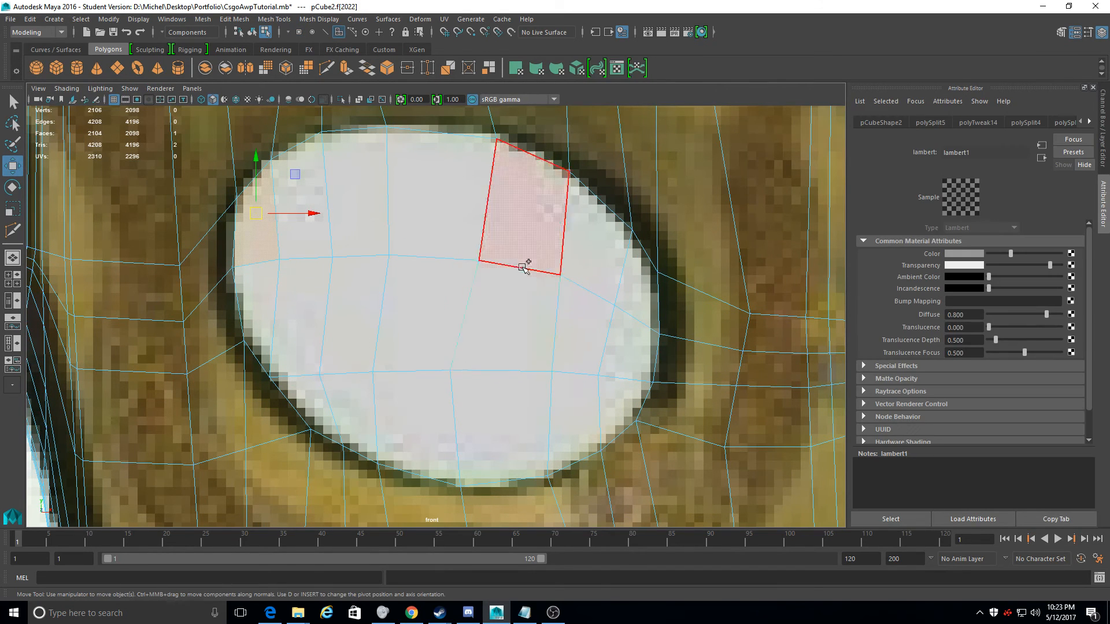
{"action": "double_click", "coordinate": [622, 301], "text": "shift"}
{"action": "left_click", "coordinate": [621, 338], "text": "shift"}
{"action": "double_click", "coordinate": [273, 325], "text": "shift"}
{"action": "double_click", "coordinate": [634, 406], "text": "shift"}
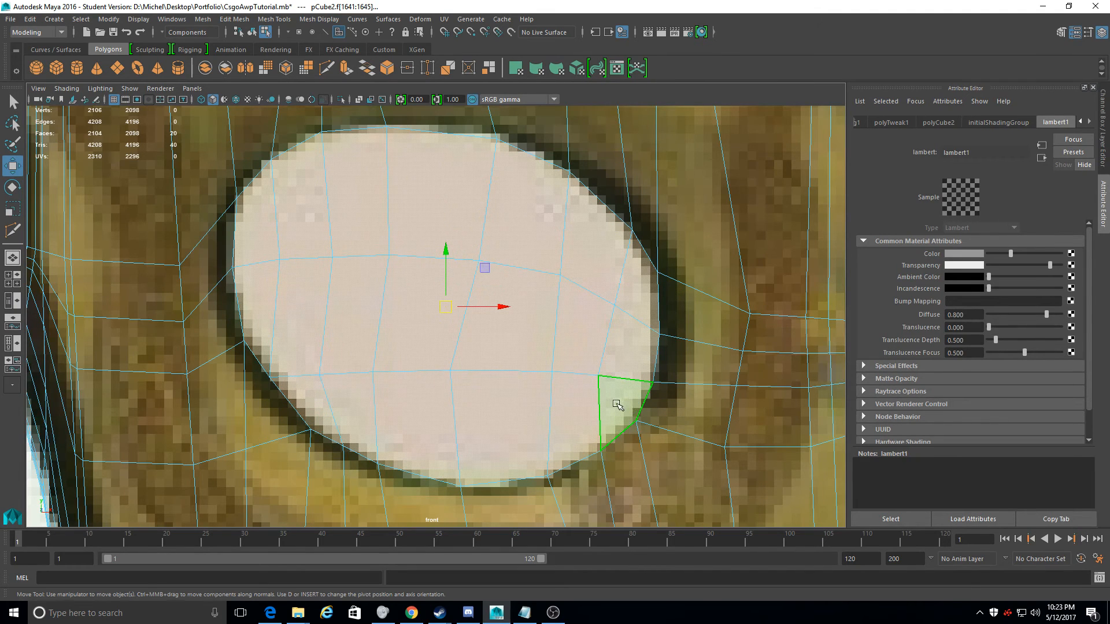
{"action": "key", "text": "Delete"}
Delete the matching faces inside the thumbhole outline on the far side of the body
{"action": "left_click", "coordinate": [260, 271]}
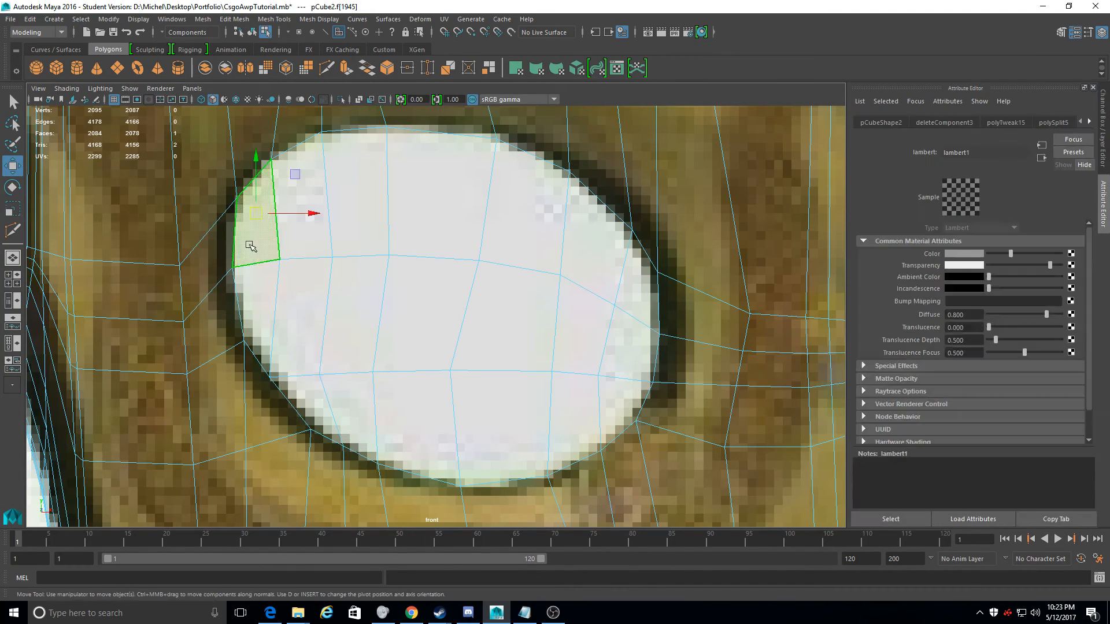
{"action": "double_click", "coordinate": [636, 286], "text": "shift"}
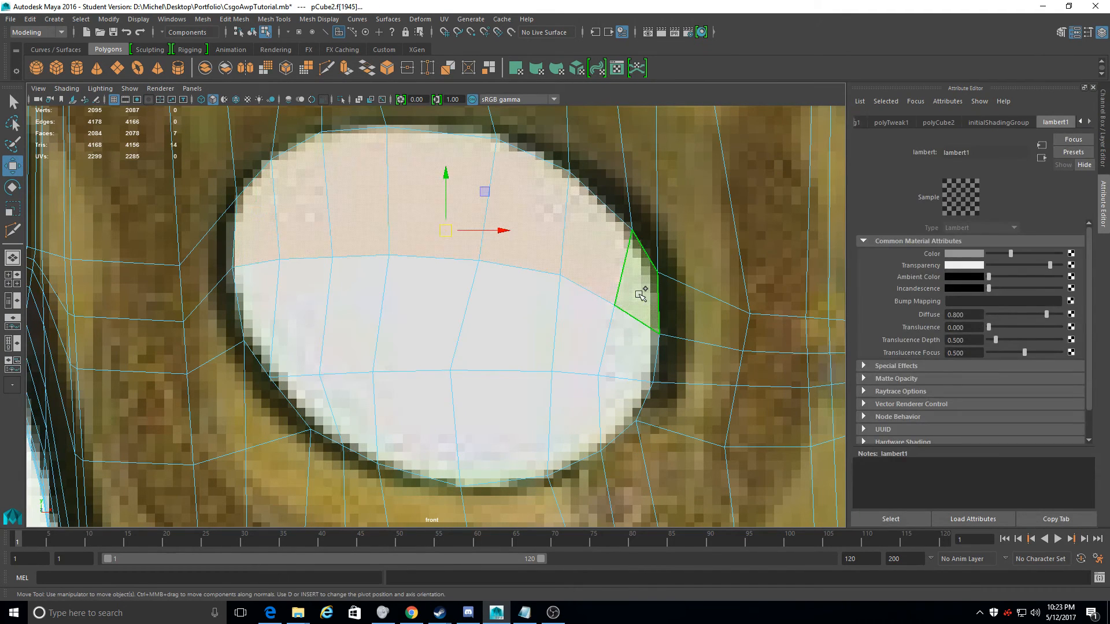
{"action": "double_click", "coordinate": [292, 352], "text": "shift"}
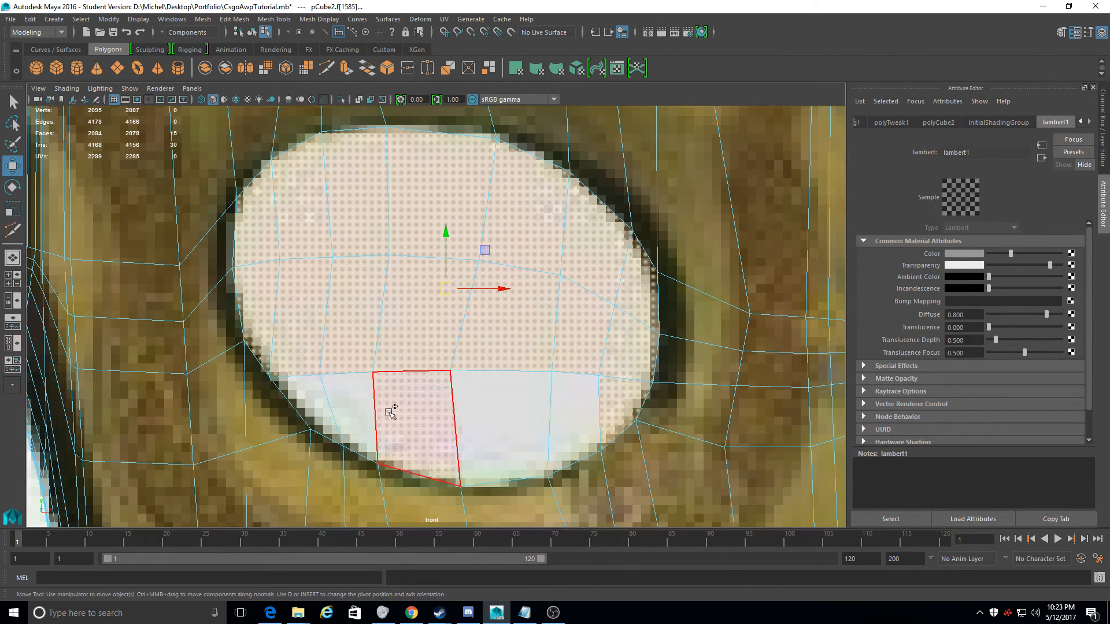
{"action": "double_click", "coordinate": [324, 407], "text": "shift"}
{"action": "key", "text": "Delete"}
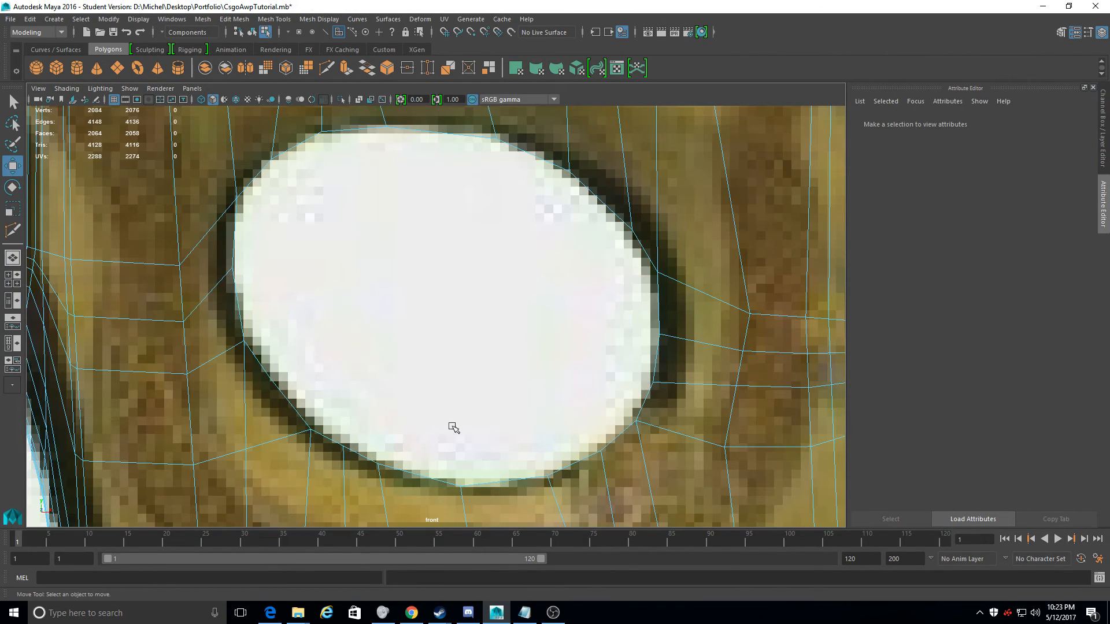
Bridge the near and far rims at the thumbhole's bottom with a first Append to Polygon face
{"action": "left_click", "coordinate": [285, 19]}
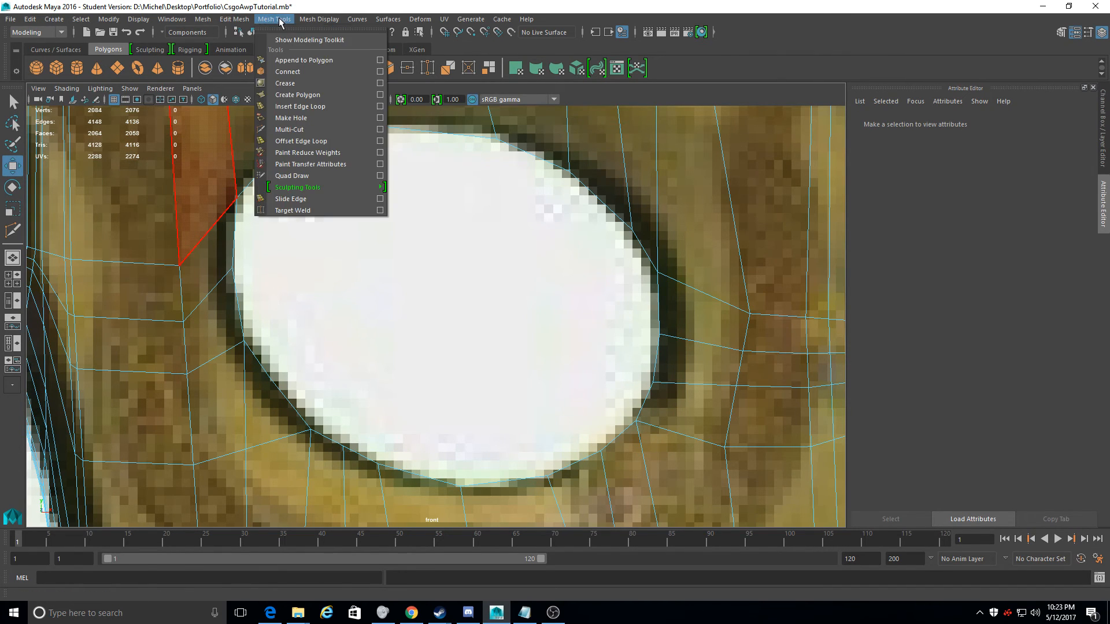
{"action": "left_click", "coordinate": [281, 61]}
{"action": "key", "text": "space"}
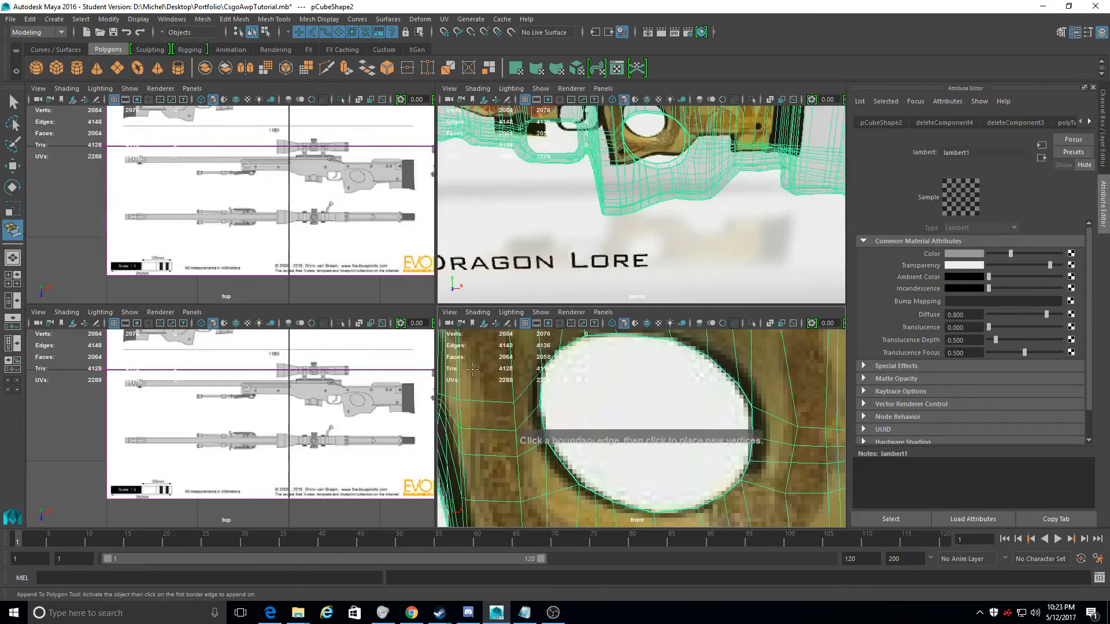
{"action": "left_click_drag", "start_coordinate": [497, 347], "coordinate": [509, 324], "text": "alt"}
{"action": "key", "text": "space"}
{"action": "left_click_drag", "start_coordinate": [581, 220], "coordinate": [508, 277], "text": "alt"}
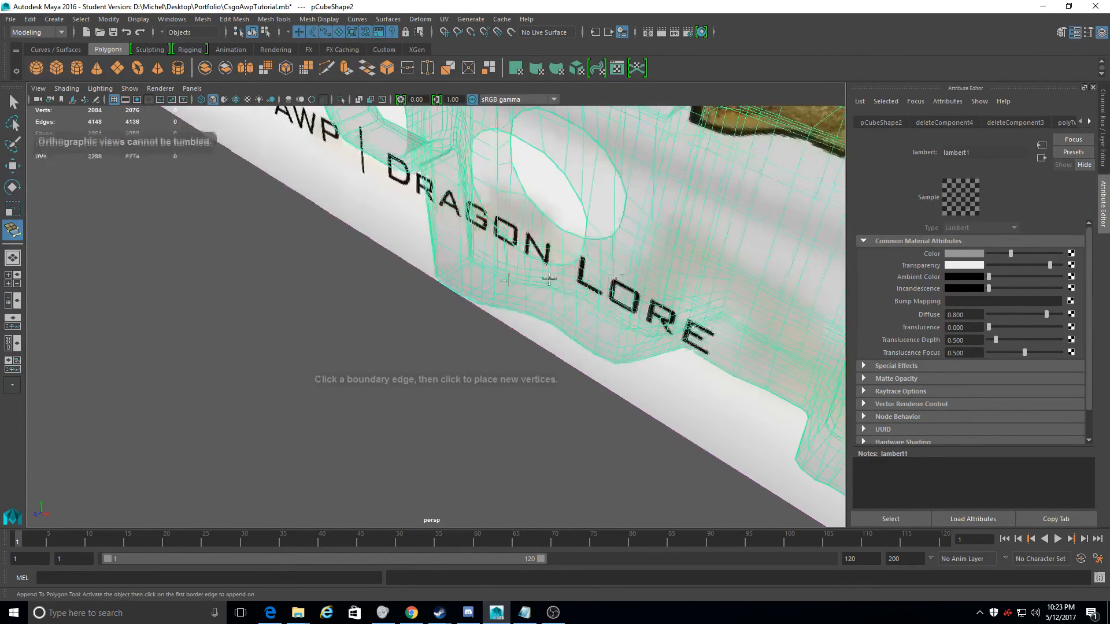
{"action": "left_click_drag", "start_coordinate": [1022, 265], "coordinate": [985, 264]}
{"action": "left_click_drag", "start_coordinate": [509, 278], "coordinate": [509, 338], "text": "alt"}
{"action": "left_click_drag", "start_coordinate": [584, 349], "coordinate": [627, 329], "text": "alt"}
{"action": "left_click", "coordinate": [636, 320]}
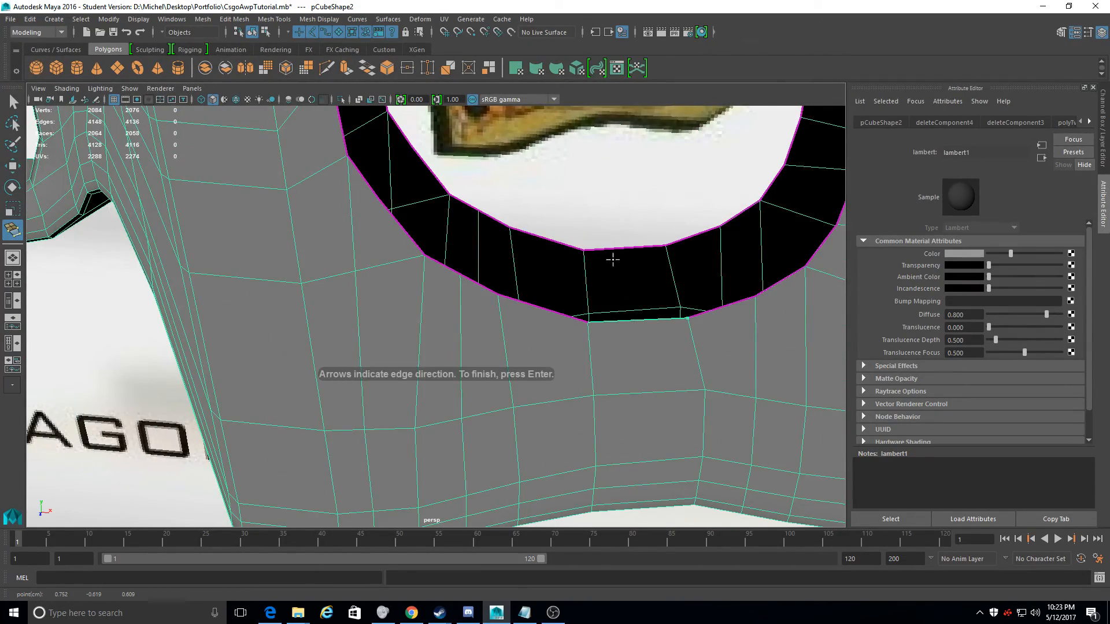
{"action": "left_click", "coordinate": [613, 247]}
{"action": "key", "text": "Return"}
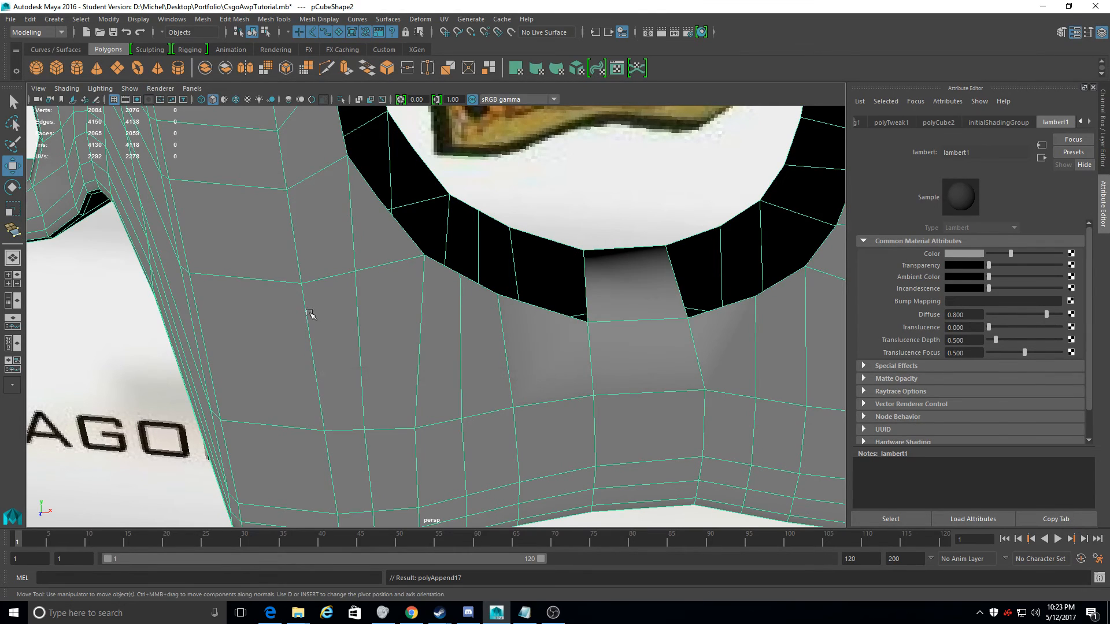
Append three adjoining wall faces between the two rims along the thumbhole's lower-left curve
{"action": "left_click", "coordinate": [11, 229]}
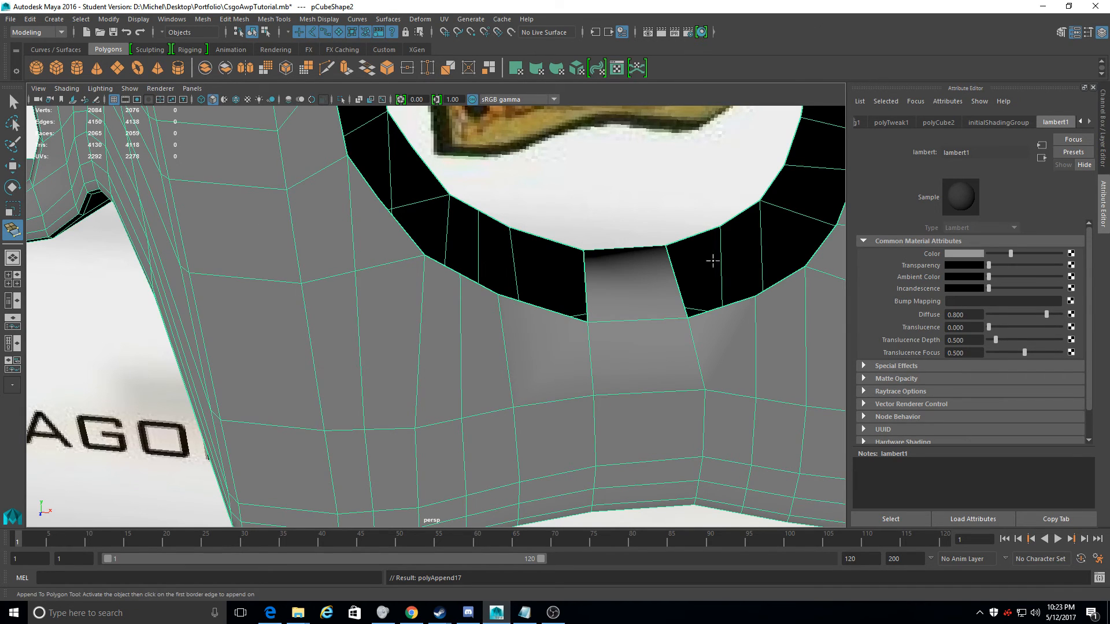
{"action": "left_click", "coordinate": [560, 314]}
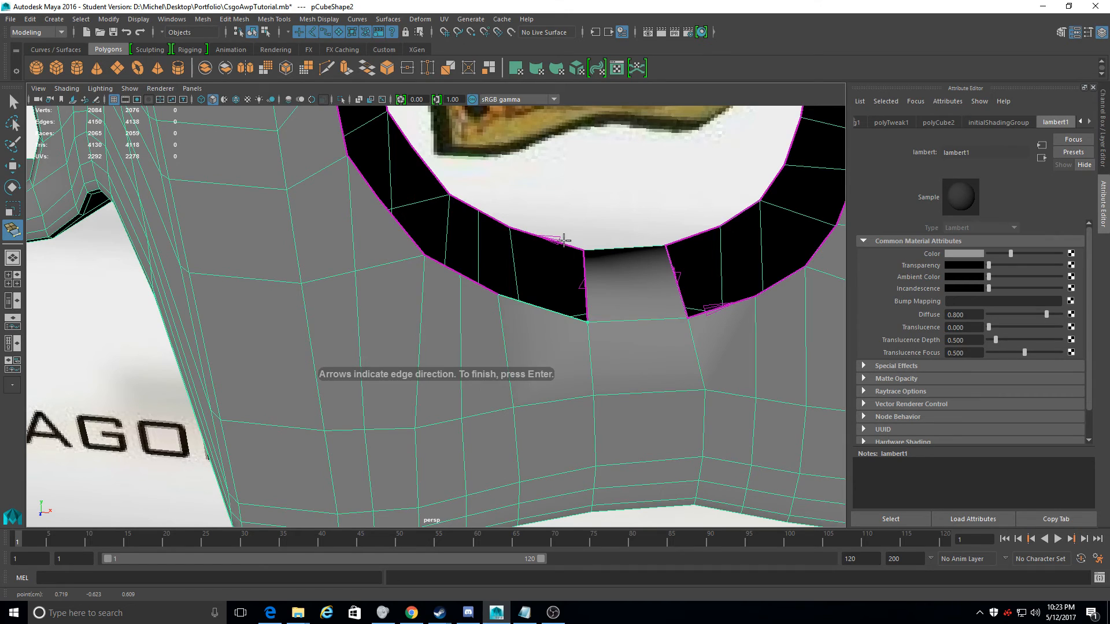
{"action": "left_click", "coordinate": [506, 243]}
{"action": "key", "text": "Return"}
{"action": "key", "text": "w"}
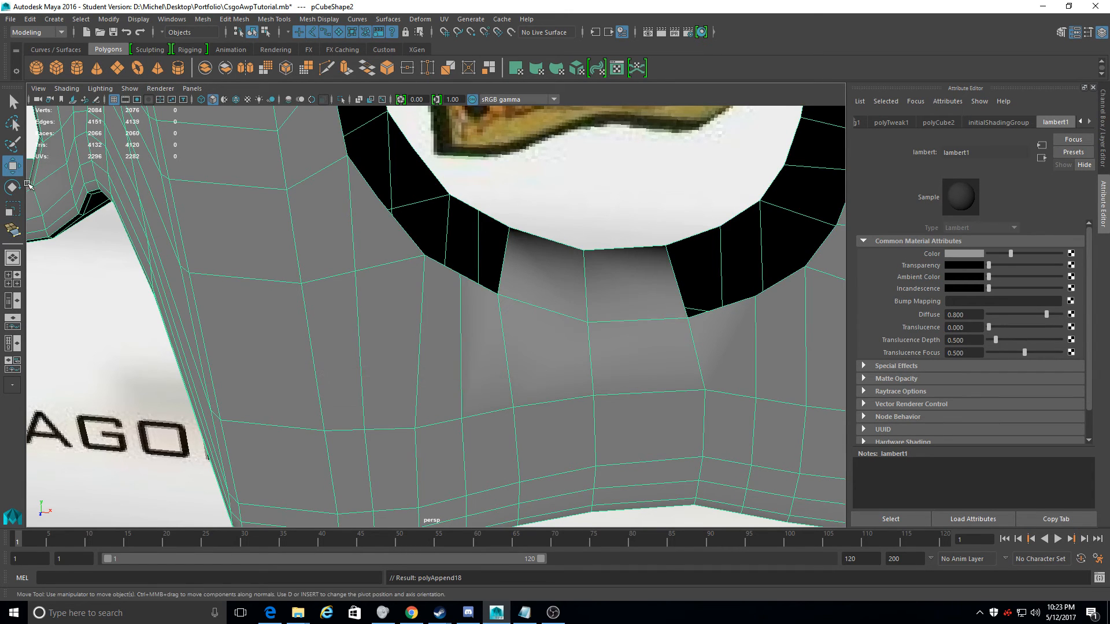
{"action": "left_click", "coordinate": [13, 230]}
{"action": "left_click", "coordinate": [477, 284]}
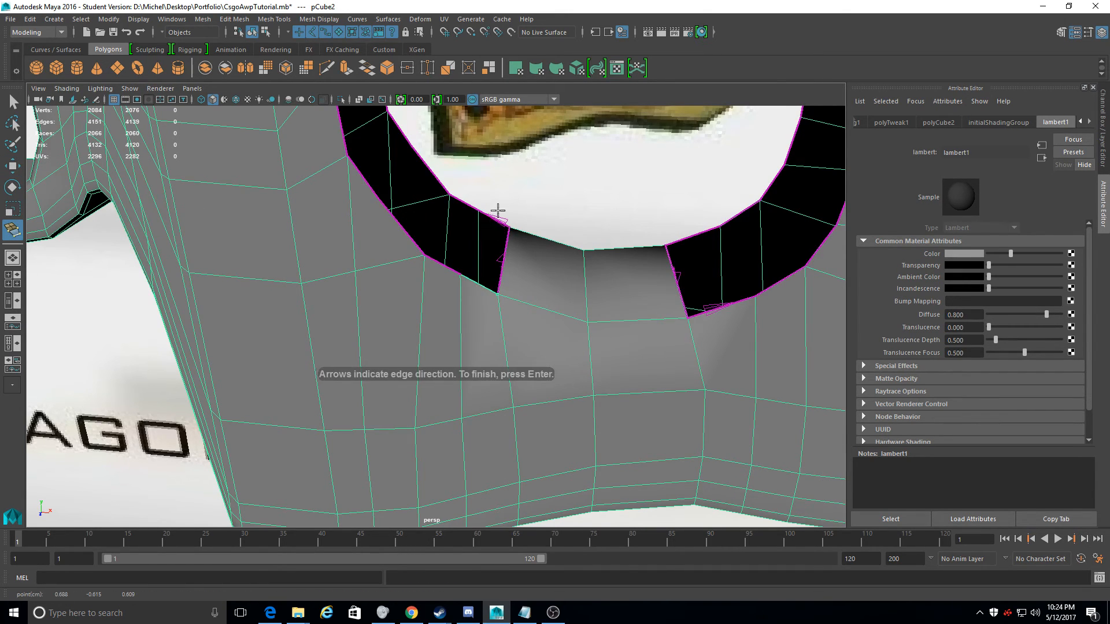
{"action": "left_click", "coordinate": [495, 218]}
{"action": "key", "text": "Return"}
{"action": "key", "text": "g"}
{"action": "left_click", "coordinate": [444, 266]}
{"action": "left_click", "coordinate": [471, 206]}
{"action": "key", "text": "Return"}
Continue appending wall faces between the two rims up the thumbhole's left side
{"action": "left_click", "coordinate": [13, 232]}
{"action": "left_click", "coordinate": [404, 229]}
{"action": "left_click", "coordinate": [436, 173]}
{"action": "key", "text": "Return"}
{"action": "left_click", "coordinate": [13, 237]}
{"action": "left_click", "coordinate": [363, 177]}
{"action": "left_click", "coordinate": [403, 132]}
{"action": "key", "text": "Return"}
{"action": "key", "text": "g"}
{"action": "left_click", "coordinate": [342, 126]}
{"action": "left_click_drag", "start_coordinate": [392, 163], "coordinate": [384, 267], "text": "alt"}
{"action": "left_click", "coordinate": [452, 408]}
{"action": "key", "text": "Return"}
Append four more wall faces between the rims around the thumbhole's upper-left curve
{"action": "left_click", "coordinate": [10, 234]}
{"action": "left_click", "coordinate": [341, 294]}
{"action": "left_click", "coordinate": [453, 327]}
{"action": "key", "text": "Return"}
{"action": "left_click", "coordinate": [13, 231]}
{"action": "left_click", "coordinate": [366, 210]}
{"action": "left_click", "coordinate": [461, 289]}
{"action": "key", "text": "Return"}
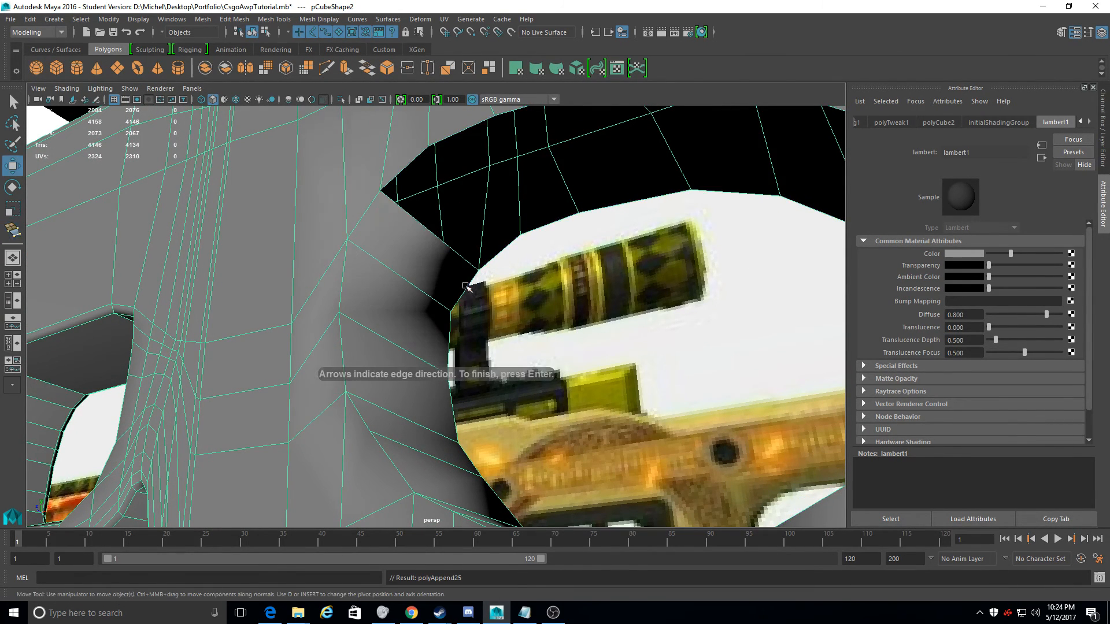
{"action": "left_click", "coordinate": [13, 231]}
{"action": "left_click", "coordinate": [403, 169]}
{"action": "left_click", "coordinate": [497, 253]}
{"action": "key", "text": "Return"}
{"action": "left_click", "coordinate": [13, 231]}
{"action": "left_click", "coordinate": [472, 129]}
{"action": "left_click", "coordinate": [541, 227]}
{"action": "key", "text": "Return"}
Append three wall faces between the rims along the thumbhole's top and upper-right edge
{"action": "left_click_drag", "start_coordinate": [468, 306], "coordinate": [536, 327], "text": "alt"}
{"action": "middle_click_drag", "start_coordinate": [535, 327], "coordinate": [219, 336], "text": "alt"}
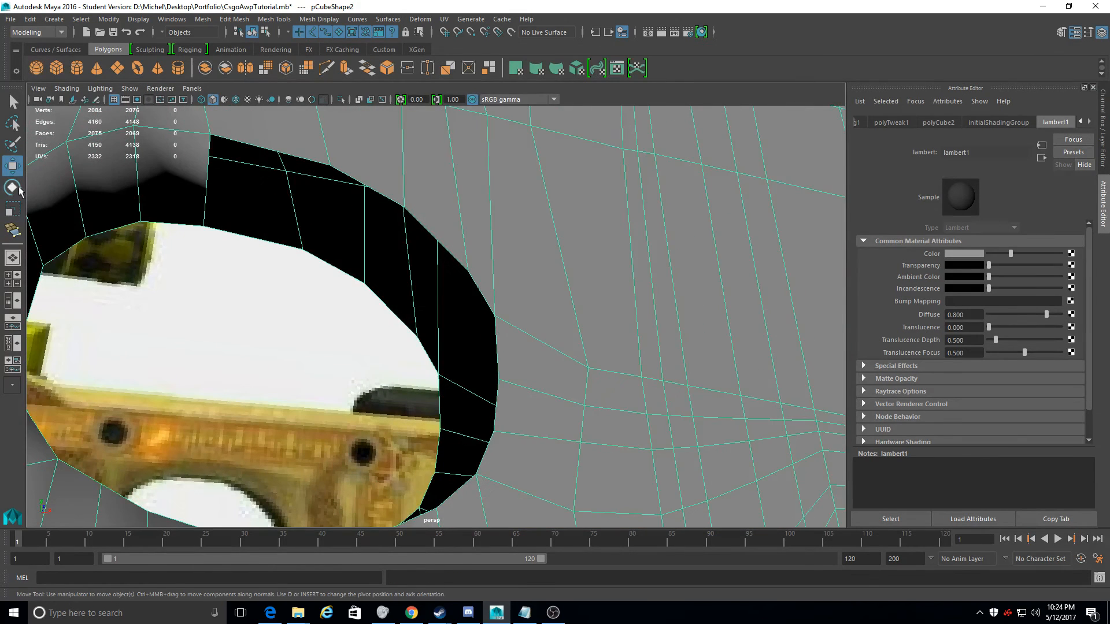
{"action": "left_click", "coordinate": [11, 230]}
{"action": "left_click", "coordinate": [262, 146]}
{"action": "left_click", "coordinate": [248, 237]}
{"action": "key", "text": "Return"}
{"action": "left_click", "coordinate": [12, 229]}
{"action": "left_click", "coordinate": [368, 184]}
{"action": "left_click", "coordinate": [334, 266]}
{"action": "key", "text": "Return"}
{"action": "left_click", "coordinate": [12, 230]}
{"action": "left_click", "coordinate": [442, 243]}
{"action": "left_click", "coordinate": [391, 310]}
{"action": "key", "text": "Return"}
Append the next three wall faces between the rims down the thumbhole's right side
{"action": "left_click", "coordinate": [12, 230]}
{"action": "key", "text": "Return"}
{"action": "left_click", "coordinate": [12, 230]}
{"action": "left_click", "coordinate": [475, 297]}
{"action": "left_click", "coordinate": [432, 357]}
{"action": "key", "text": "Return"}
{"action": "left_click", "coordinate": [12, 230]}
{"action": "left_click", "coordinate": [496, 353]}
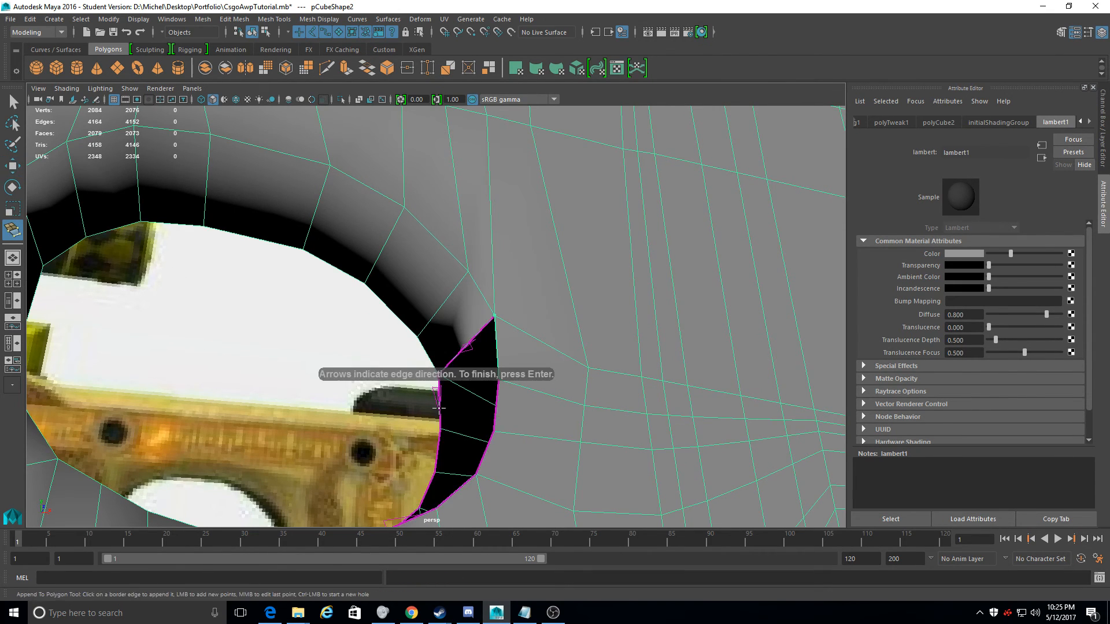
{"action": "left_click", "coordinate": [440, 401]}
{"action": "key", "text": "Return"}
{"action": "key", "text": "g"}
{"action": "left_click", "coordinate": [495, 409]}
{"action": "left_click", "coordinate": [438, 446]}
{"action": "key", "text": "Return"}
Append the last three wall faces at the thumbhole's lower right to close its inner wall
{"action": "left_click_drag", "start_coordinate": [438, 446], "coordinate": [416, 475], "text": "alt"}
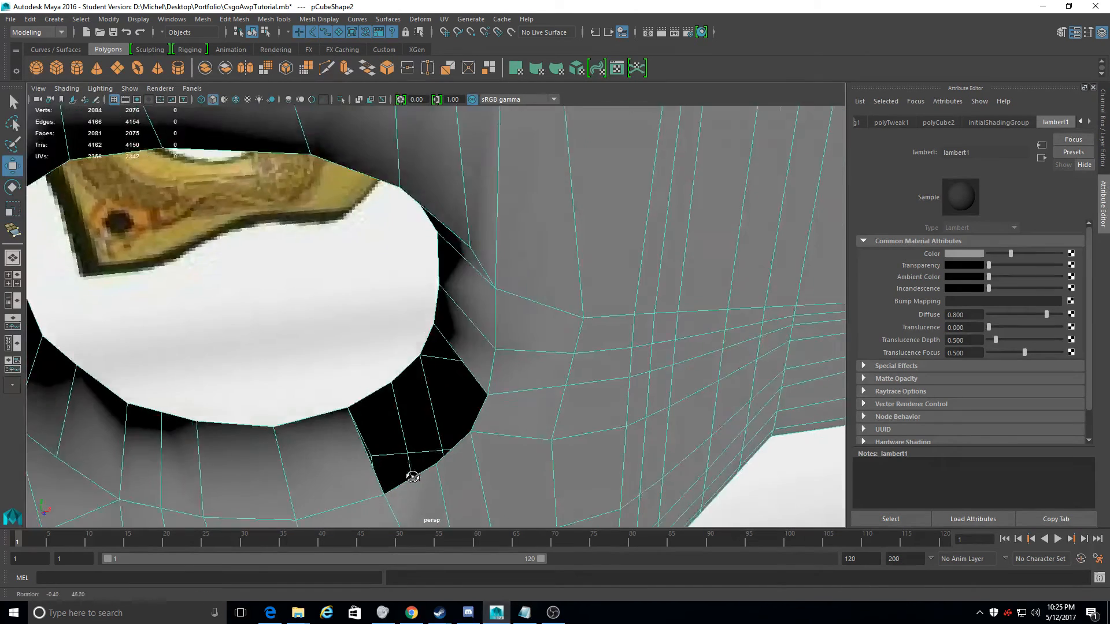
{"action": "middle_click_drag", "start_coordinate": [416, 476], "coordinate": [478, 335], "text": "alt"}
{"action": "left_click", "coordinate": [12, 230]}
{"action": "left_click", "coordinate": [549, 271]}
{"action": "left_click", "coordinate": [499, 206]}
{"action": "key", "text": "Return"}
{"action": "left_click", "coordinate": [12, 229]}
{"action": "left_click", "coordinate": [478, 237]}
{"action": "left_click", "coordinate": [521, 304]}
{"action": "key", "text": "Return"}
{"action": "left_click", "coordinate": [12, 230]}
{"action": "left_click", "coordinate": [443, 258]}
{"action": "left_click", "coordinate": [471, 336]}
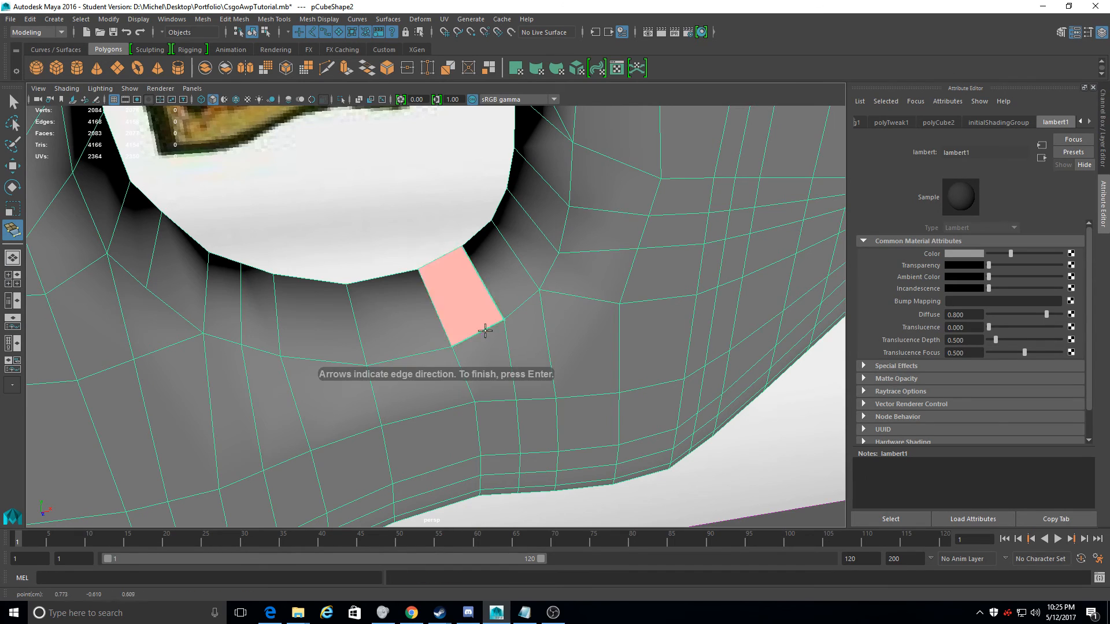
{"action": "key", "text": "Return"}
Insert two edge loops in the thumbhole's inner wall, one close to each rim
{"action": "scroll", "coordinate": [471, 341], "scroll_direction": "down", "scroll_amount": 3}
{"action": "scroll", "coordinate": [471, 341], "scroll_direction": "up", "scroll_amount": 6}
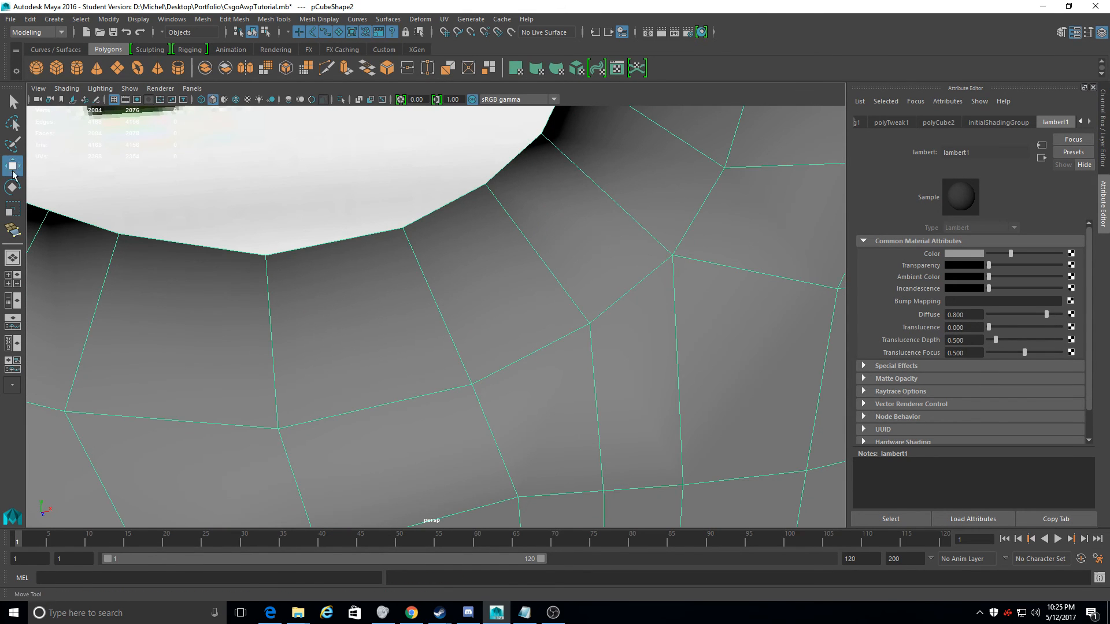
{"action": "left_click", "coordinate": [273, 19]}
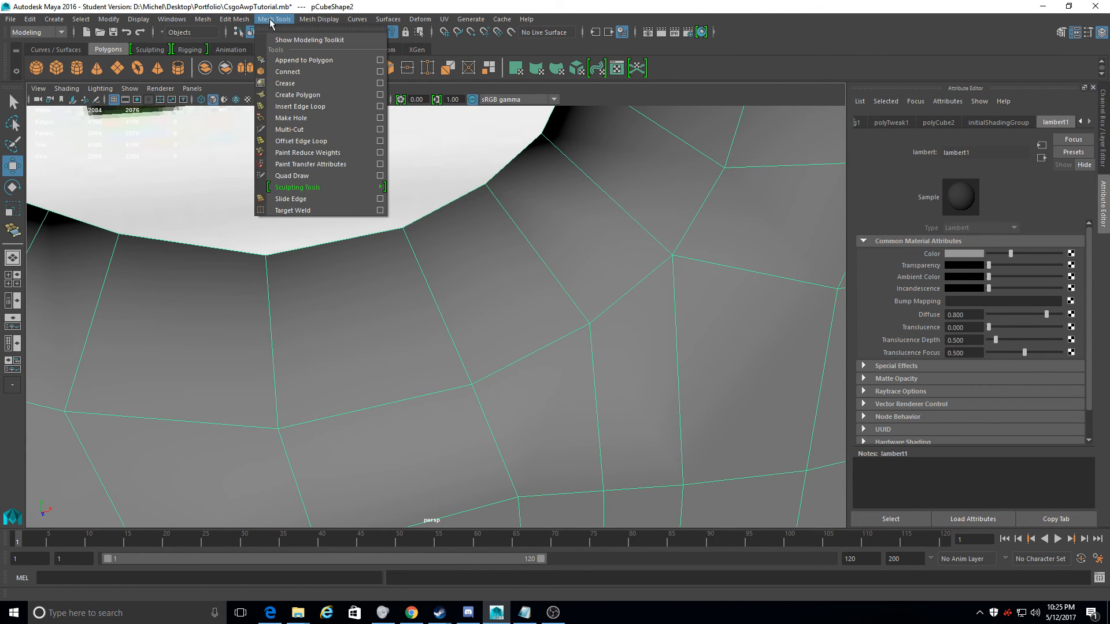
{"action": "left_click", "coordinate": [292, 107]}
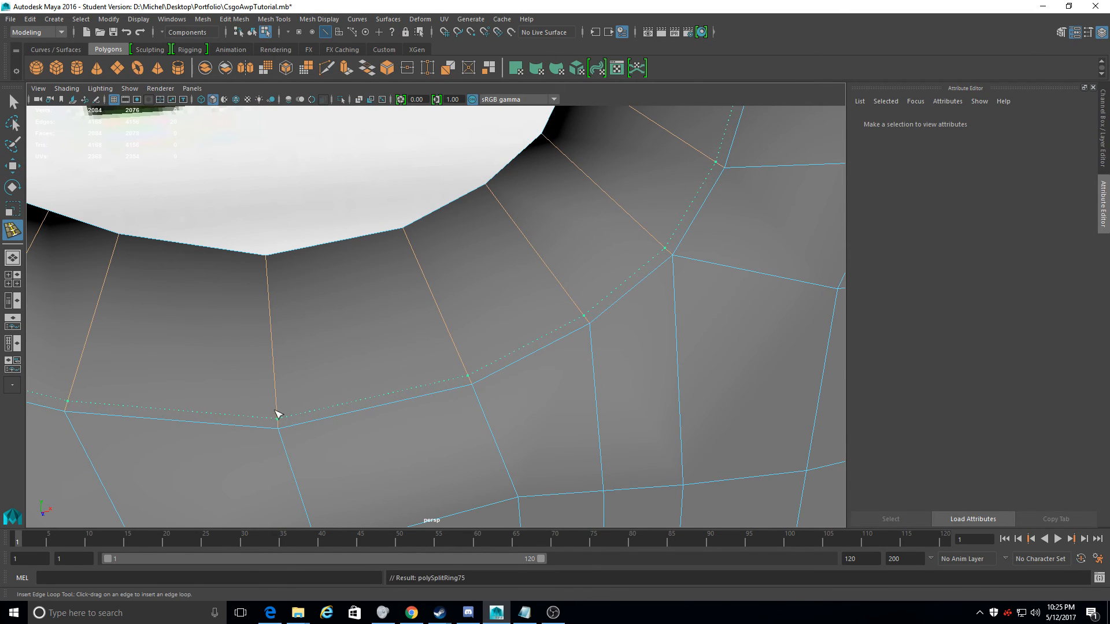
{"action": "left_click", "coordinate": [274, 420]}
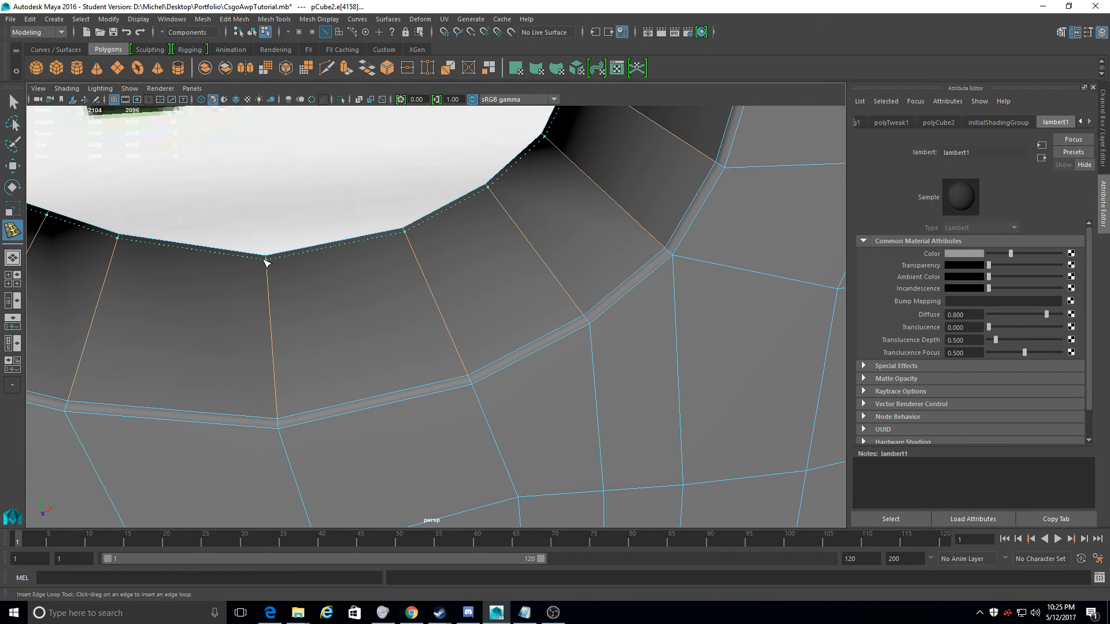
{"action": "left_click_drag", "start_coordinate": [266, 261], "coordinate": [565, 426], "text": "alt"}
{"action": "right_click_drag", "start_coordinate": [565, 426], "coordinate": [482, 446], "text": "alt"}
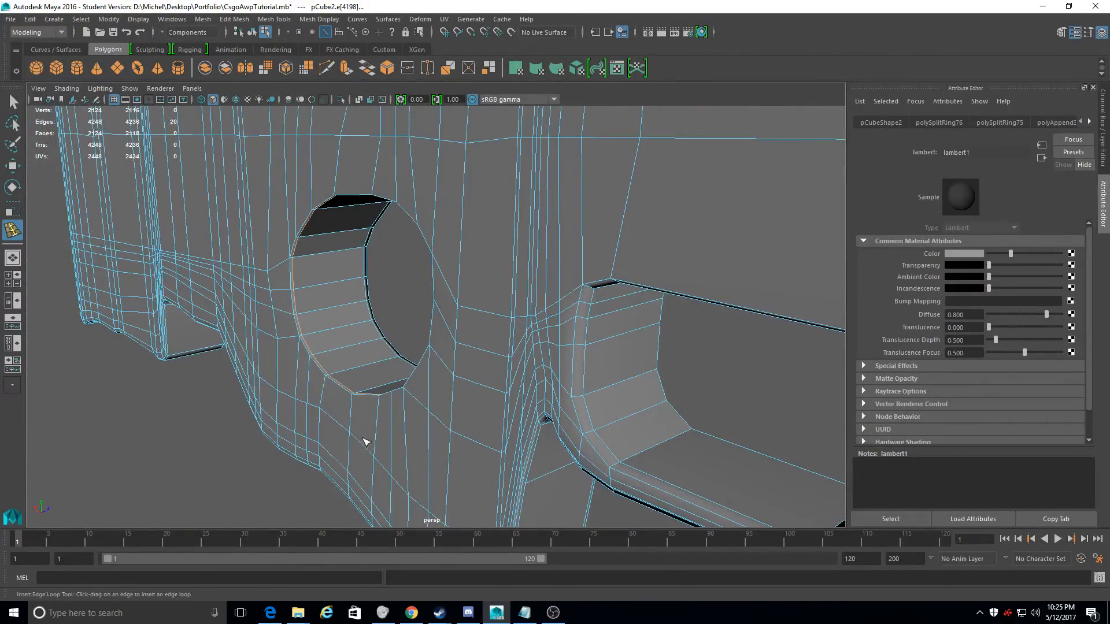
Select the full ring of central faces on the thumbhole's inner wall and scale it slightly inward uniformly
{"action": "left_click_drag", "start_coordinate": [366, 443], "coordinate": [411, 444], "text": "alt"}
{"action": "right_click_drag", "start_coordinate": [411, 444], "coordinate": [441, 522], "text": "alt"}
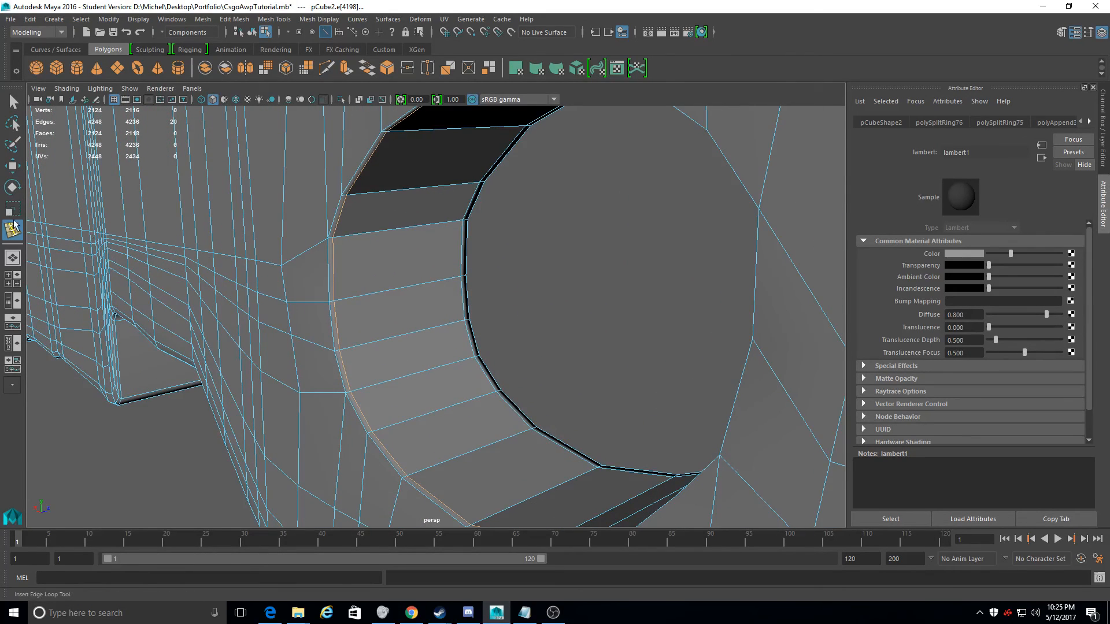
{"action": "right_click_drag", "start_coordinate": [440, 252], "coordinate": [439, 273]}
{"action": "left_click", "coordinate": [359, 255]}
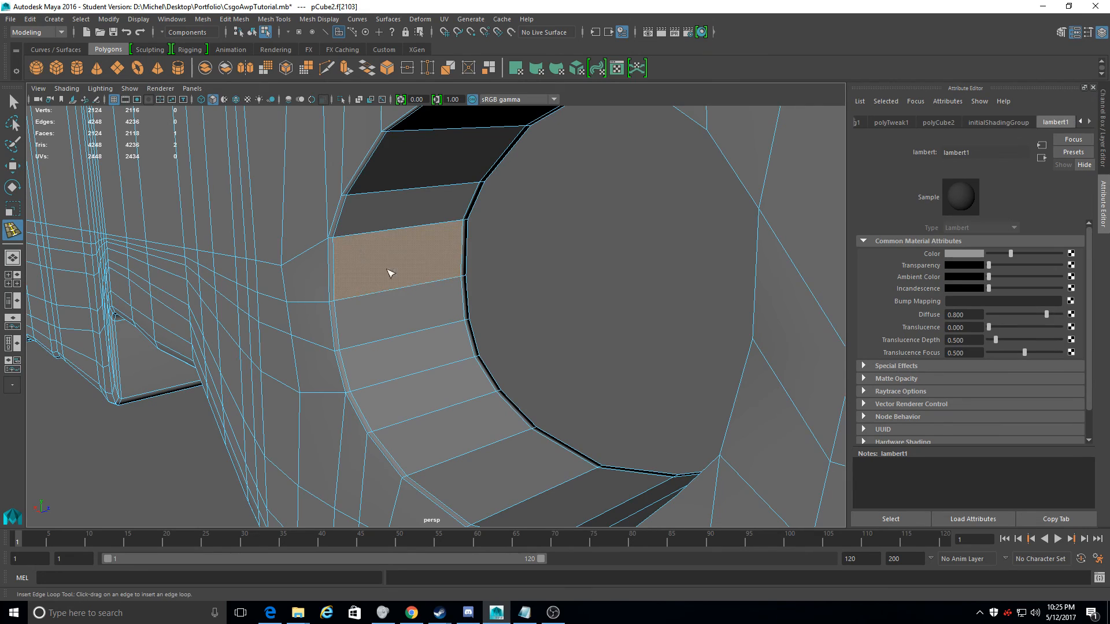
{"action": "left_click", "coordinate": [13, 187]}
{"action": "left_click", "coordinate": [12, 166]}
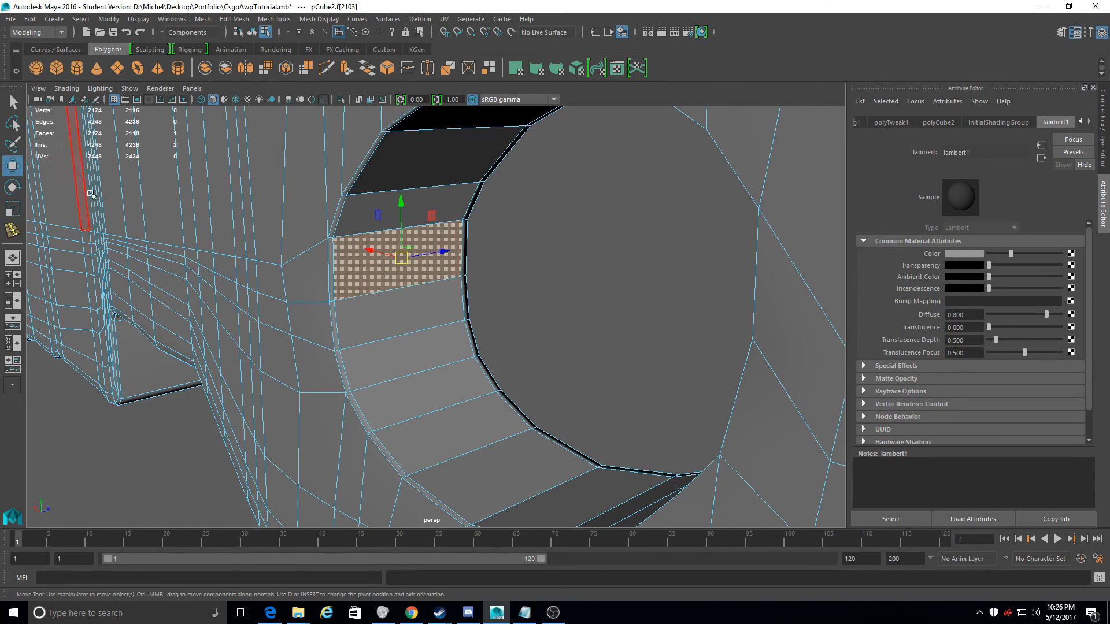
{"action": "key", "text": "ctrl+z"}
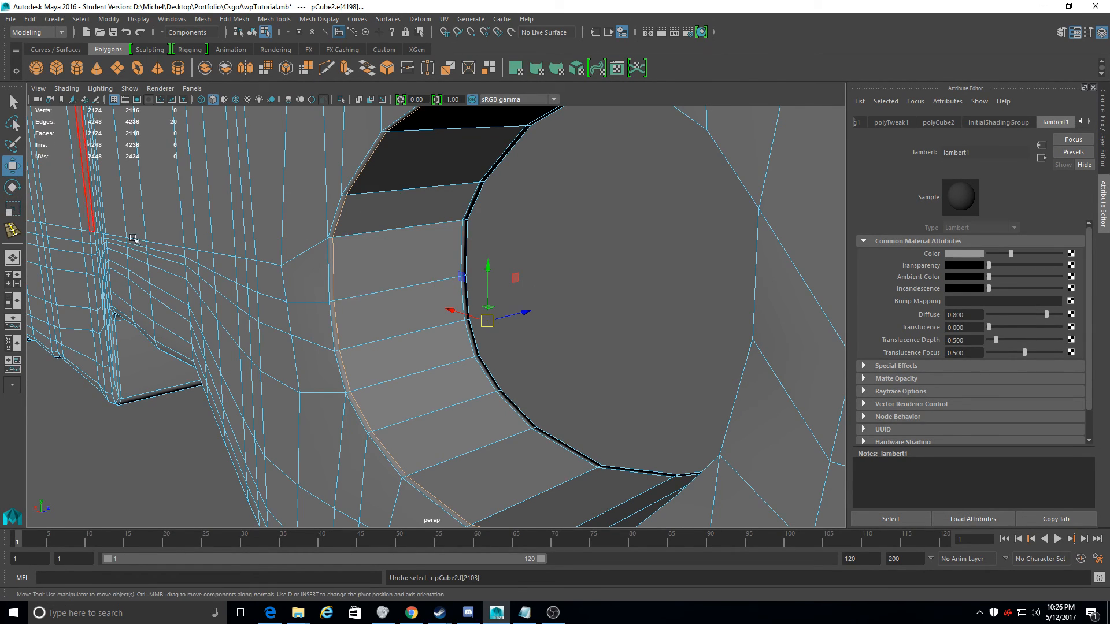
{"action": "left_click", "coordinate": [406, 283]}
{"action": "double_click", "coordinate": [408, 316], "text": "shift"}
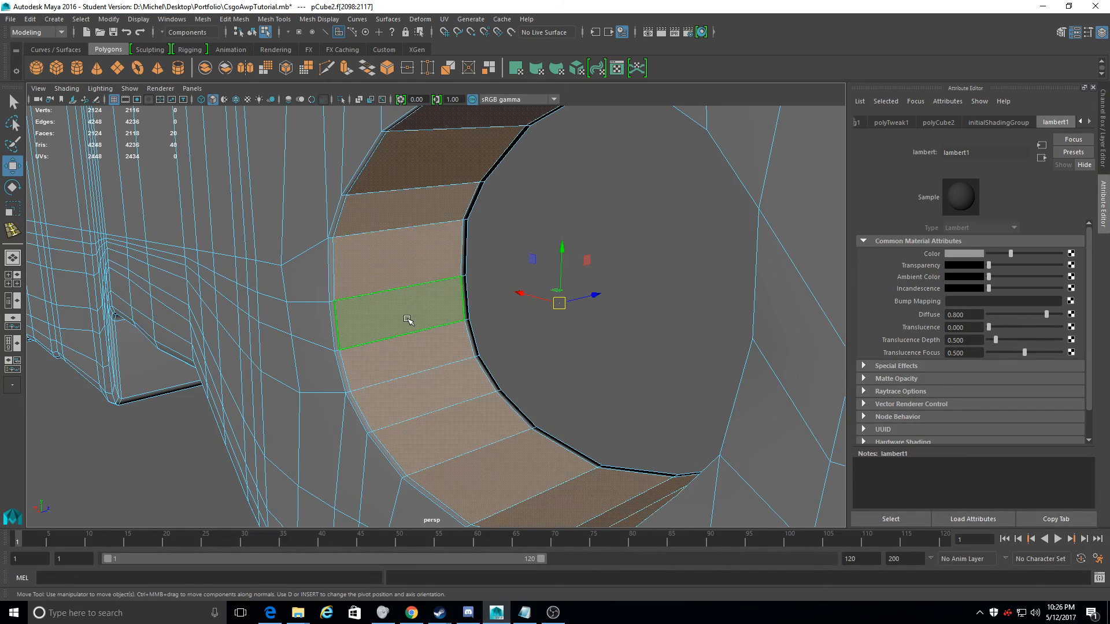
{"action": "left_click", "coordinate": [12, 209]}
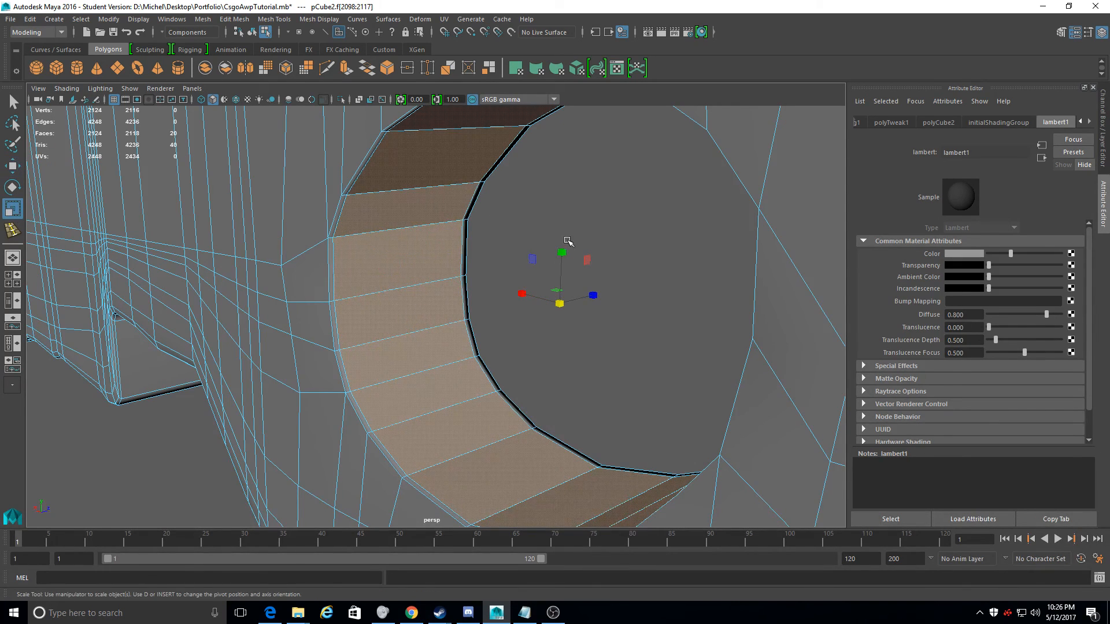
{"action": "left_click_drag", "start_coordinate": [558, 301], "coordinate": [544, 329]}
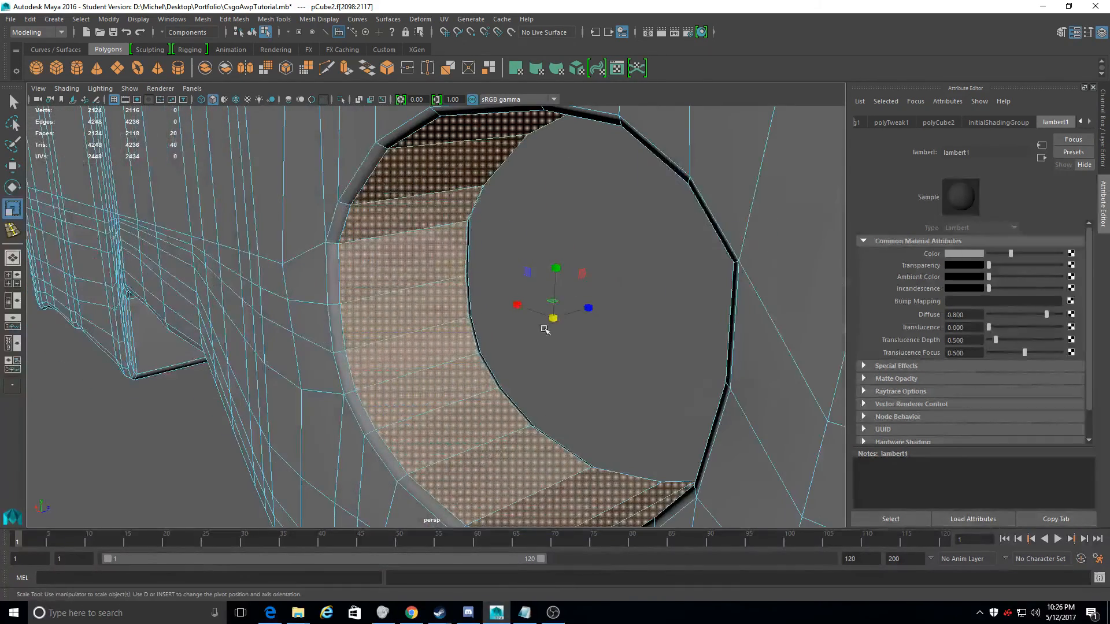
{"action": "left_click_drag", "start_coordinate": [553, 320], "coordinate": [624, 339], "text": "alt"}
{"action": "right_click_drag", "start_coordinate": [543, 406], "coordinate": [607, 285]}
{"action": "left_click", "coordinate": [642, 315]}
{"action": "scroll", "coordinate": [724, 390], "scroll_direction": "down", "scroll_amount": 4}
Select the inner wall face rings of the trigger opening and the thumbhole and apply Soften Edge
{"action": "left_click_drag", "start_coordinate": [724, 390], "coordinate": [337, 337], "text": "alt"}
{"action": "left_click_drag", "start_coordinate": [379, 270], "coordinate": [399, 315], "text": "alt"}
{"action": "right_click_drag", "start_coordinate": [421, 306], "coordinate": [422, 327]}
{"action": "left_click", "coordinate": [404, 312]}
{"action": "double_click", "coordinate": [420, 327], "text": "shift"}
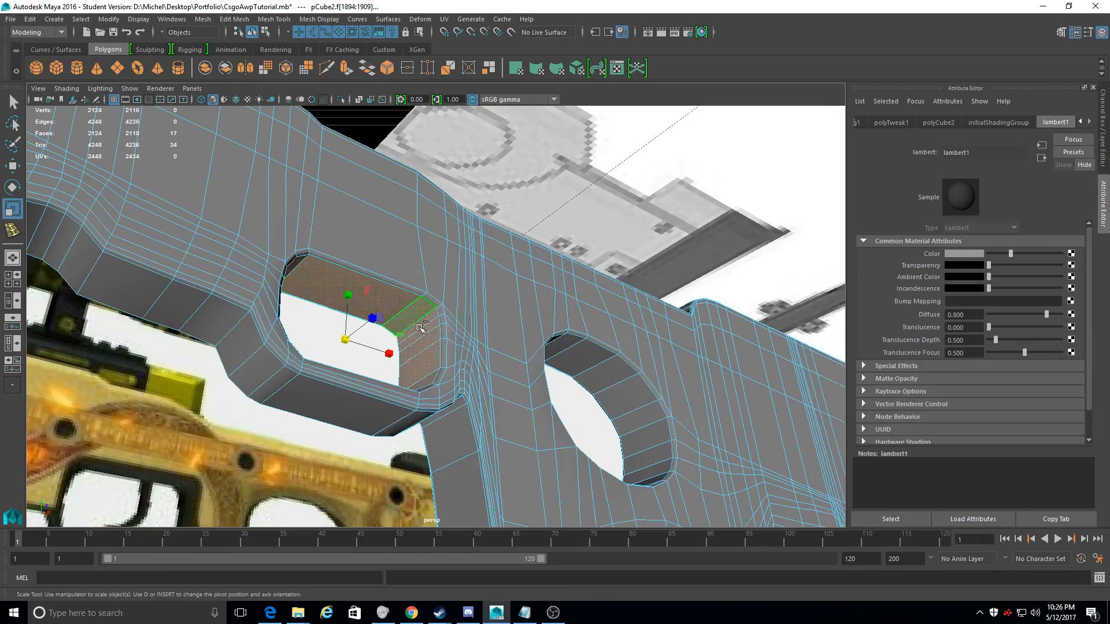
{"action": "double_click", "coordinate": [601, 370], "text": "shift"}
{"action": "left_click_drag", "start_coordinate": [601, 373], "coordinate": [382, 220], "text": "alt"}
{"action": "left_click", "coordinate": [393, 200]}
{"action": "double_click", "coordinate": [376, 191]}
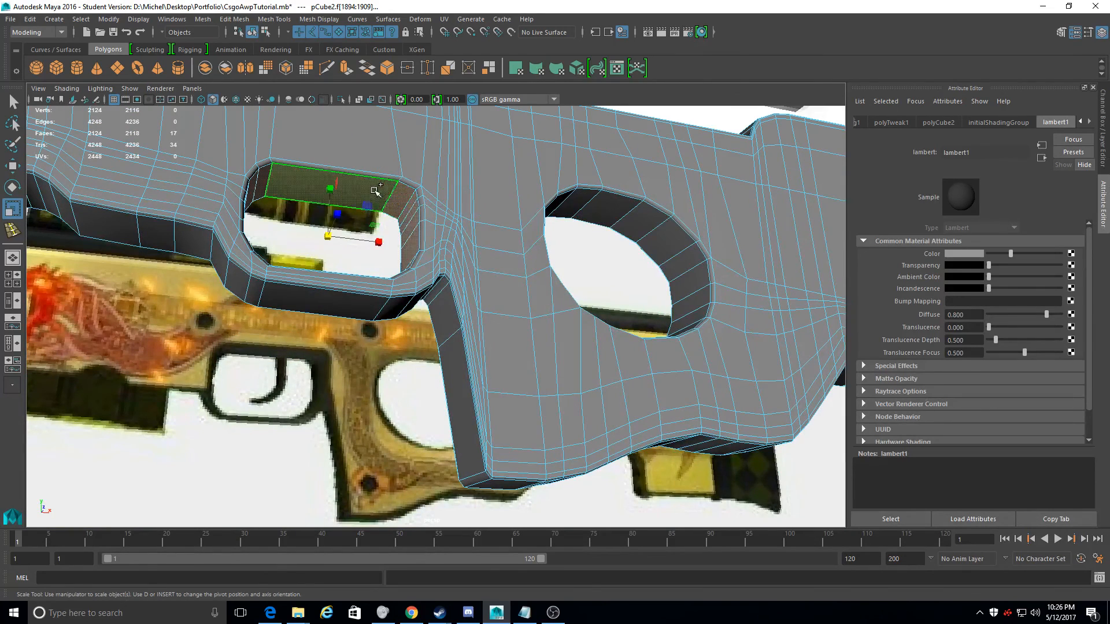
{"action": "left_click", "coordinate": [620, 223], "text": "shift"}
{"action": "double_click", "coordinate": [608, 213], "text": "shift"}
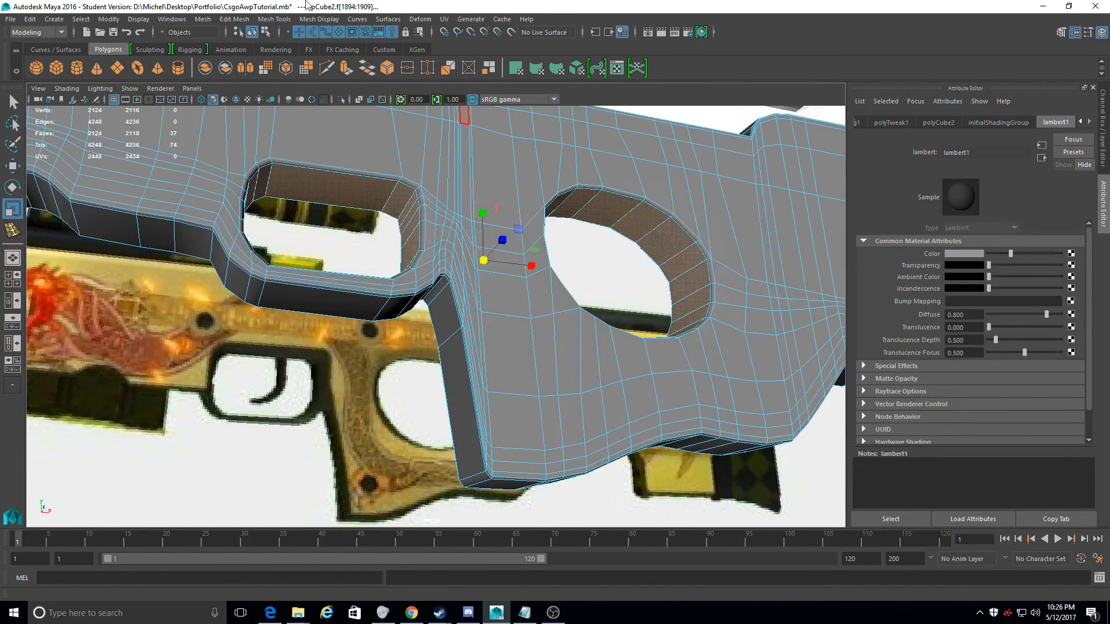
{"action": "left_click", "coordinate": [320, 19]}
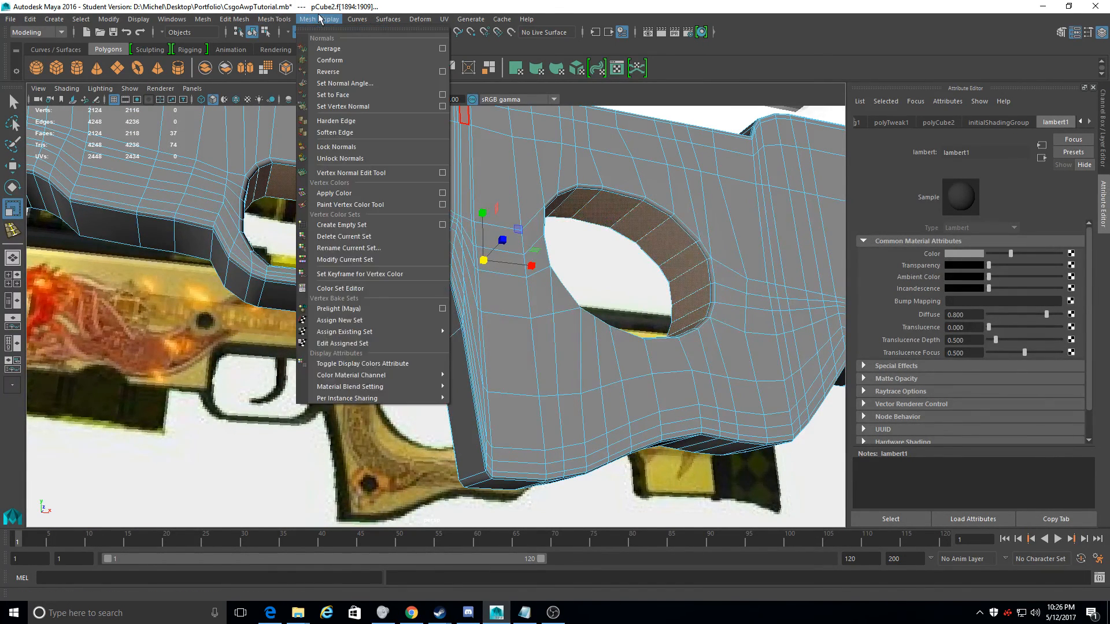
{"action": "left_click", "coordinate": [358, 136]}
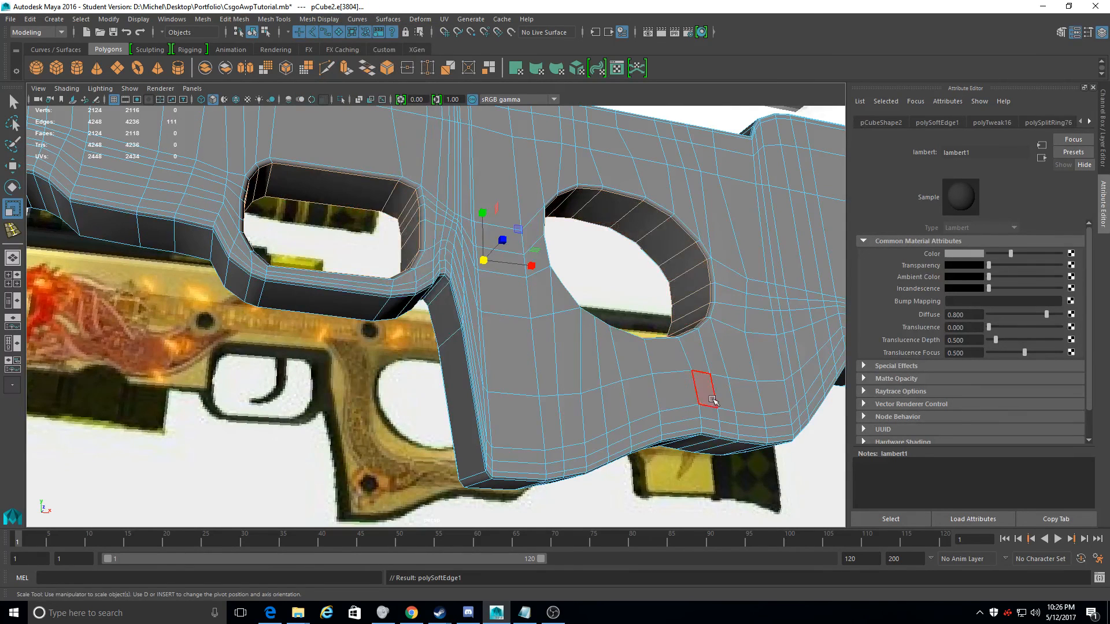
{"action": "right_click_drag", "start_coordinate": [676, 249], "coordinate": [718, 234]}
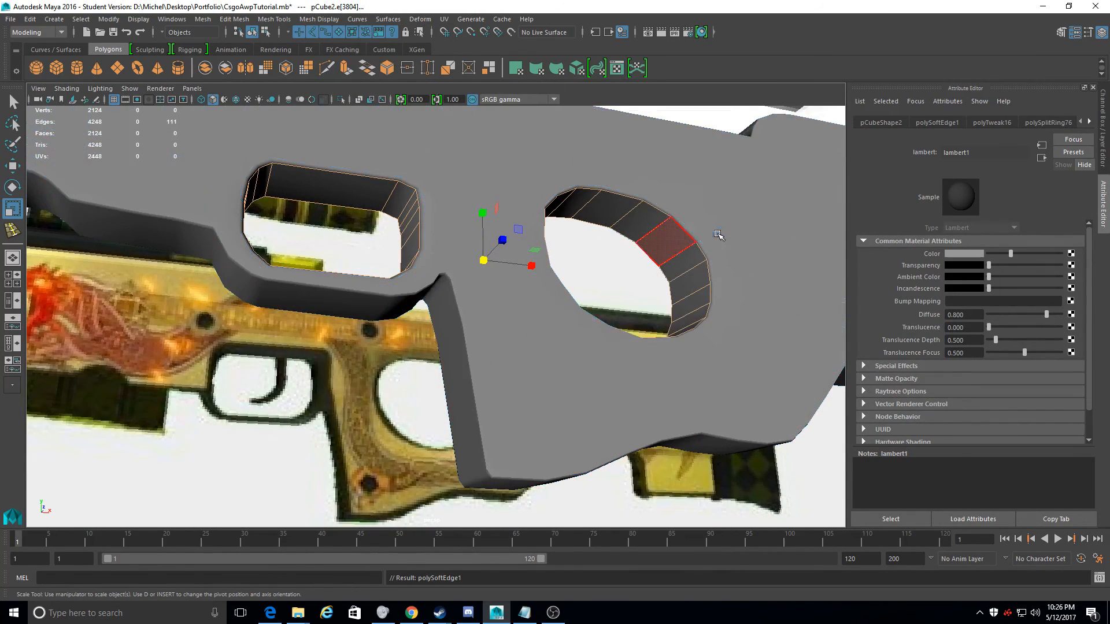
{"action": "left_click", "coordinate": [789, 494]}
Select the whole rifle body and move it lengthwise in the top view until its butt end lines up with the top-view blueprint
{"action": "left_click_drag", "start_coordinate": [639, 366], "coordinate": [311, 340], "text": "alt"}
{"action": "scroll", "coordinate": [398, 347], "scroll_direction": "down", "scroll_amount": 4}
{"action": "left_click", "coordinate": [430, 364]}
{"action": "key", "text": "w"}
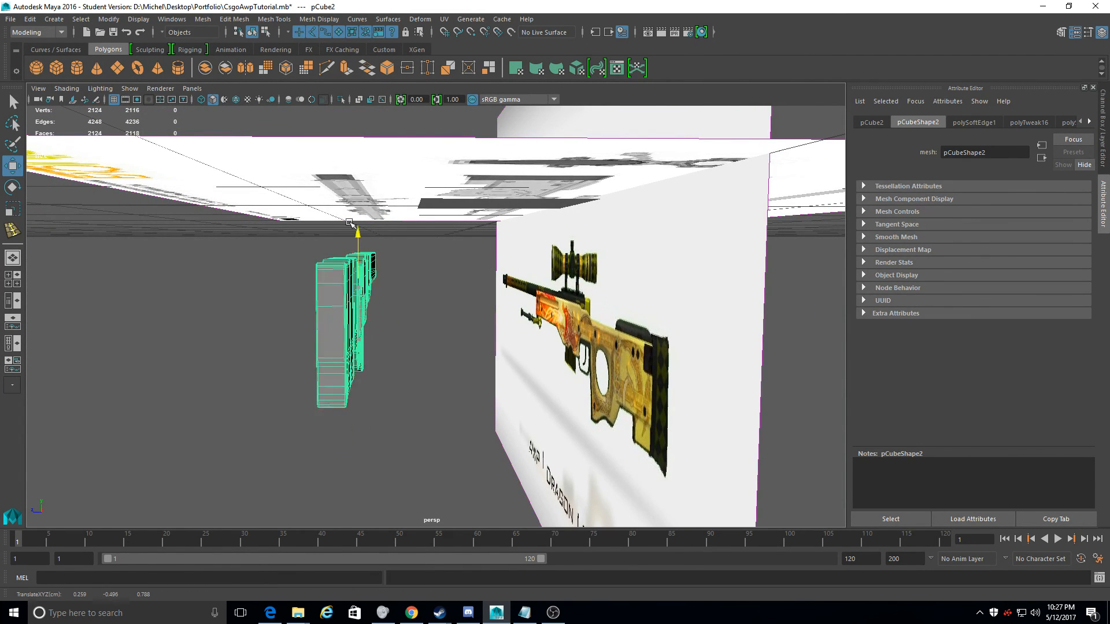
{"action": "left_click_drag", "start_coordinate": [345, 156], "coordinate": [309, 279], "text": "alt"}
{"action": "key", "text": "space"}
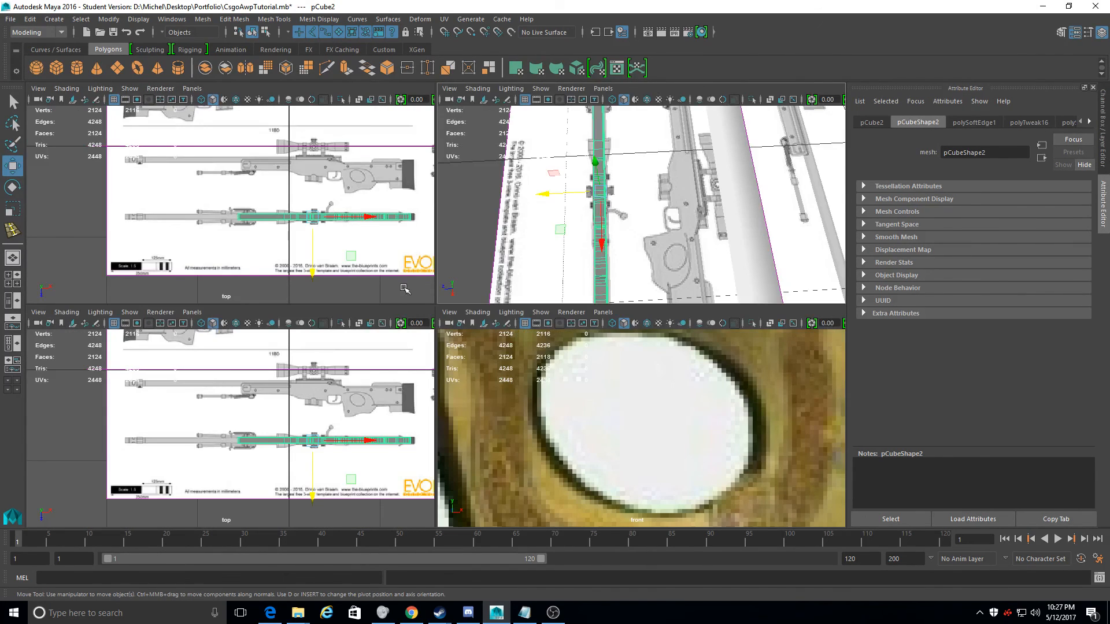
{"action": "key", "text": "space"}
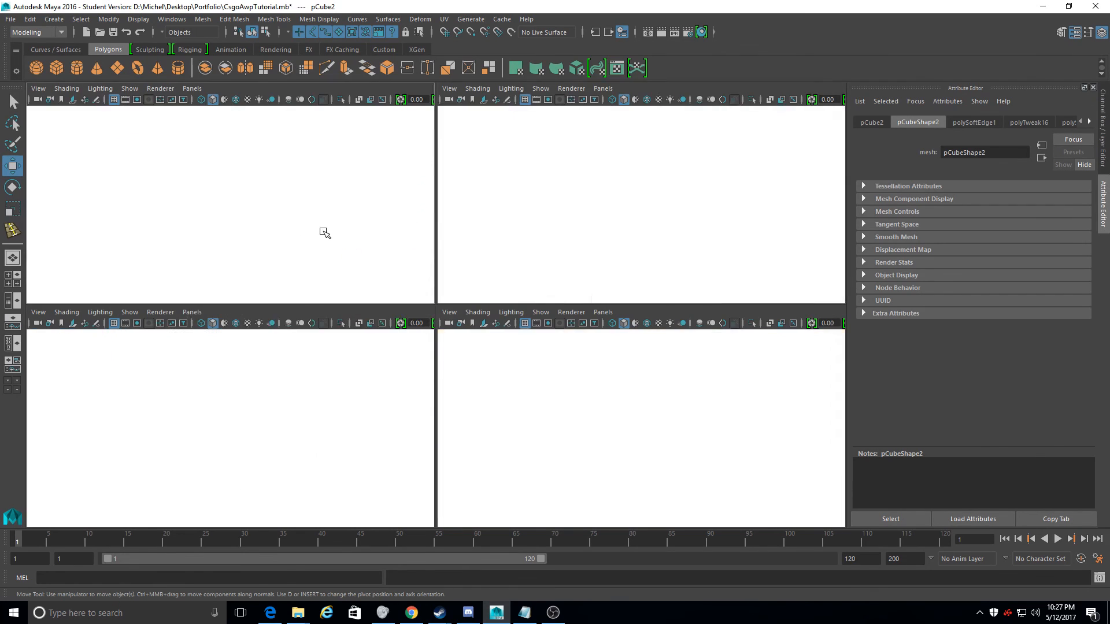
{"action": "scroll", "coordinate": [287, 416], "scroll_direction": "up", "scroll_amount": 4}
{"action": "left_click_drag", "start_coordinate": [379, 337], "coordinate": [4, 301], "text": "alt"}
{"action": "scroll", "coordinate": [361, 401], "scroll_direction": "down", "scroll_amount": 5}
{"action": "scroll", "coordinate": [305, 377], "scroll_direction": "up", "scroll_amount": 2}
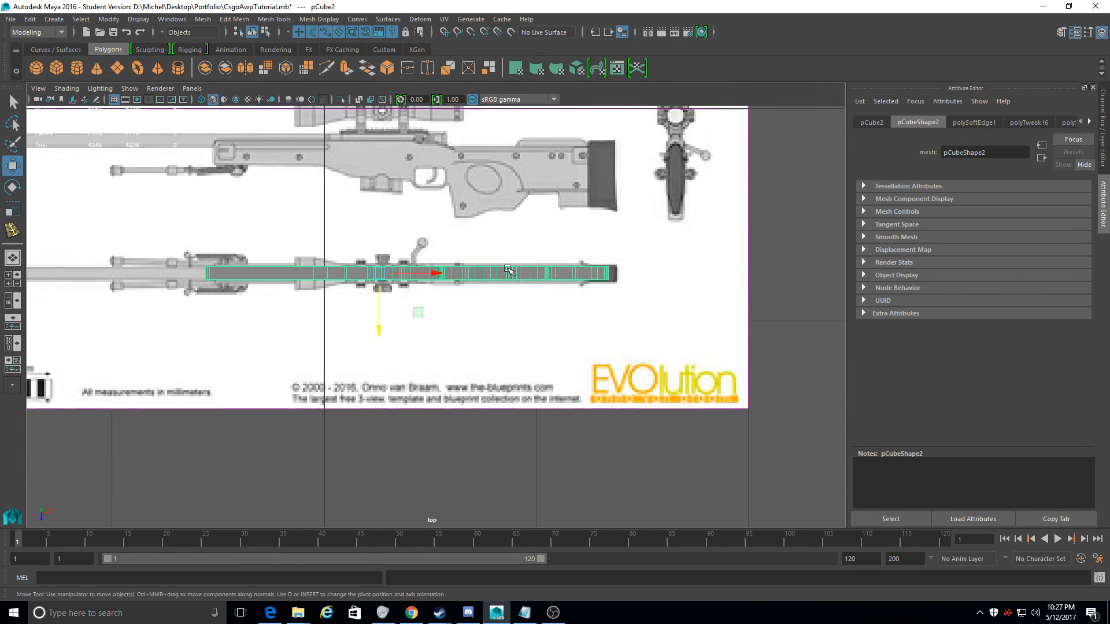
{"action": "scroll", "coordinate": [507, 270], "scroll_direction": "up", "scroll_amount": 2}
{"action": "left_click_drag", "start_coordinate": [404, 271], "coordinate": [414, 271]}
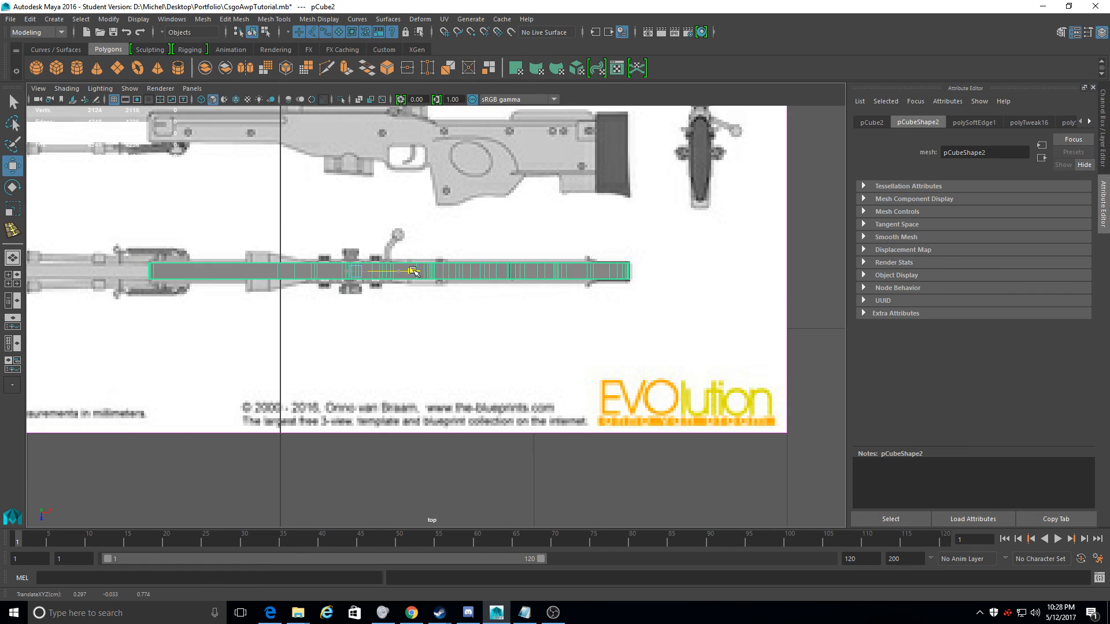
Widen the rifle body along Z to a scale of about 1.22 to match the stock's width in the top-view blueprint
{"action": "scroll", "coordinate": [405, 278], "scroll_direction": "up", "scroll_amount": 2}
{"action": "key", "text": "r"}
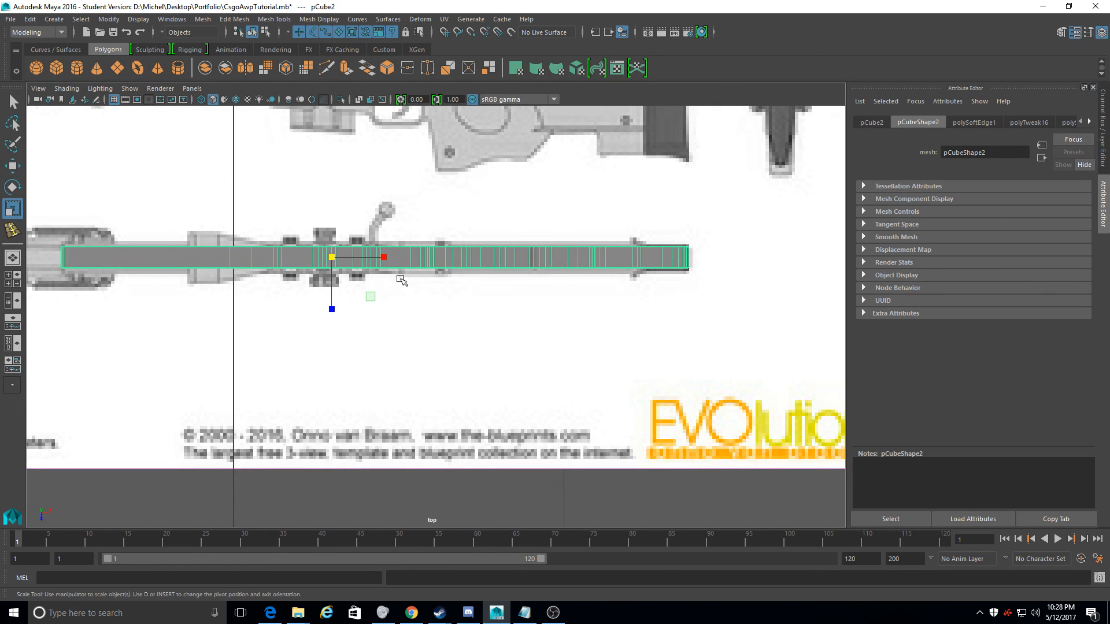
{"action": "left_click", "coordinate": [335, 307]}
{"action": "left_click", "coordinate": [337, 255]}
{"action": "left_click_drag", "start_coordinate": [334, 311], "coordinate": [327, 322]}
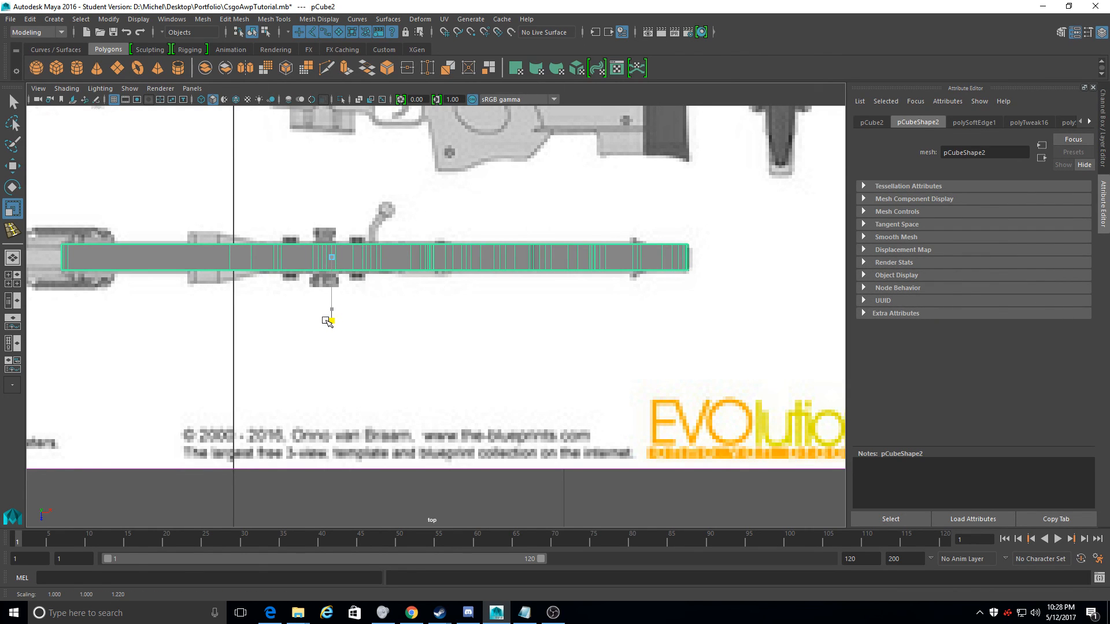
Raise the rifle body vertically in the perspective view to lift it clear of the horizontal blueprint plane and inspect its shape
{"action": "left_click_drag", "start_coordinate": [529, 340], "coordinate": [495, 312], "text": "alt"}
{"action": "key", "text": "space"}
{"action": "left_click_drag", "start_coordinate": [677, 254], "coordinate": [716, 168], "text": "alt"}
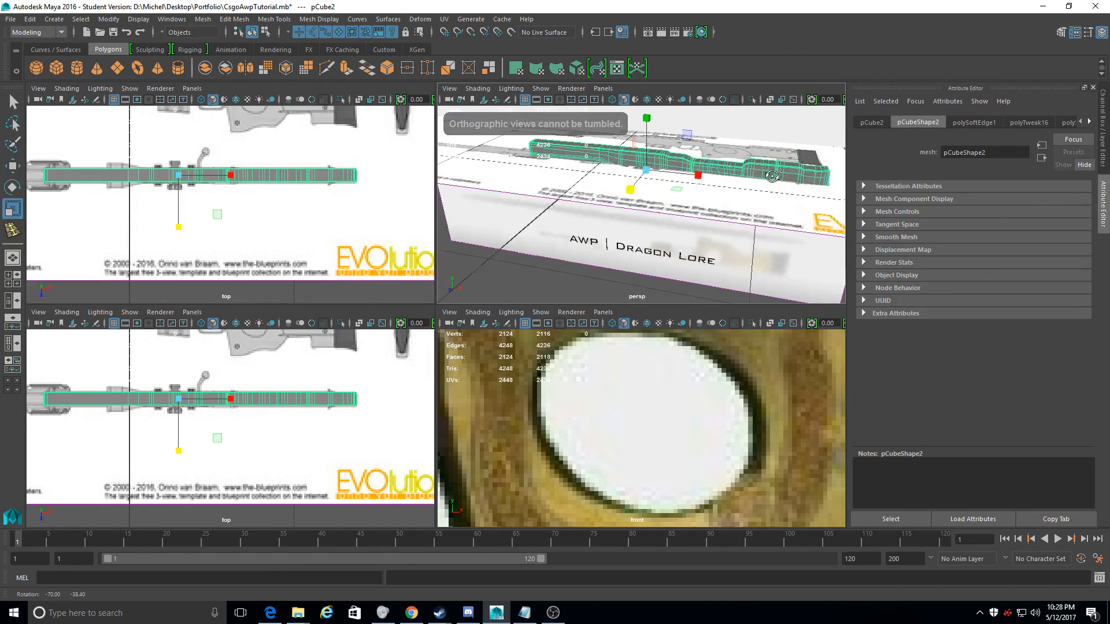
{"action": "key", "text": "w"}
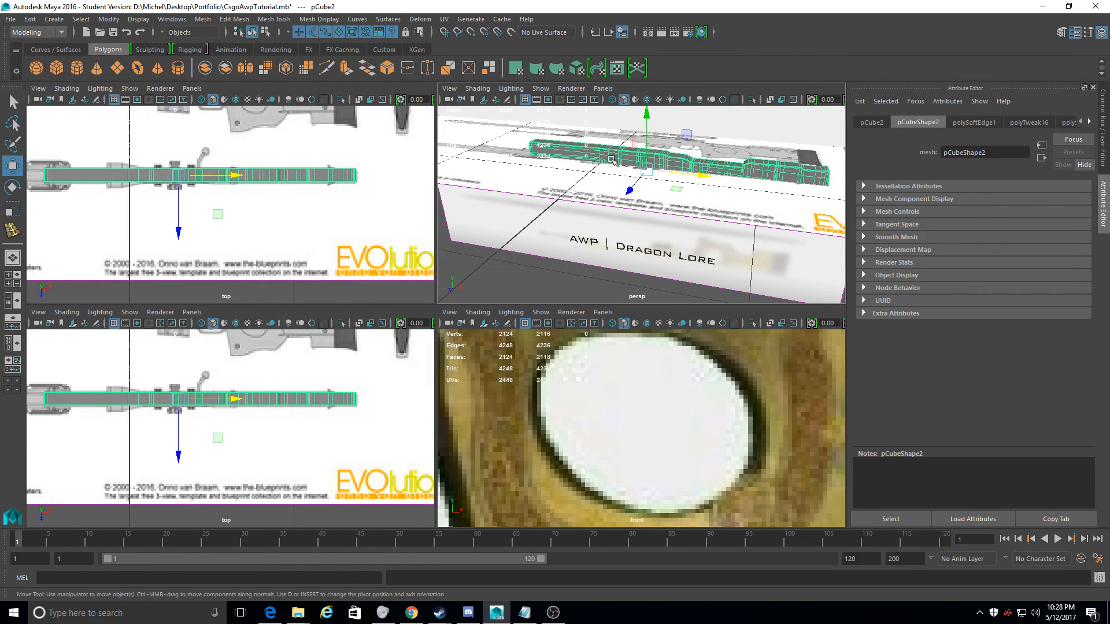
{"action": "left_click_drag", "start_coordinate": [651, 118], "coordinate": [650, 84]}
{"action": "middle_click_drag", "start_coordinate": [665, 119], "coordinate": [604, 244], "text": "alt"}
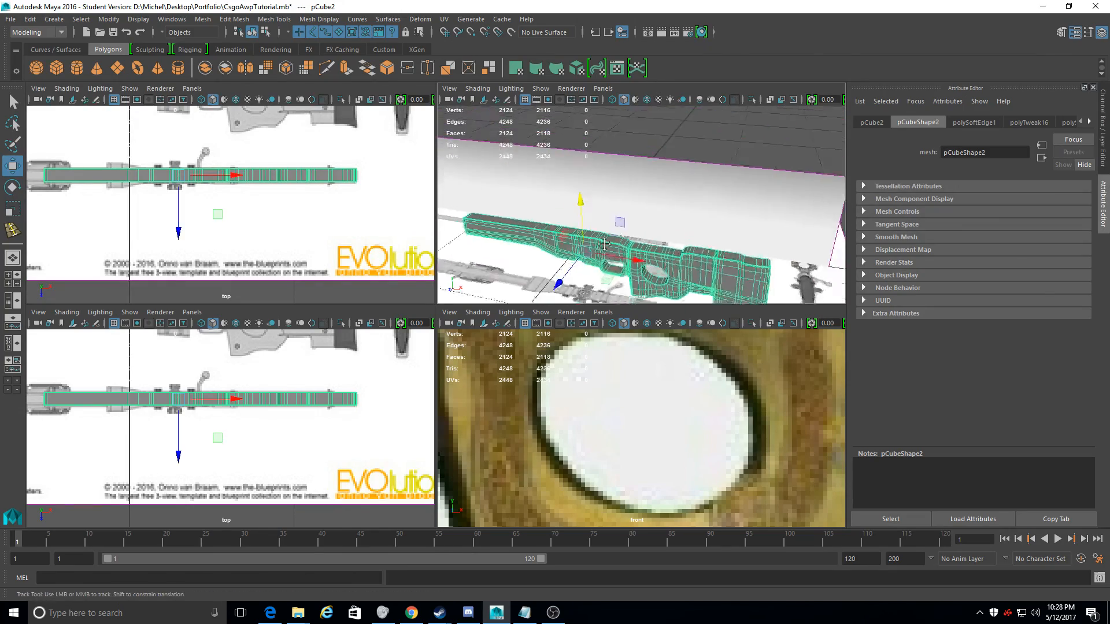
{"action": "key", "text": "space"}
{"action": "left_click_drag", "start_coordinate": [611, 240], "coordinate": [692, 203], "text": "alt"}
{"action": "left_click_drag", "start_coordinate": [791, 200], "coordinate": [495, 355], "text": "alt"}
{"action": "right_click_drag", "start_coordinate": [509, 358], "coordinate": [616, 362], "text": "alt"}
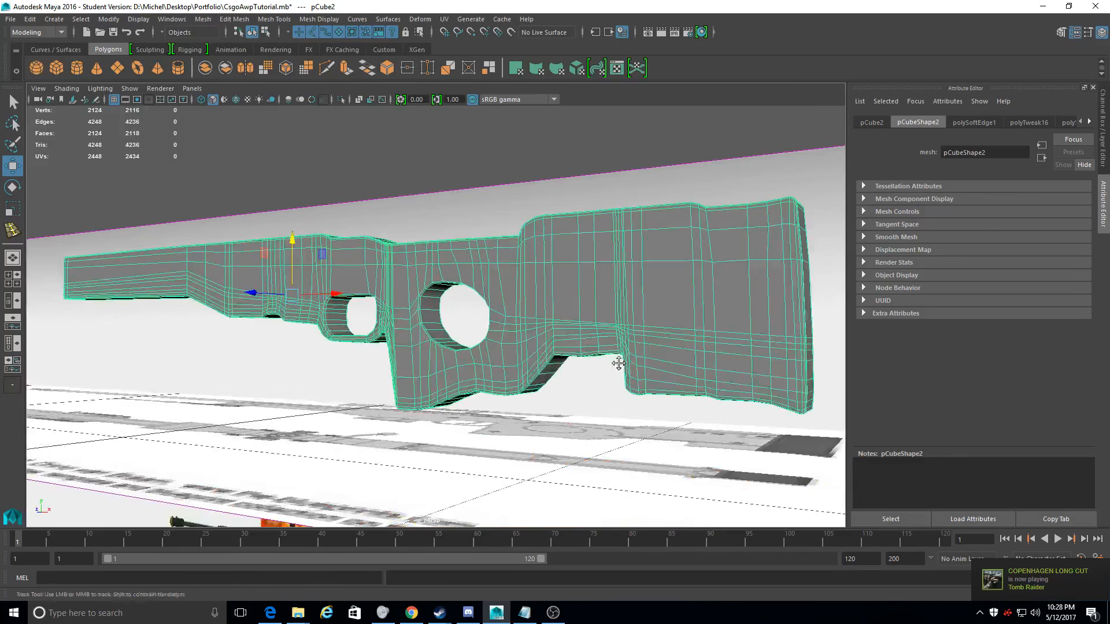
{"action": "middle_click_drag", "start_coordinate": [616, 362], "coordinate": [532, 367], "text": "alt"}
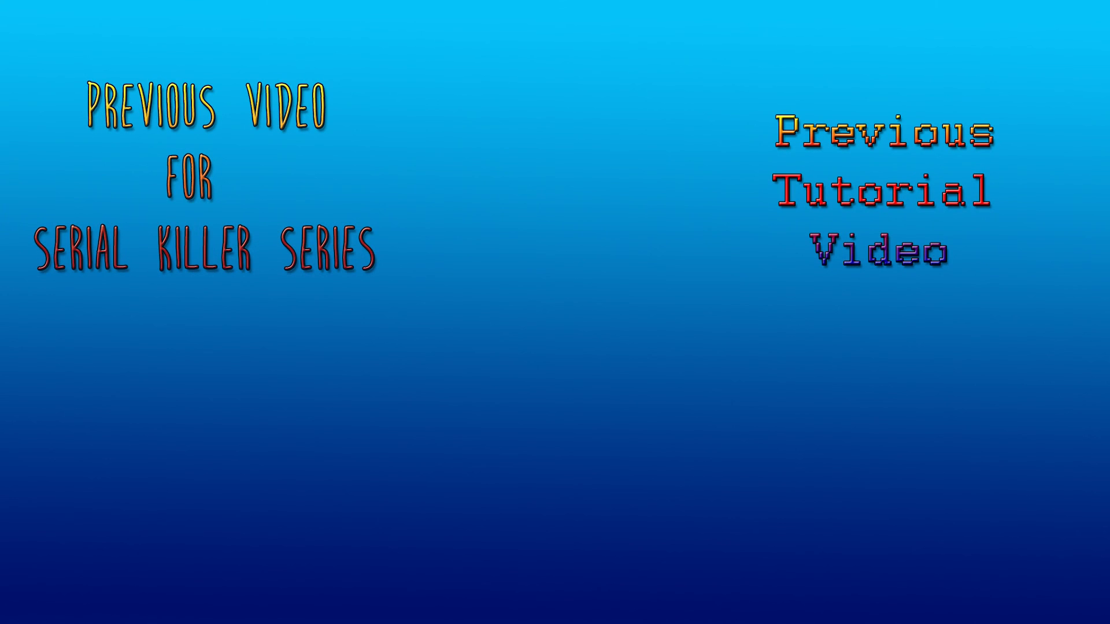